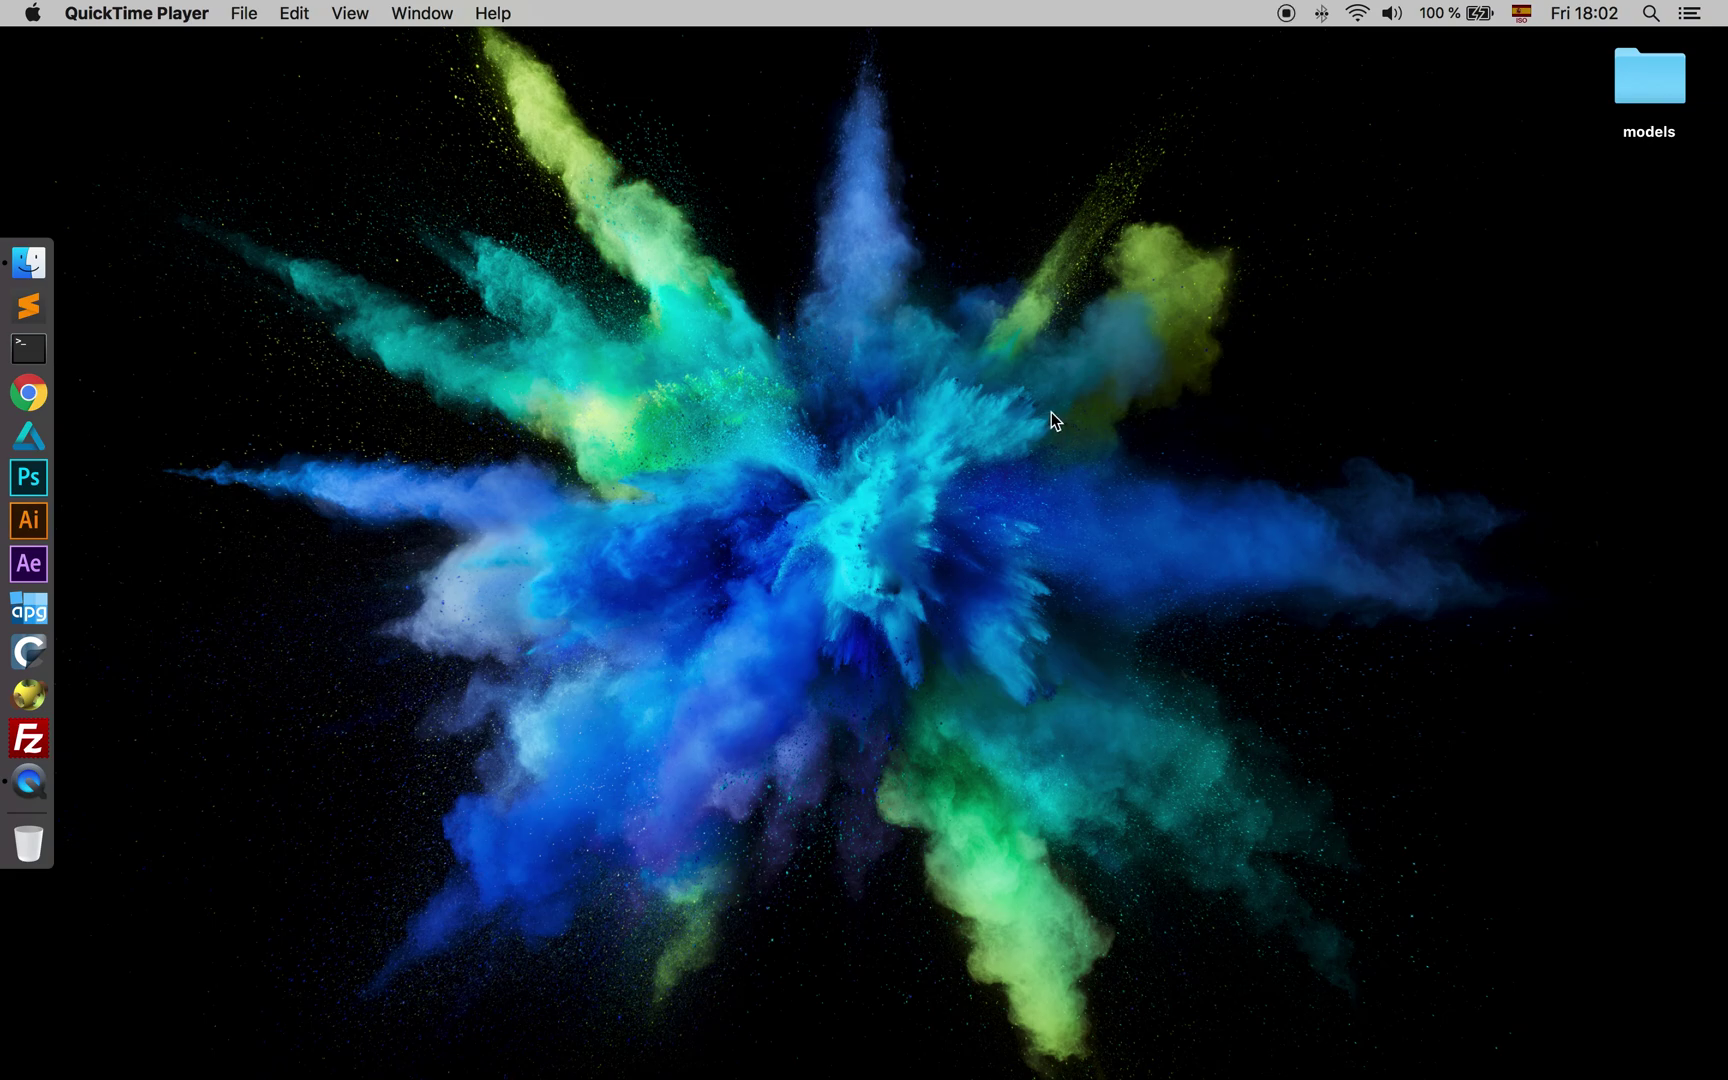
# - Launch everpano3D, dismiss the version splash and open the recent riereta project
pyautogui.click(30, 436)
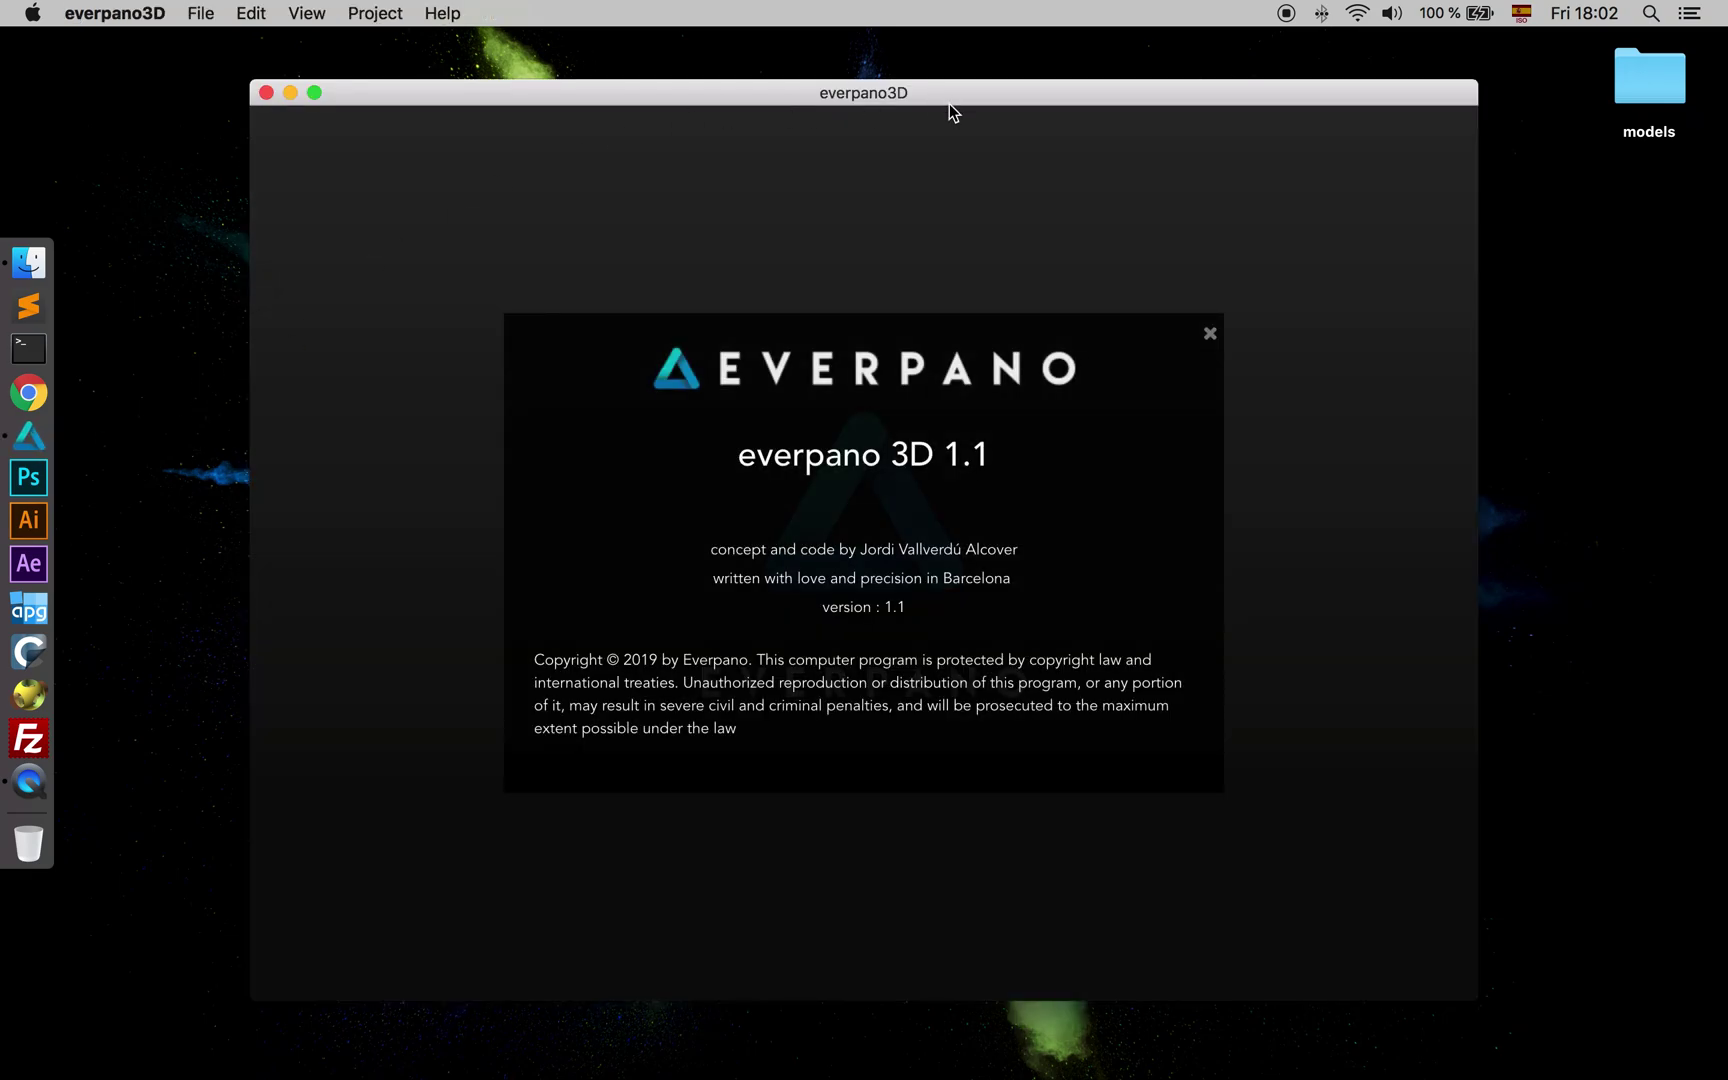
pyautogui.moveTo(950, 90); pyautogui.dragTo(907, 73)
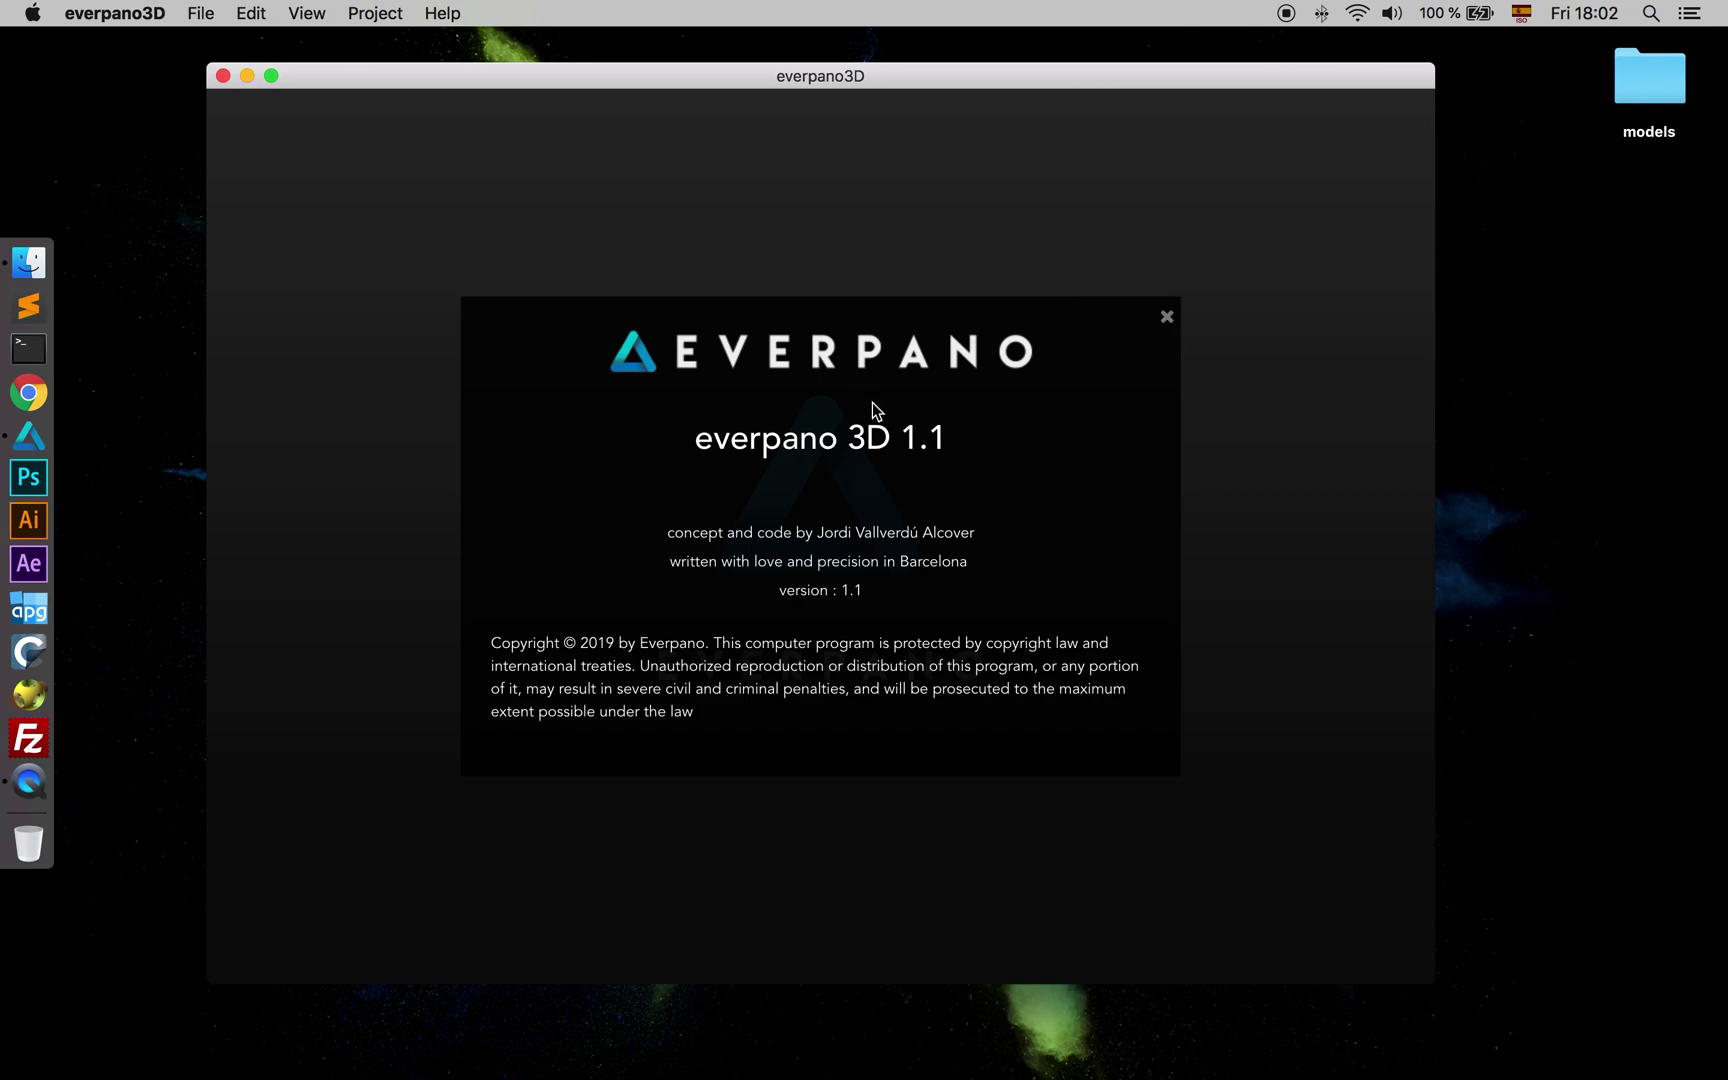
pyautogui.click(1167, 318)
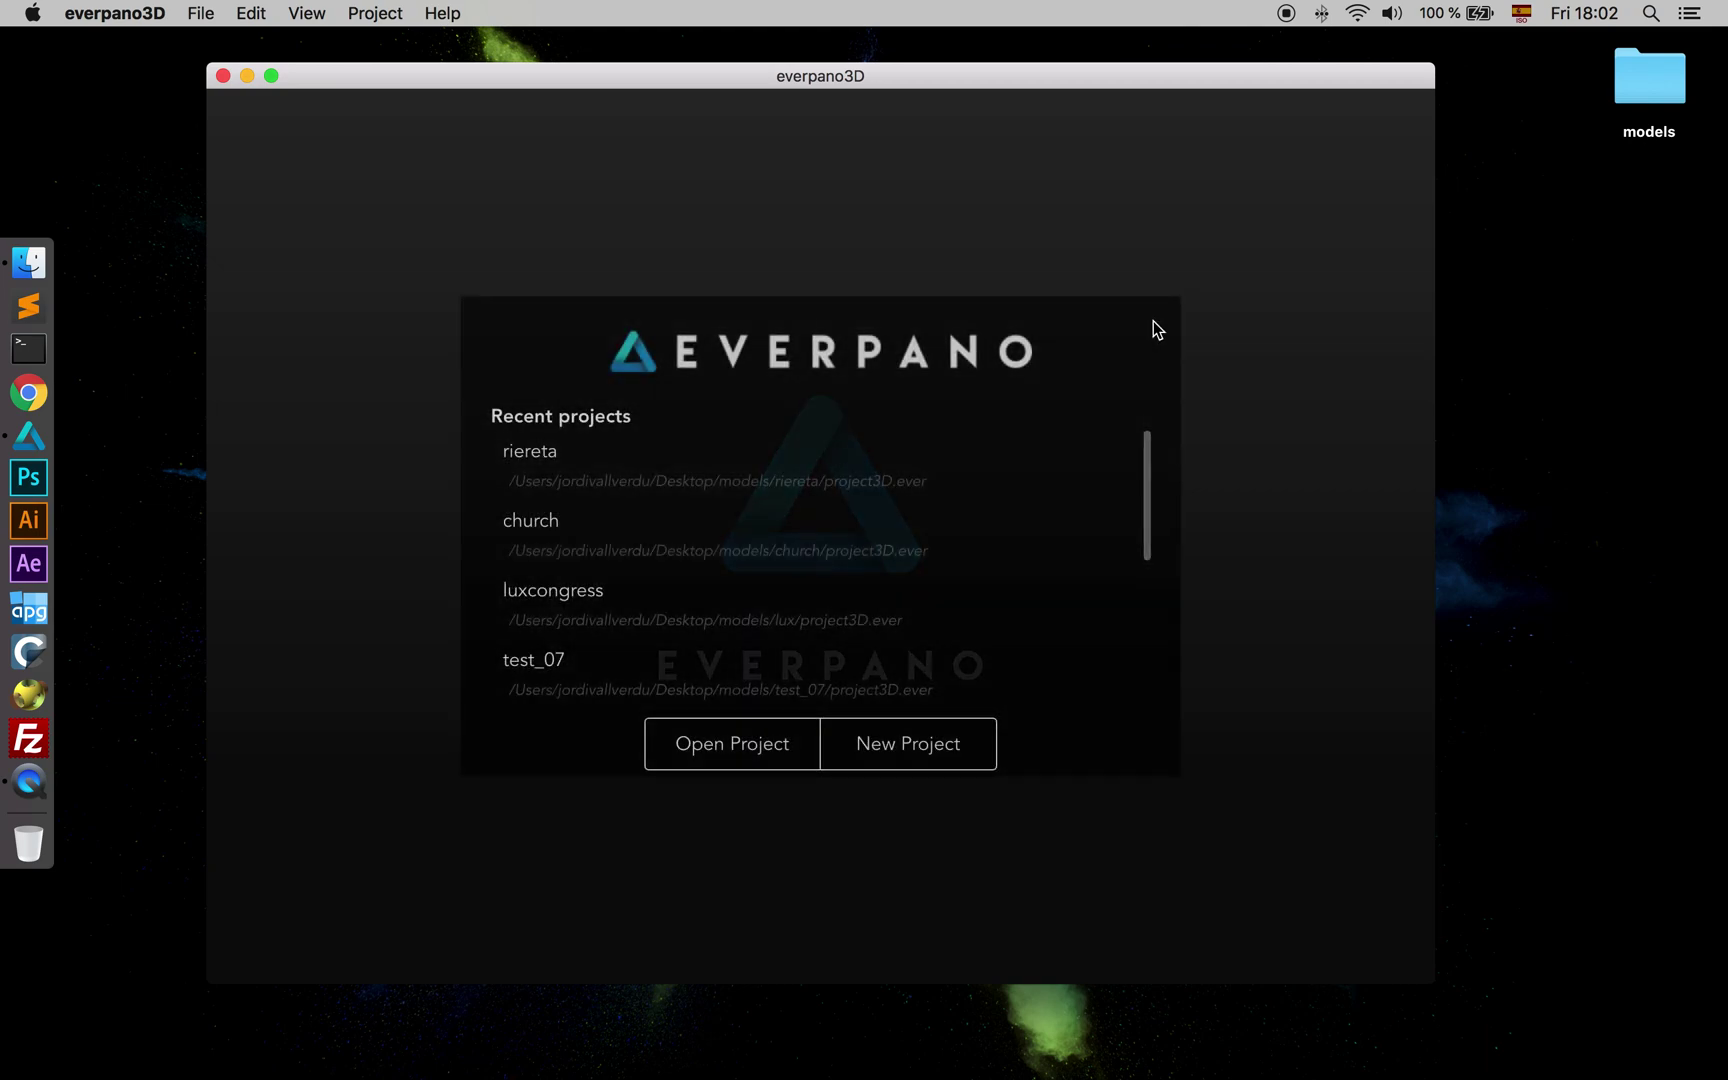
pyautogui.click(742, 492)
pyautogui.click(718, 762)
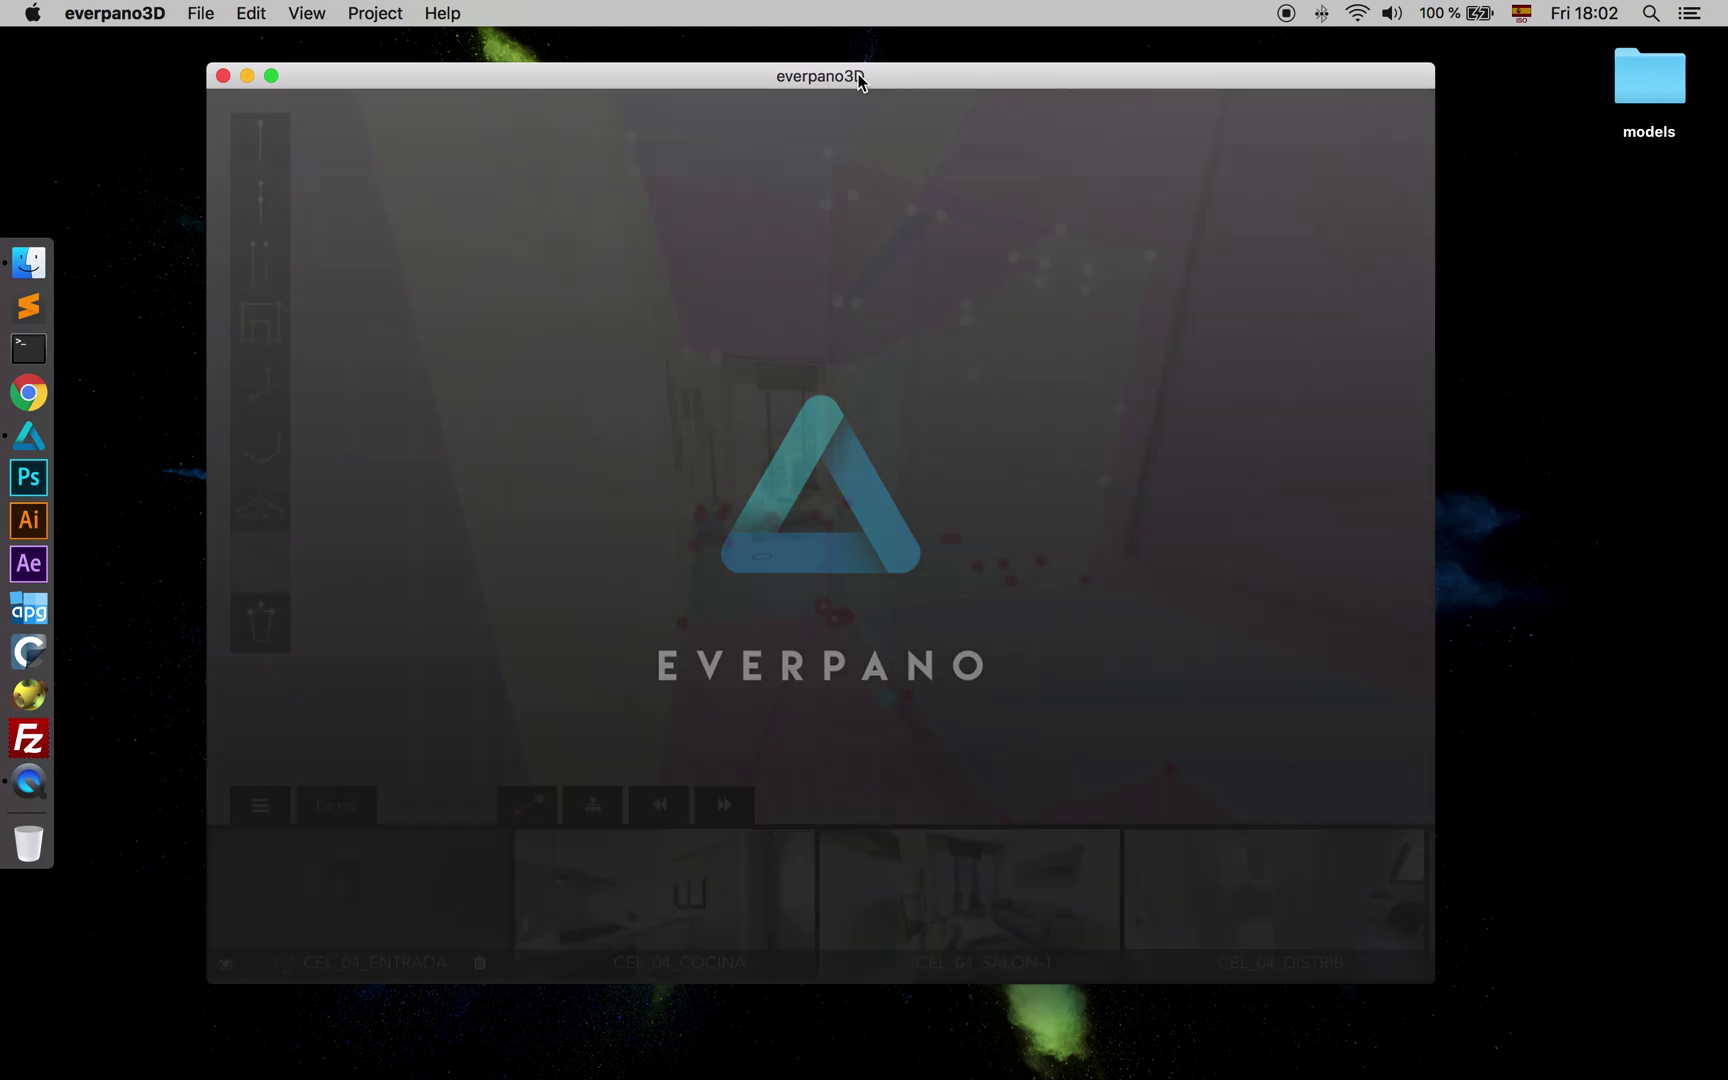
pyautogui.moveTo(859, 80); pyautogui.dragTo(839, 81)
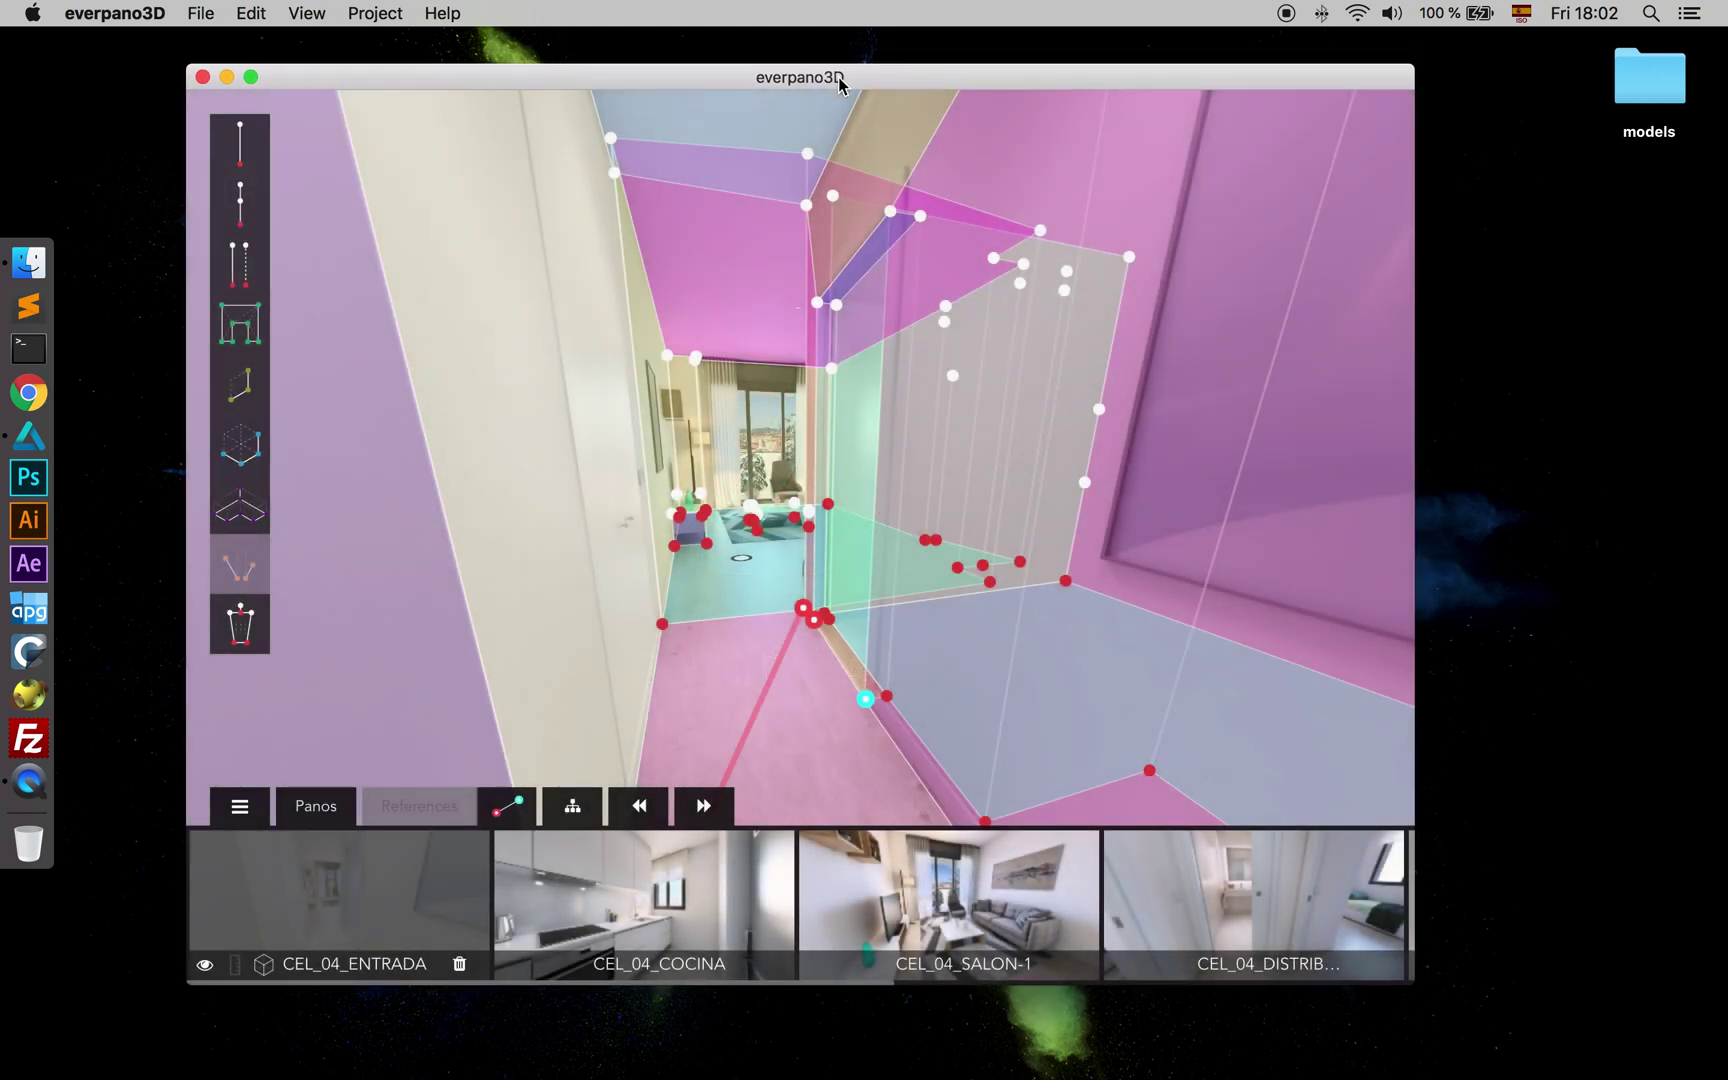
# - Render the riereta project with depth, cube conversion, the krpano project and the Navigator Plugin enabled
pyautogui.moveTo(744, 310); pyautogui.dragTo(795, 350)
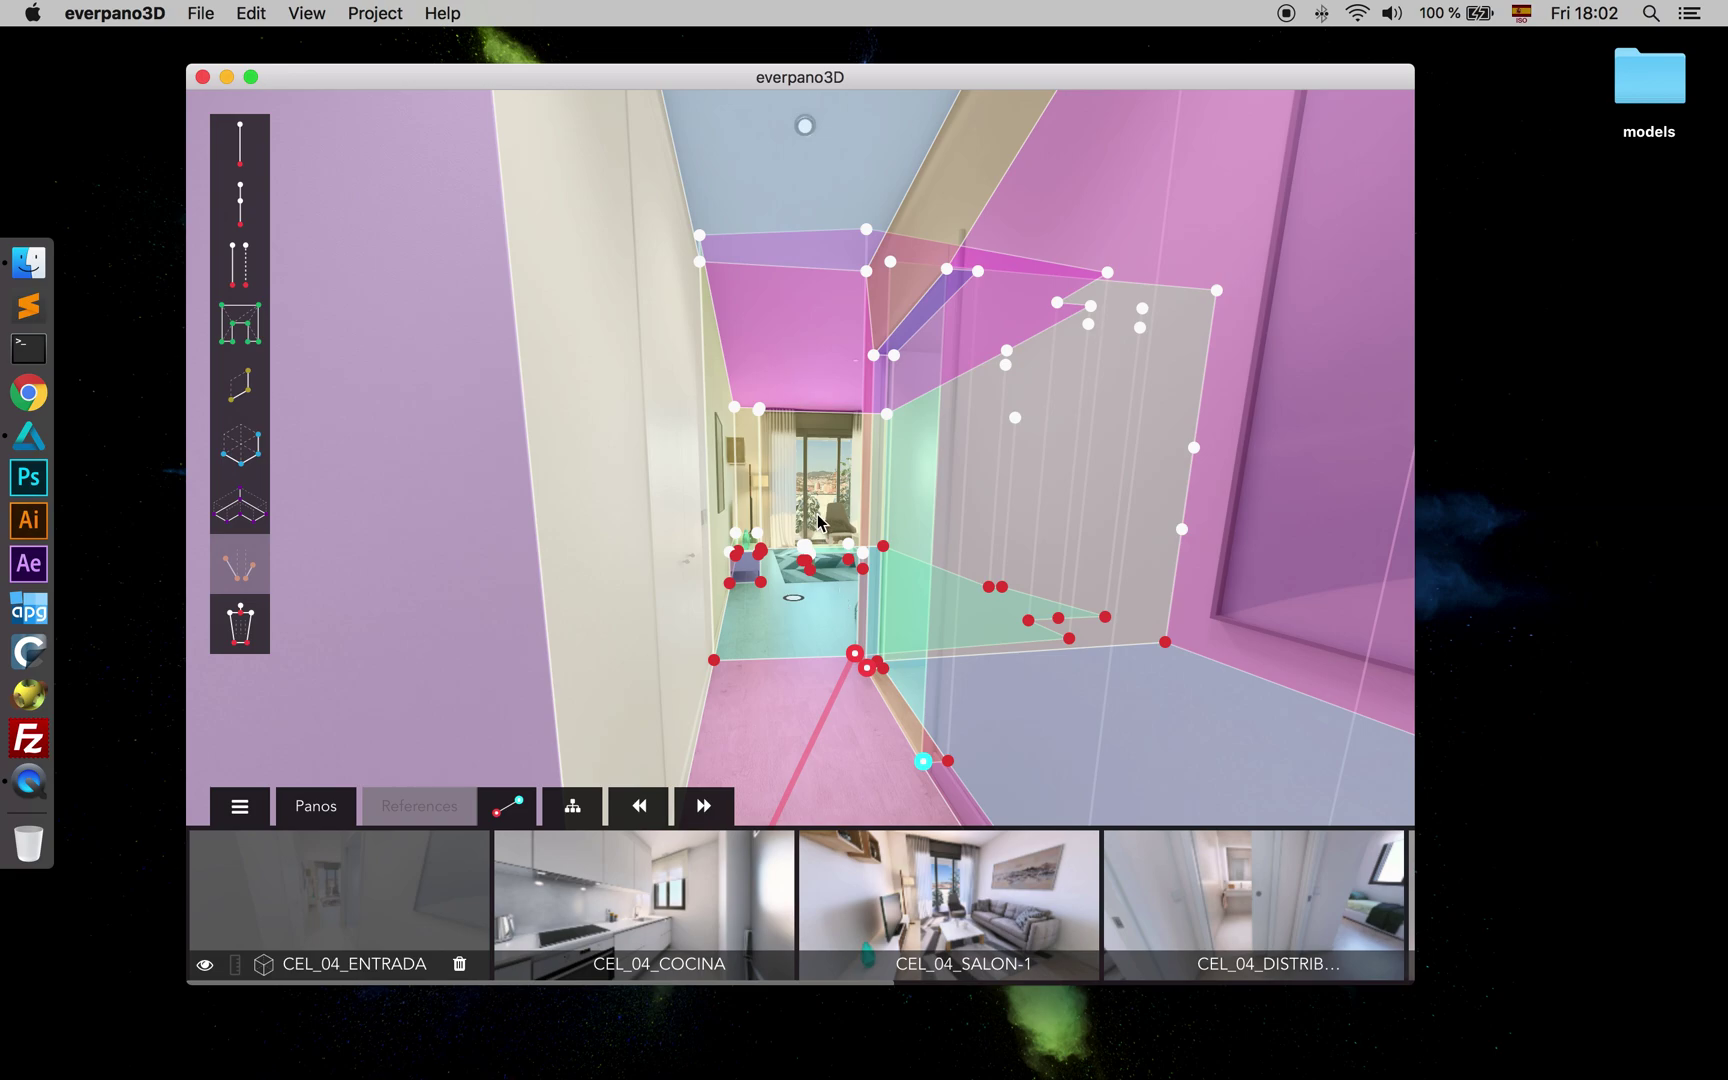
pyautogui.moveTo(1089, 490); pyautogui.dragTo(938, 491)
pyautogui.moveTo(772, 510); pyautogui.dragTo(914, 493)
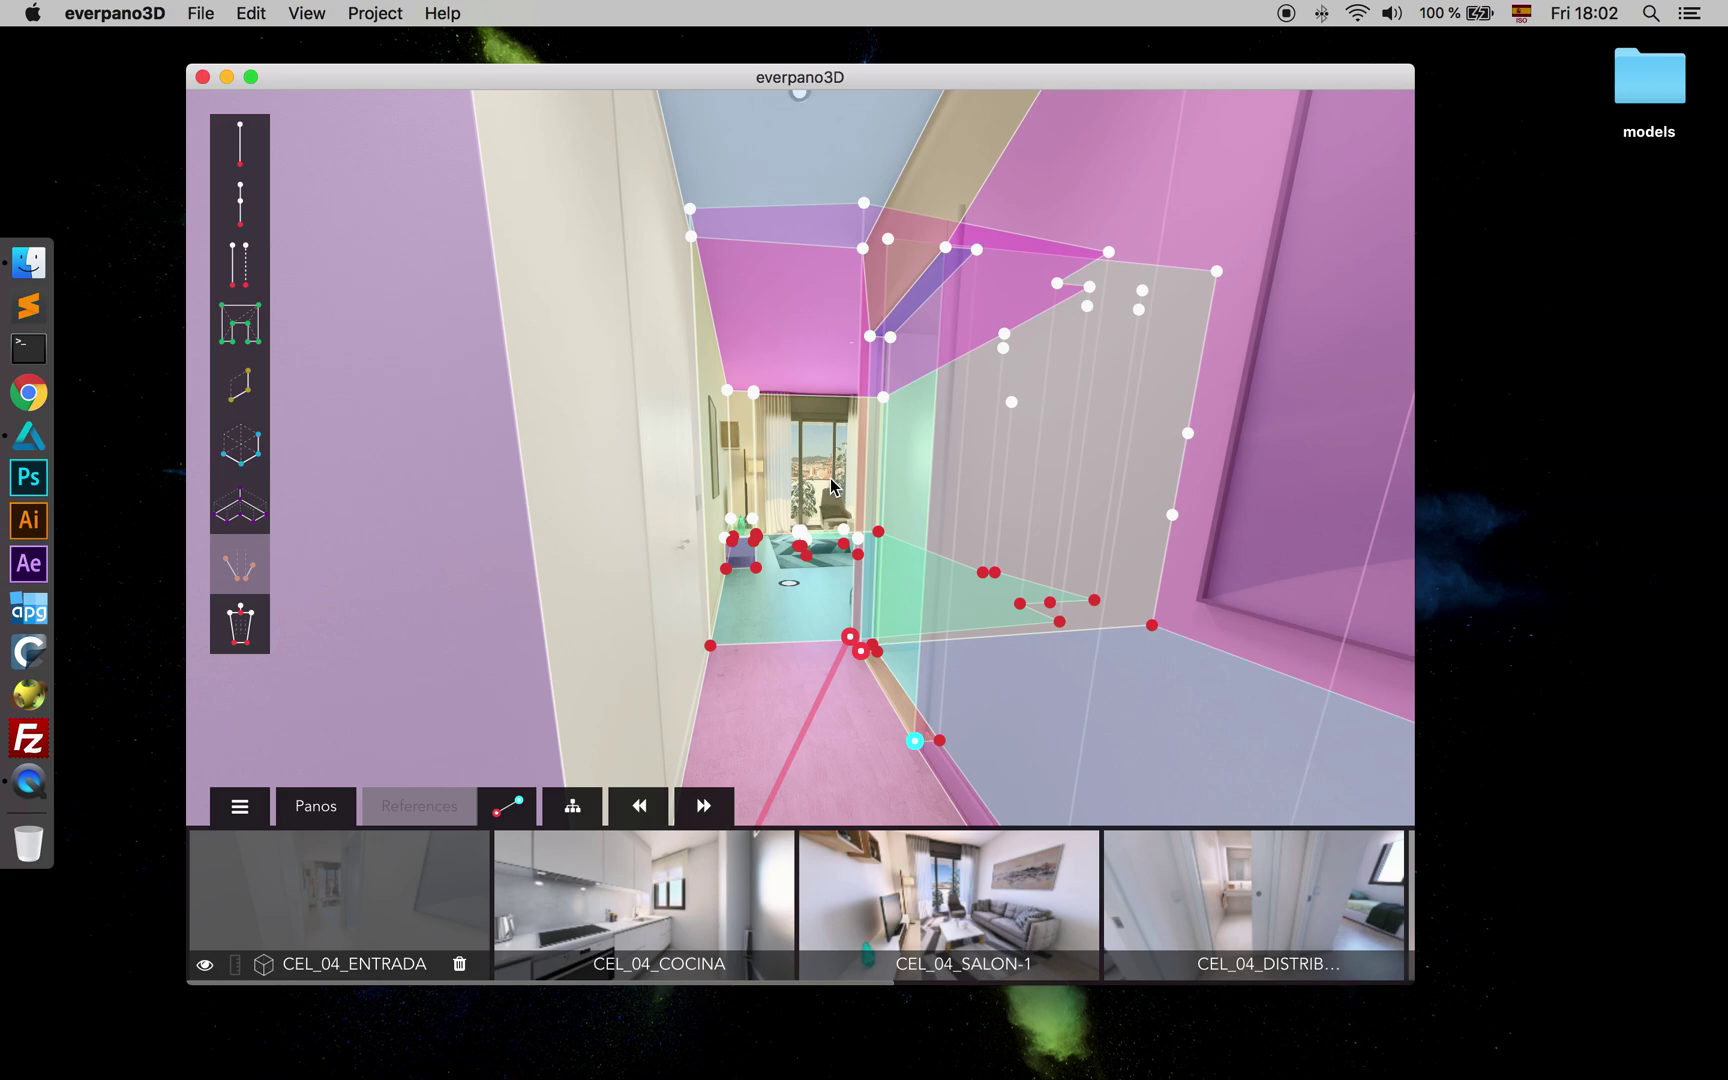
pyautogui.click(360, 13)
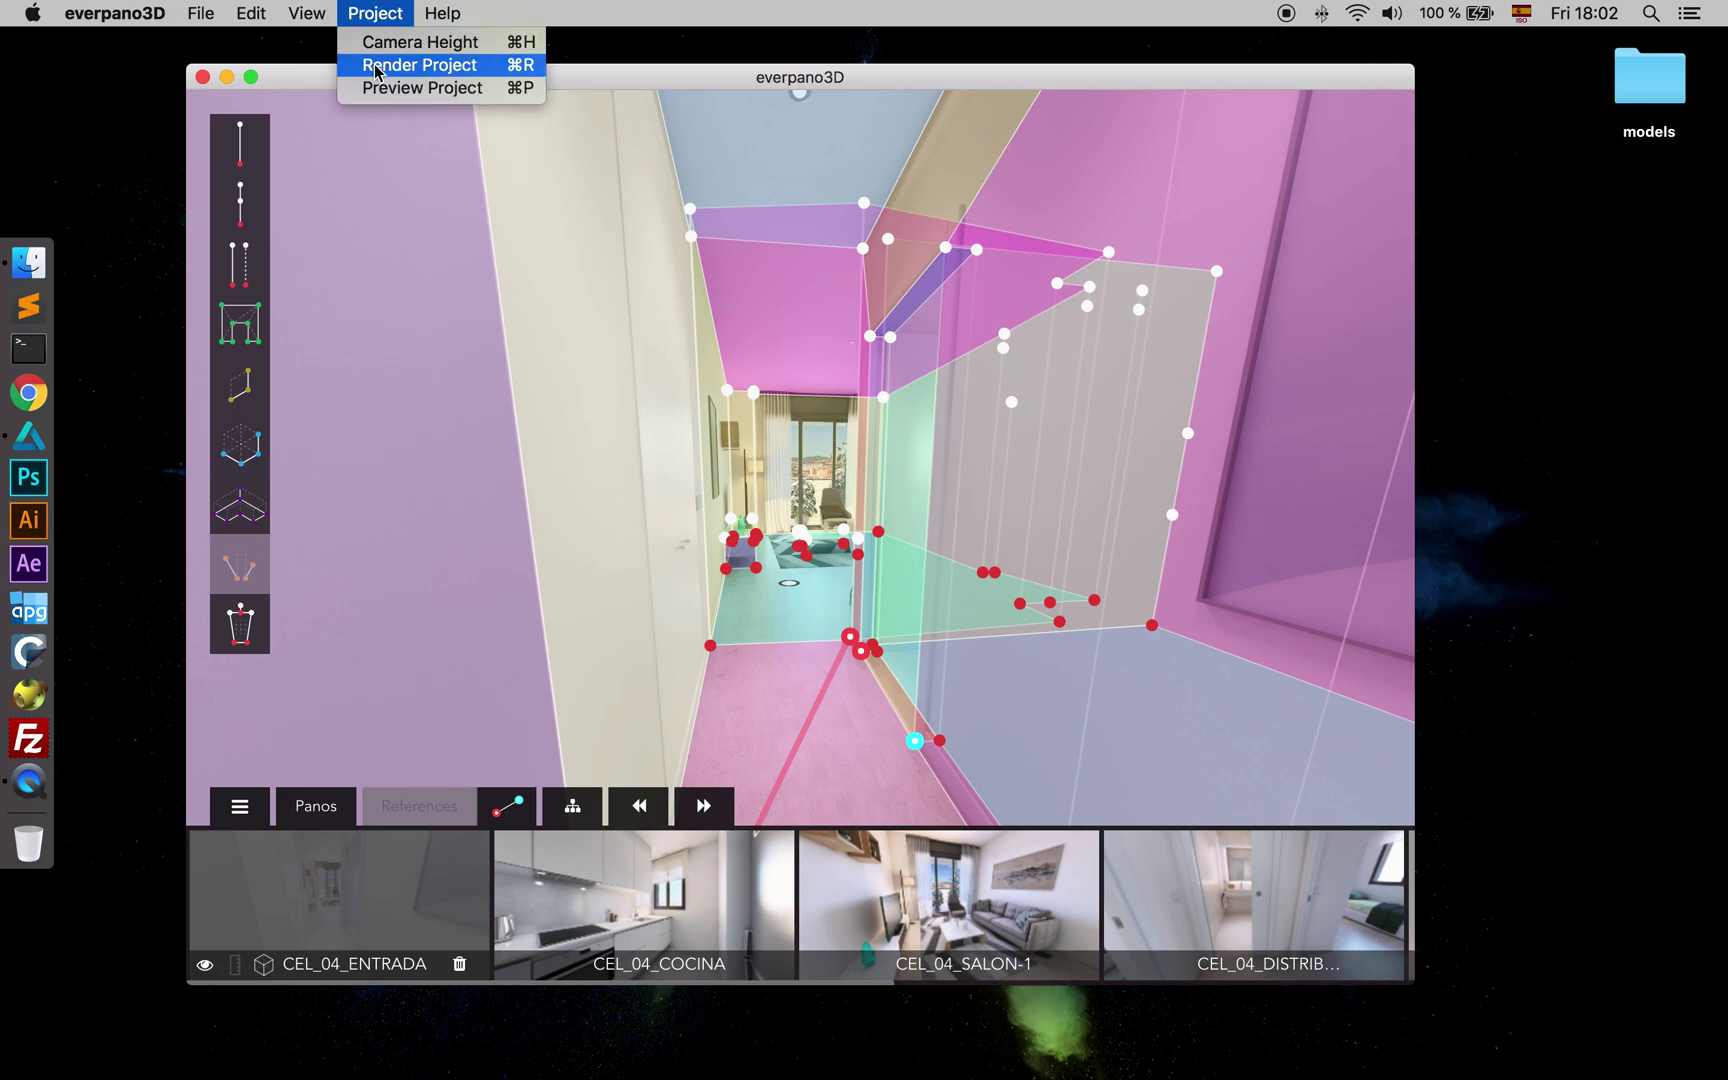
pyautogui.click(383, 63)
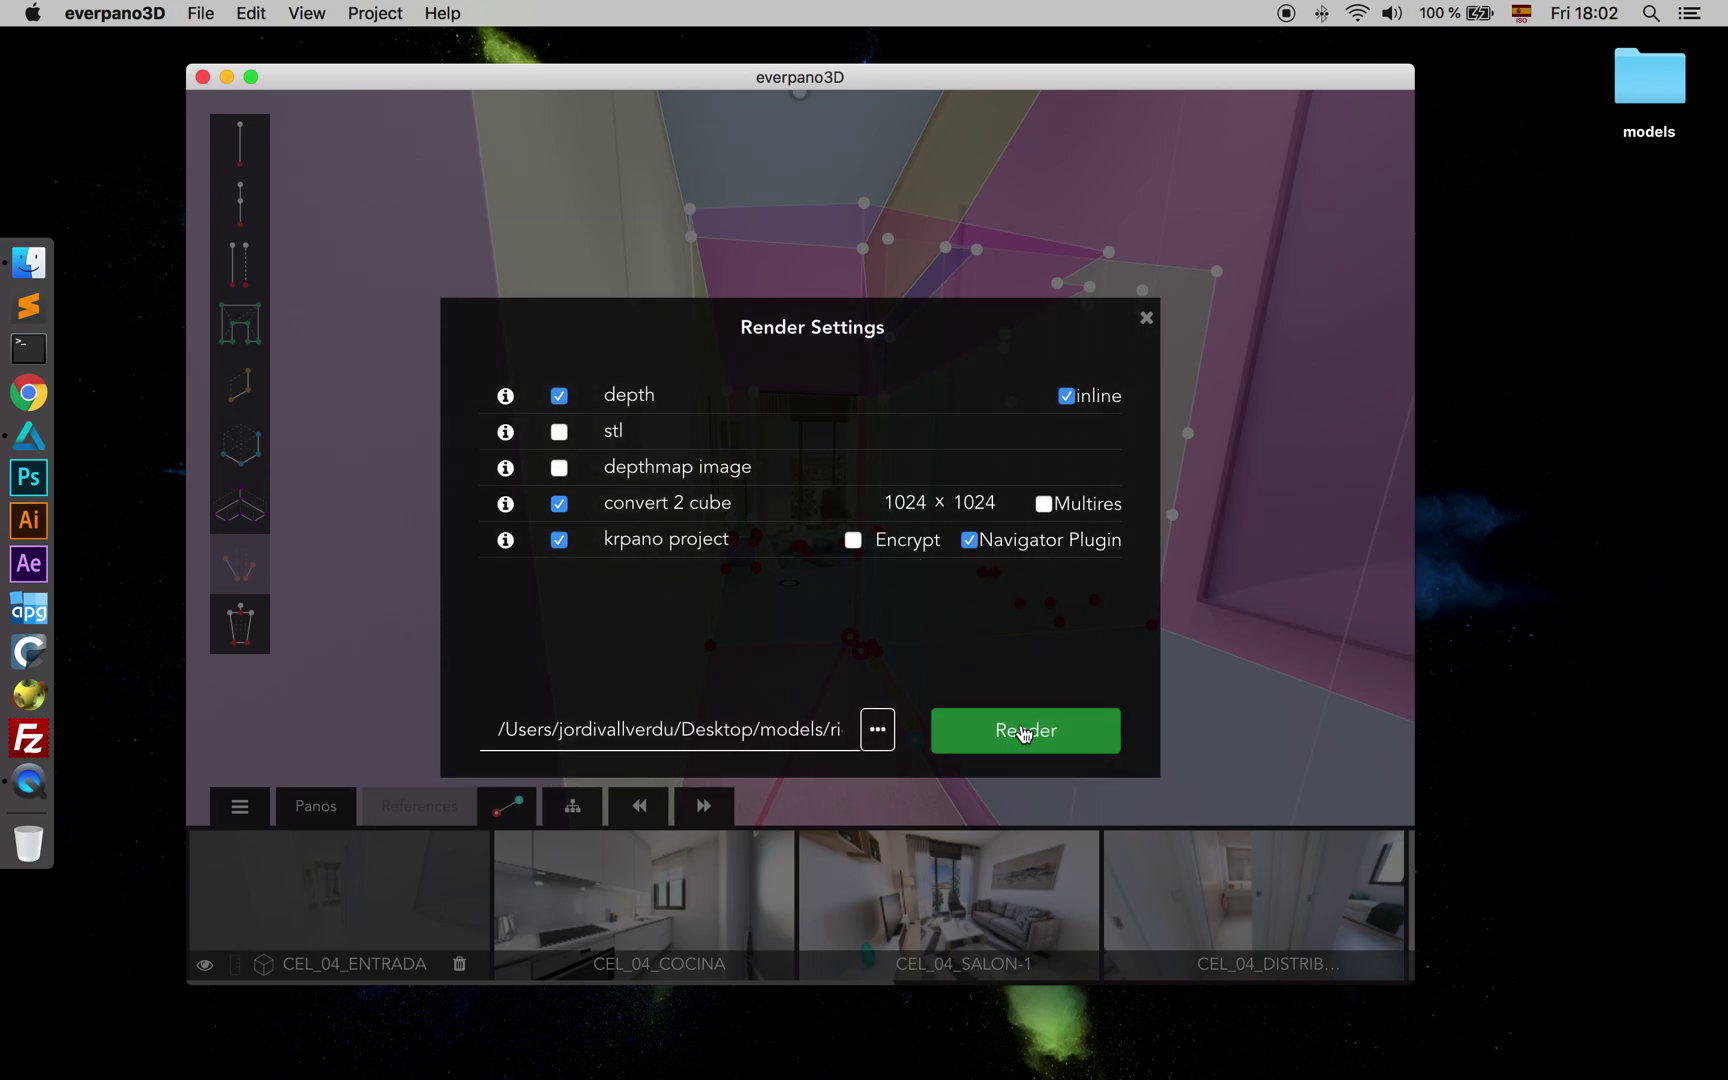
pyautogui.click(1020, 733)
pyautogui.click(1022, 710)
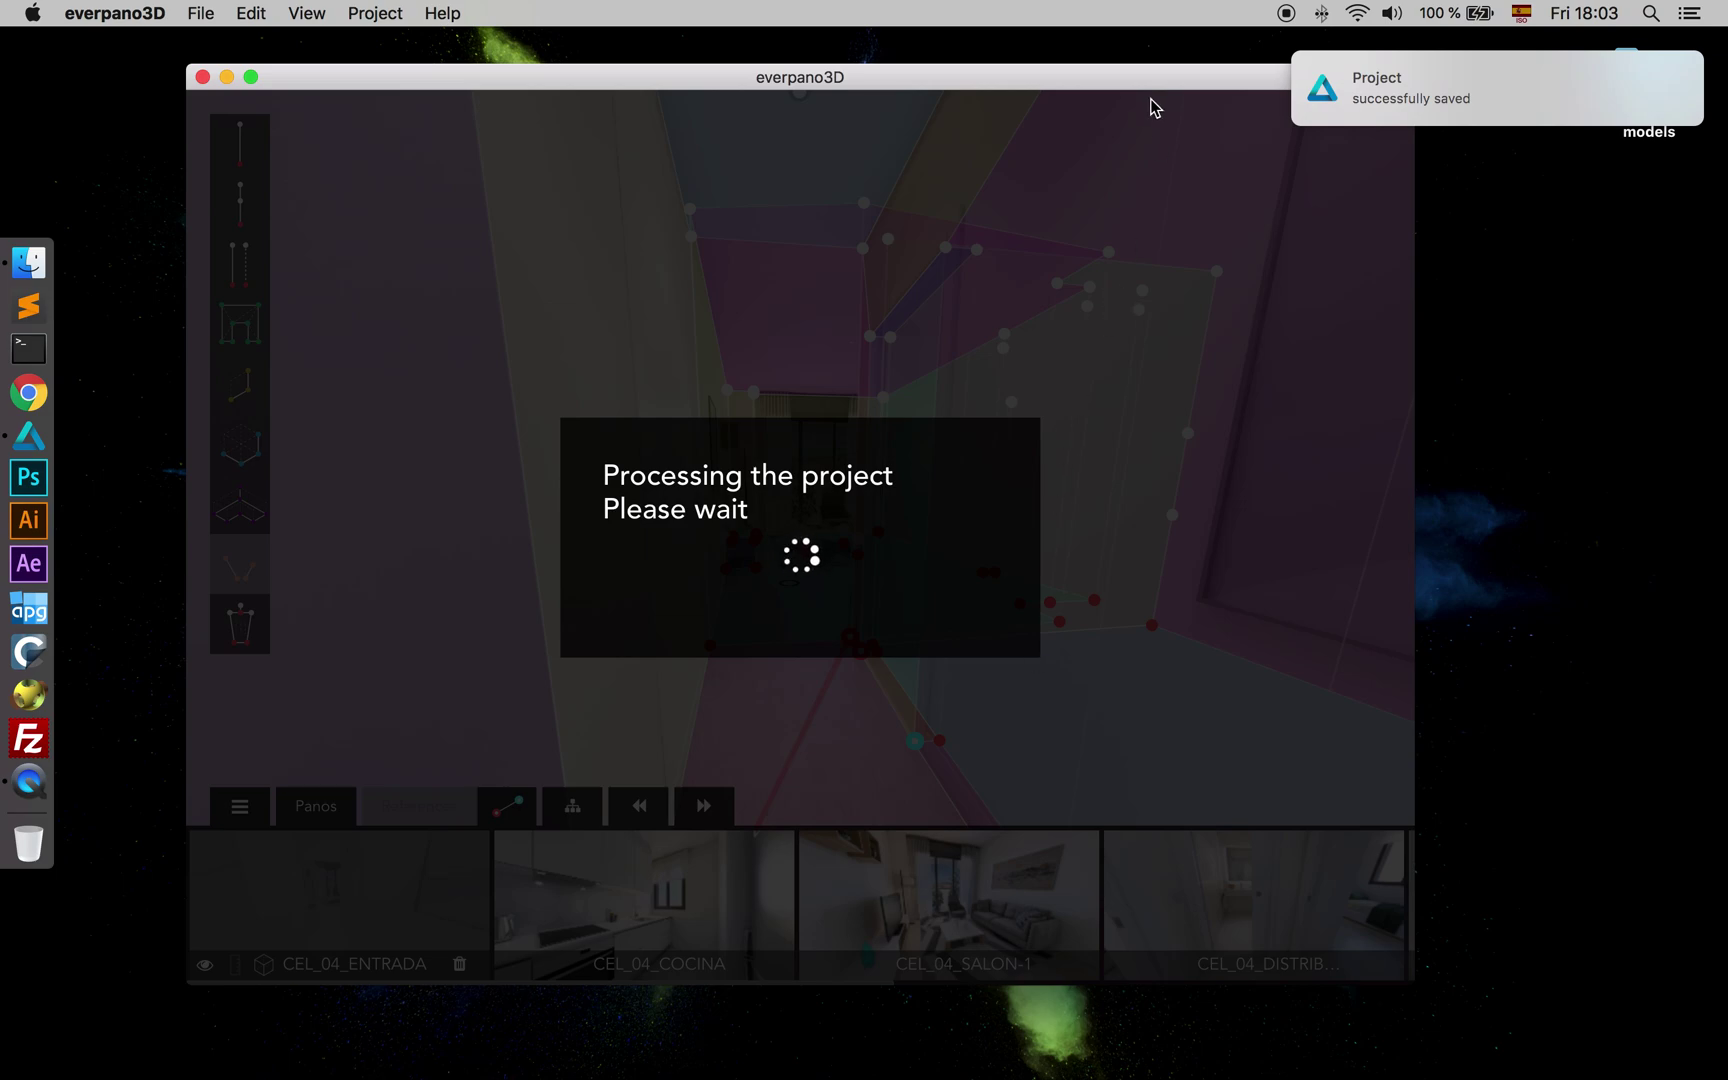
pyautogui.moveTo(1157, 77); pyautogui.dragTo(1153, 77)
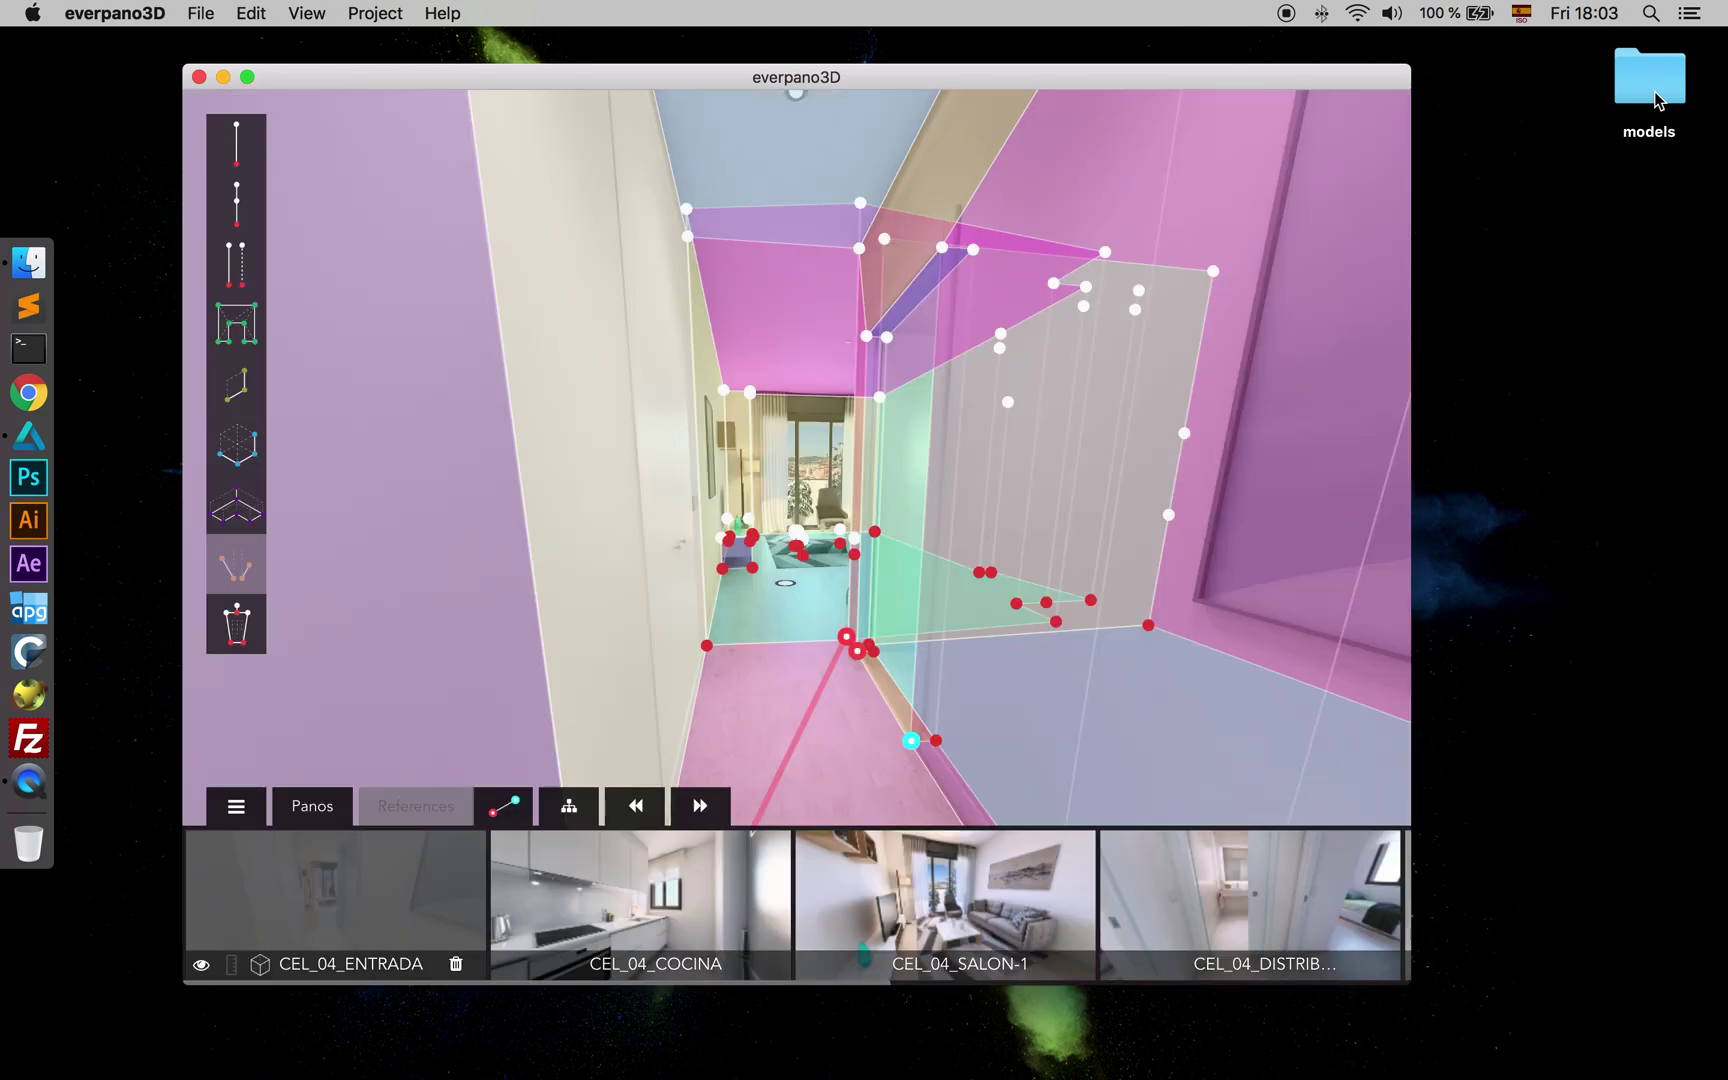
# - Run testingserver_macos from the riereta render folder inside models to launch the rendered tour in Chrome
pyautogui.doubleClick(1650, 85)
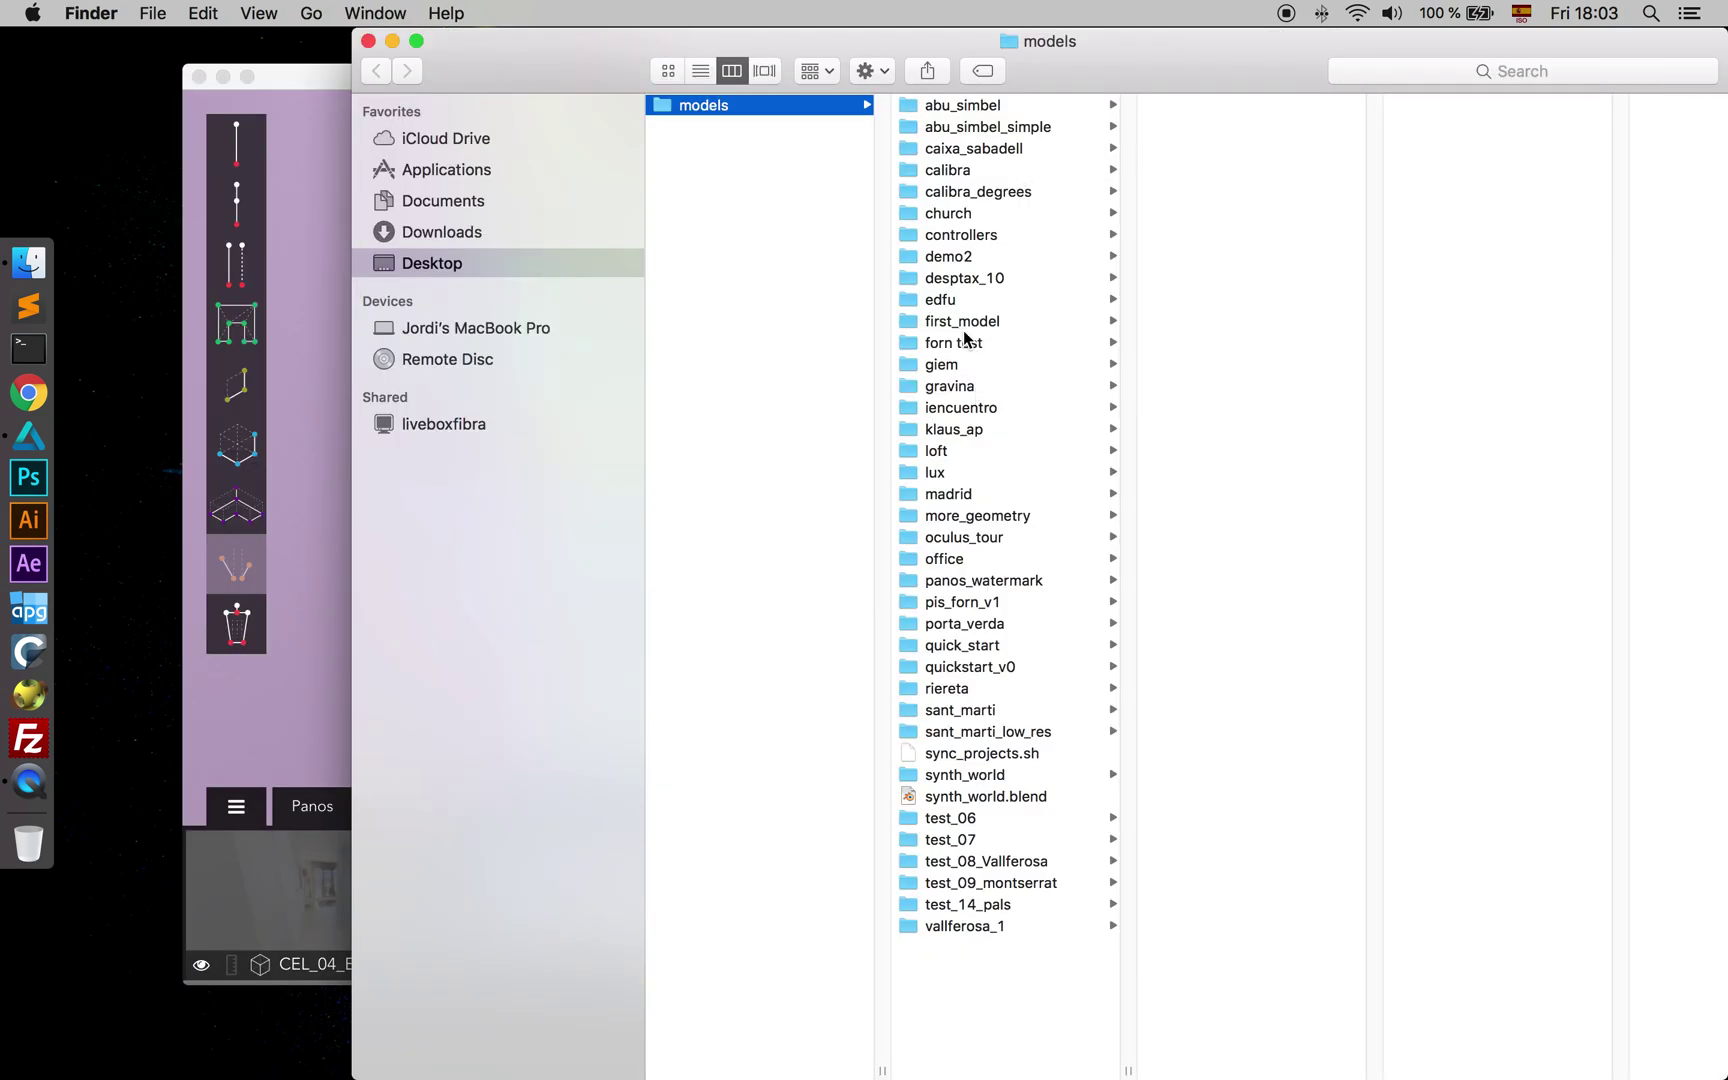
pyautogui.click(947, 688)
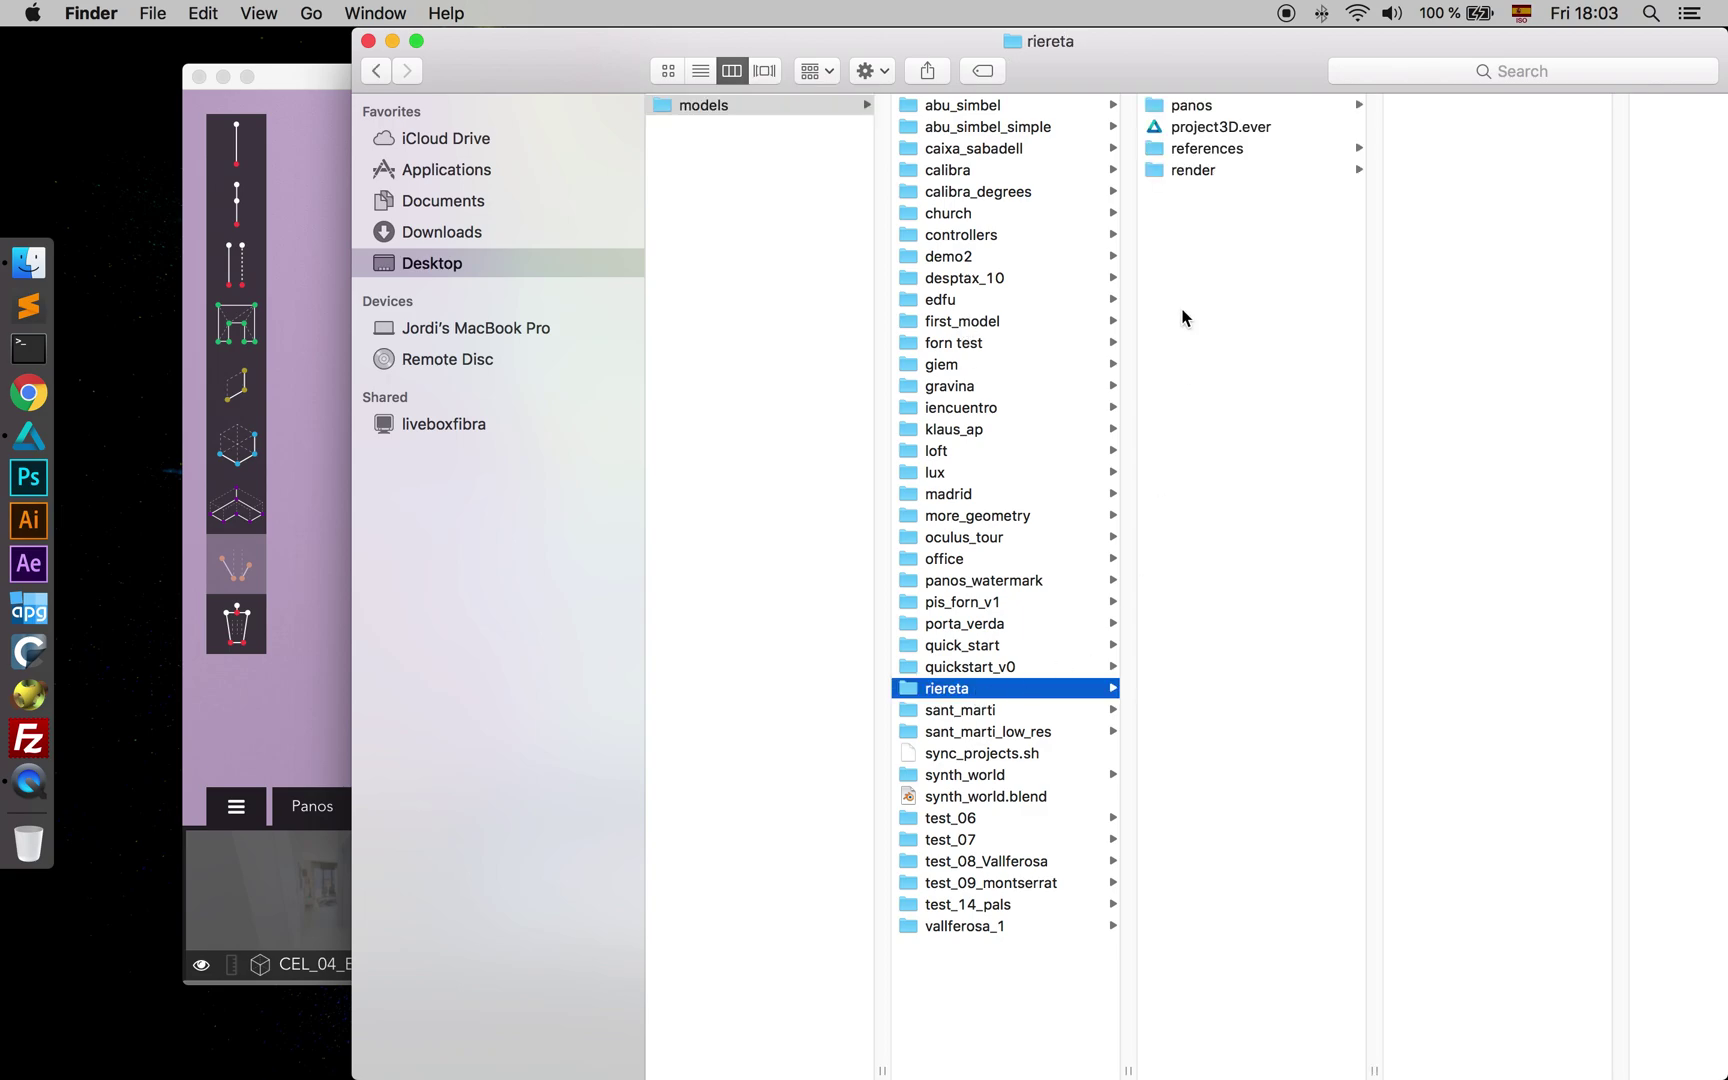
pyautogui.click(1178, 174)
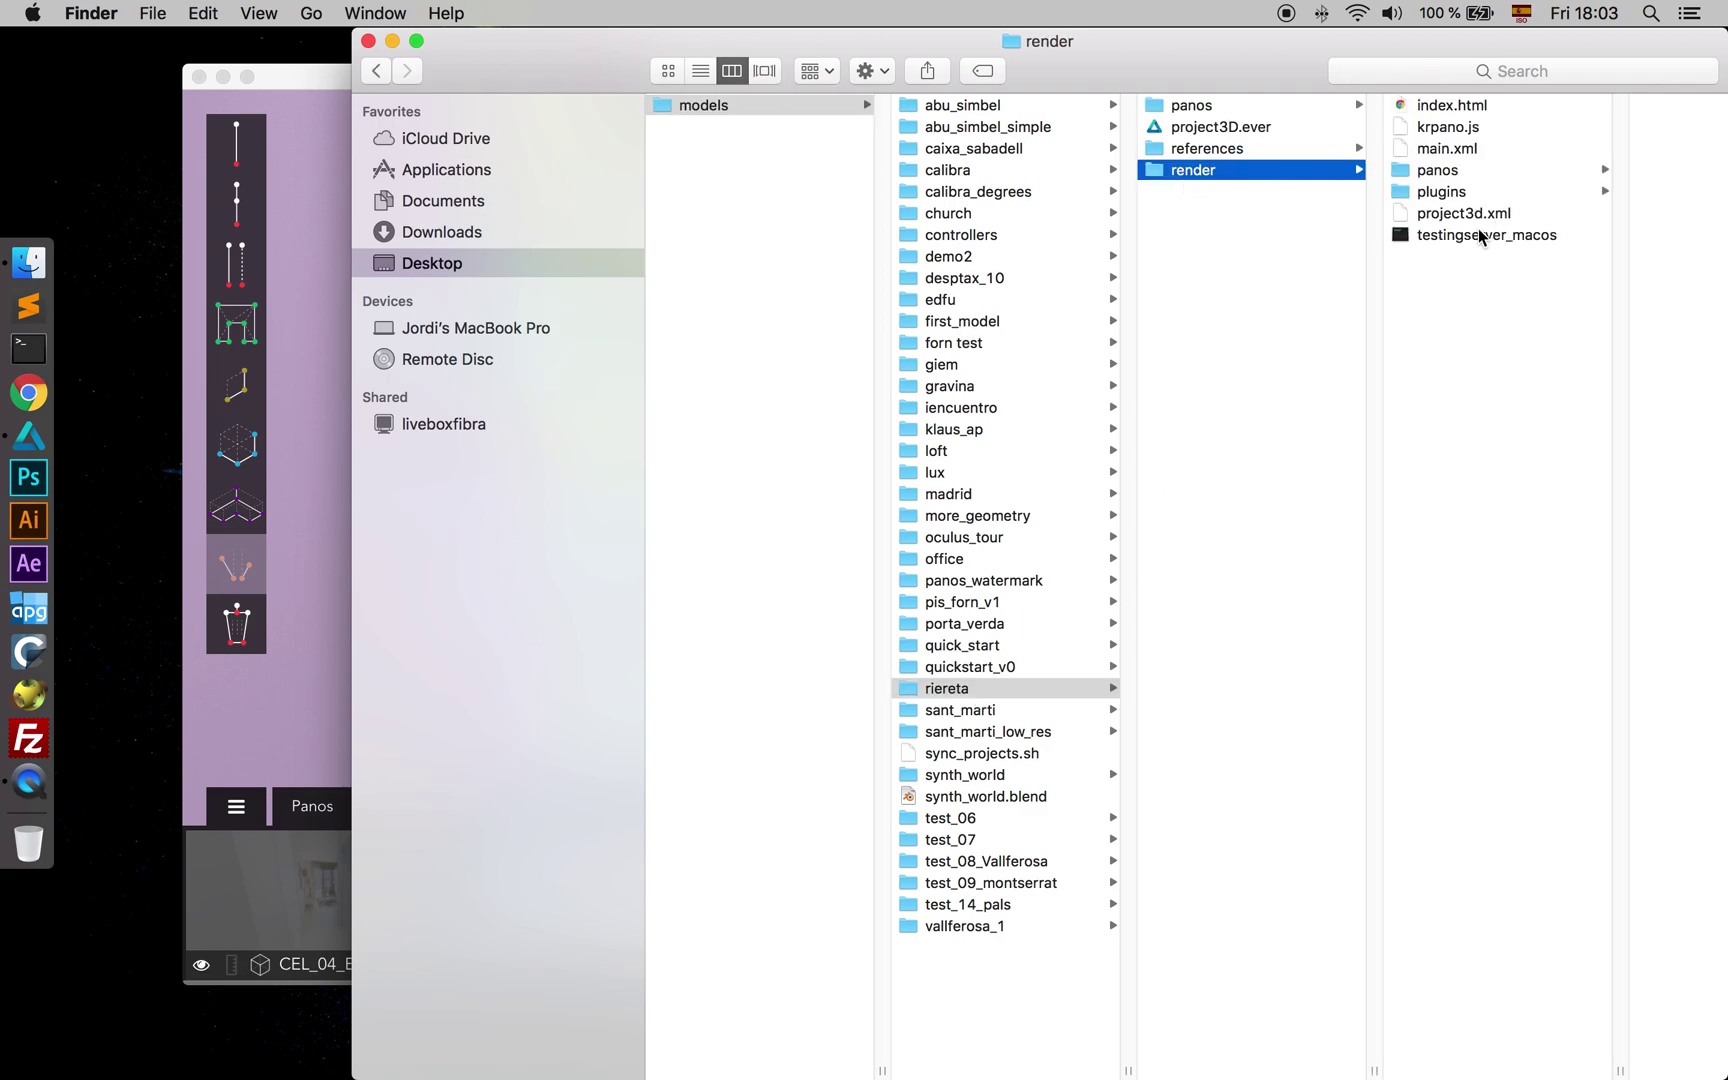
pyautogui.doubleClick(1467, 234)
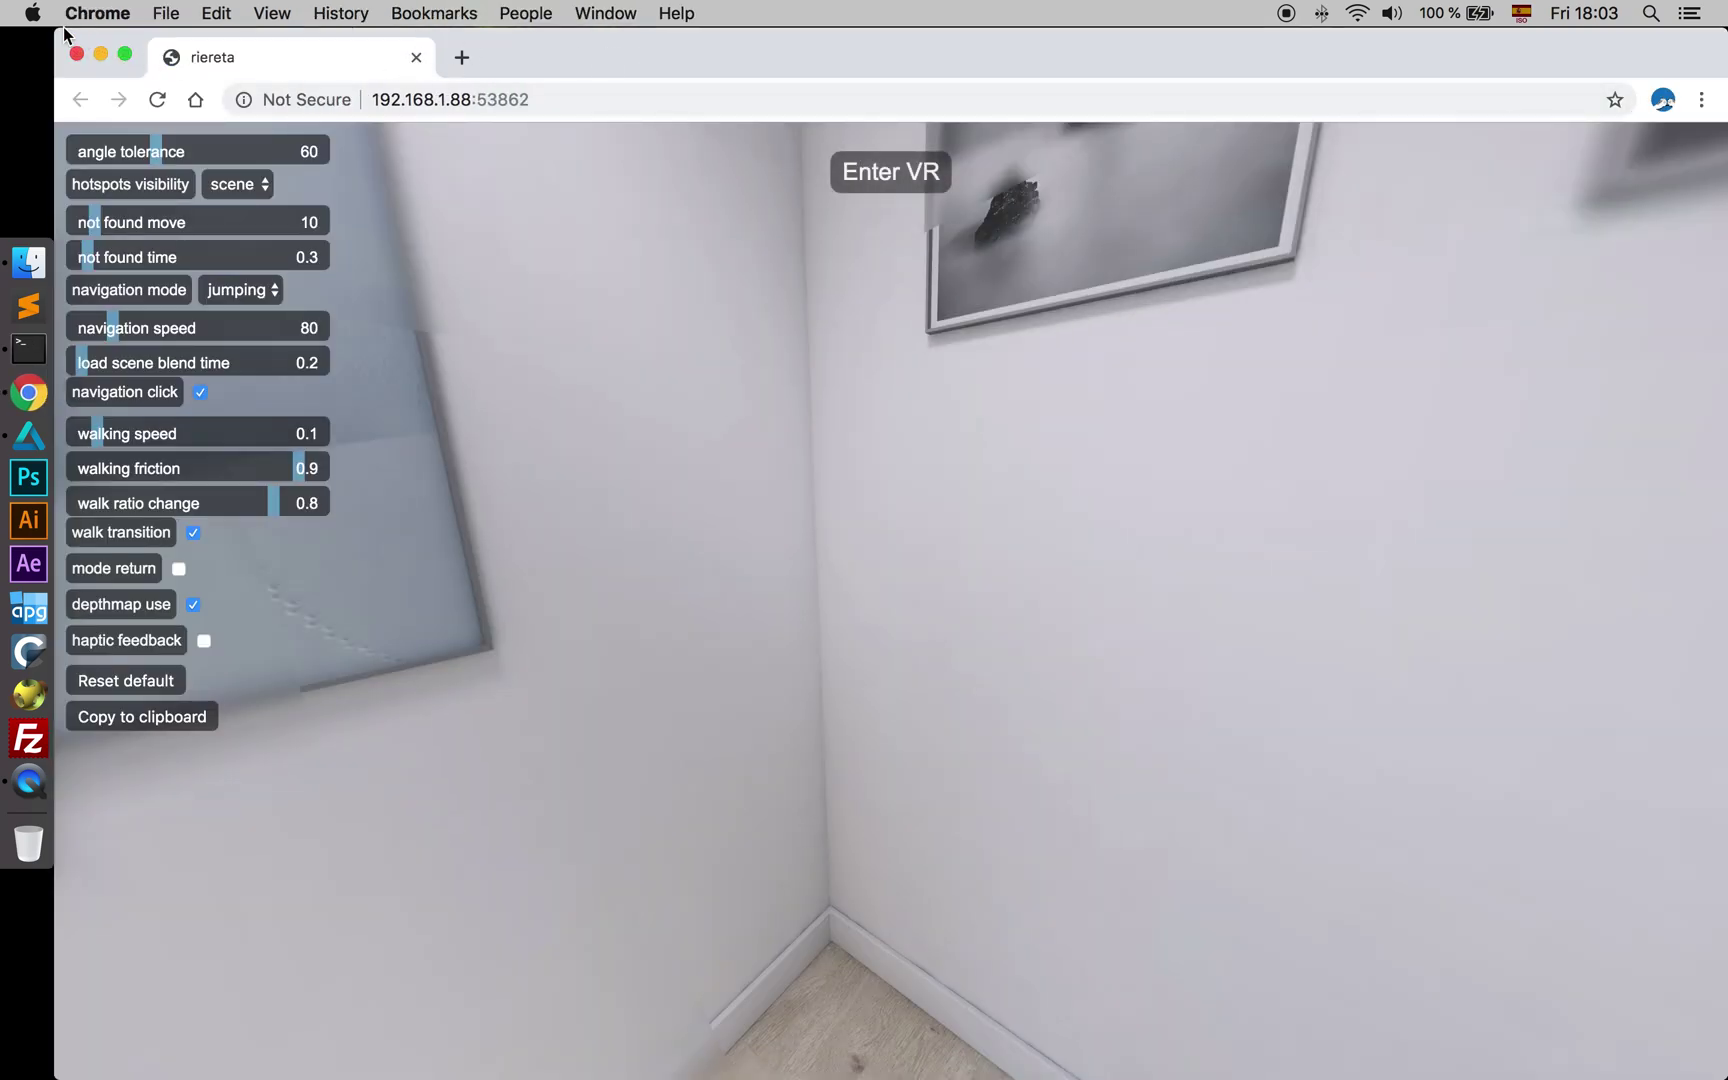
pyautogui.moveTo(62, 34); pyautogui.dragTo(688, 335)
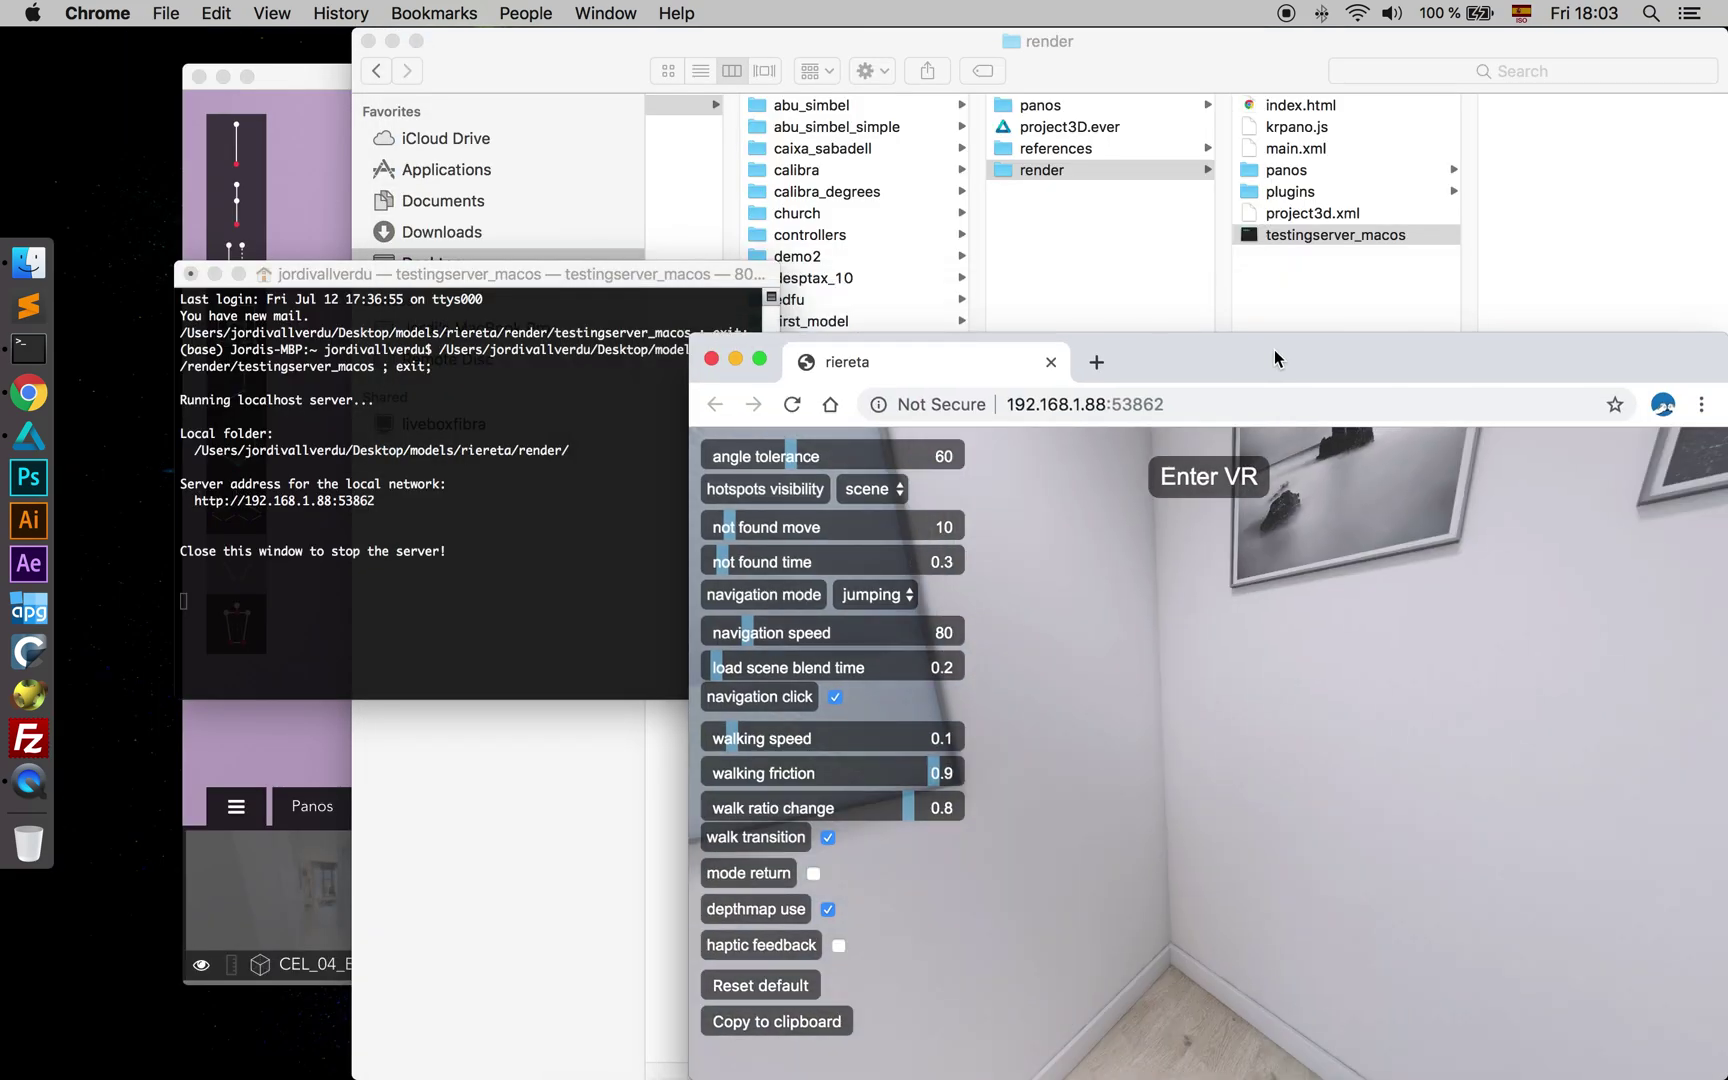
pyautogui.moveTo(1274, 350); pyautogui.dragTo(853, 252)
# - Open main.xml from the render folder in Sublime Text and examine the navigator plugin's attributes and their commented descriptions
pyautogui.click(1273, 149)
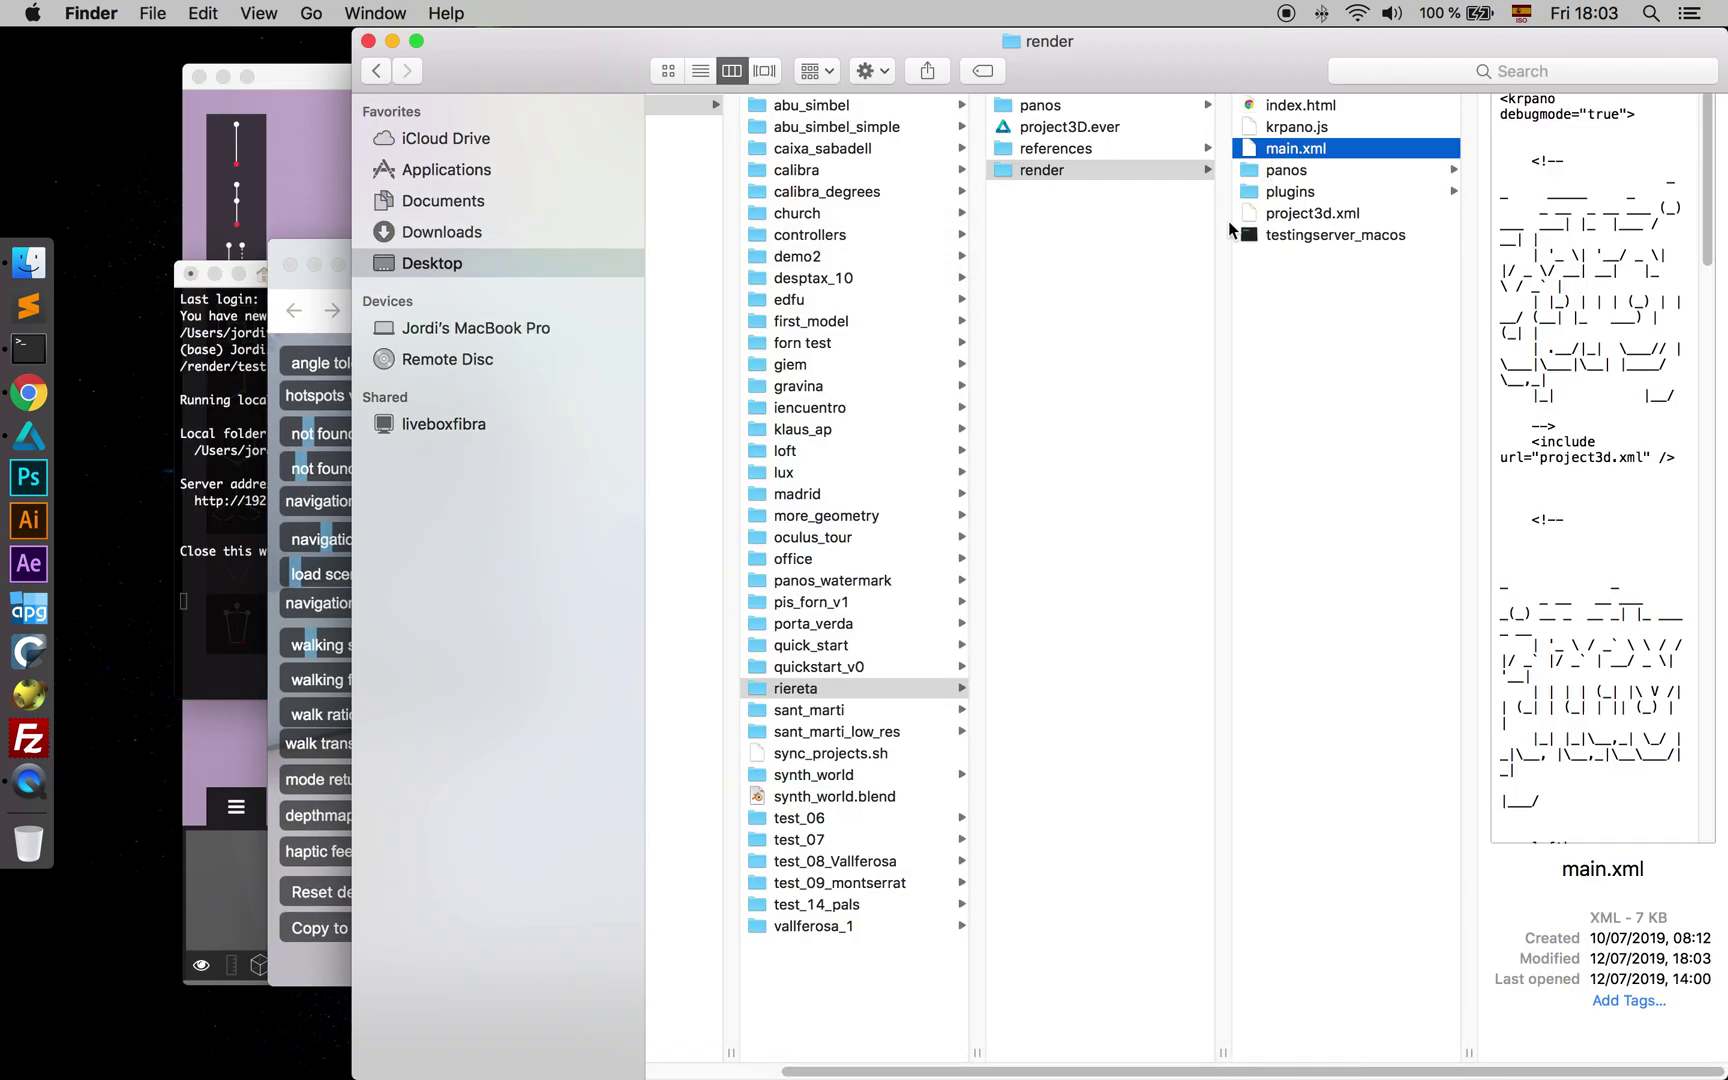
pyautogui.doubleClick(1299, 150)
pyautogui.scroll(-5, 975, 456)
pyautogui.scroll(-10, 975, 456)
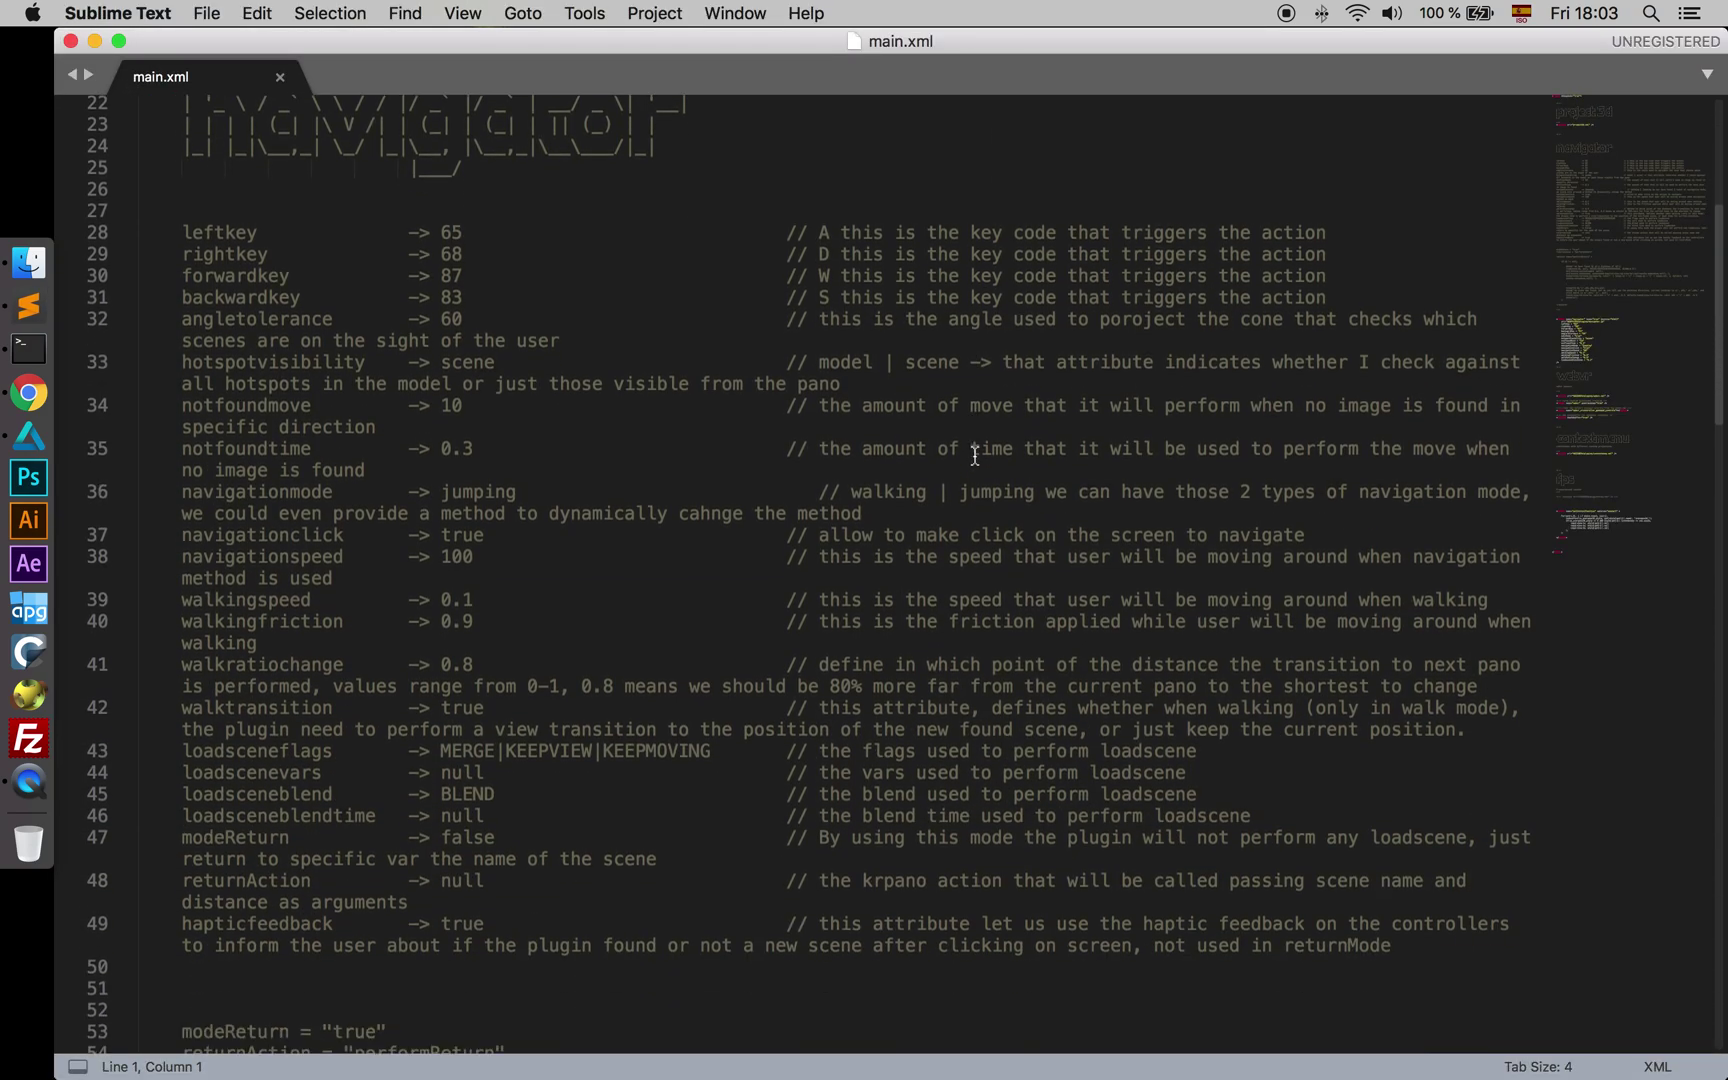
pyautogui.scroll(-5, 822, 447)
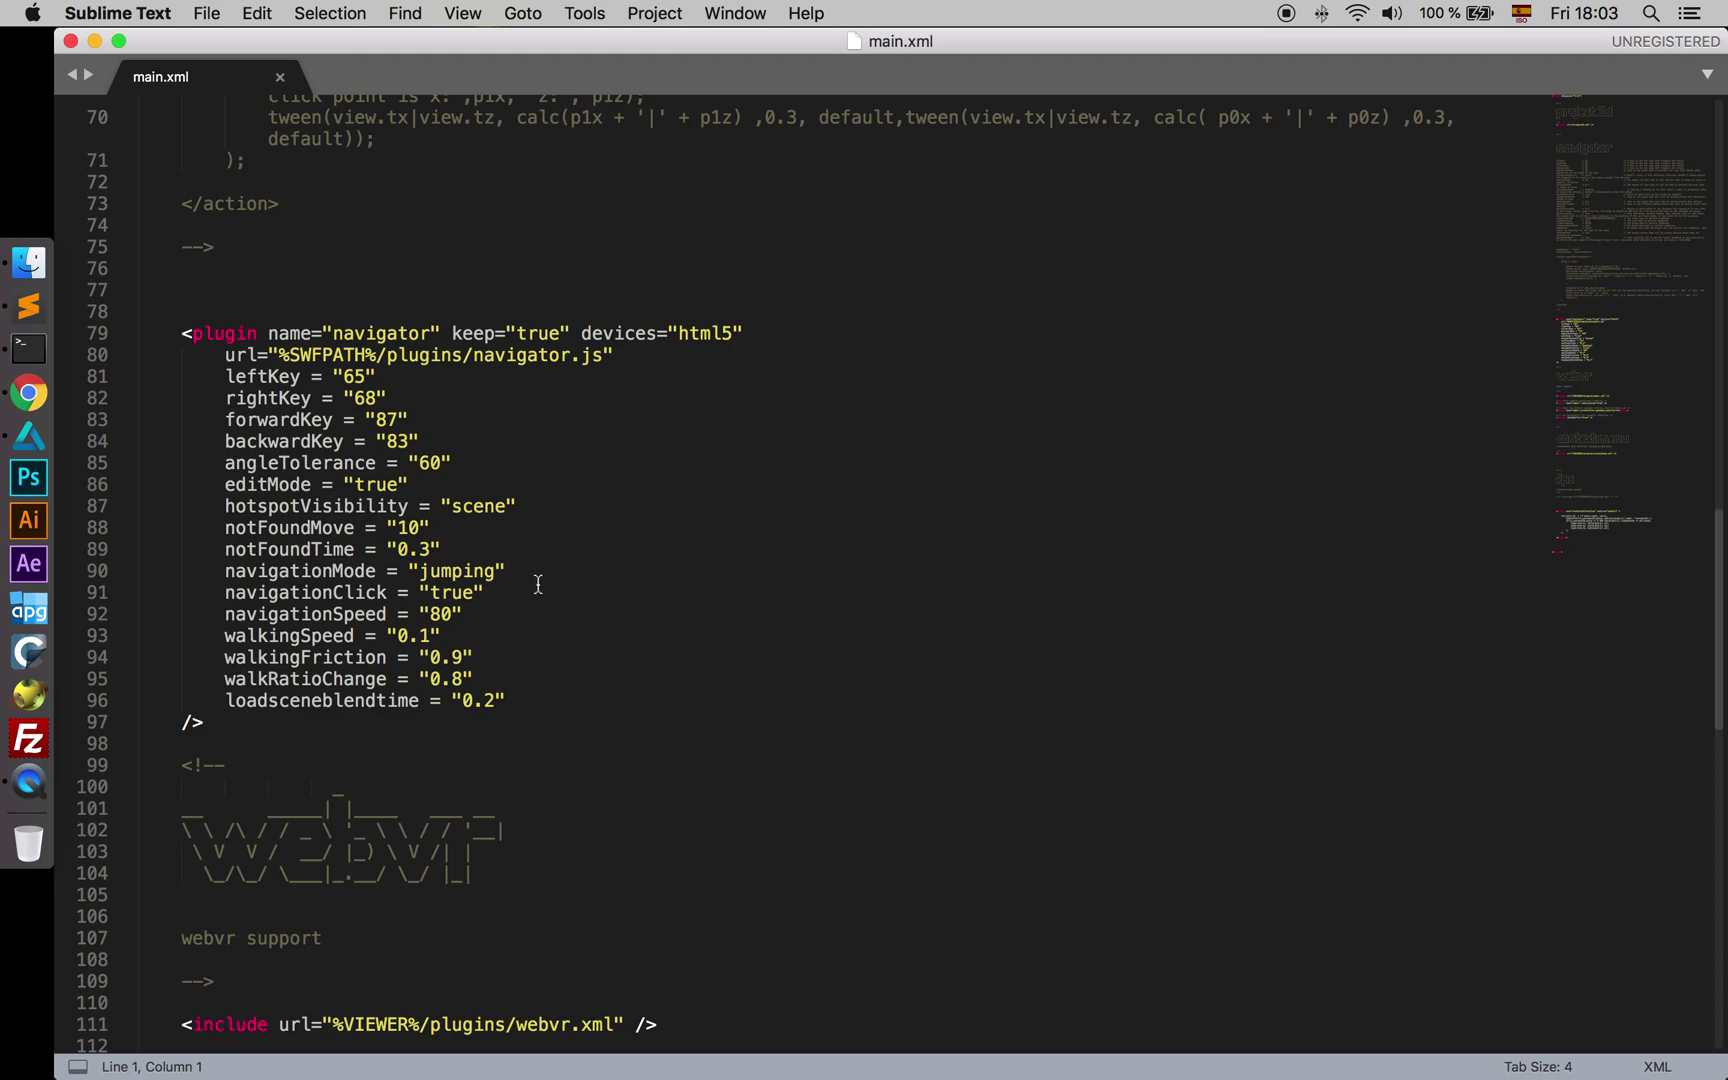
pyautogui.moveTo(185, 342); pyautogui.dragTo(217, 727)
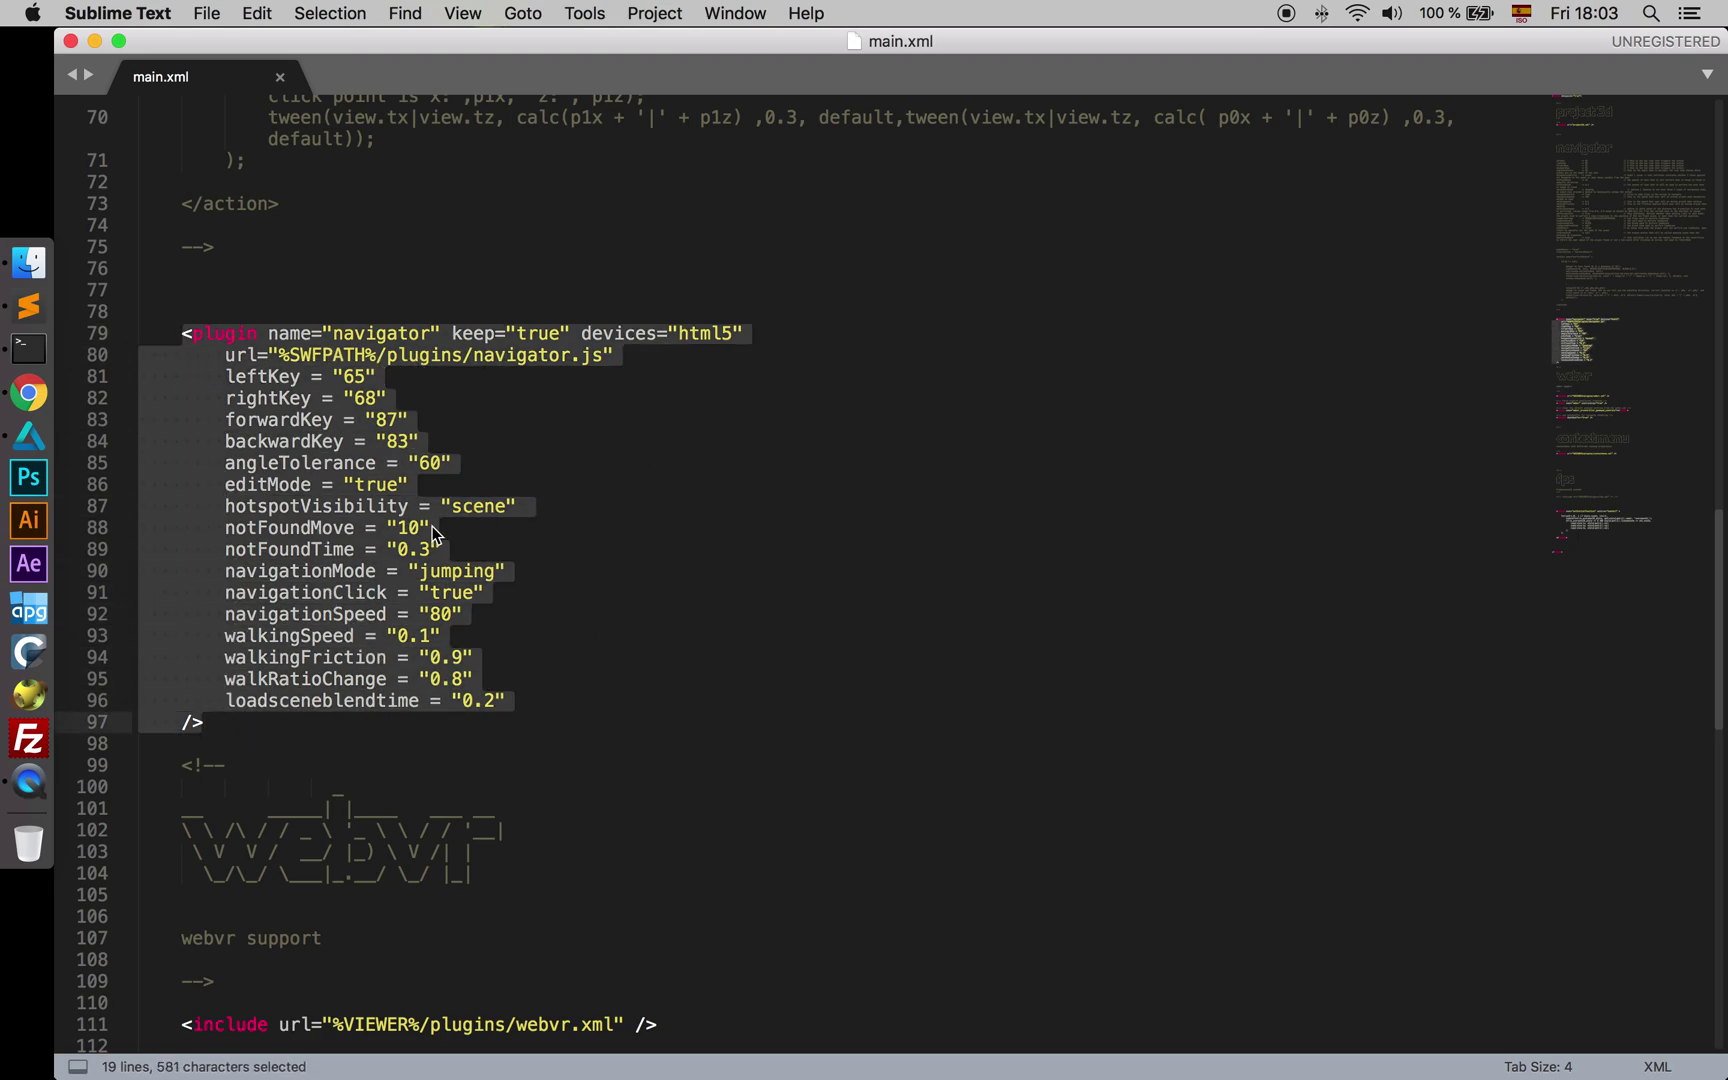
pyautogui.scroll(10, 441, 539)
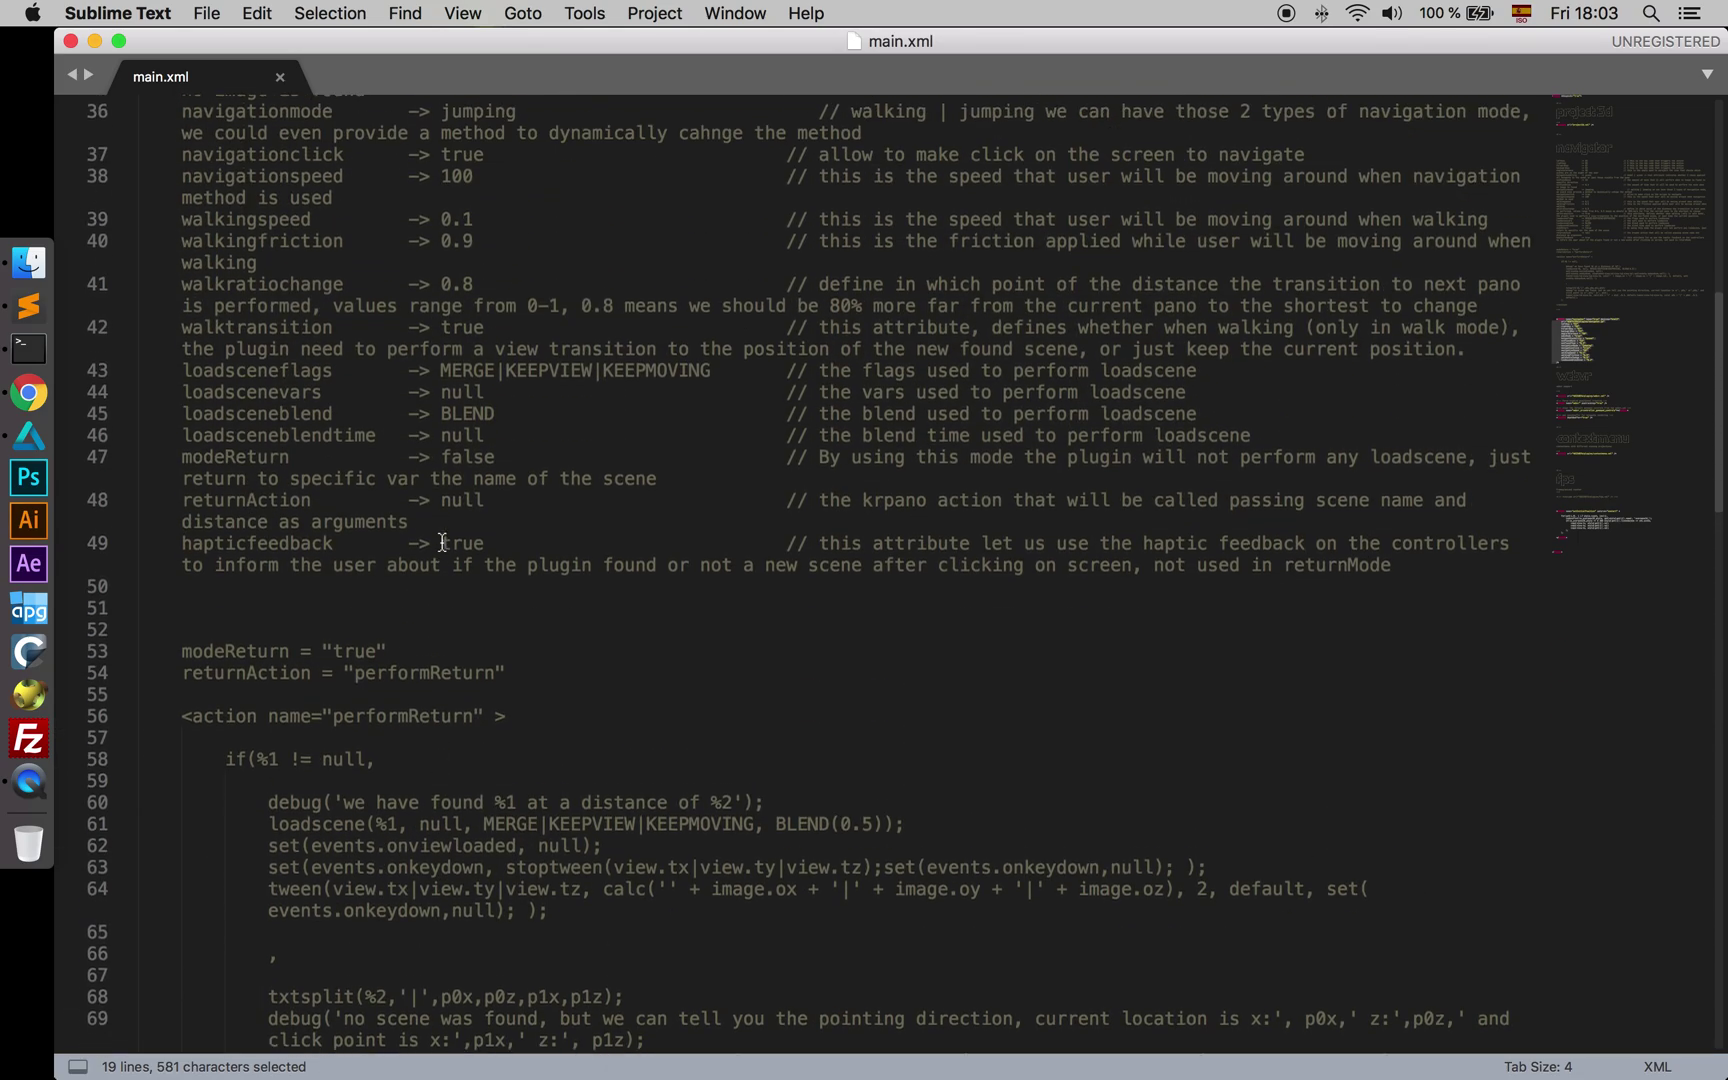
pyautogui.moveTo(184, 251); pyautogui.dragTo(462, 968)
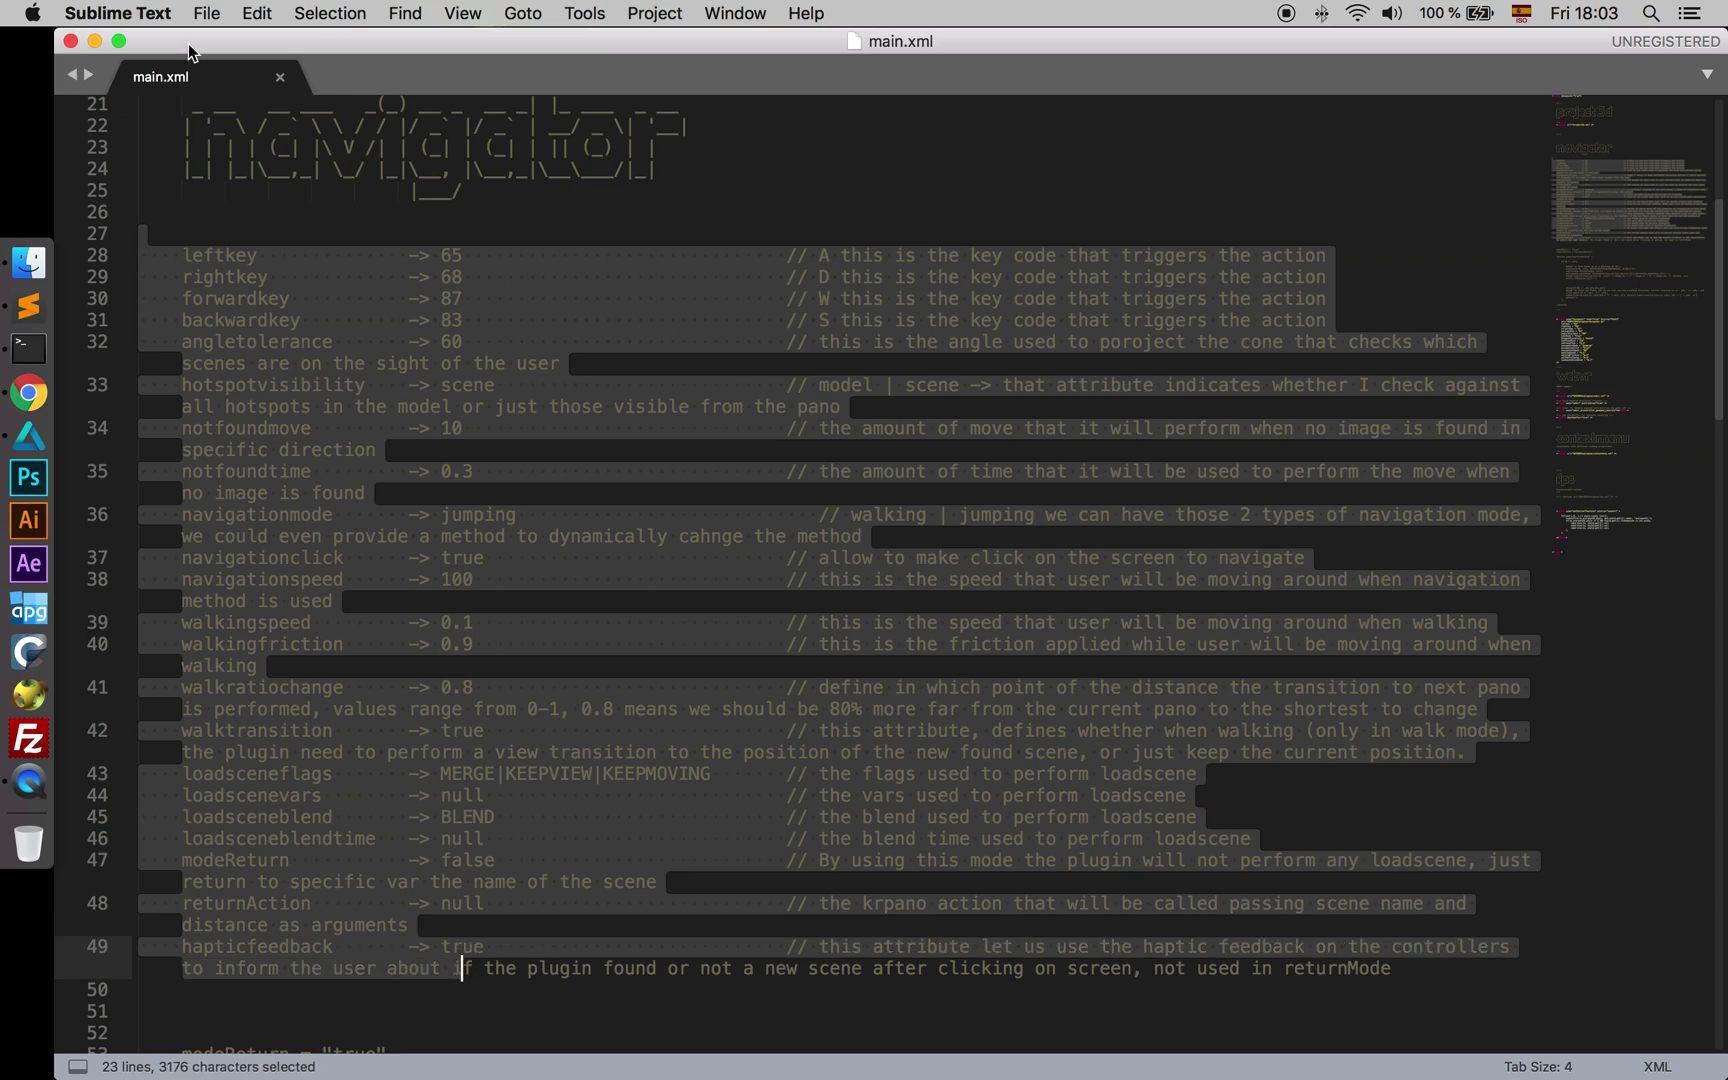
# - Arrange the main.xml window beside the riereta tour in Chrome and look down the tour's hallway
pyautogui.moveTo(188, 43); pyautogui.dragTo(903, 185)
pyautogui.moveTo(329, 245); pyautogui.dragTo(236, 114)
pyautogui.moveTo(752, 466); pyautogui.dragTo(996, 490)
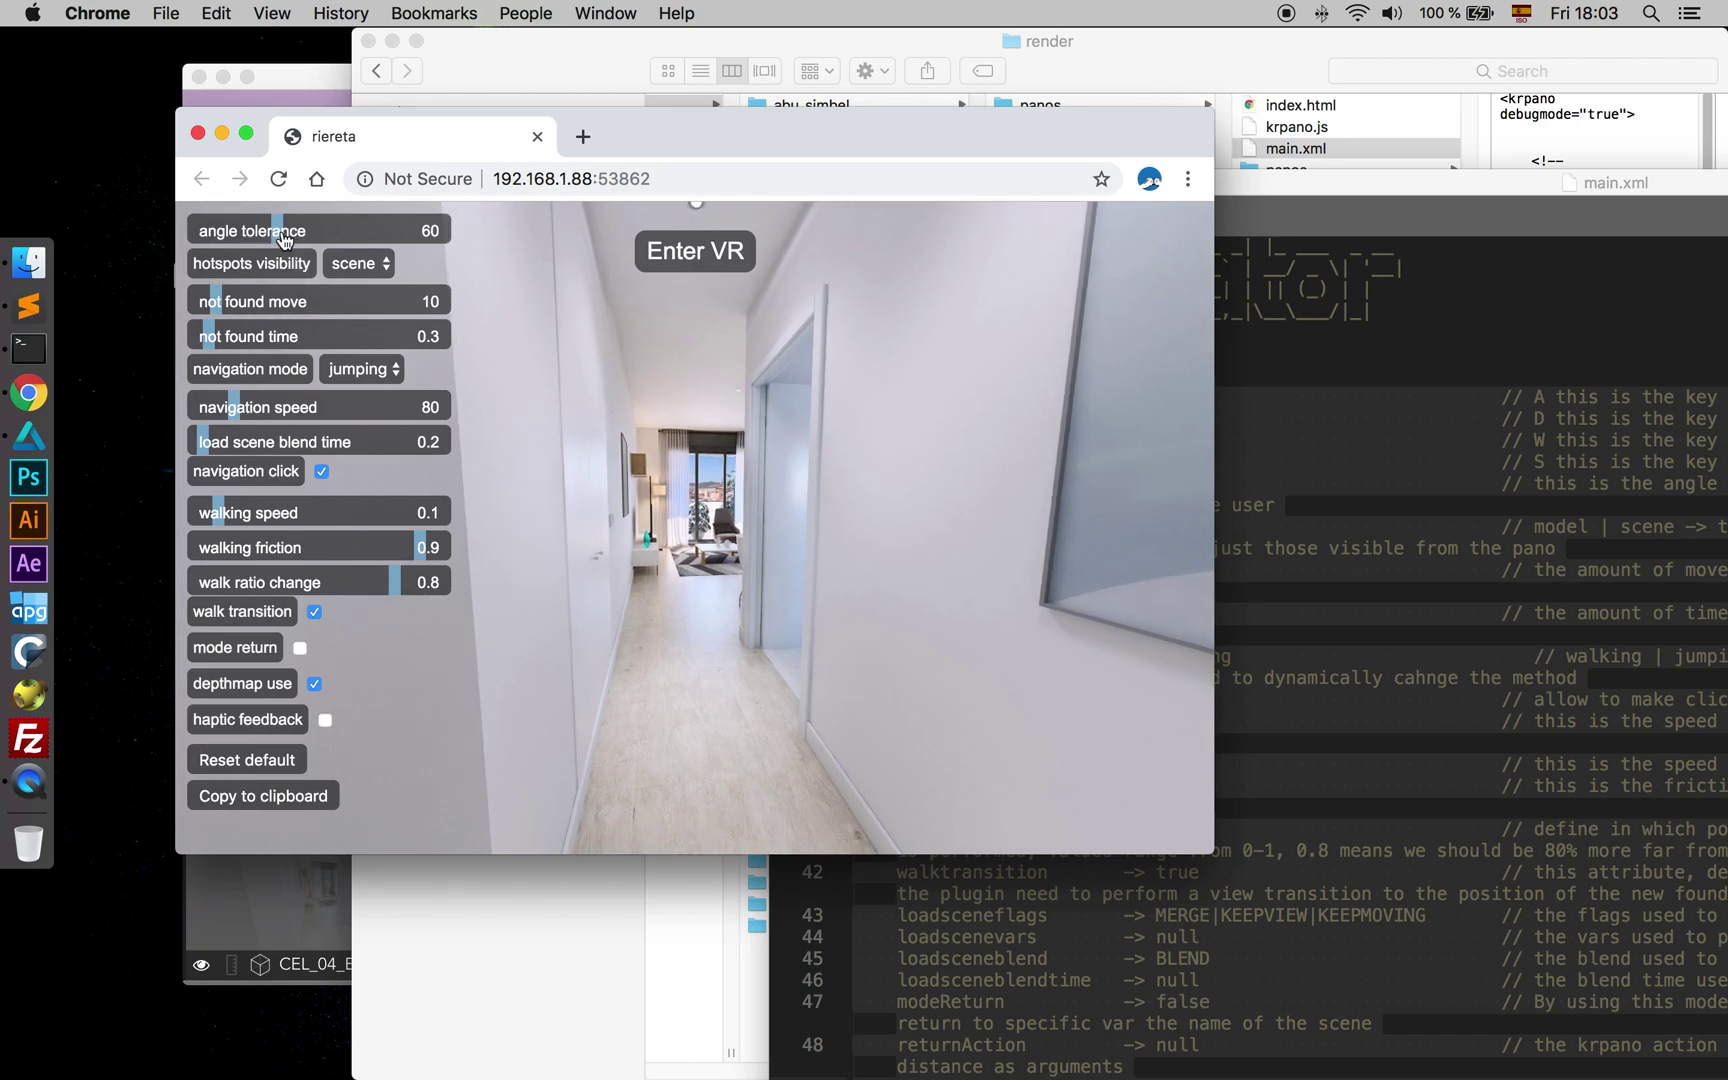
pyautogui.moveTo(646, 450); pyautogui.dragTo(780, 443)
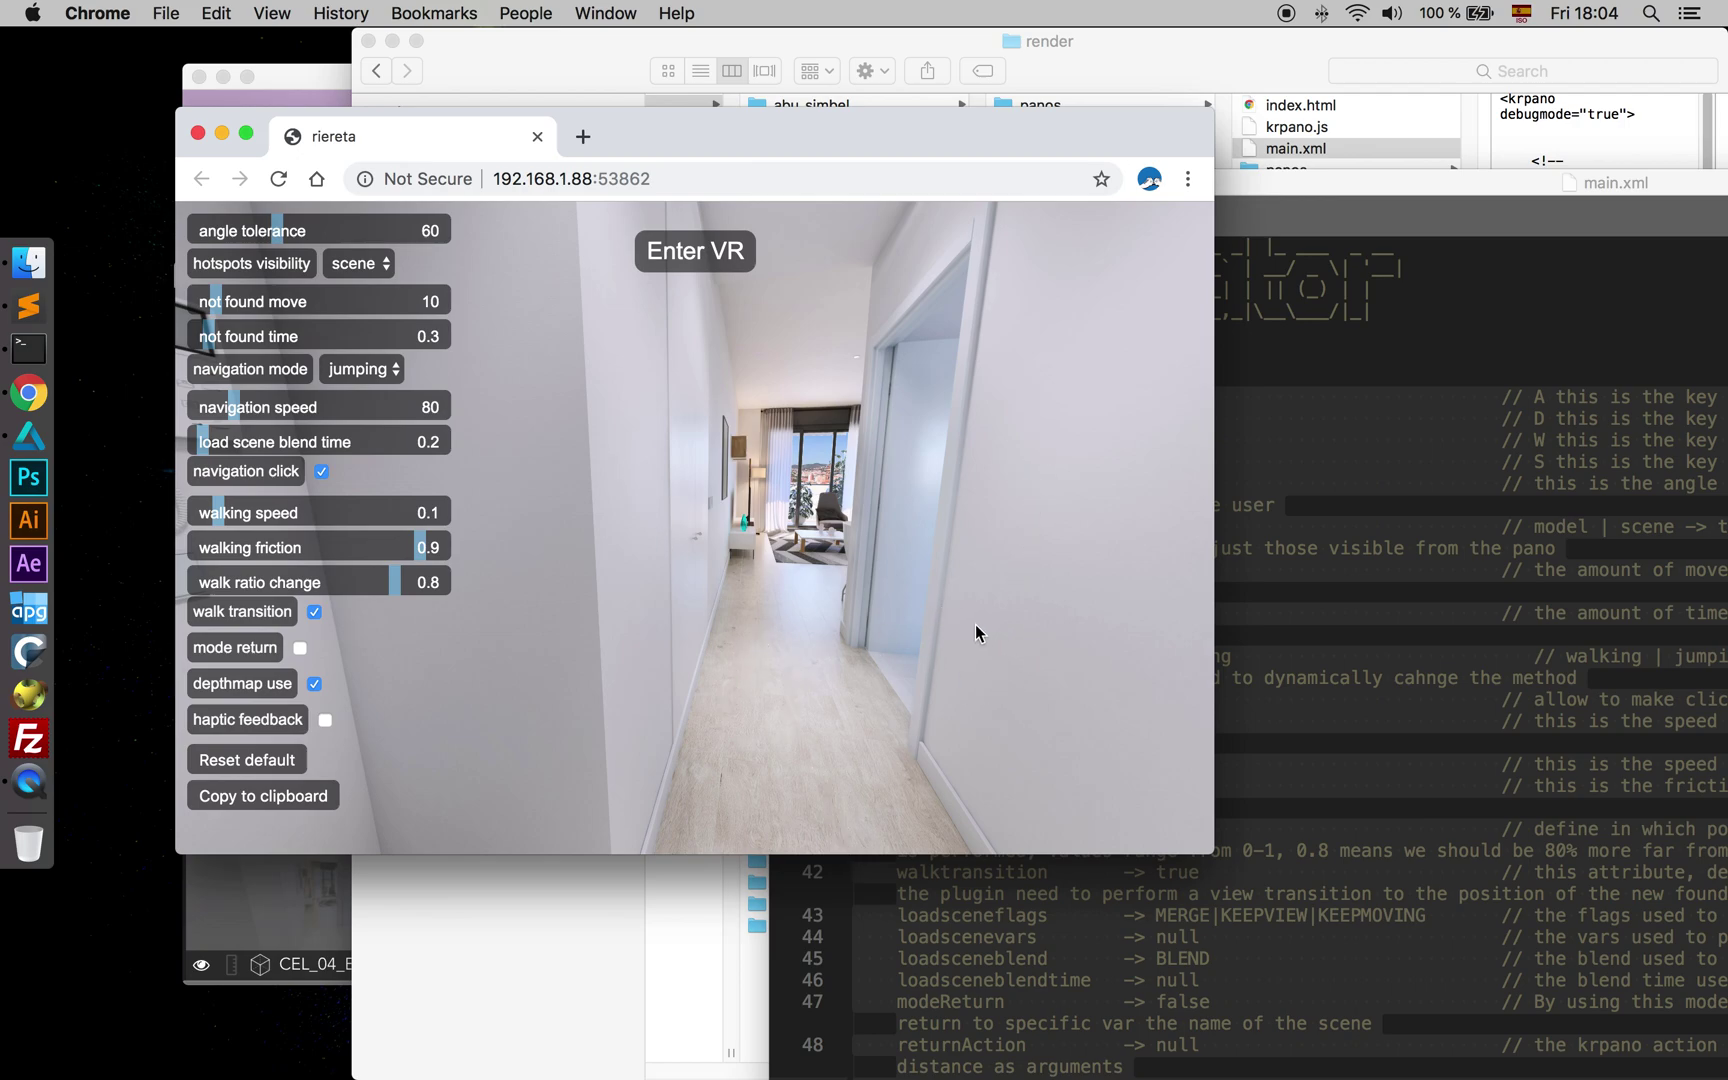
# - Set the navigator's angle tolerance to 49 and try jumping through the entrance hallway
pyautogui.moveTo(283, 232)
pyautogui.mouseDown()
pyautogui.moveTo(343, 232)
pyautogui.moveTo(262, 232)
pyautogui.mouseUp()
pyautogui.click(680, 374)
pyautogui.moveTo(750, 491); pyautogui.dragTo(867, 484)
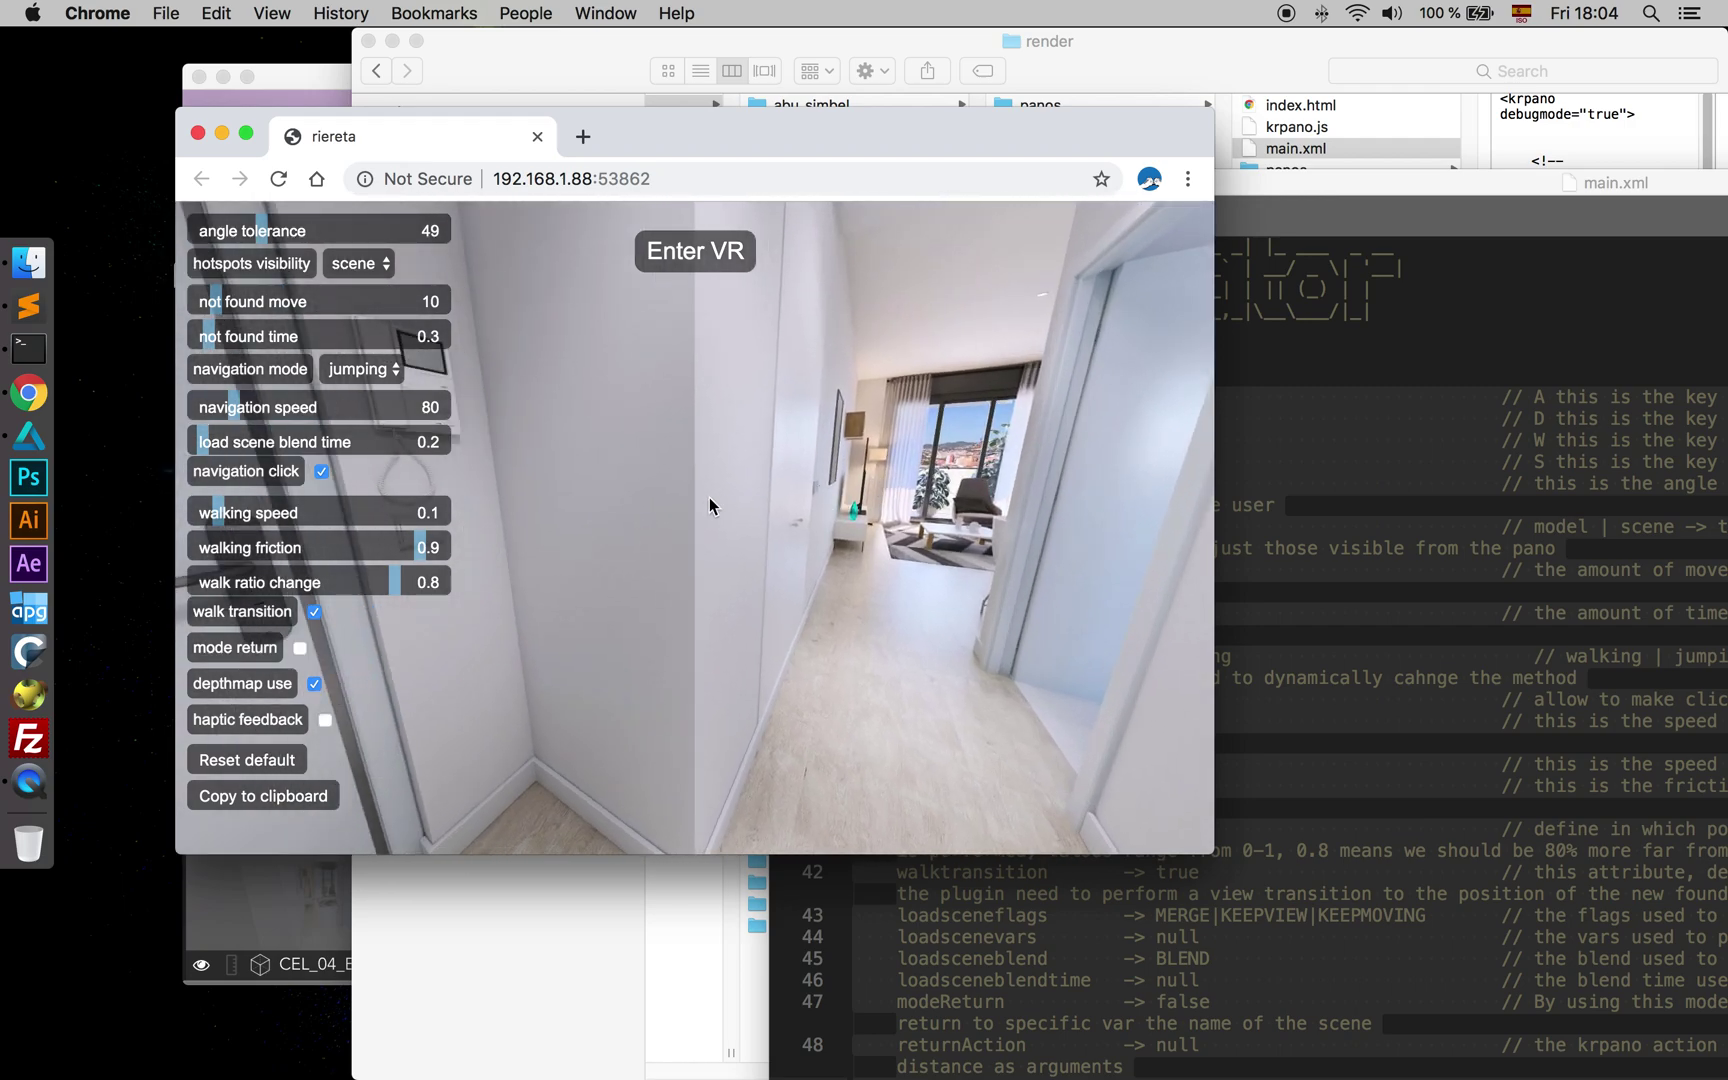
# - Set the angle tolerance to 39 and test it by jumping down the hallway to the living room and back
pyautogui.moveTo(261, 232); pyautogui.dragTo(247, 232)
pyautogui.moveTo(691, 483); pyautogui.dragTo(582, 464)
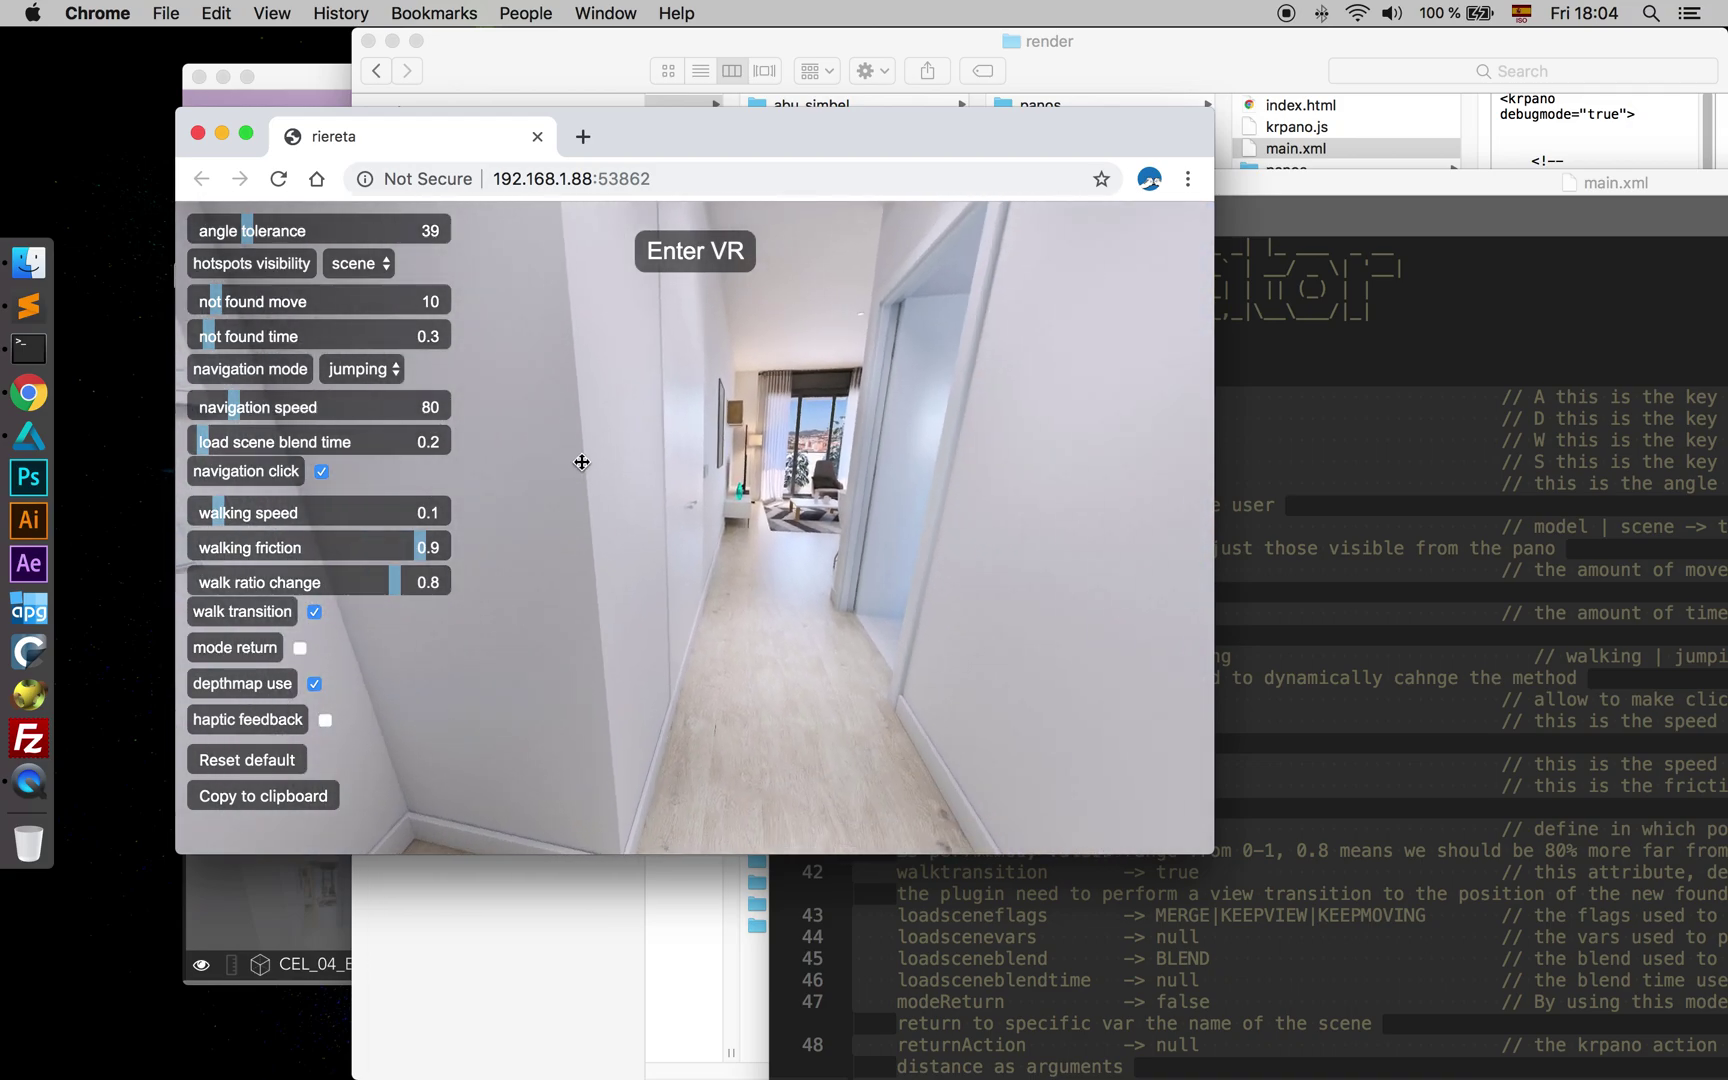
pyautogui.click(752, 466)
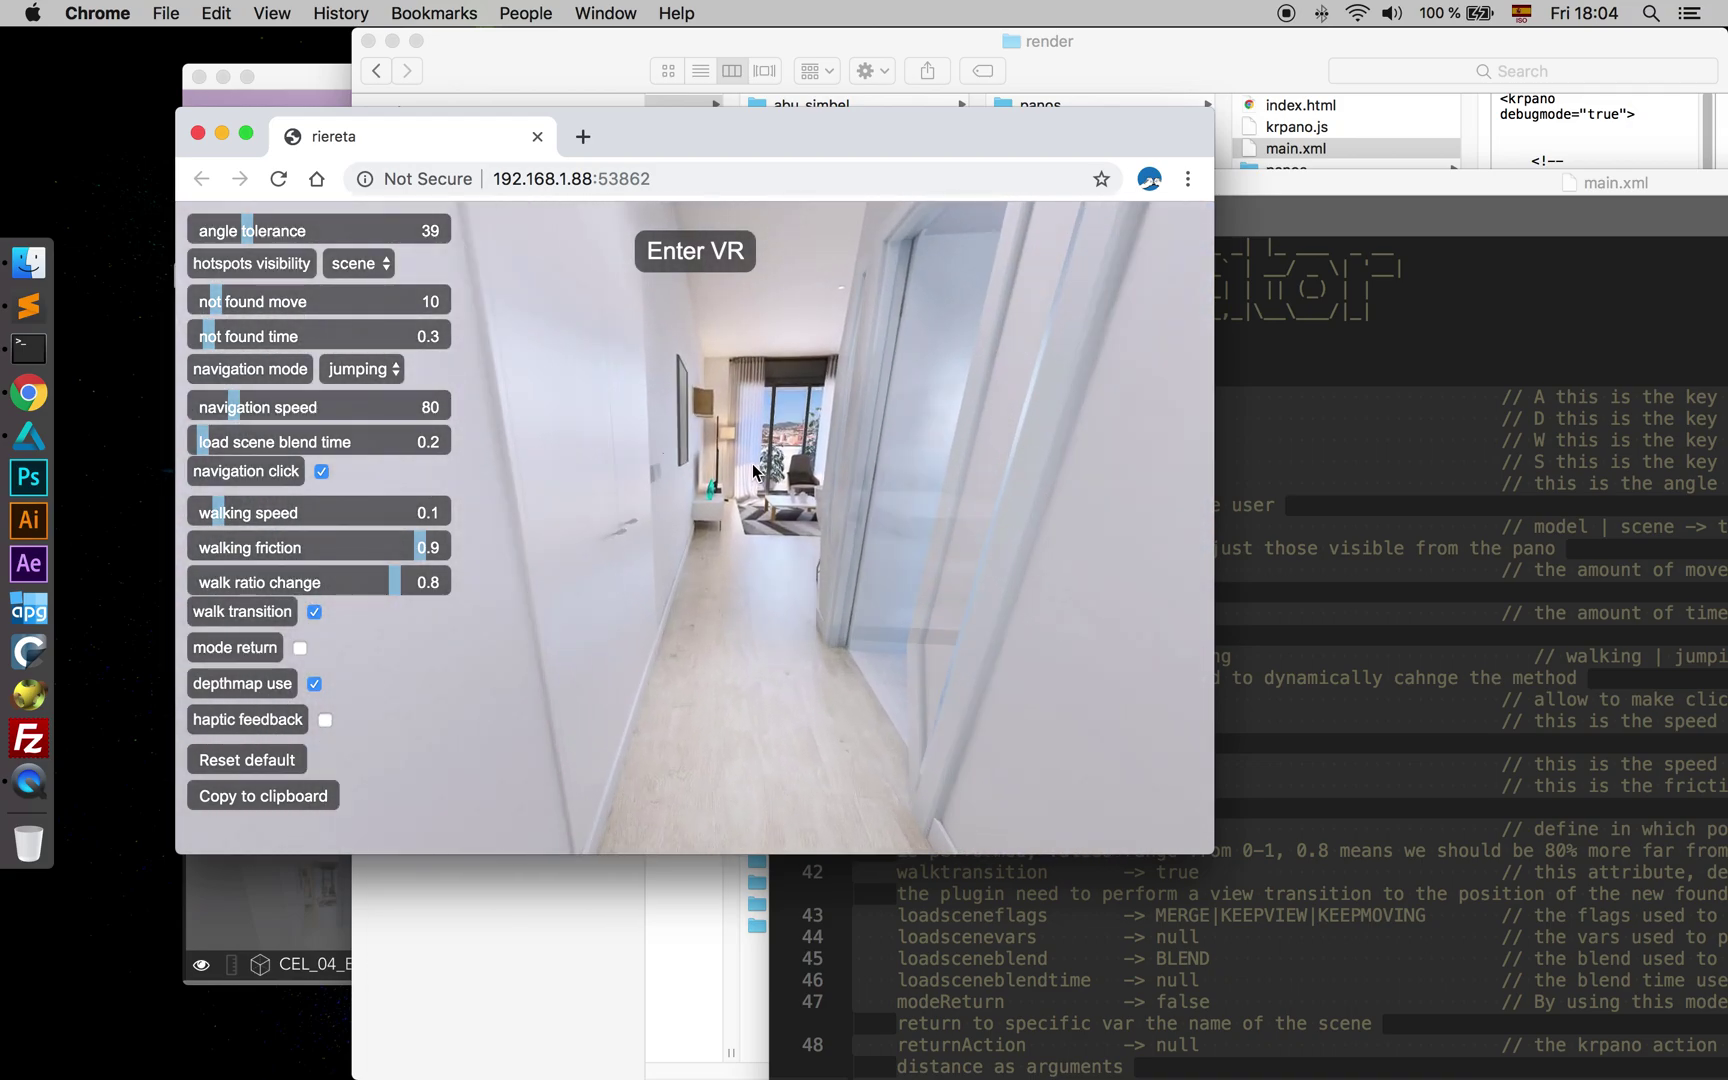
pyautogui.moveTo(729, 495); pyautogui.dragTo(1032, 542)
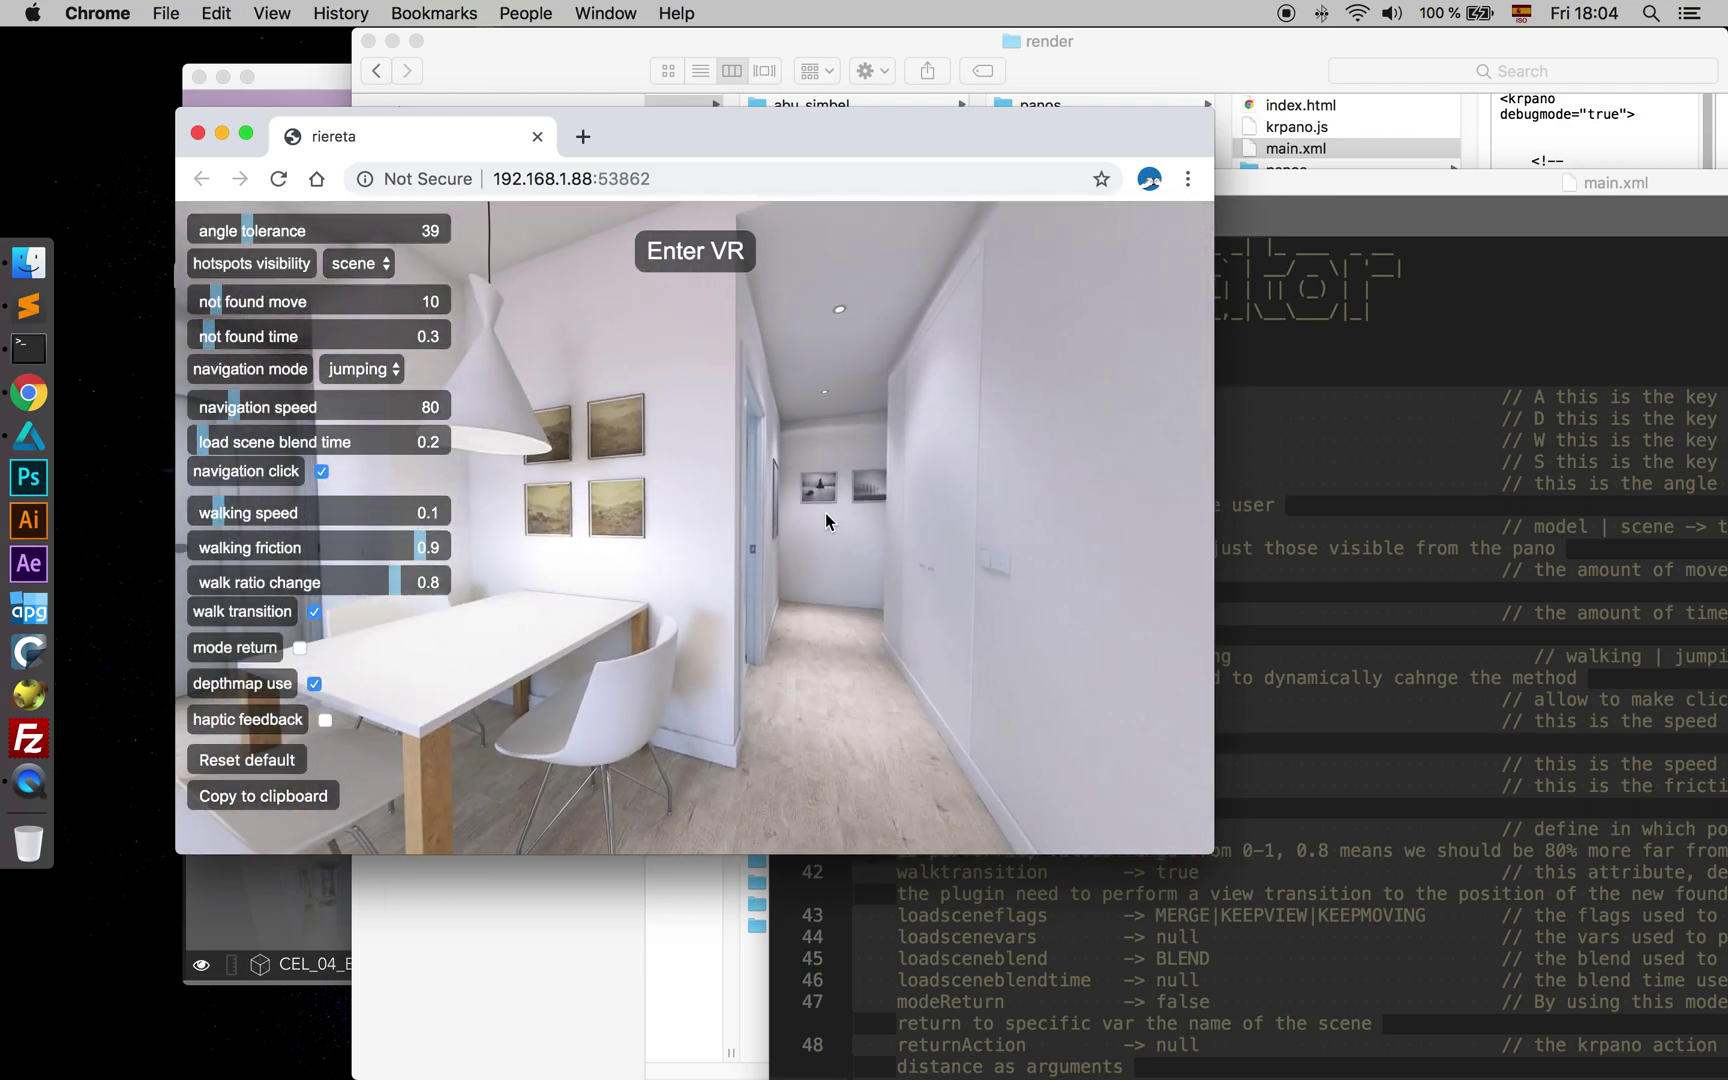
pyautogui.click(825, 514)
pyautogui.moveTo(838, 517); pyautogui.dragTo(620, 465)
pyautogui.moveTo(880, 505); pyautogui.dragTo(620, 470)
pyautogui.moveTo(880, 502); pyautogui.dragTo(610, 468)
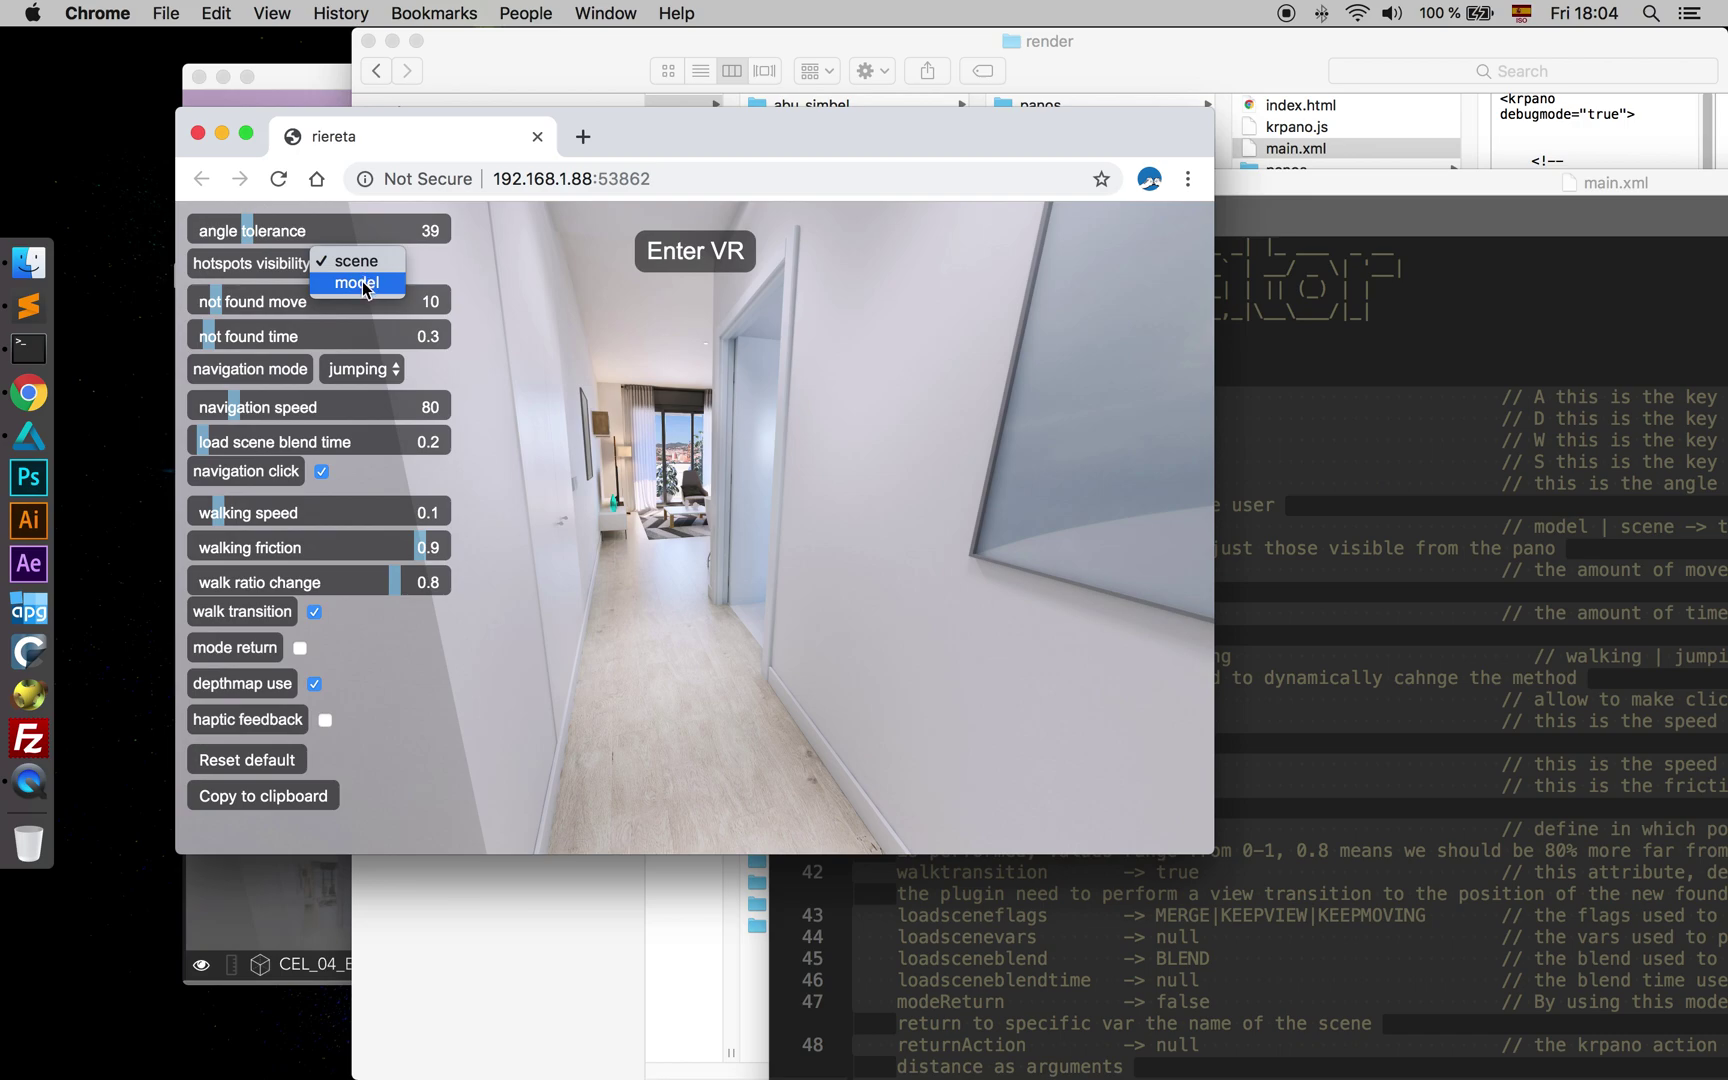
# - Set hotspots visibility to model and test jumping from the entrance hallway
pyautogui.click(361, 285)
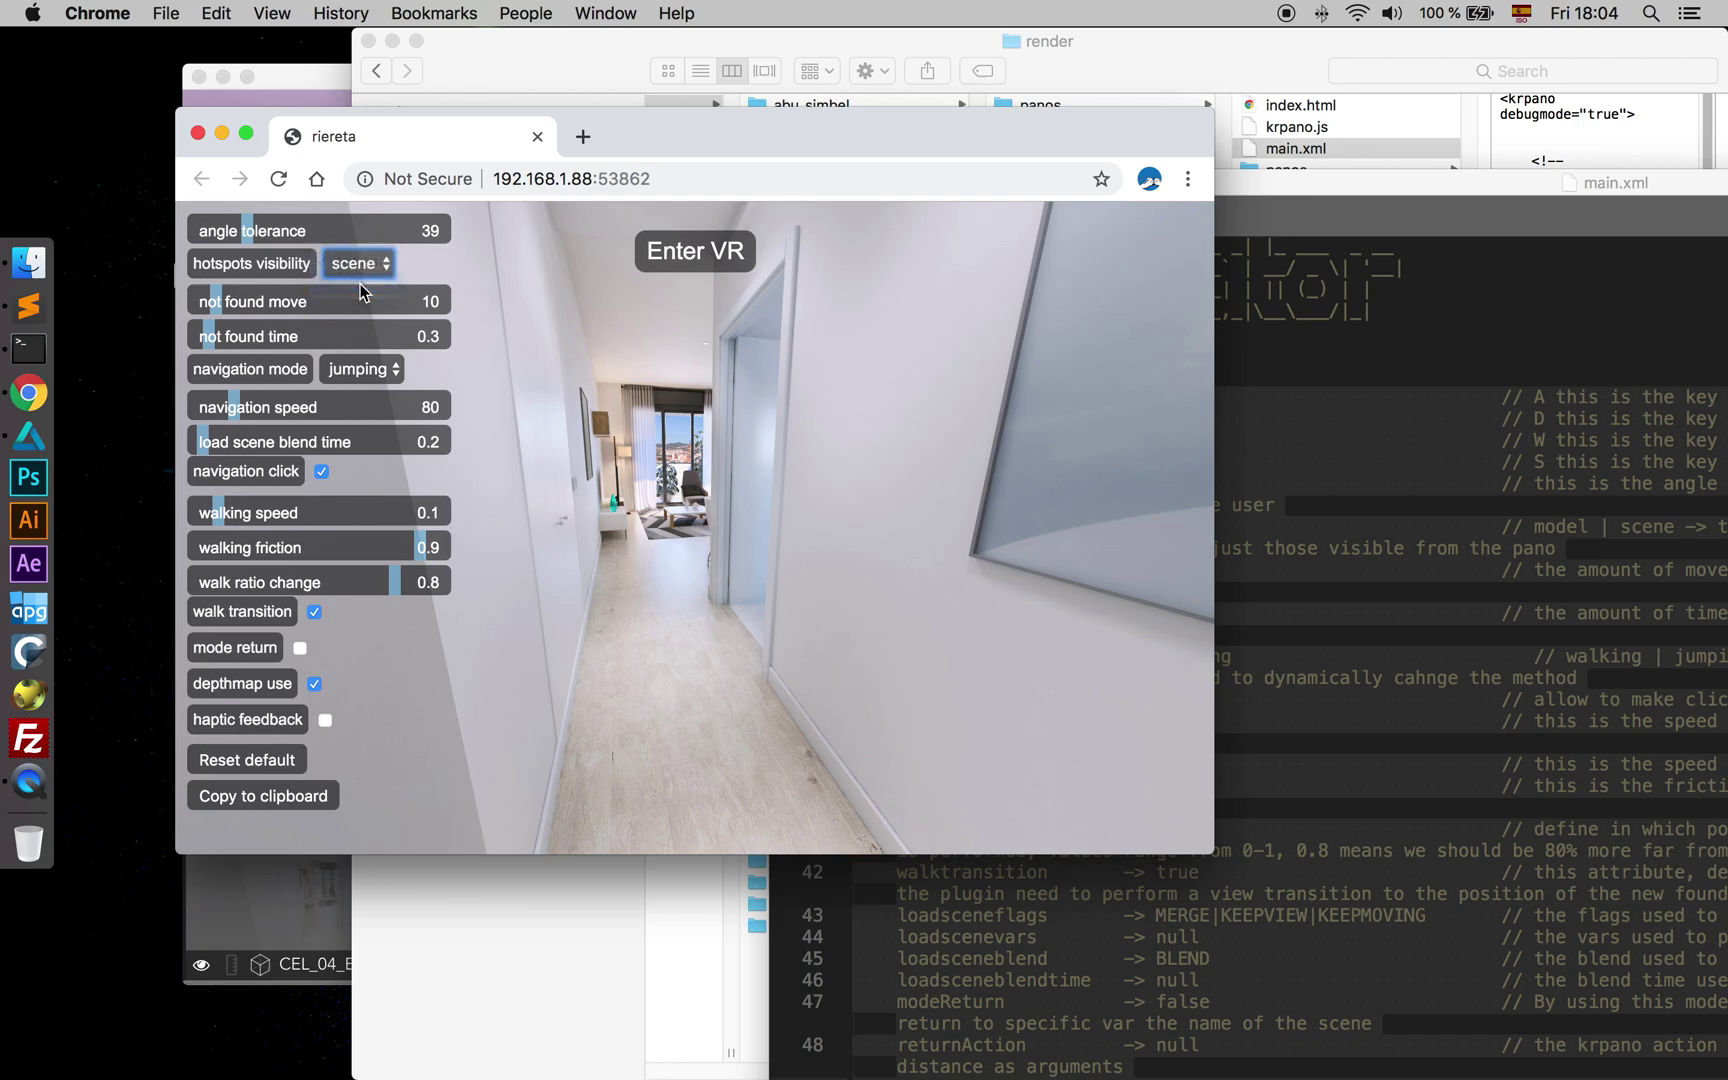
pyautogui.moveTo(757, 400); pyautogui.dragTo(718, 404)
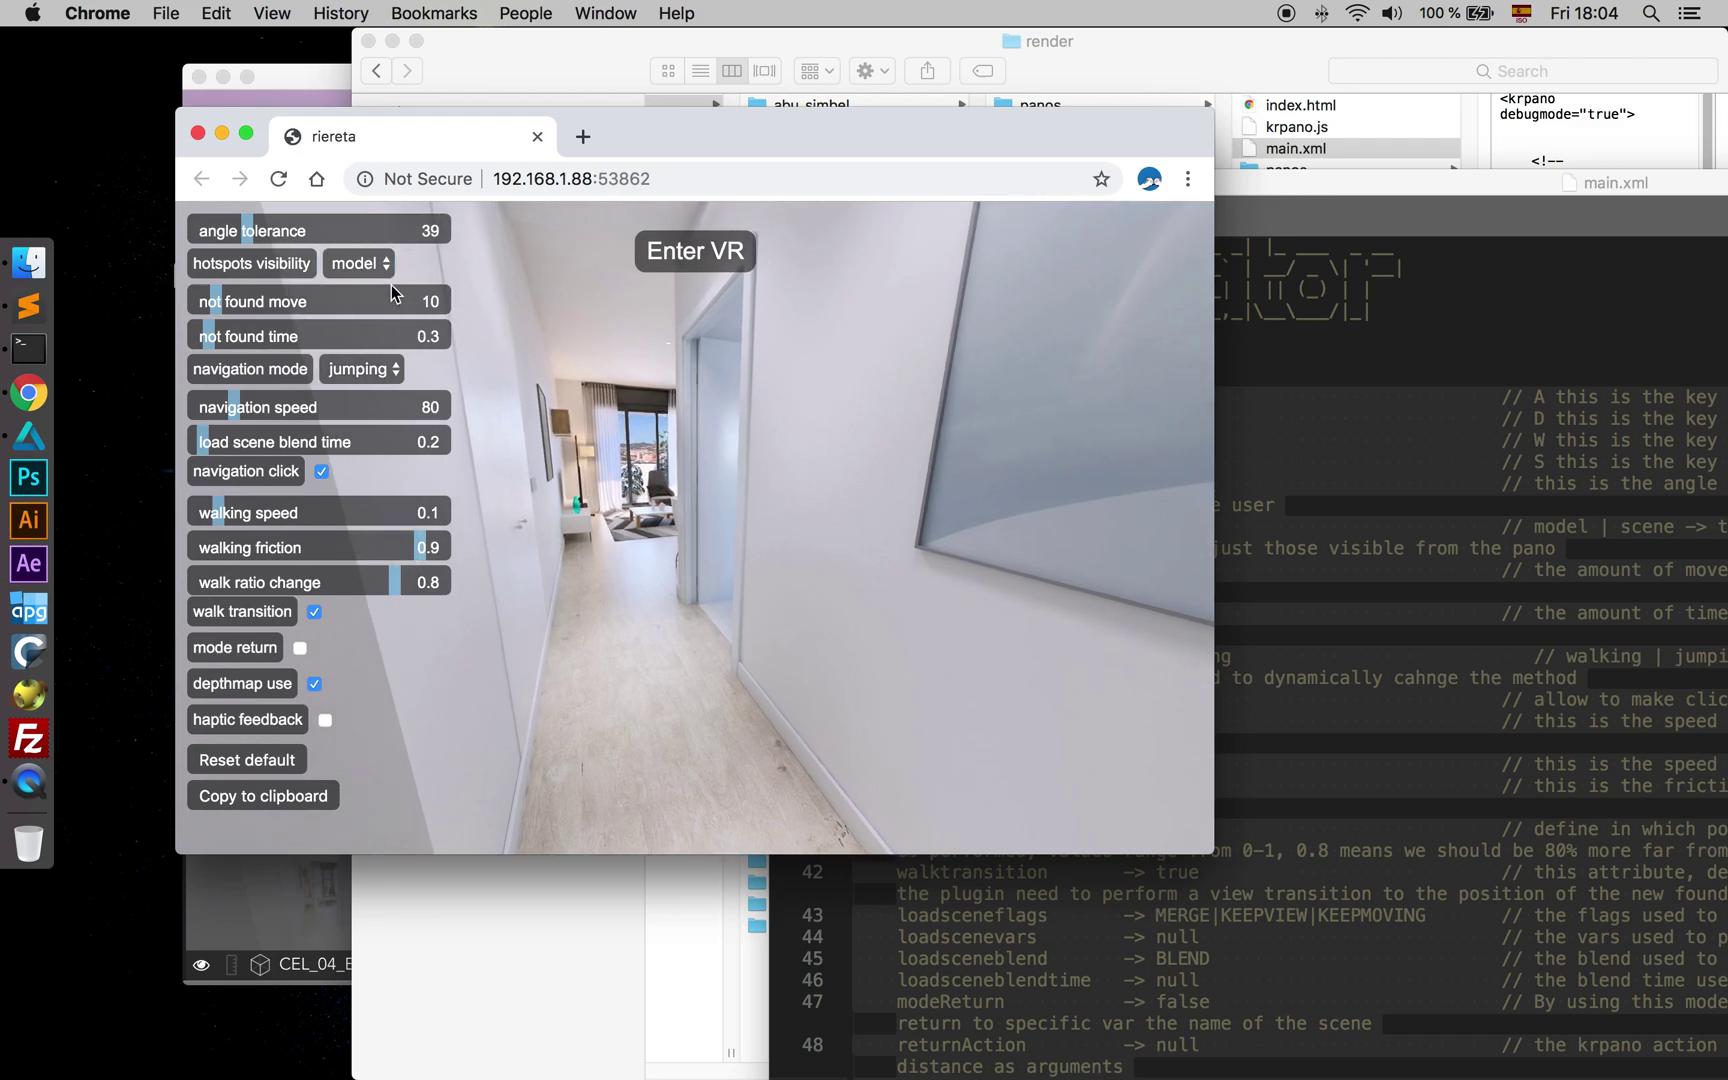
pyautogui.click(548, 427)
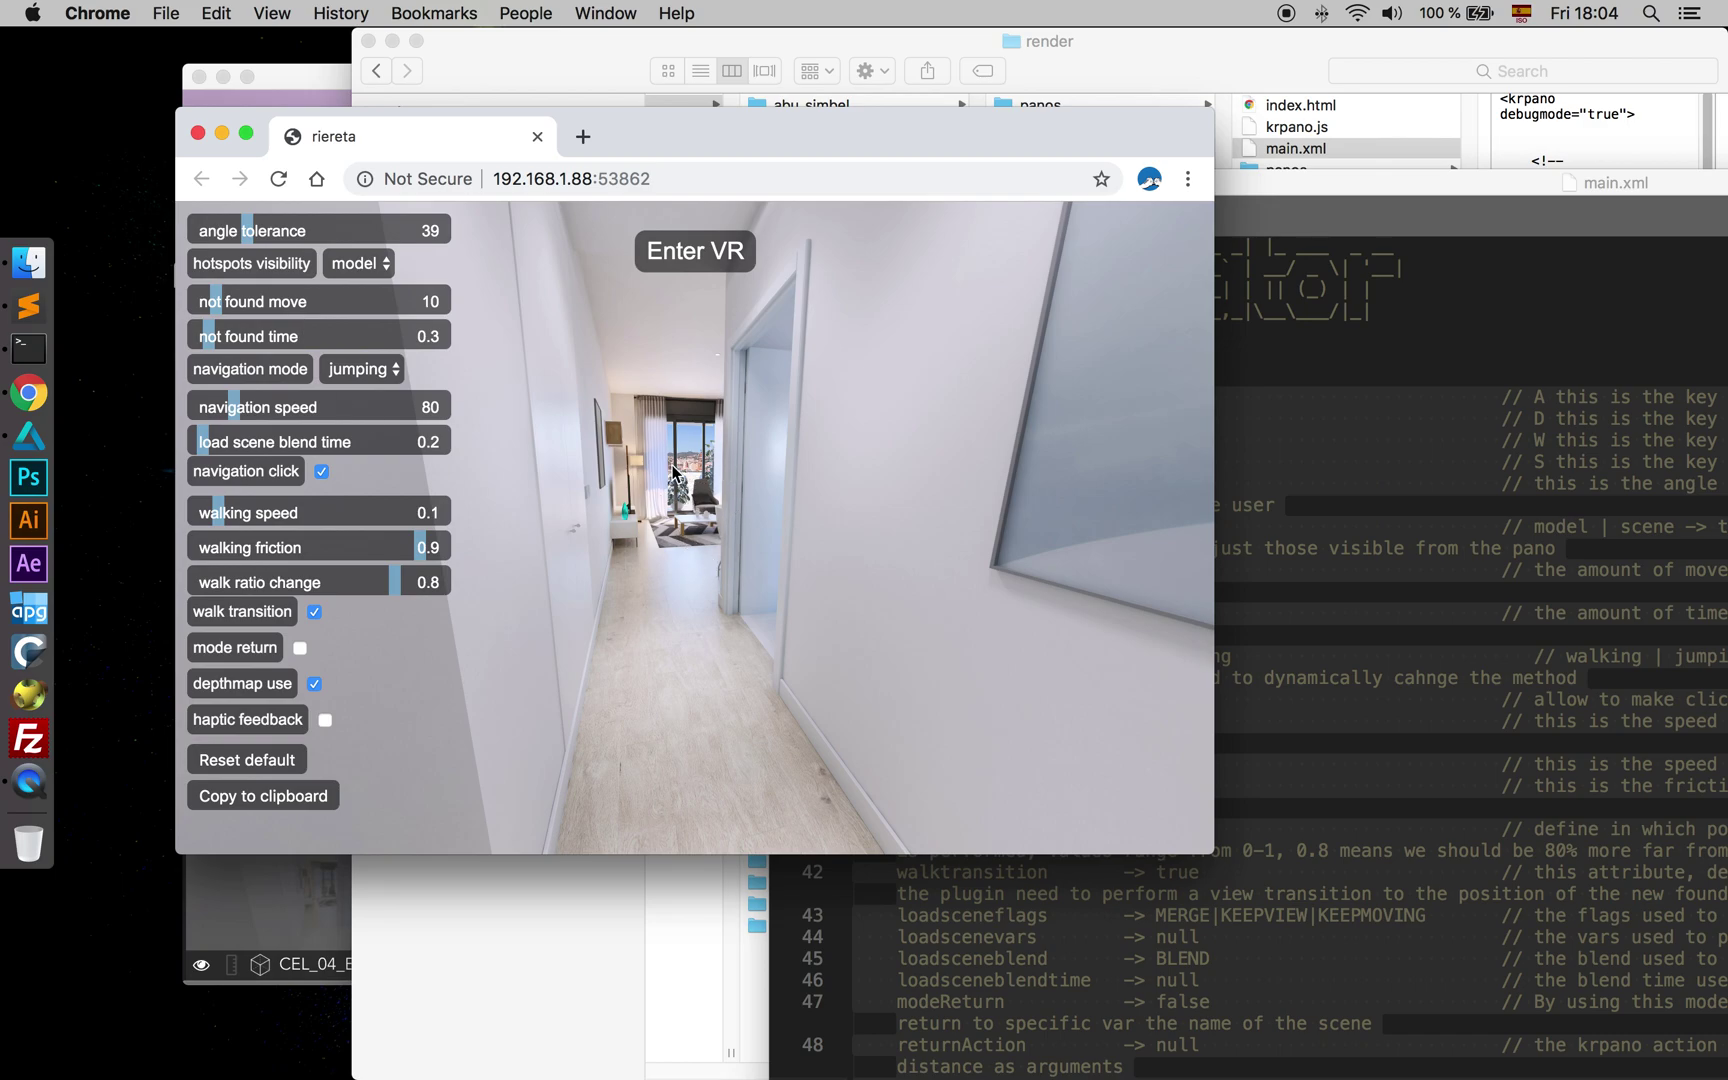
# - Switch hotspots visibility back to scene and try jumping toward the framed picture on the hallway wall
pyautogui.click(362, 265)
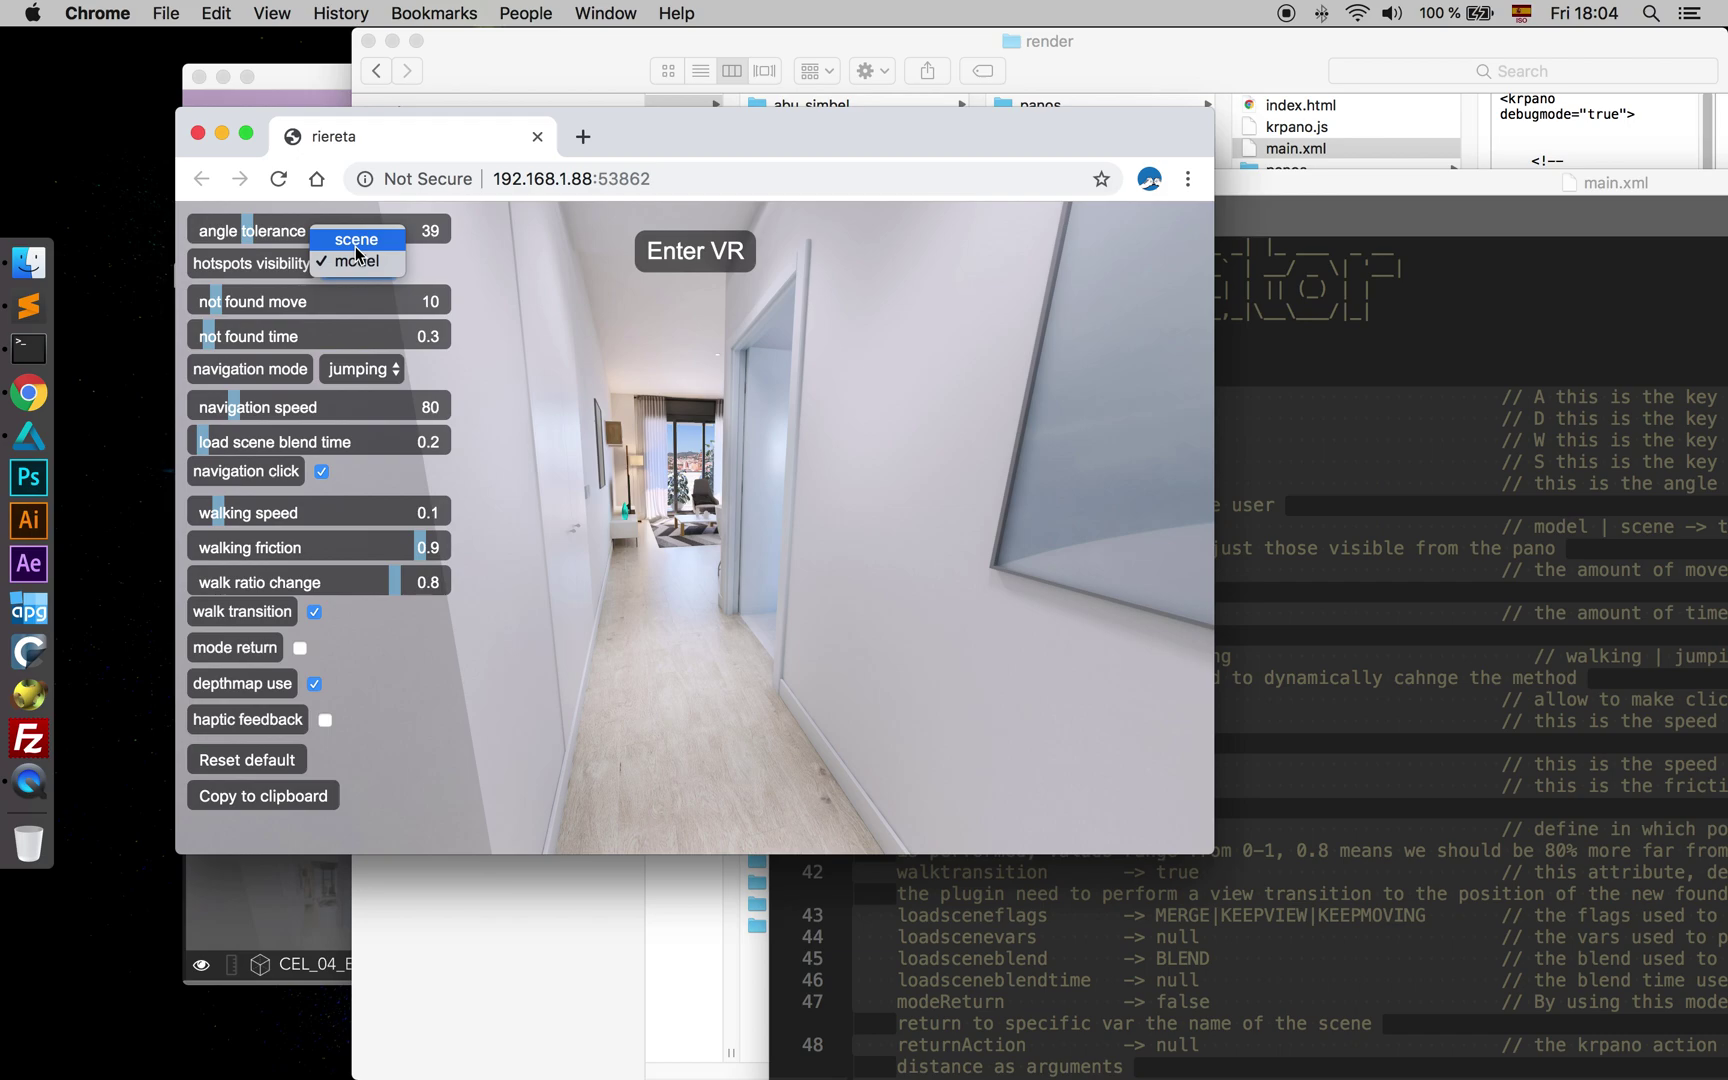
pyautogui.click(357, 252)
pyautogui.moveTo(778, 486)
pyautogui.mouseDown()
pyautogui.moveTo(609, 478)
pyautogui.moveTo(601, 500)
pyautogui.moveTo(645, 470)
pyautogui.moveTo(548, 484)
pyautogui.mouseUp()
pyautogui.moveTo(922, 496)
pyautogui.mouseDown()
pyautogui.moveTo(824, 520)
pyautogui.moveTo(792, 490)
pyautogui.mouseUp()
pyautogui.click(830, 490)
pyautogui.click(798, 487)
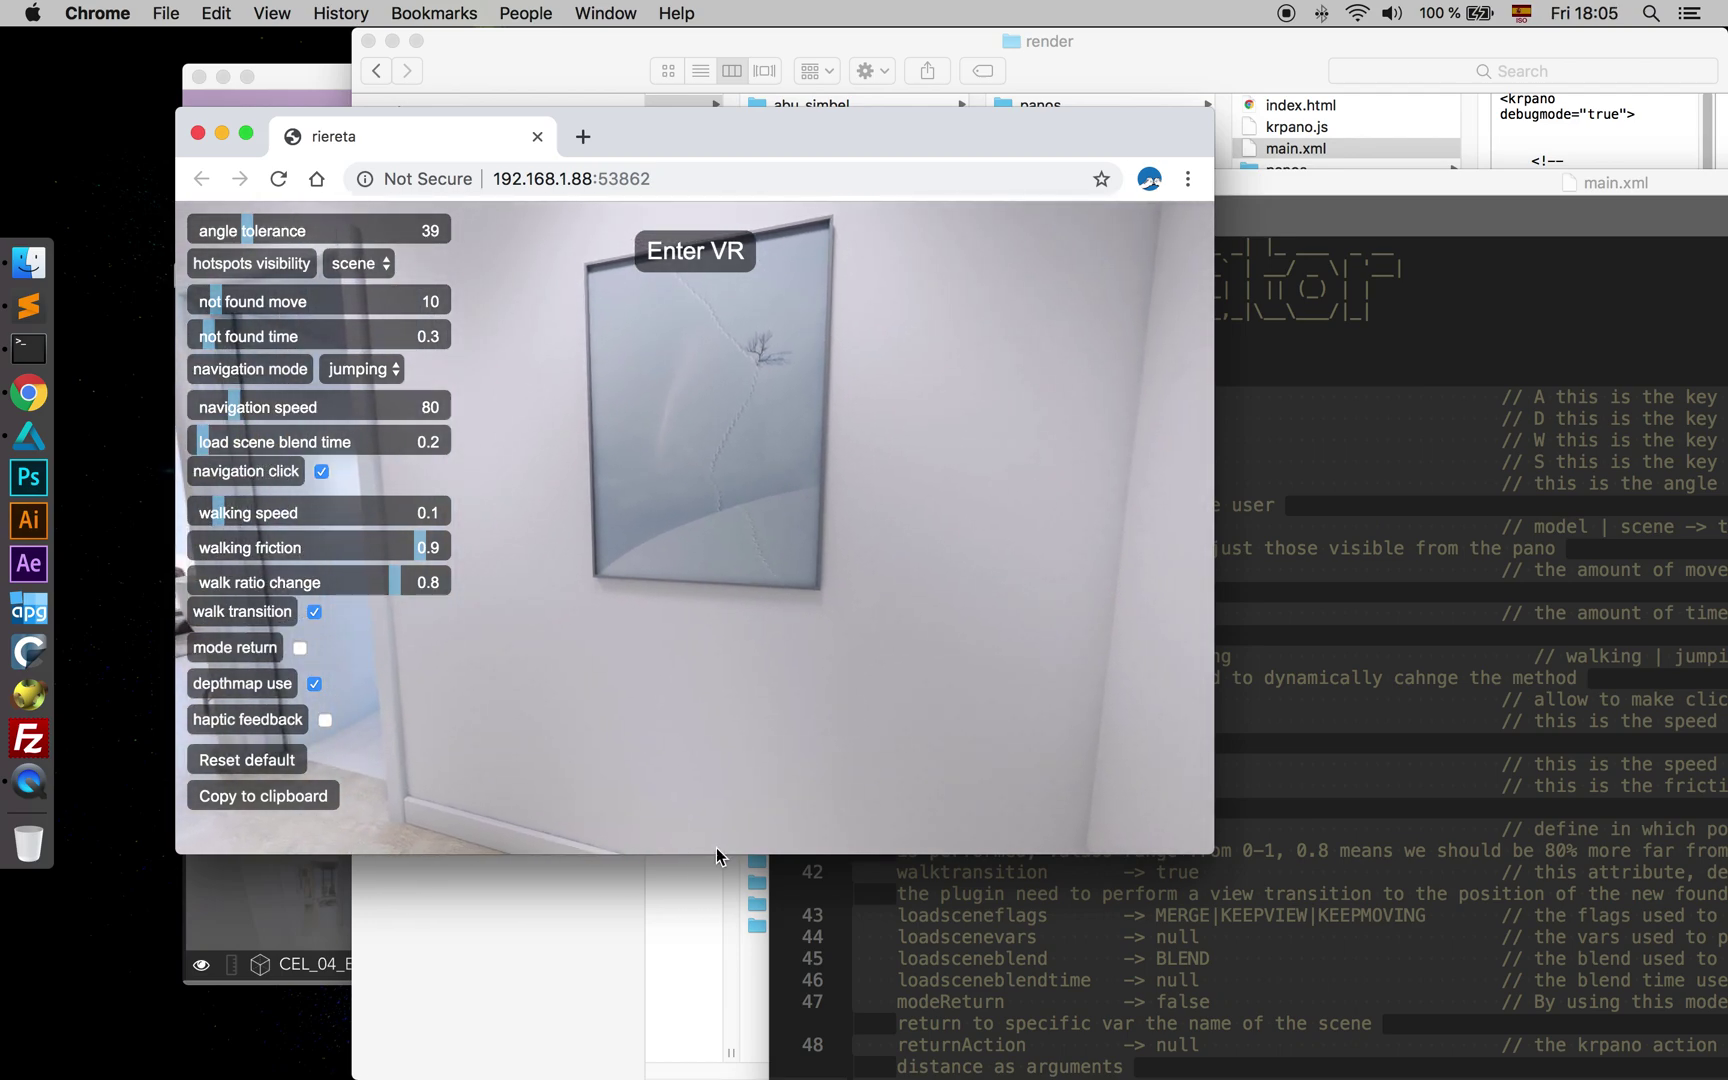
pyautogui.click(693, 475)
pyautogui.click(734, 470)
pyautogui.click(734, 470)
# - Set hotspots visibility to model and test a jump through the wall with the framed picture
pyautogui.click(369, 265)
pyautogui.click(363, 282)
pyautogui.click(770, 454)
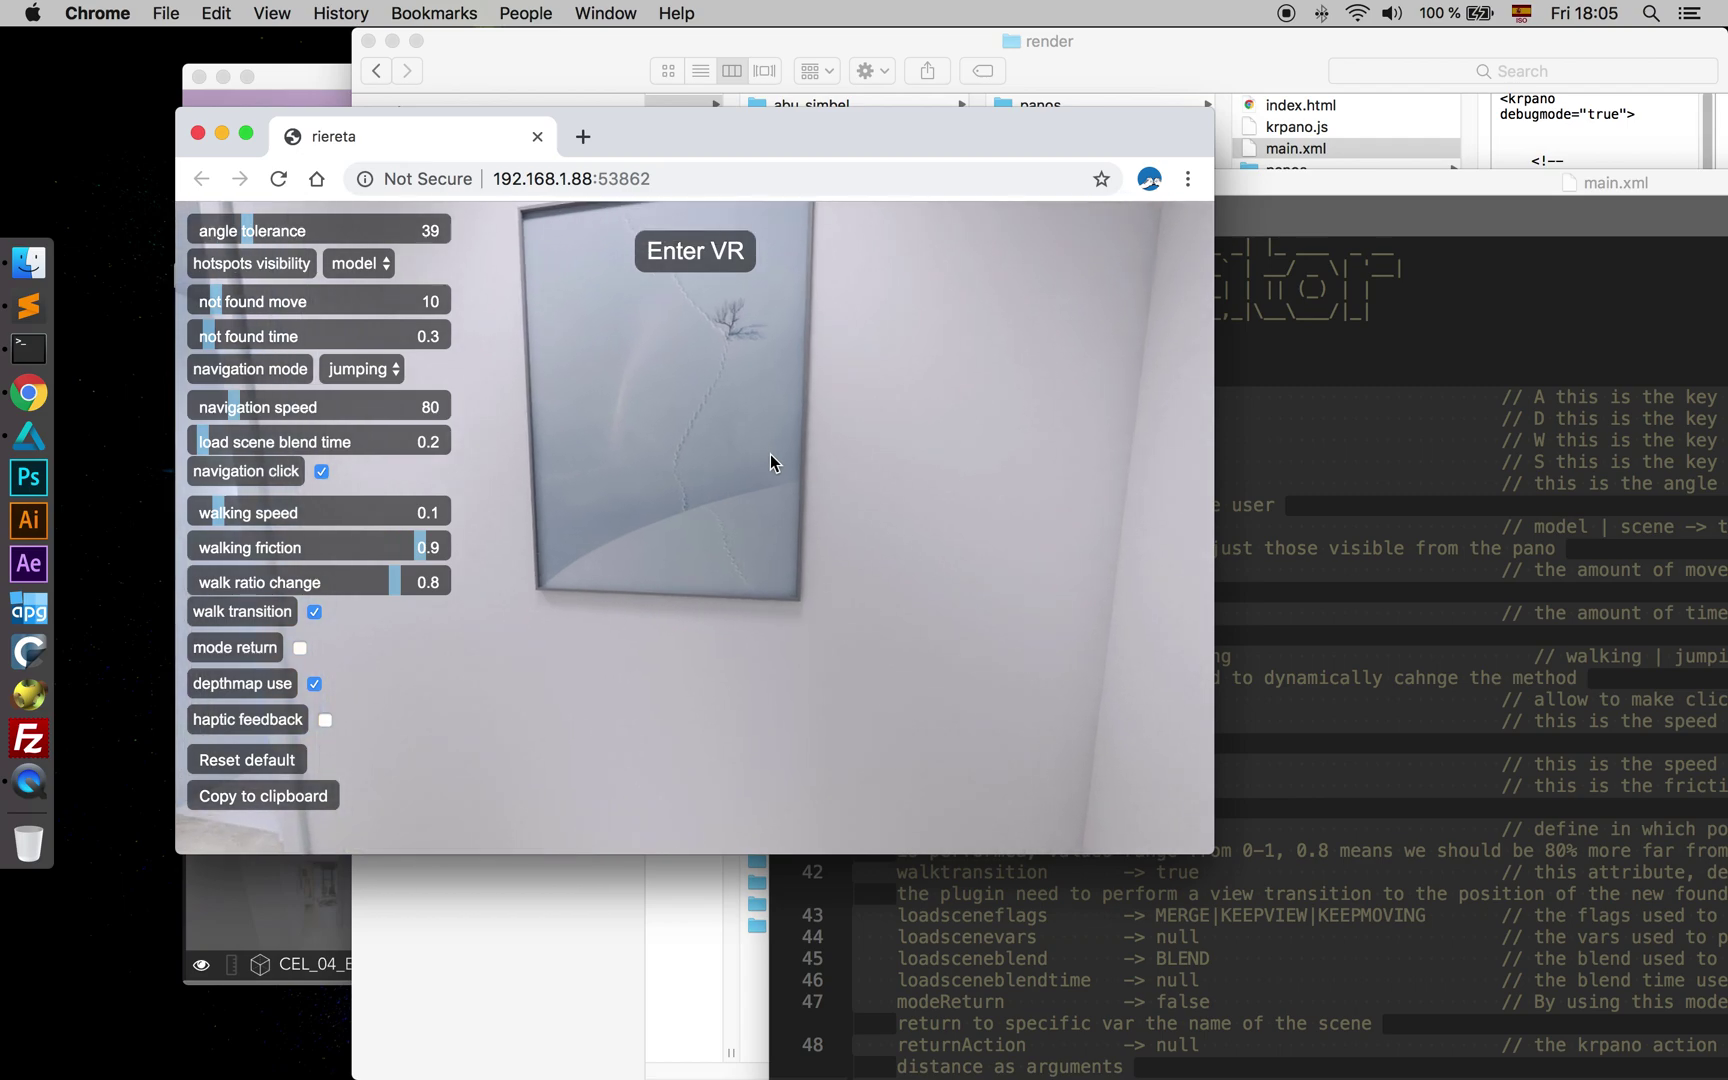
# - Jump through the wall with the framed picture into the bedroom and on through another wall to the kitchen
pyautogui.moveTo(746, 447); pyautogui.dragTo(756, 471)
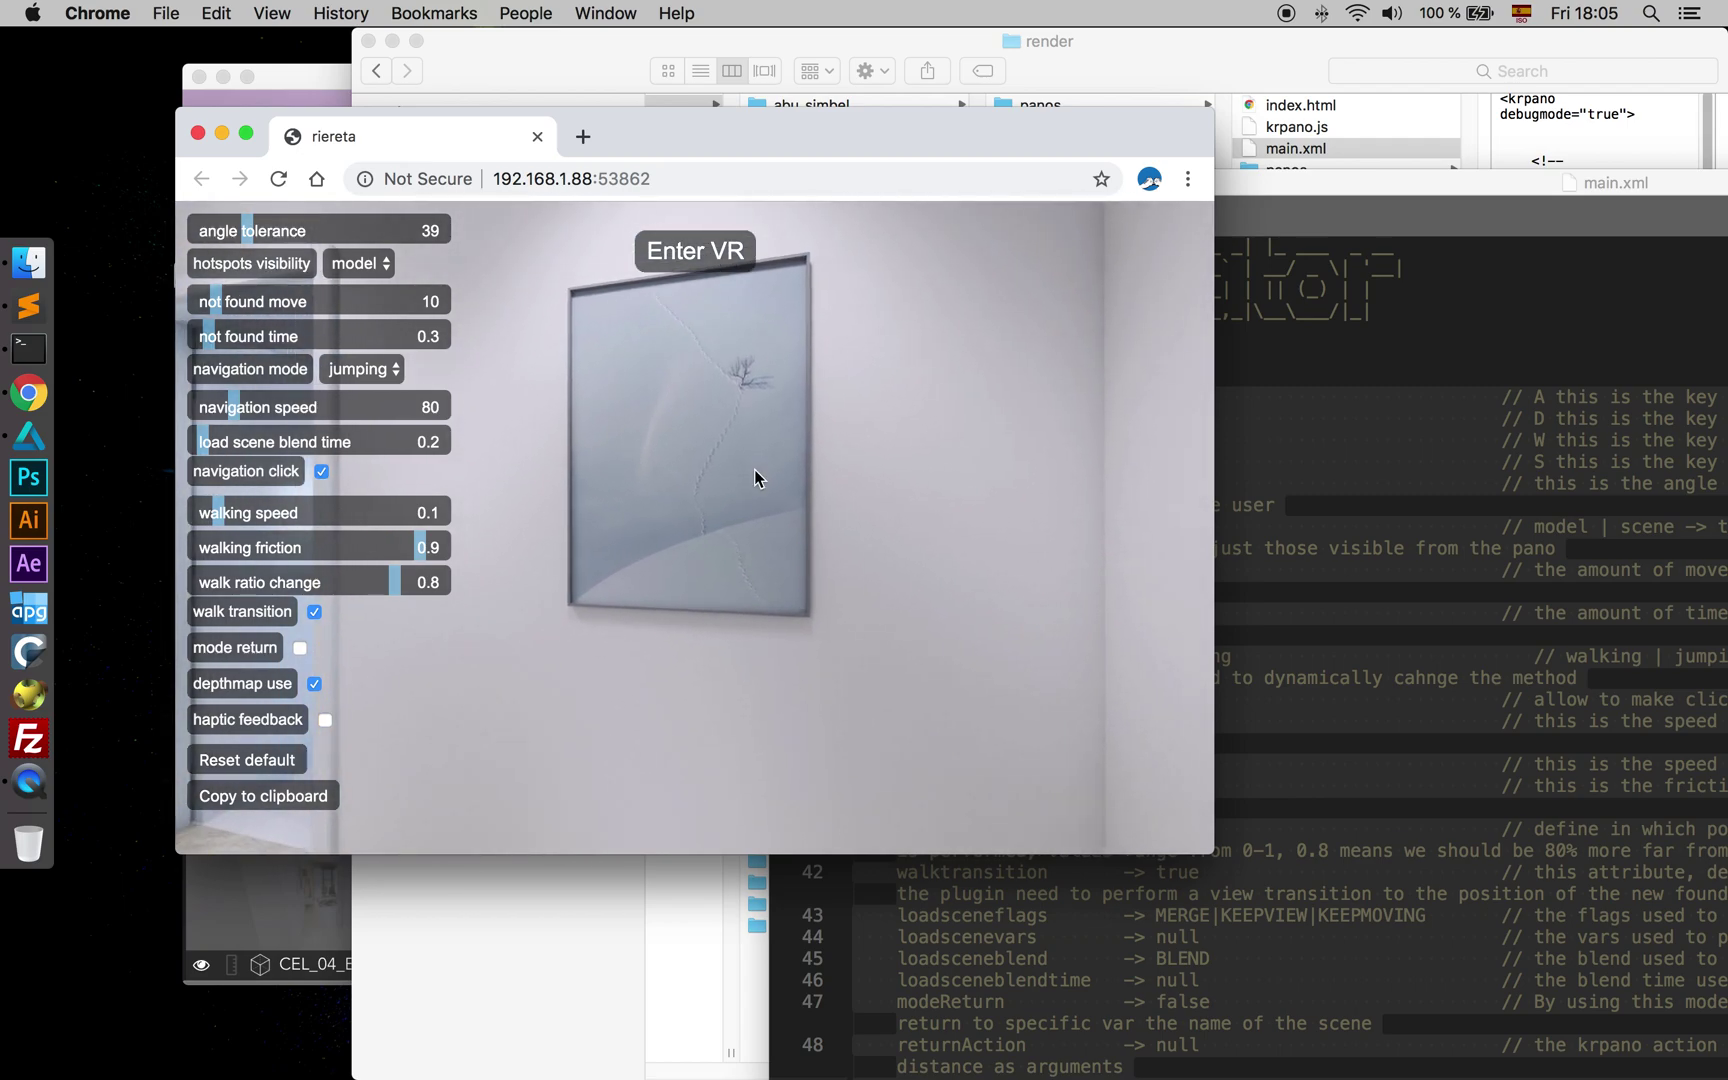
pyautogui.click(747, 467)
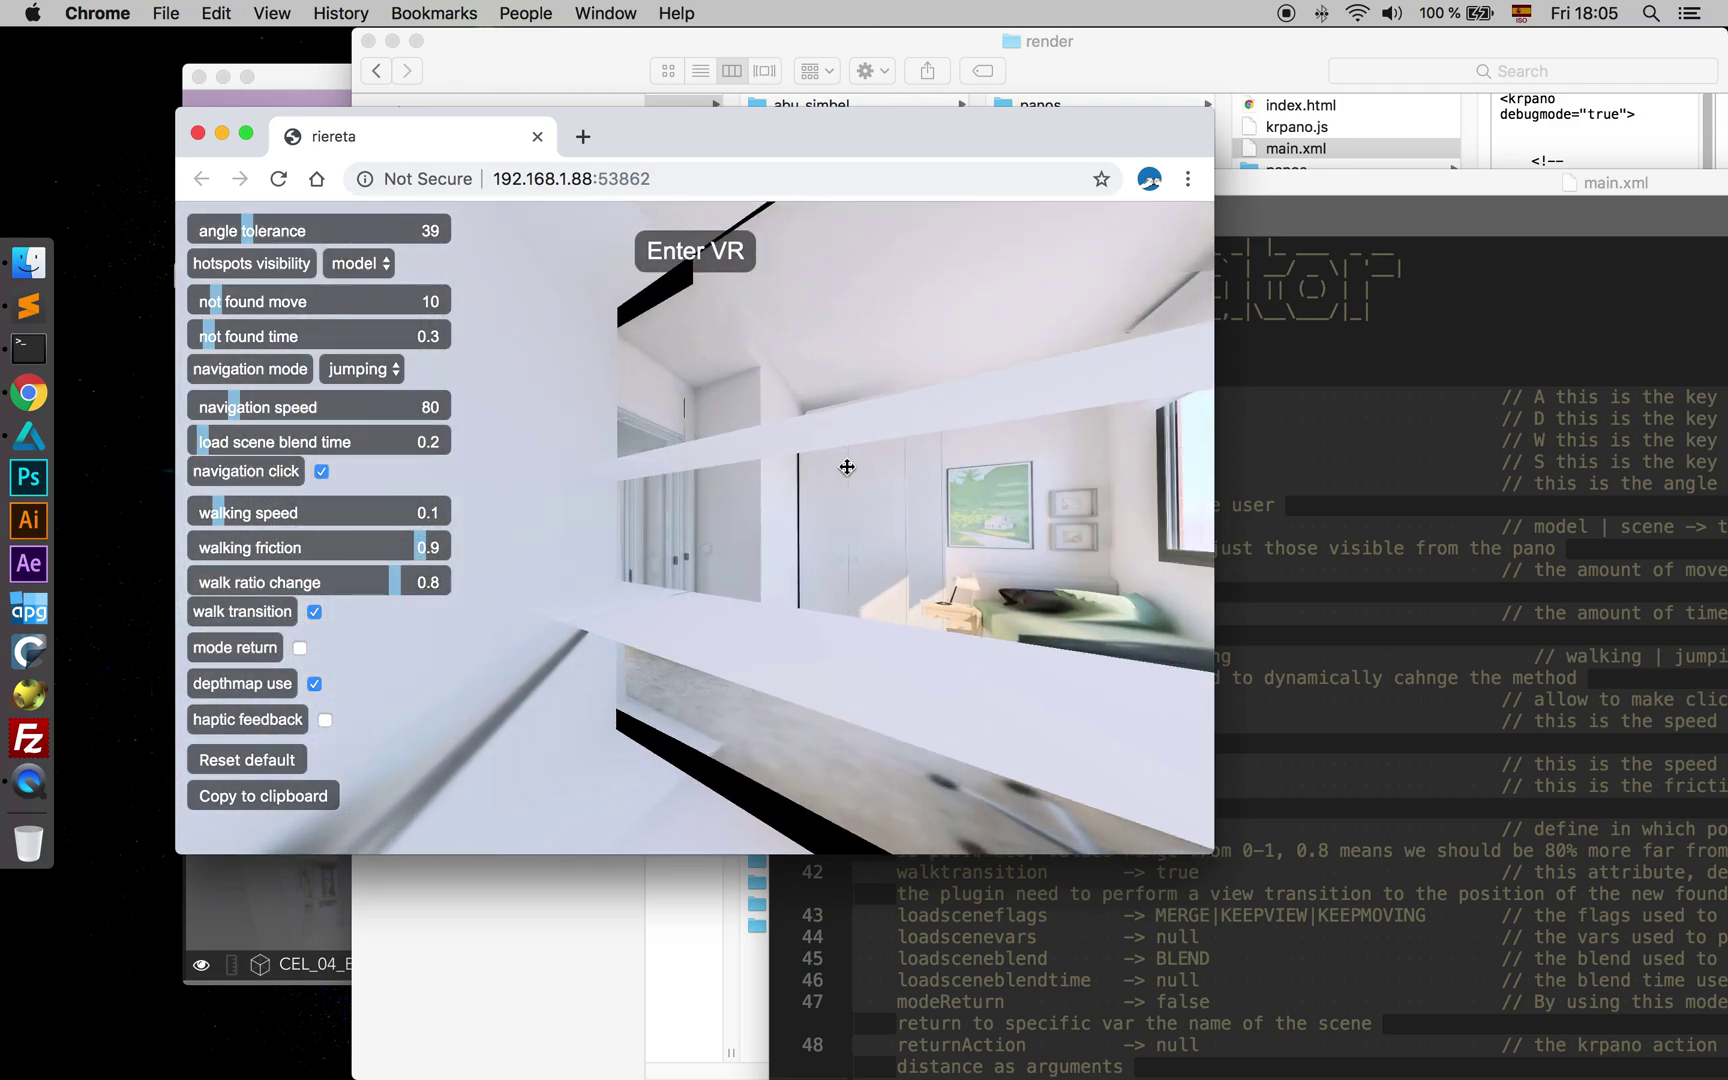
pyautogui.click(873, 479)
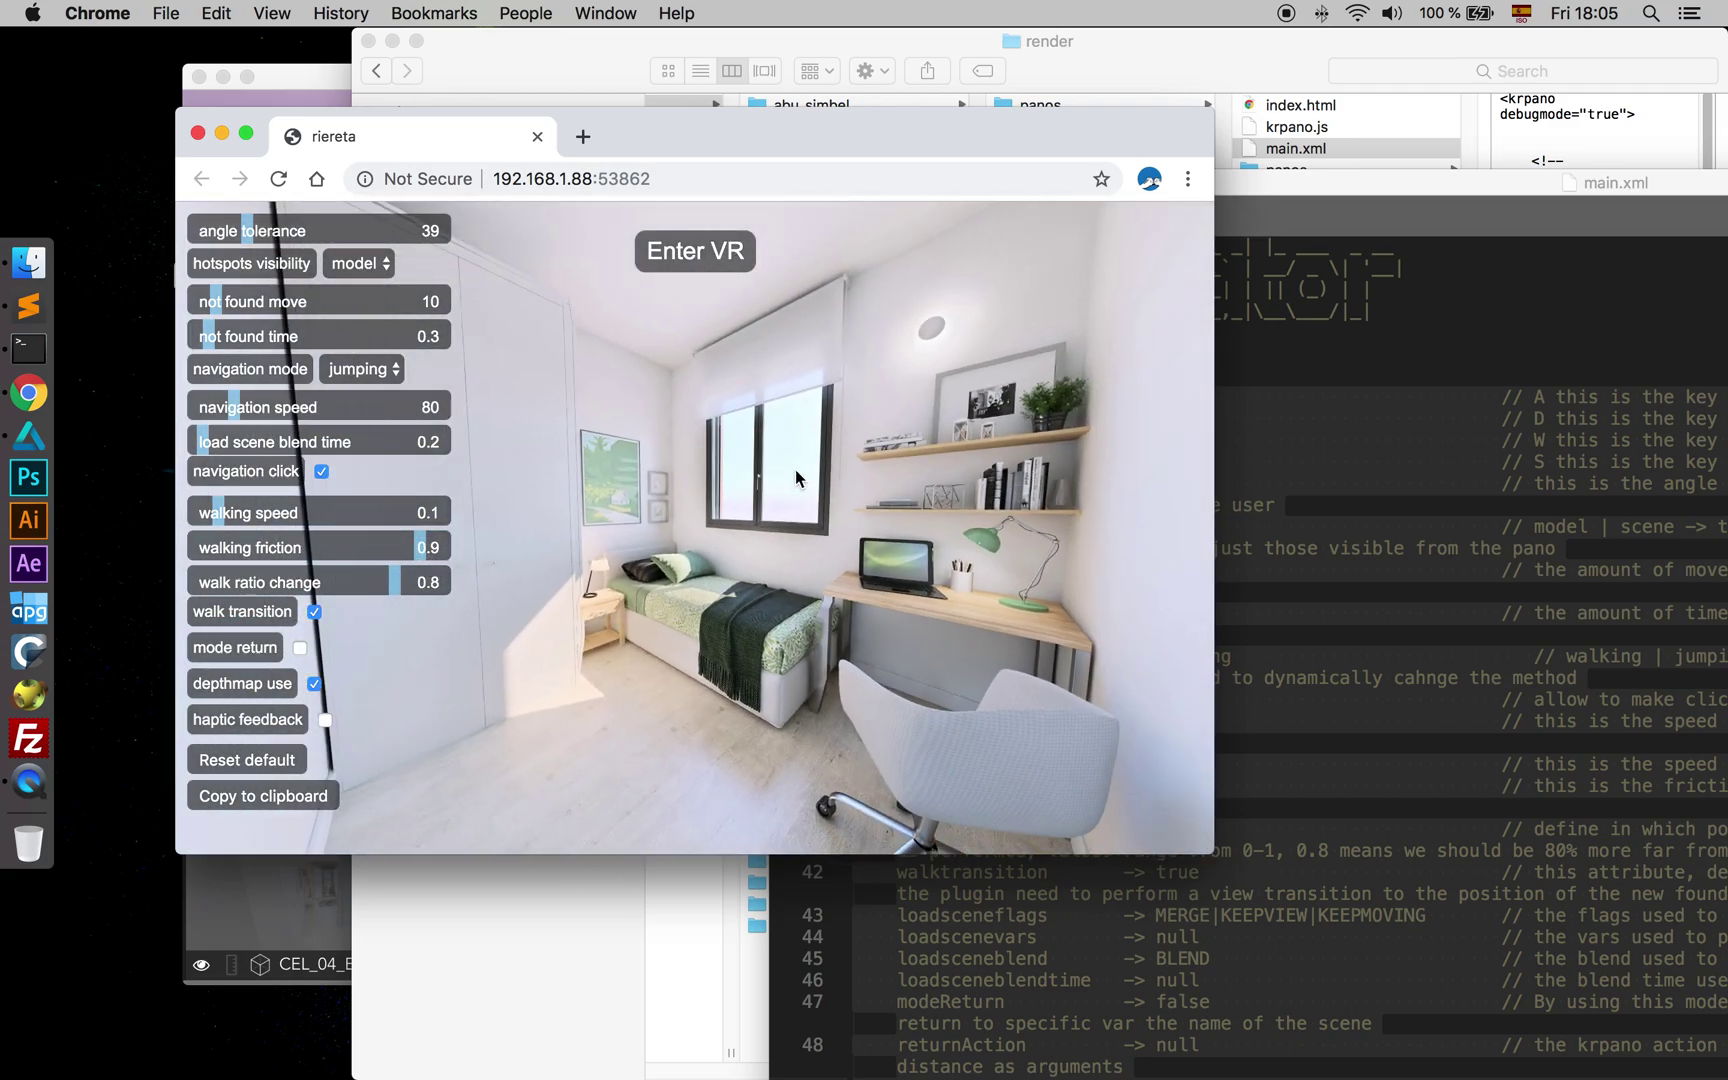
pyautogui.moveTo(788, 446); pyautogui.dragTo(609, 437)
pyautogui.click(612, 436)
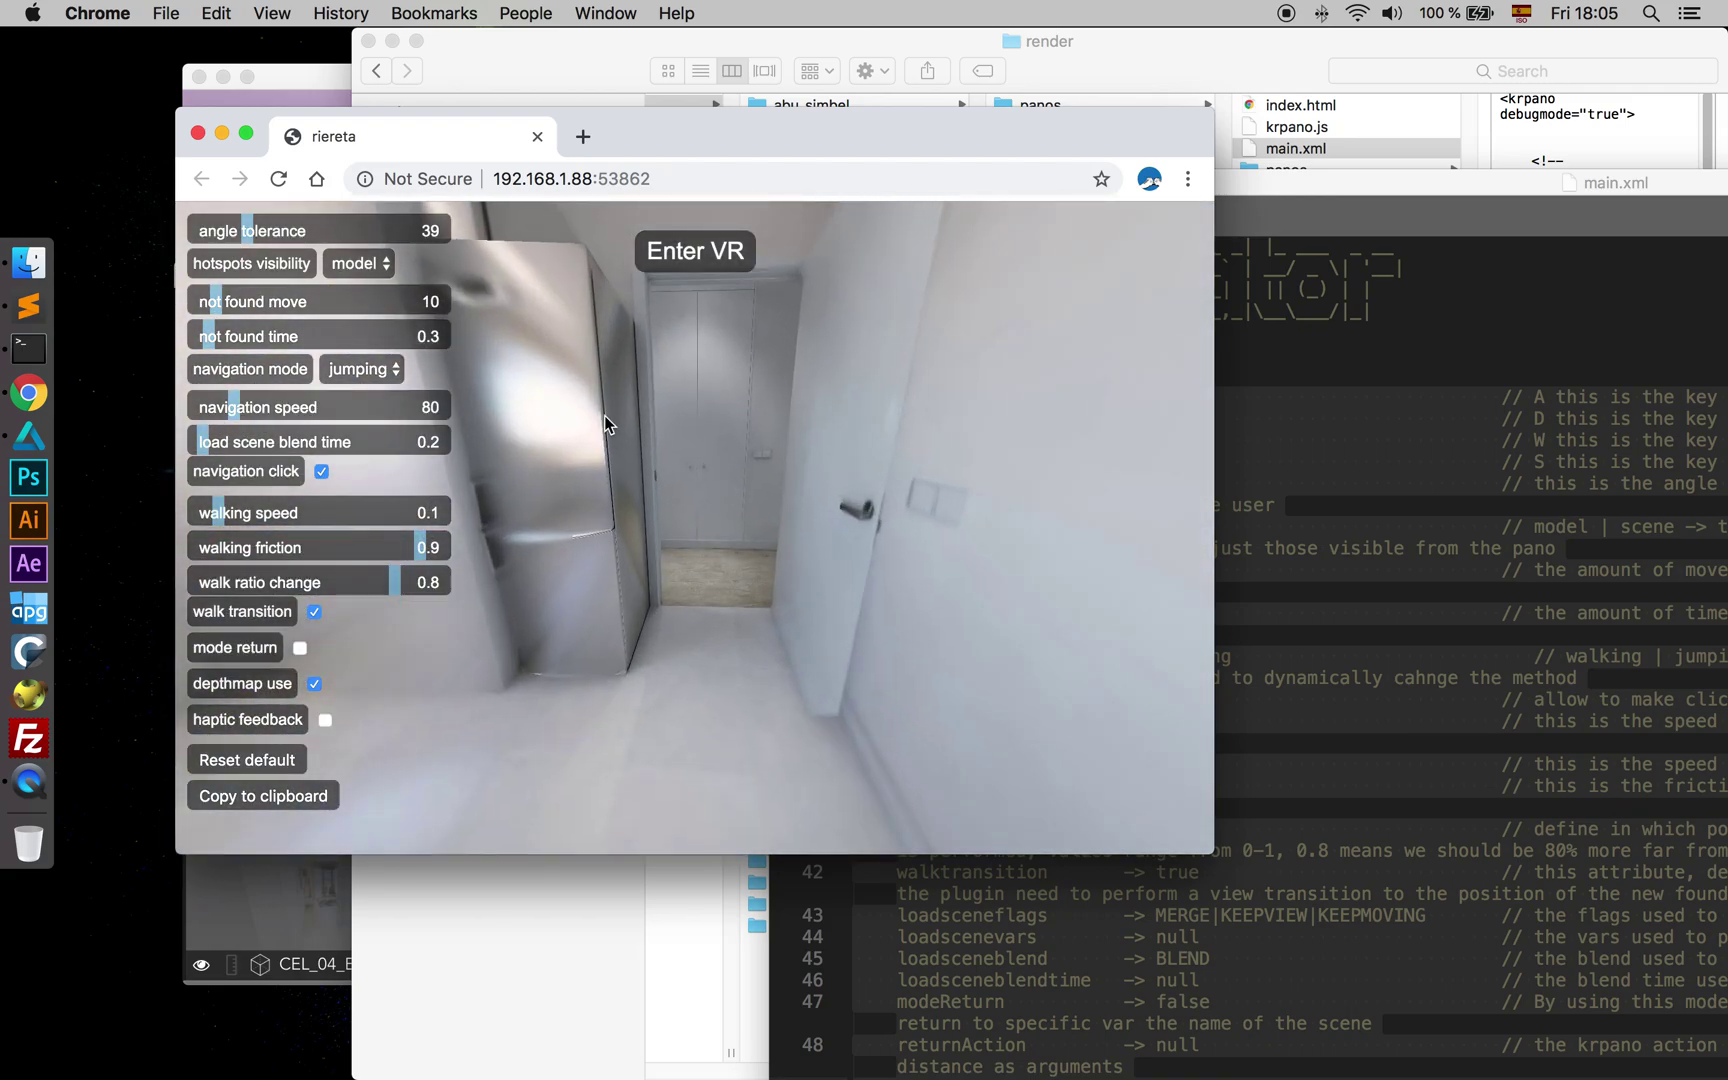
# - Set the angle tolerance to 63 and test it with a jump out of the kitchen
pyautogui.moveTo(728, 466)
pyautogui.mouseDown()
pyautogui.moveTo(863, 476)
pyautogui.moveTo(825, 498)
pyautogui.mouseUp()
pyautogui.moveTo(252, 238); pyautogui.dragTo(286, 238)
pyautogui.click(819, 502)
pyautogui.moveTo(733, 503)
pyautogui.mouseDown()
pyautogui.moveTo(887, 536)
pyautogui.moveTo(872, 528)
pyautogui.mouseUp()
# - Set hotspots visibility to scene and try jumping toward the hallway wall with the framed picture
pyautogui.click(360, 245)
pyautogui.moveTo(737, 472); pyautogui.dragTo(871, 441)
pyautogui.click(659, 525)
pyautogui.click(672, 521)
pyautogui.click(672, 521)
pyautogui.click(716, 492)
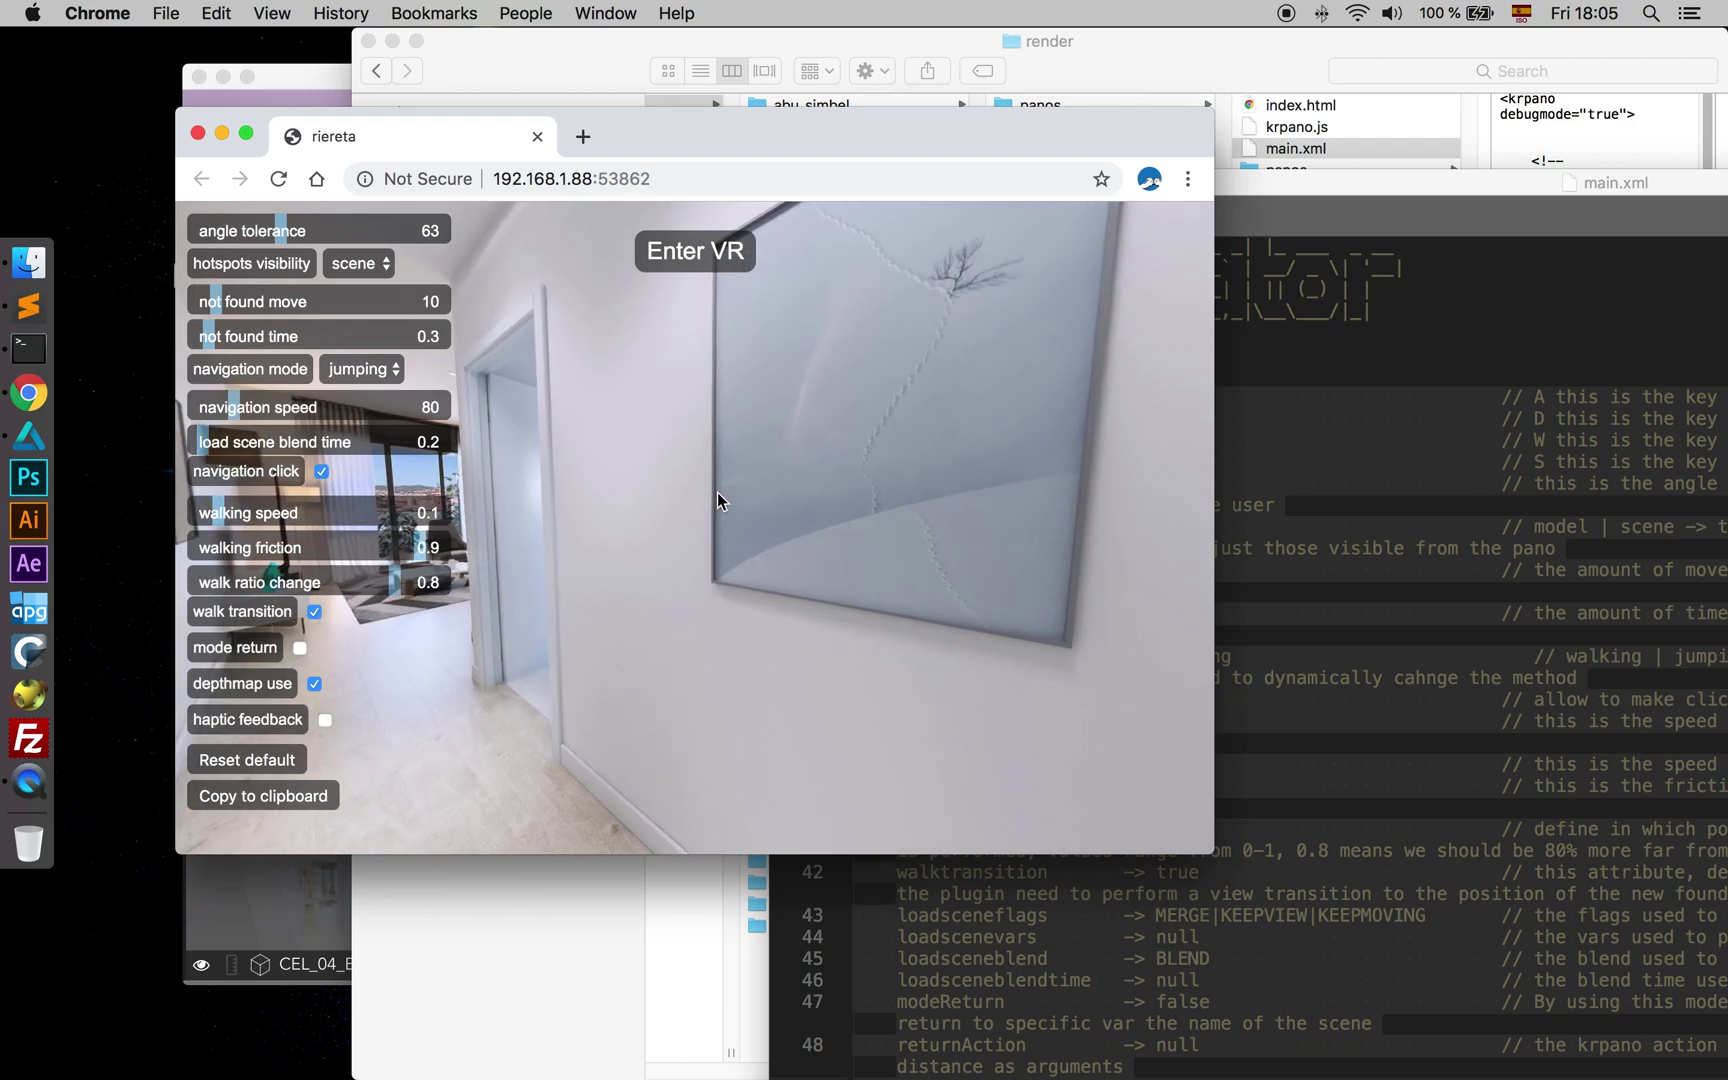
# - Switch hotspots visibility to model and jump through the hallway wall into the kitchen
pyautogui.moveTo(694, 494); pyautogui.dragTo(684, 514)
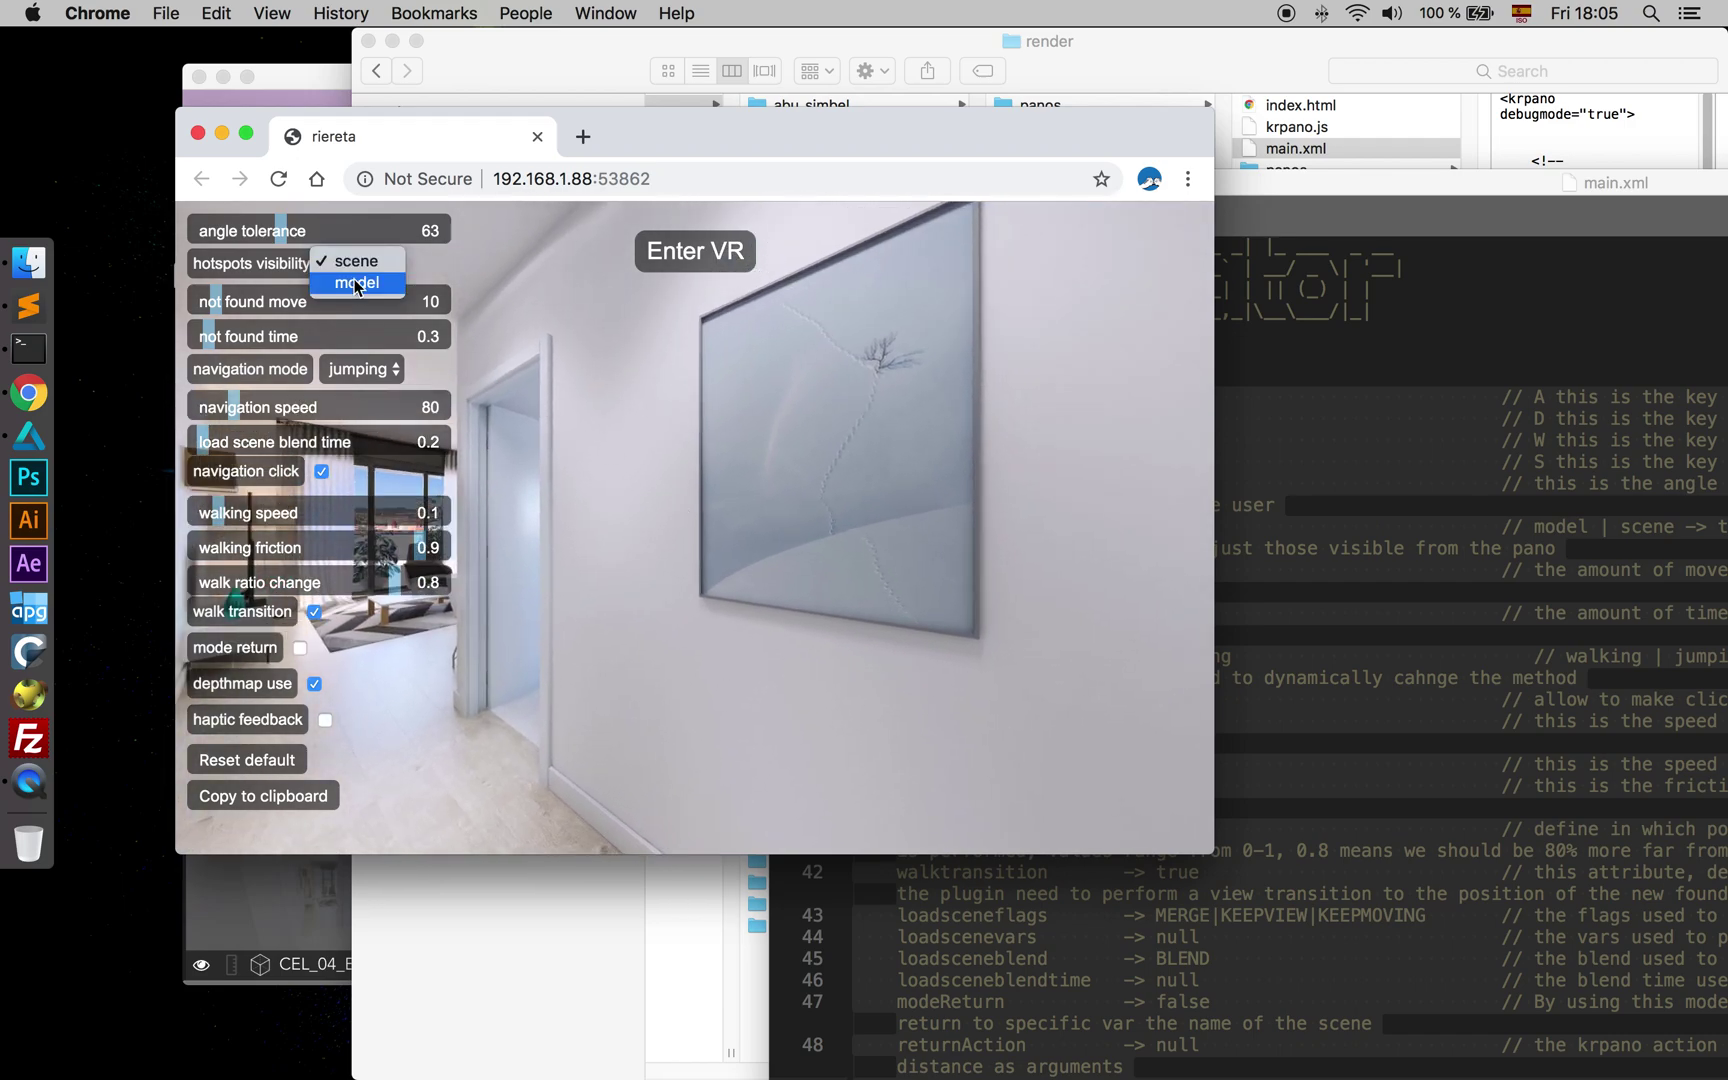
pyautogui.press('Return')
pyautogui.click(657, 541)
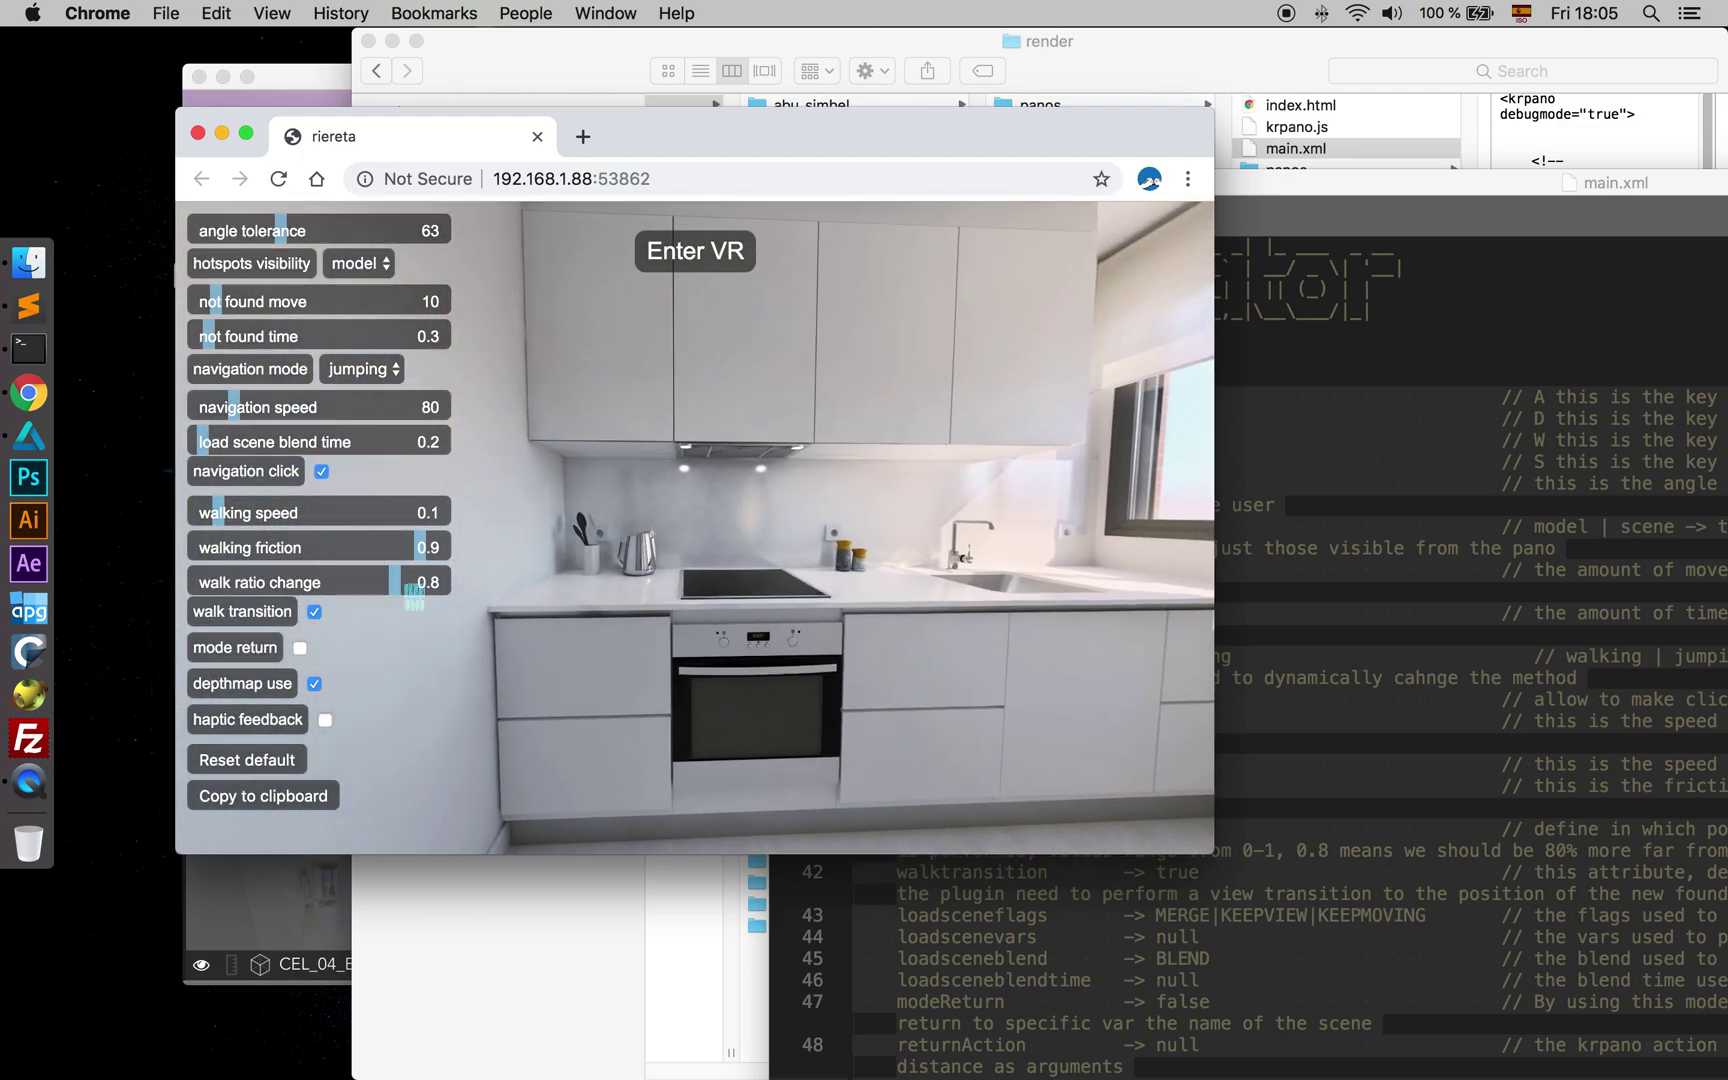
# - Move the browser window aside, switch to everpano3D and examine the positions of the panoramas on the floor plan map
pyautogui.moveTo(607, 165); pyautogui.dragTo(993, 168)
pyautogui.click(295, 131)
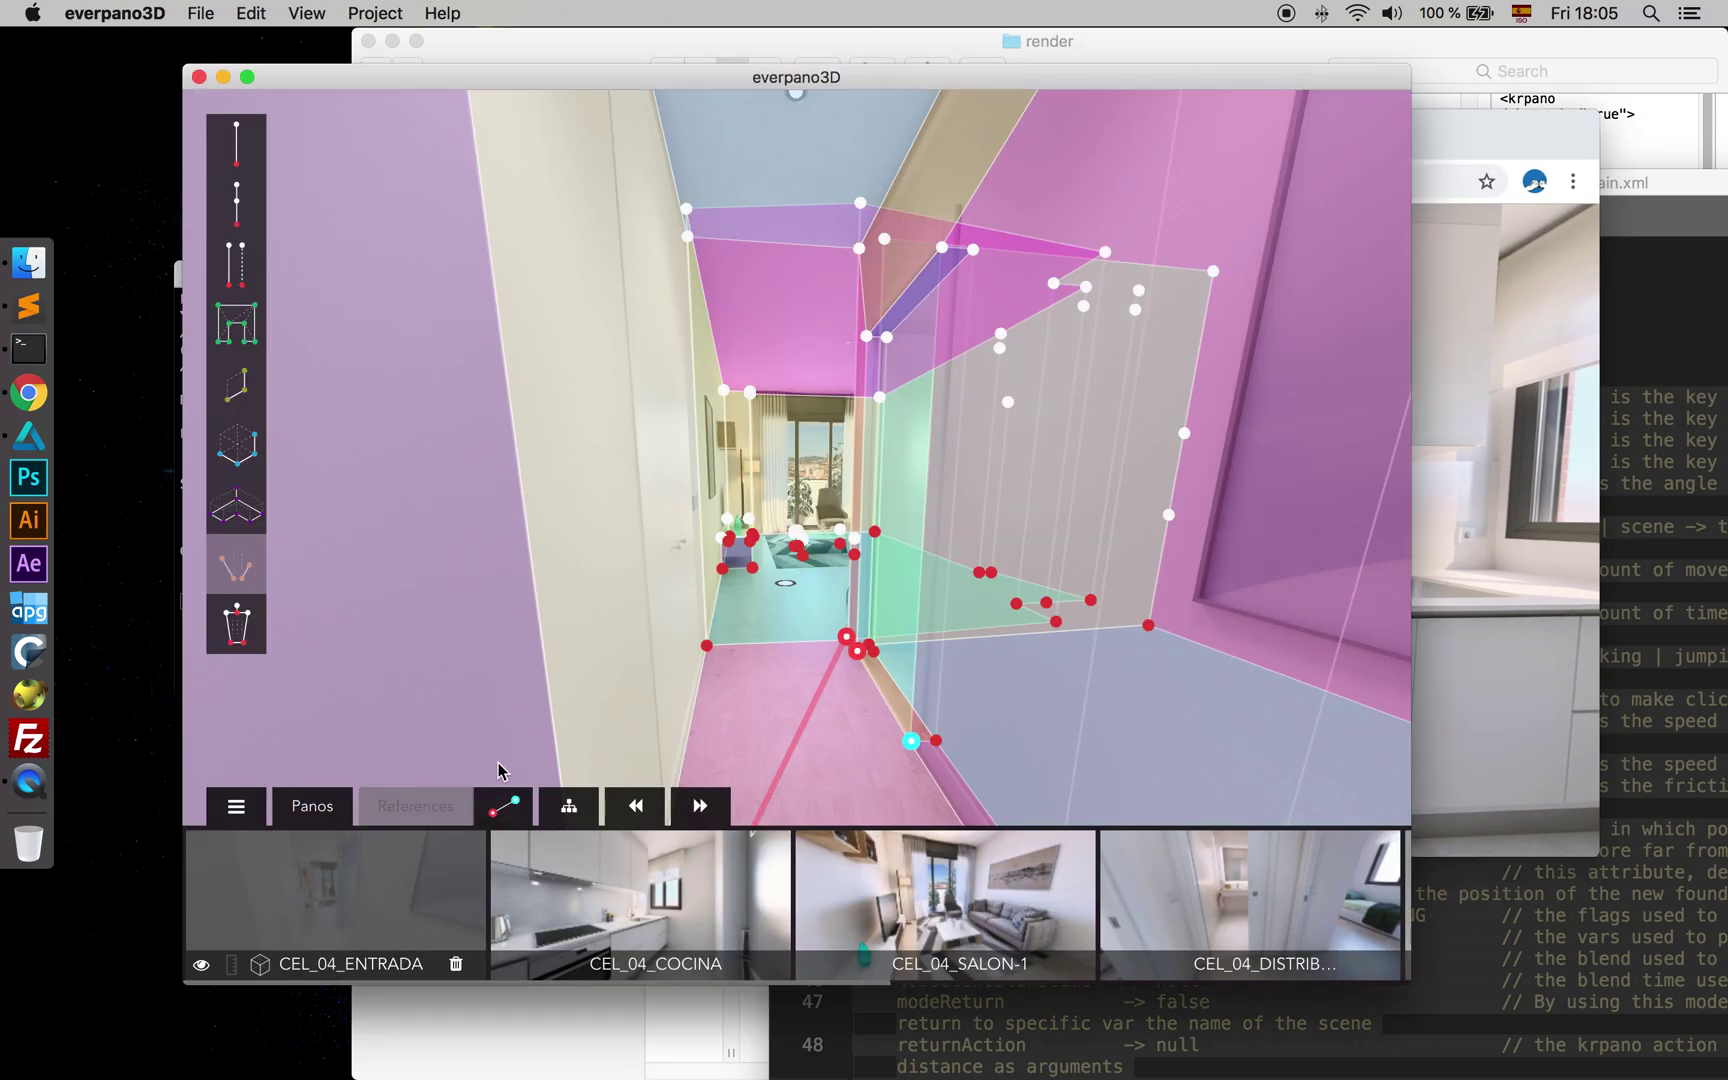
pyautogui.click(566, 808)
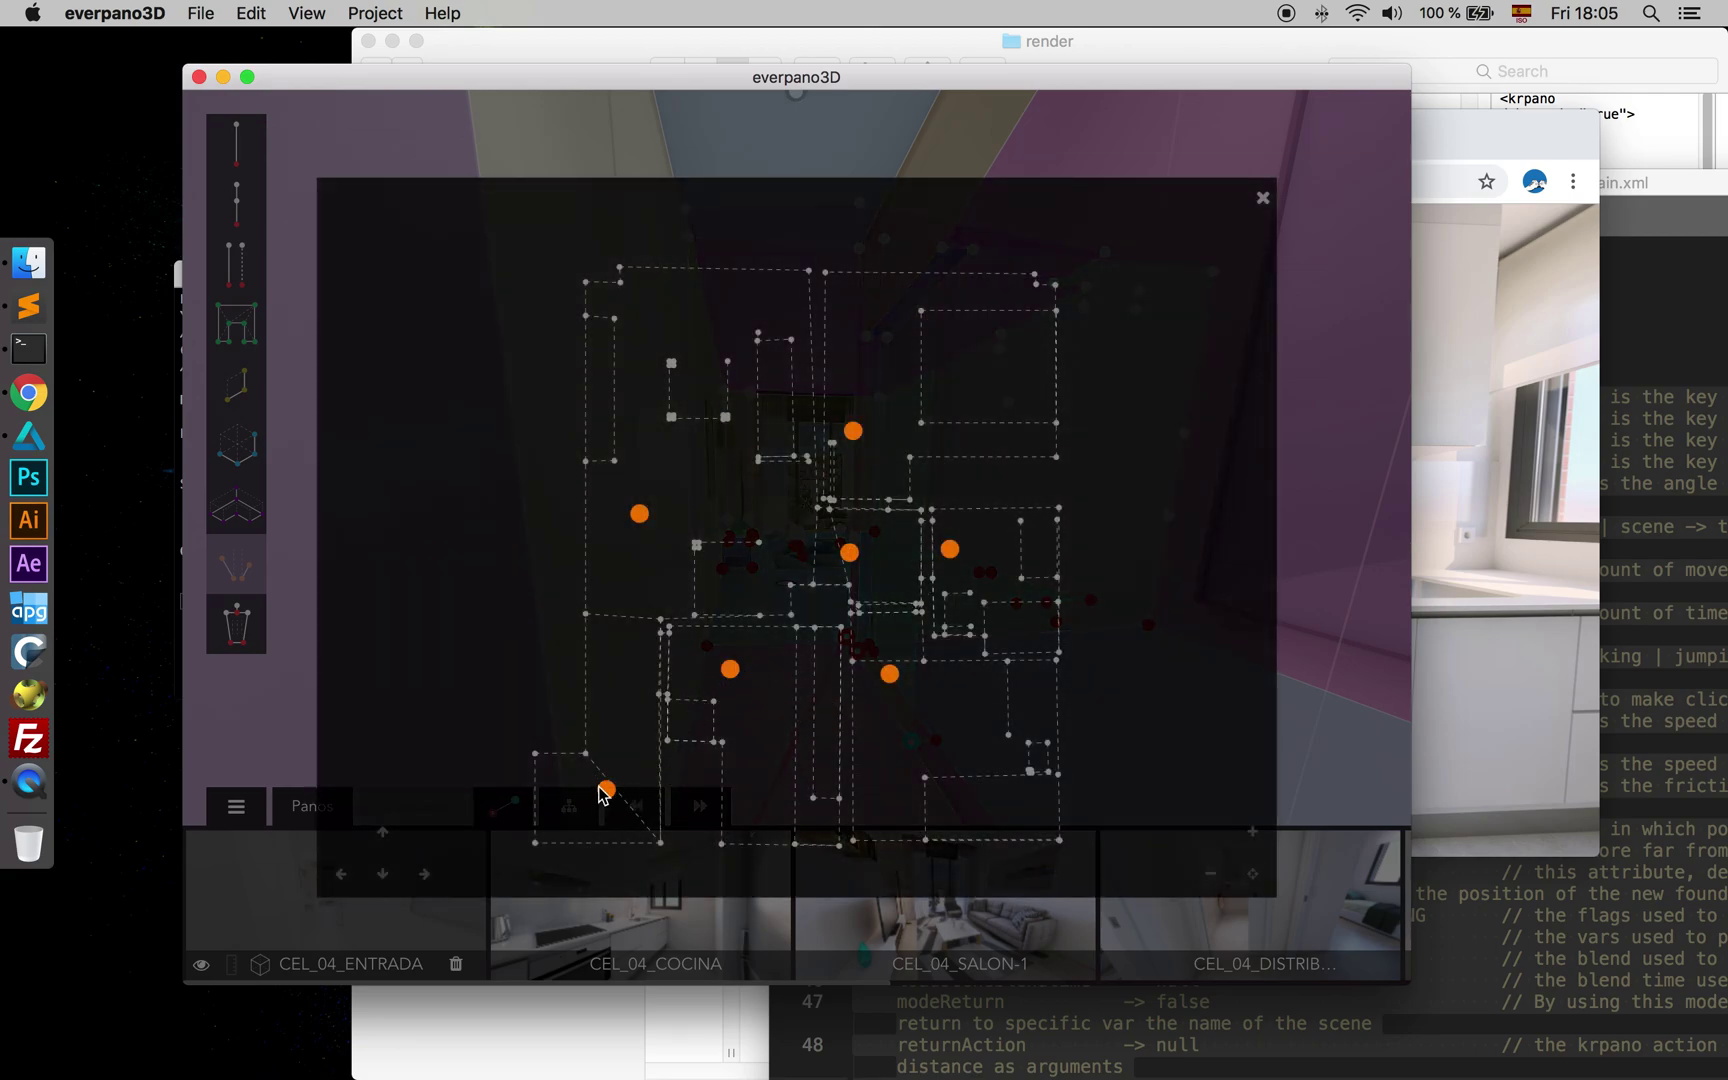
pyautogui.scroll(5, 612, 800)
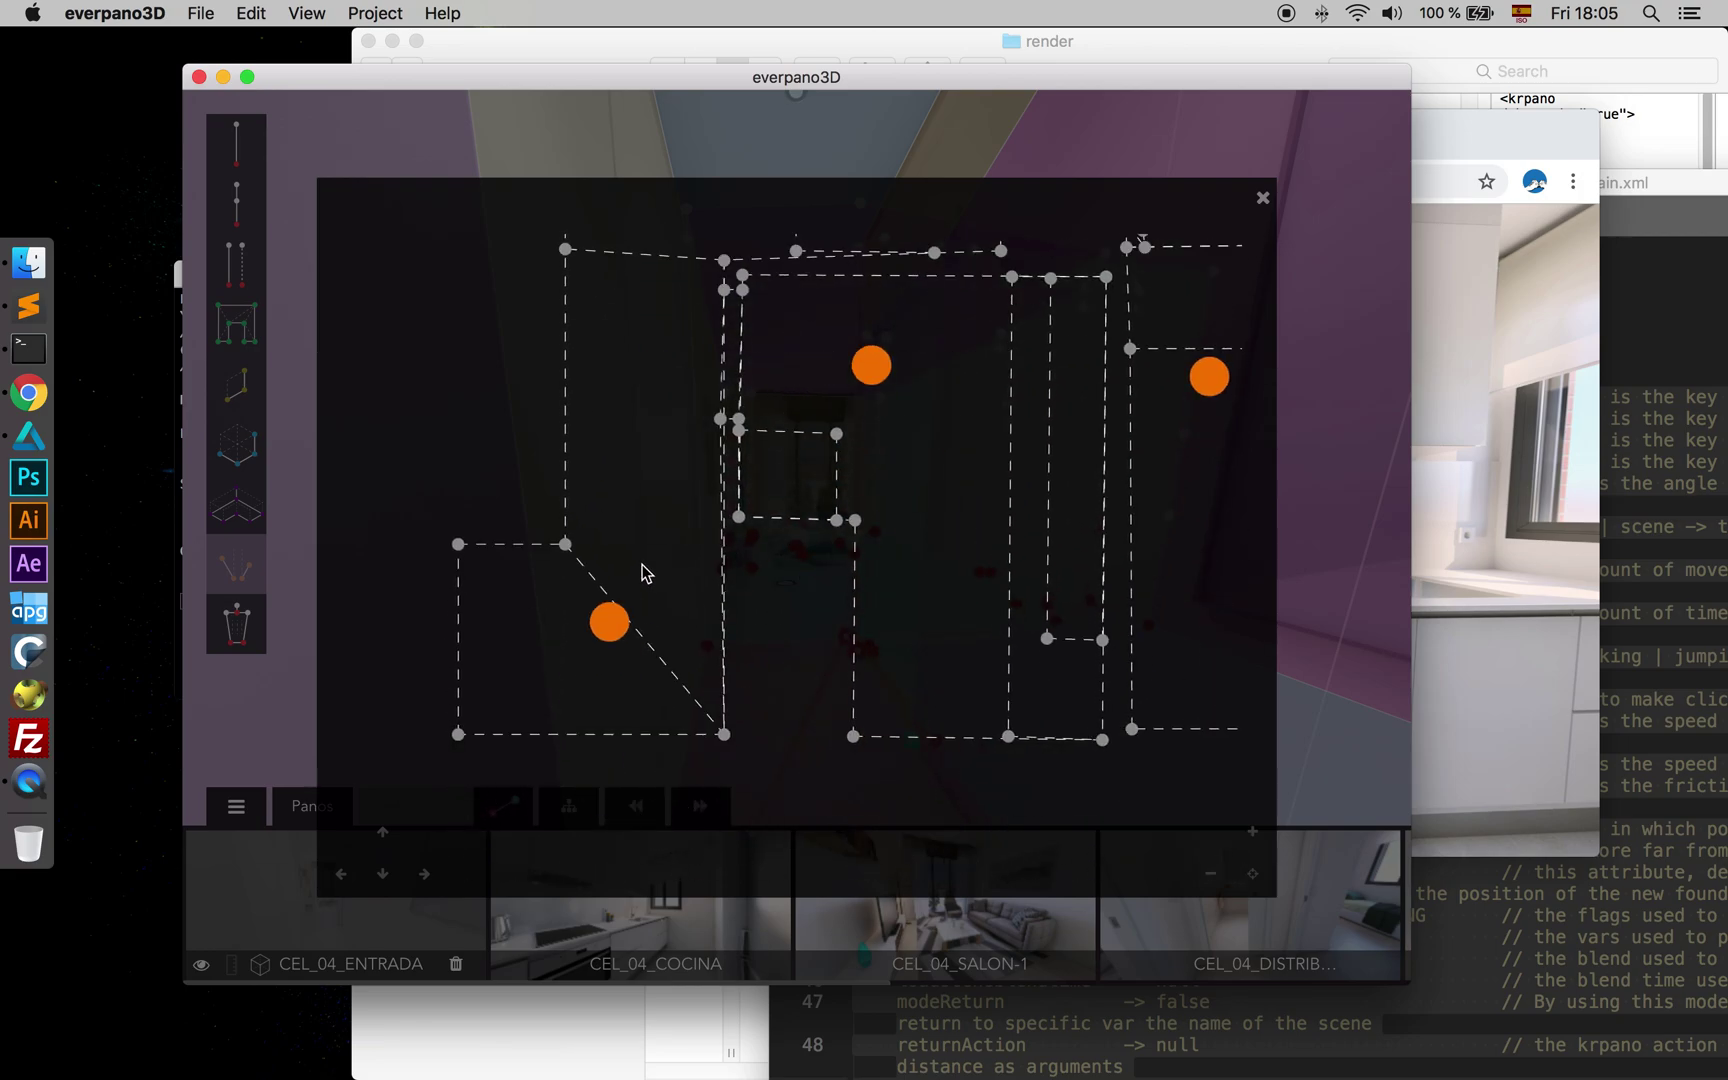
pyautogui.moveTo(637, 562); pyautogui.dragTo(597, 590)
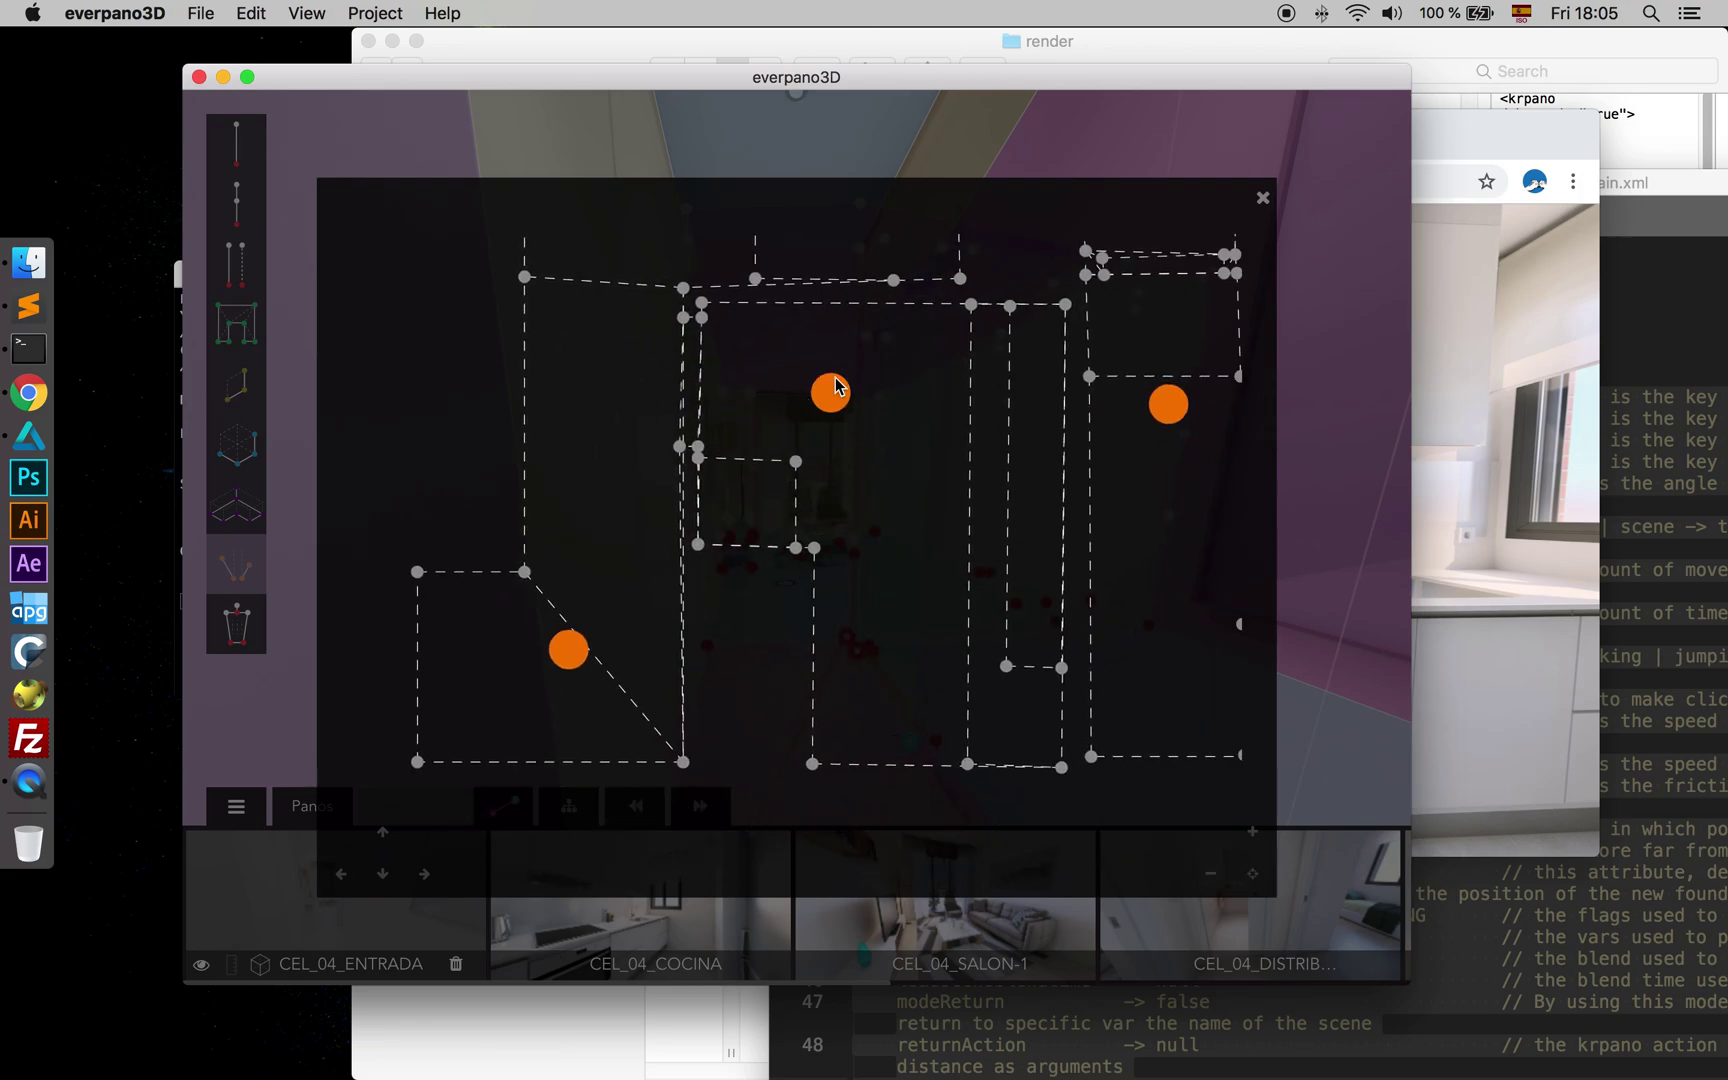
pyautogui.scroll(-3, 620, 620)
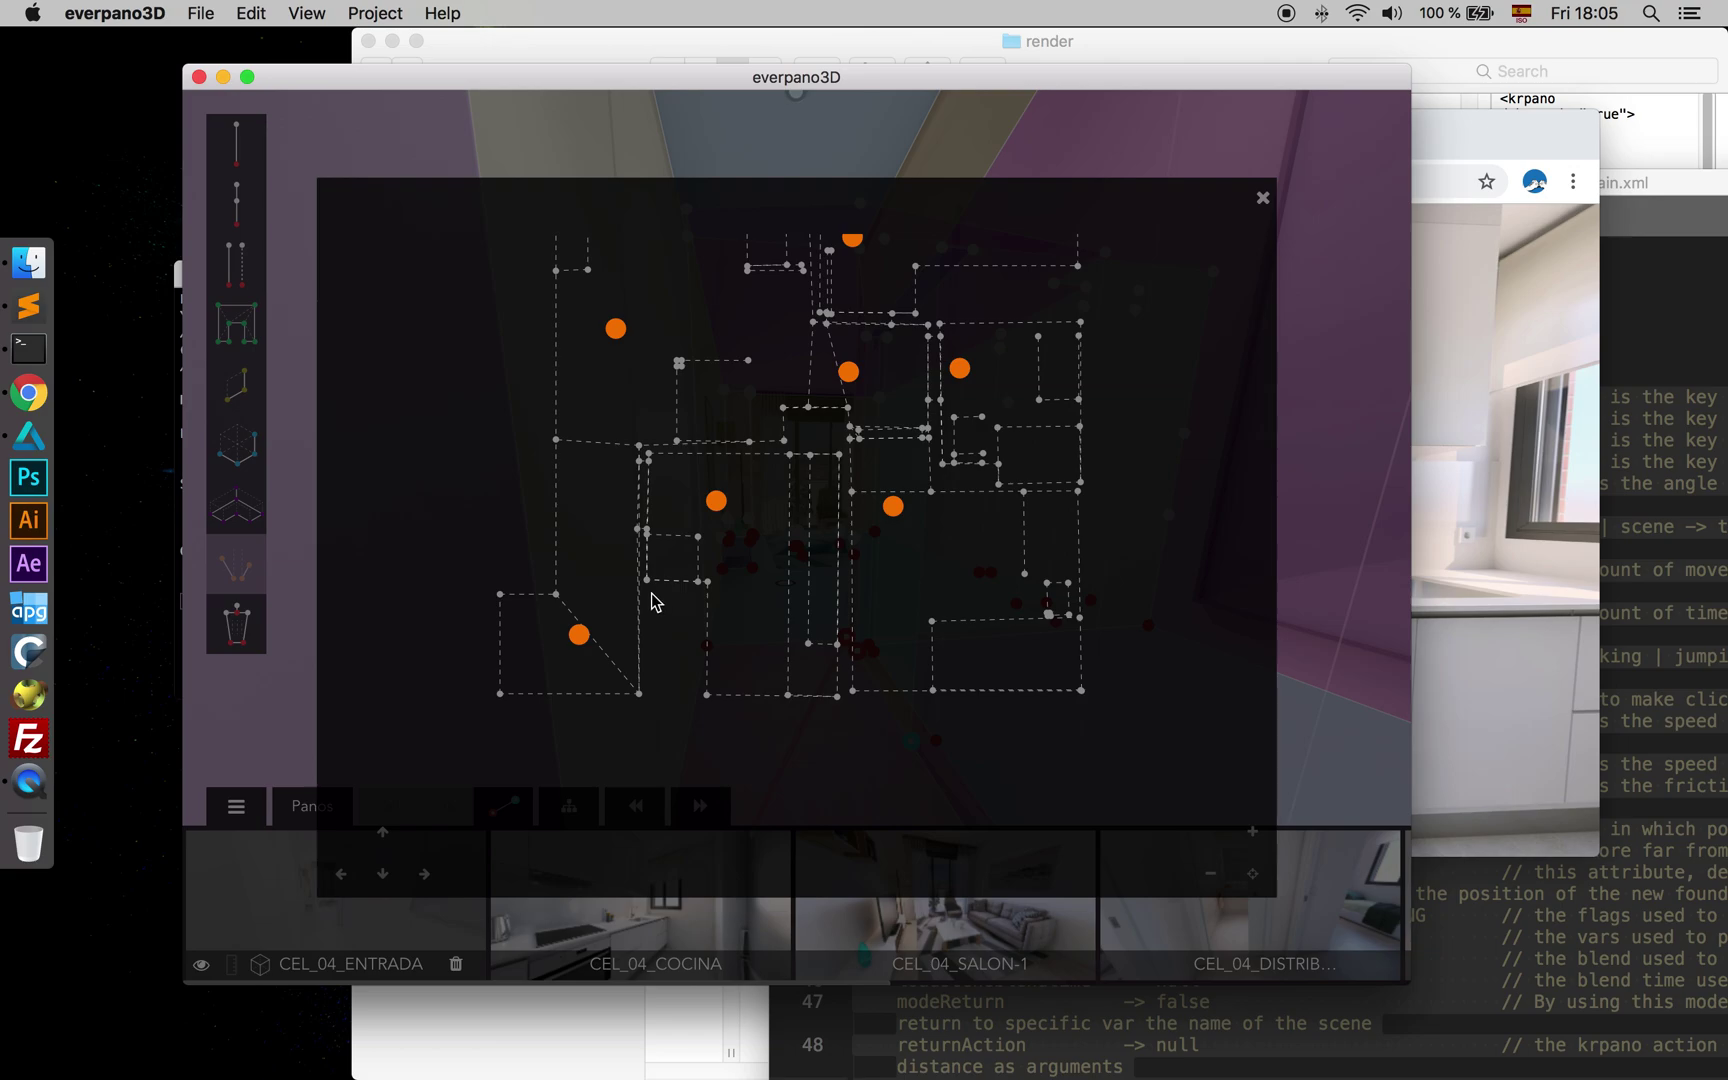
pyautogui.moveTo(651, 593); pyautogui.dragTo(641, 633)
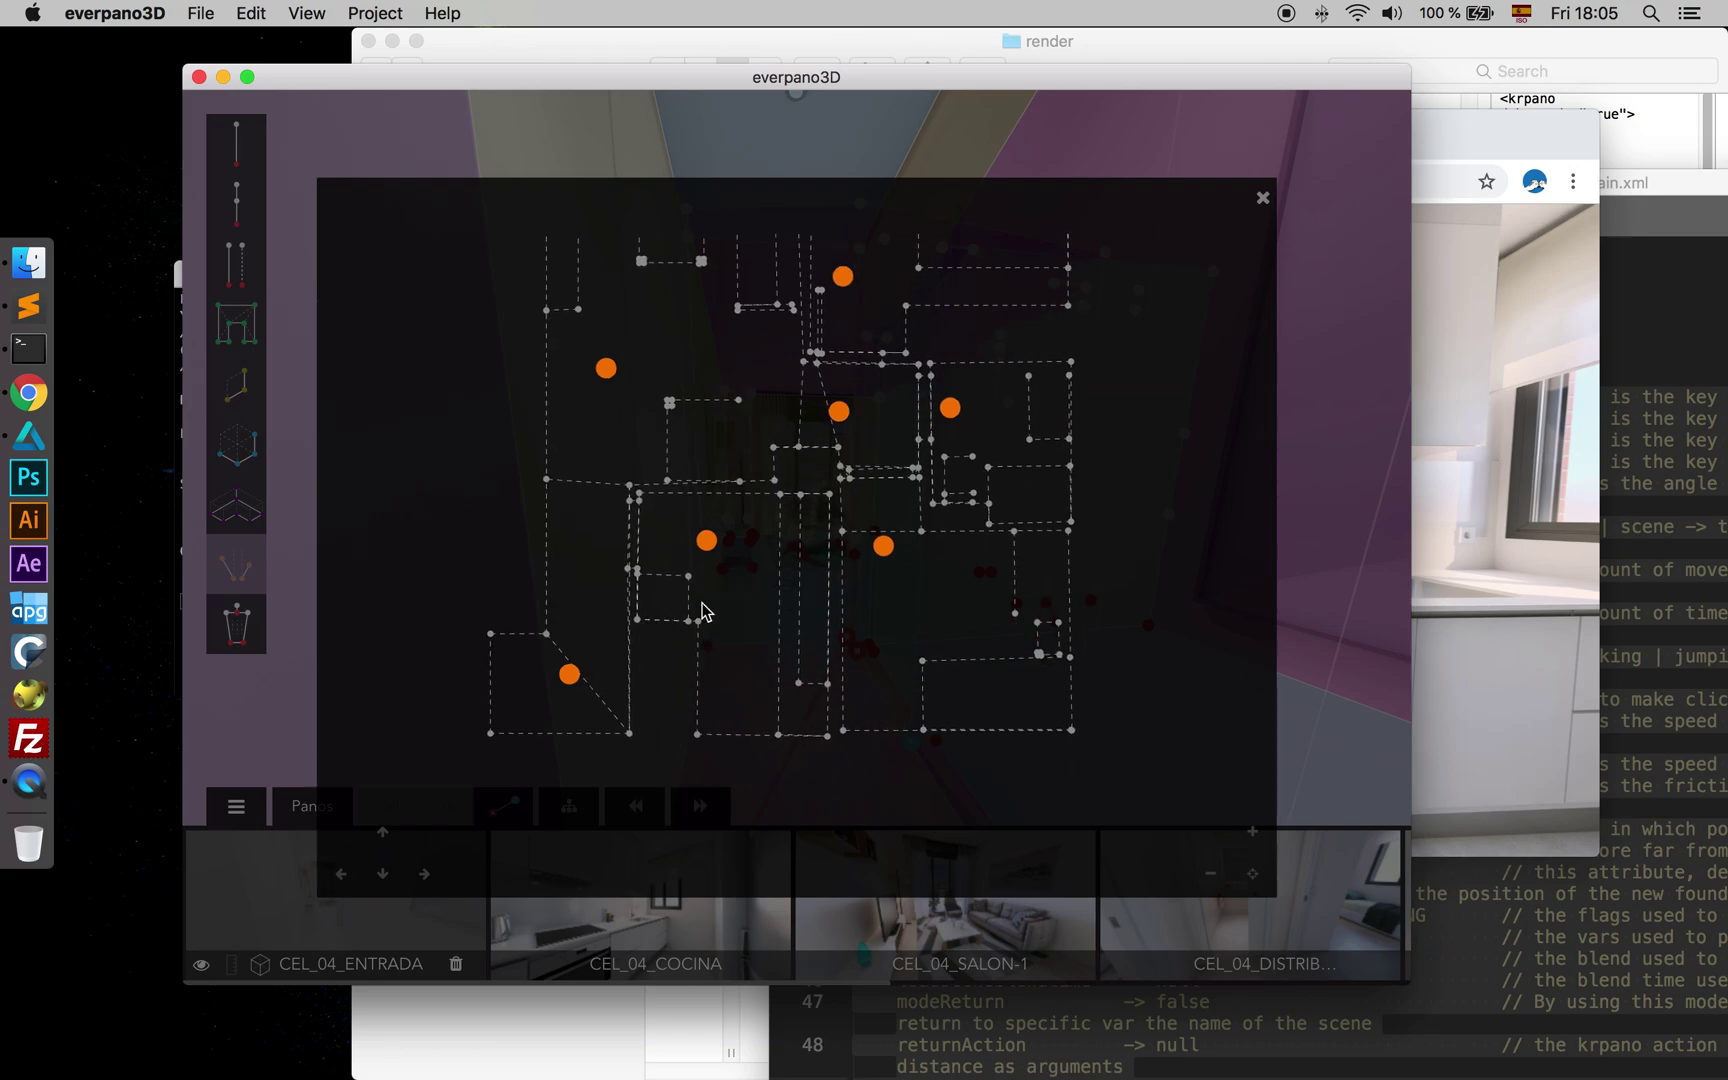
# - Switch back to the riereta tour in Chrome, jump from the kitchen to the entrance and try jumping toward the wall by the front door
pyautogui.click(1436, 244)
pyautogui.click(925, 515)
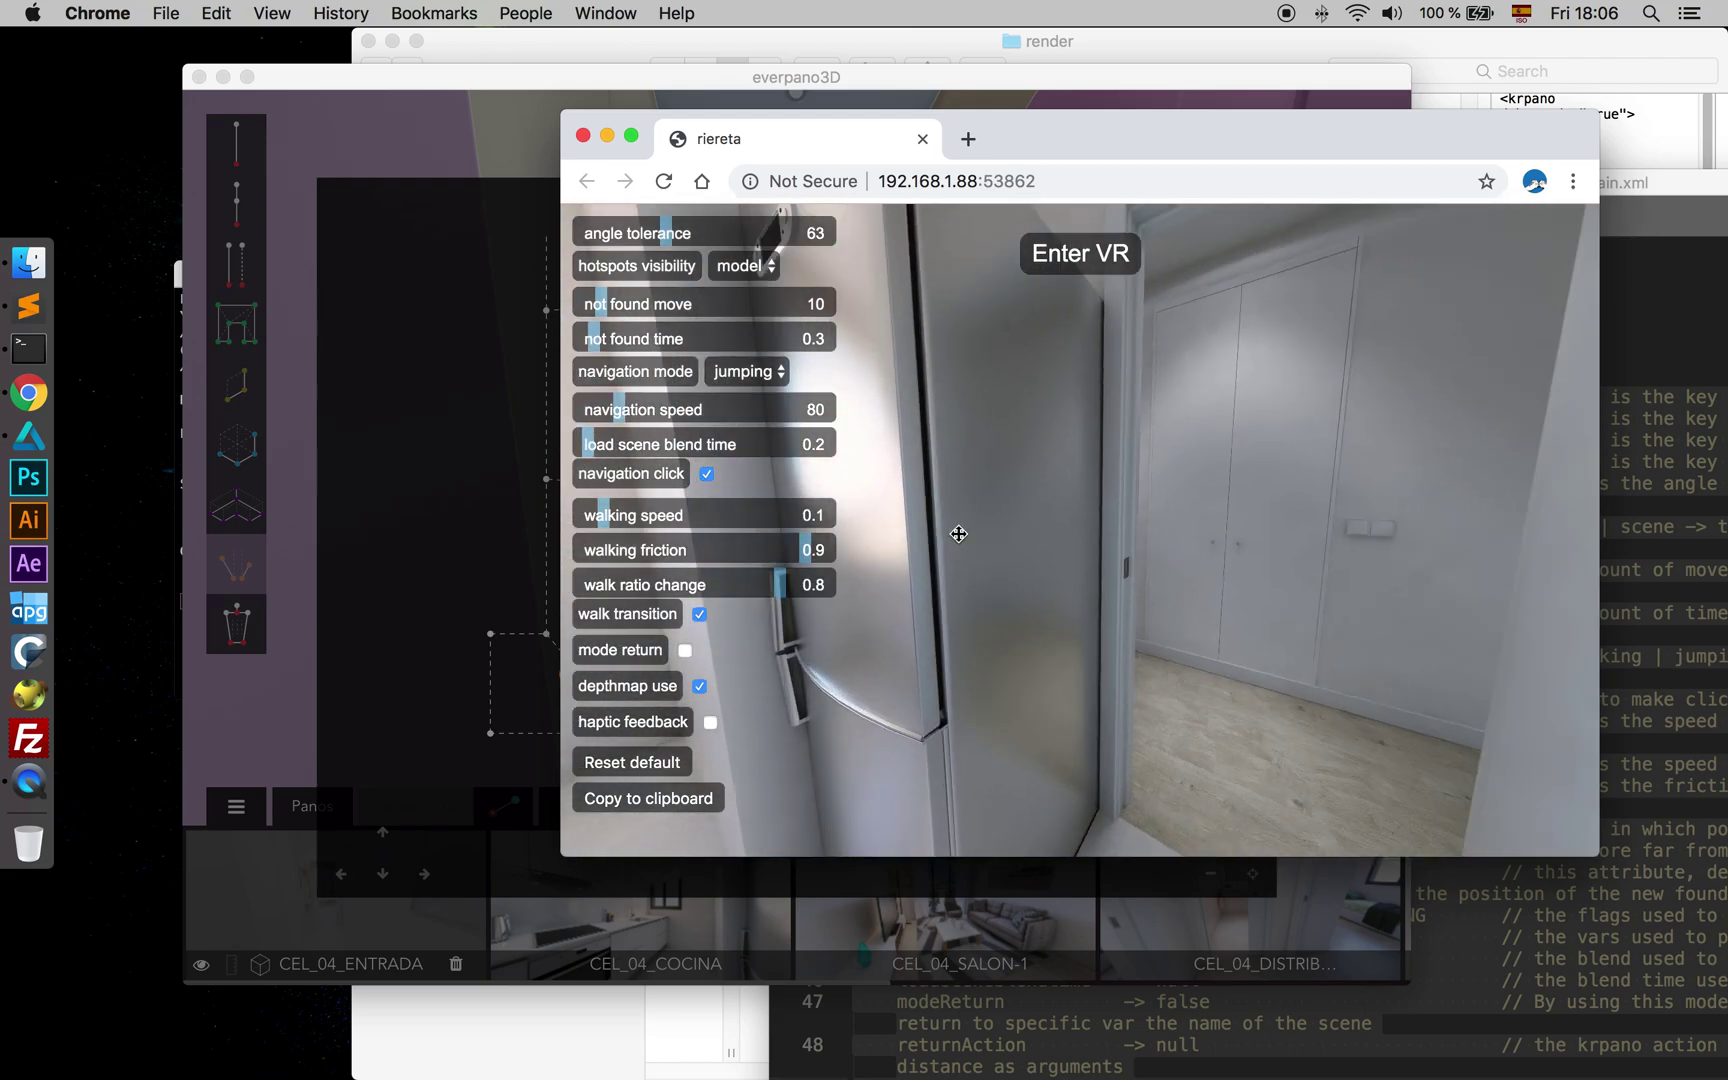
pyautogui.click(1004, 481)
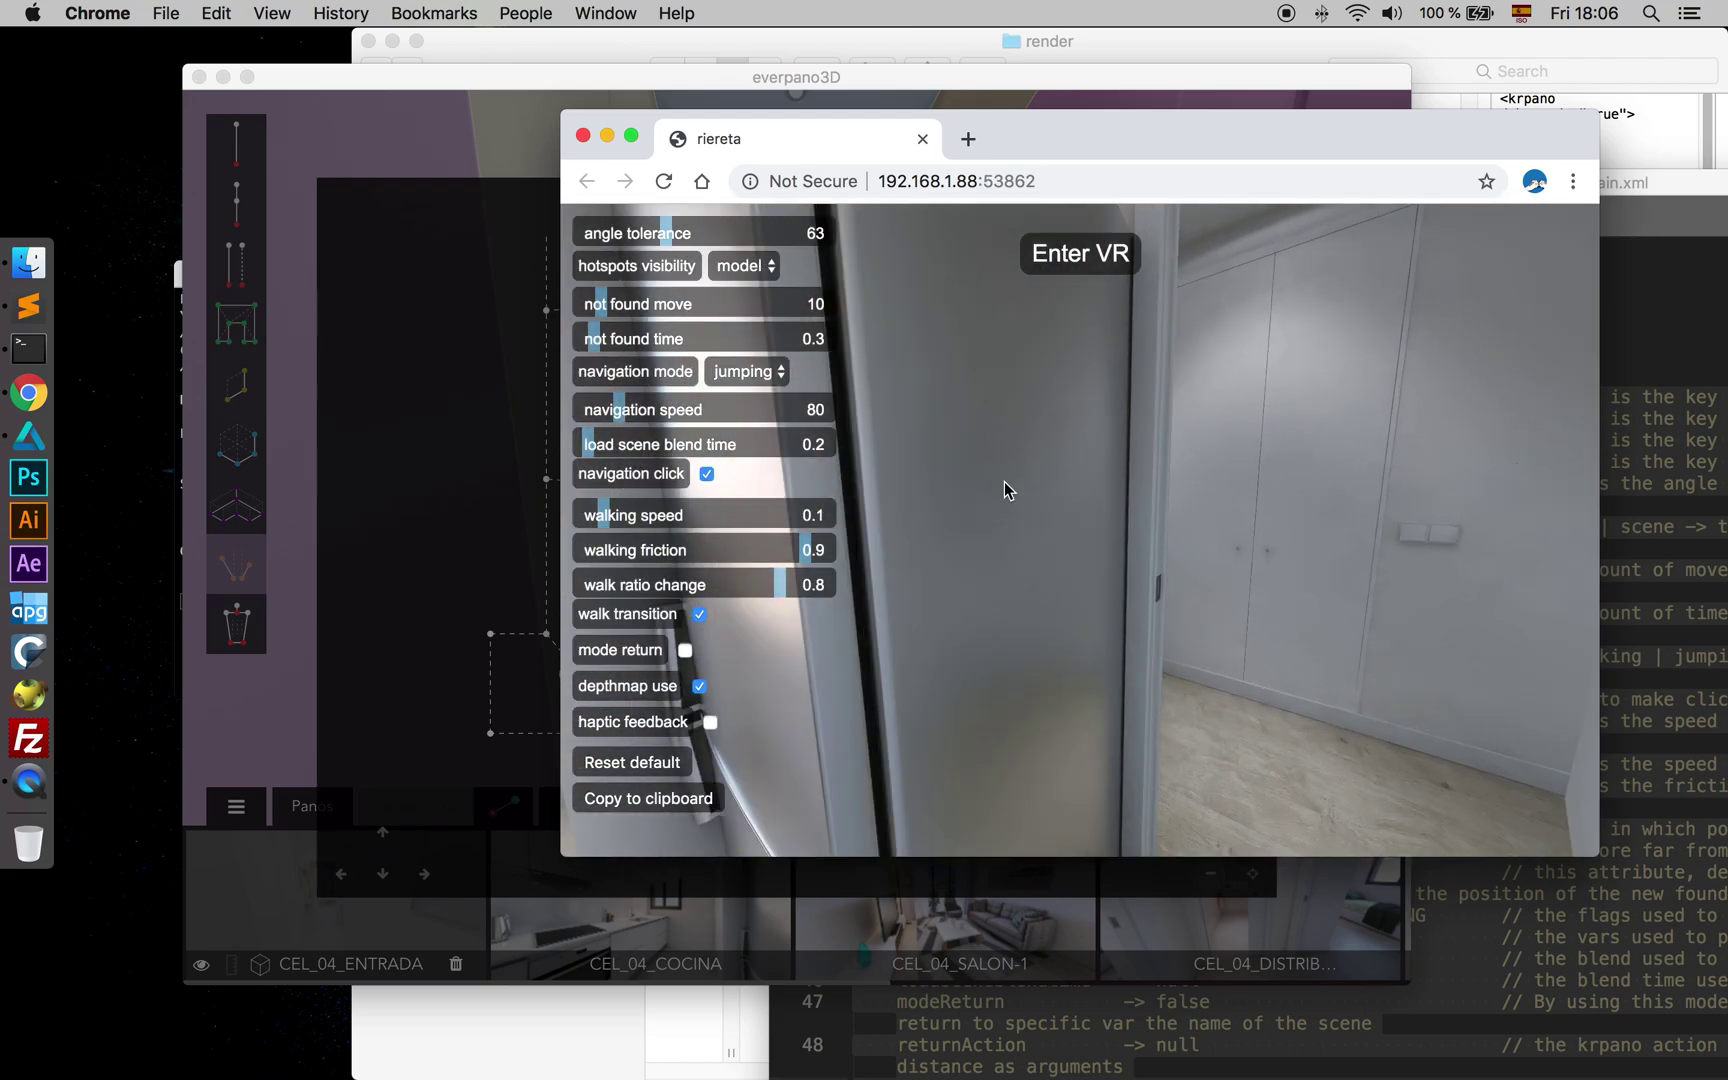
pyautogui.click(962, 551)
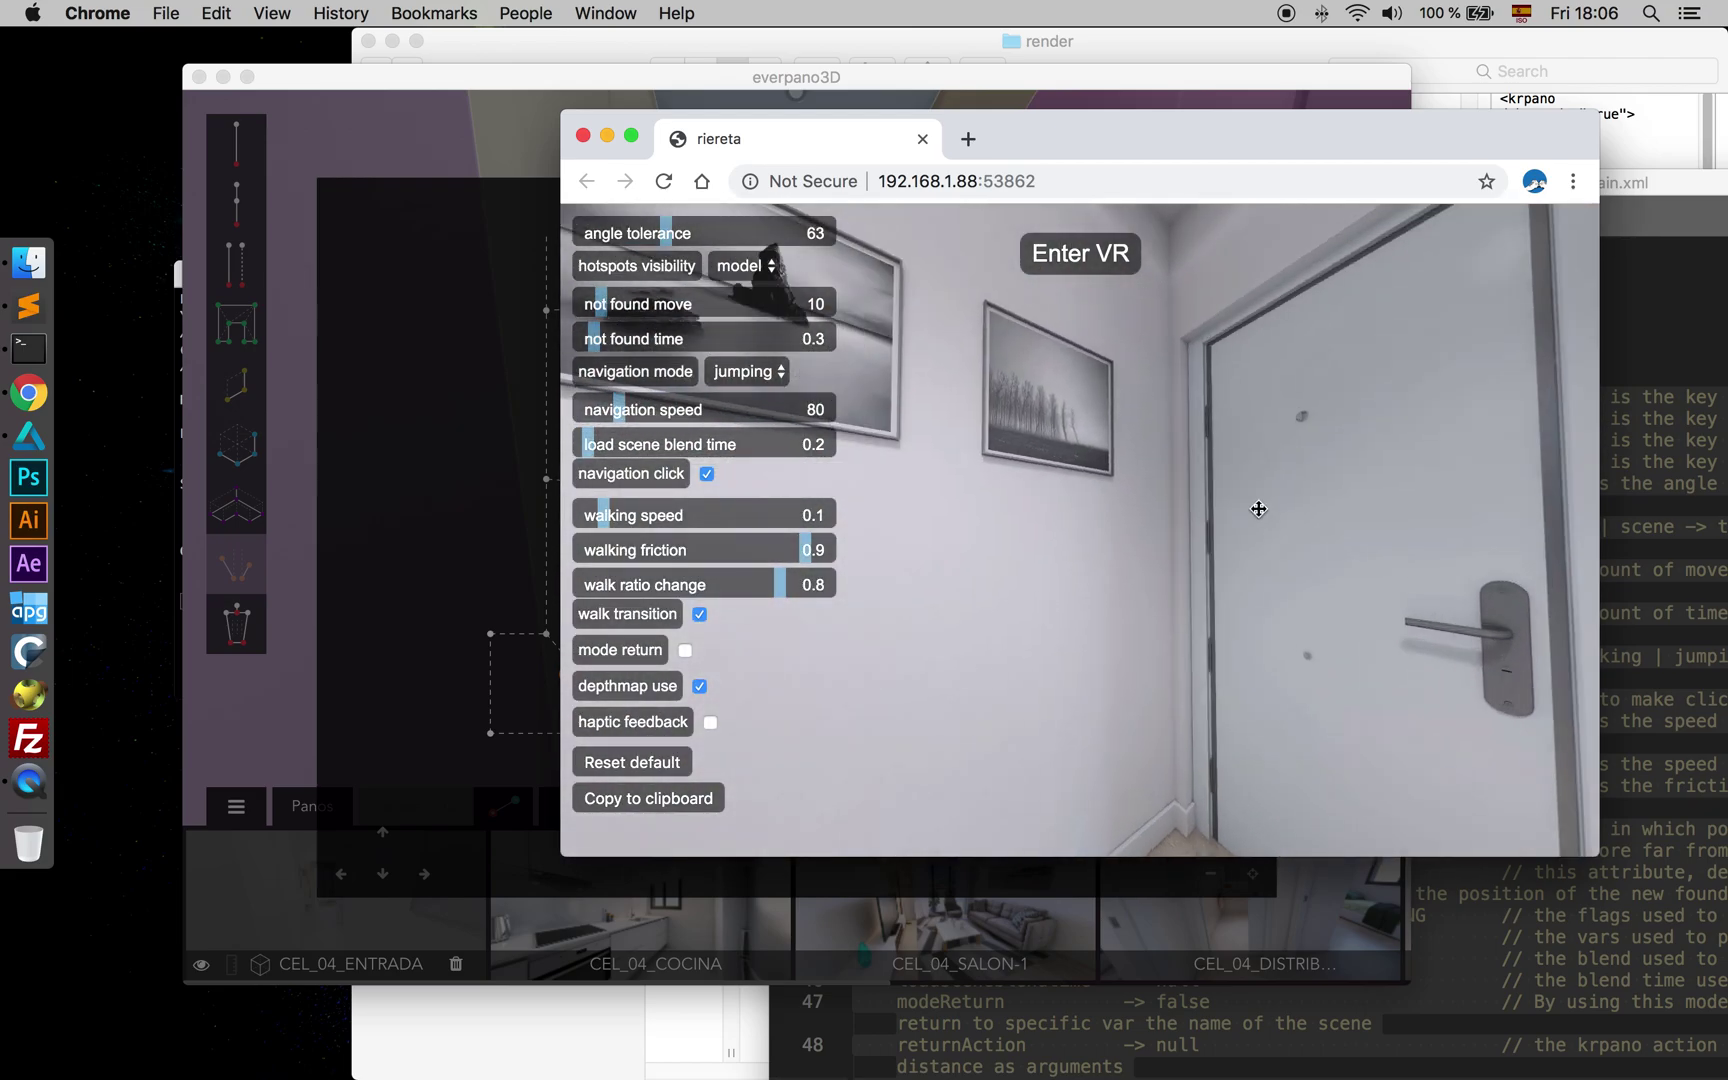
pyautogui.click(1144, 518)
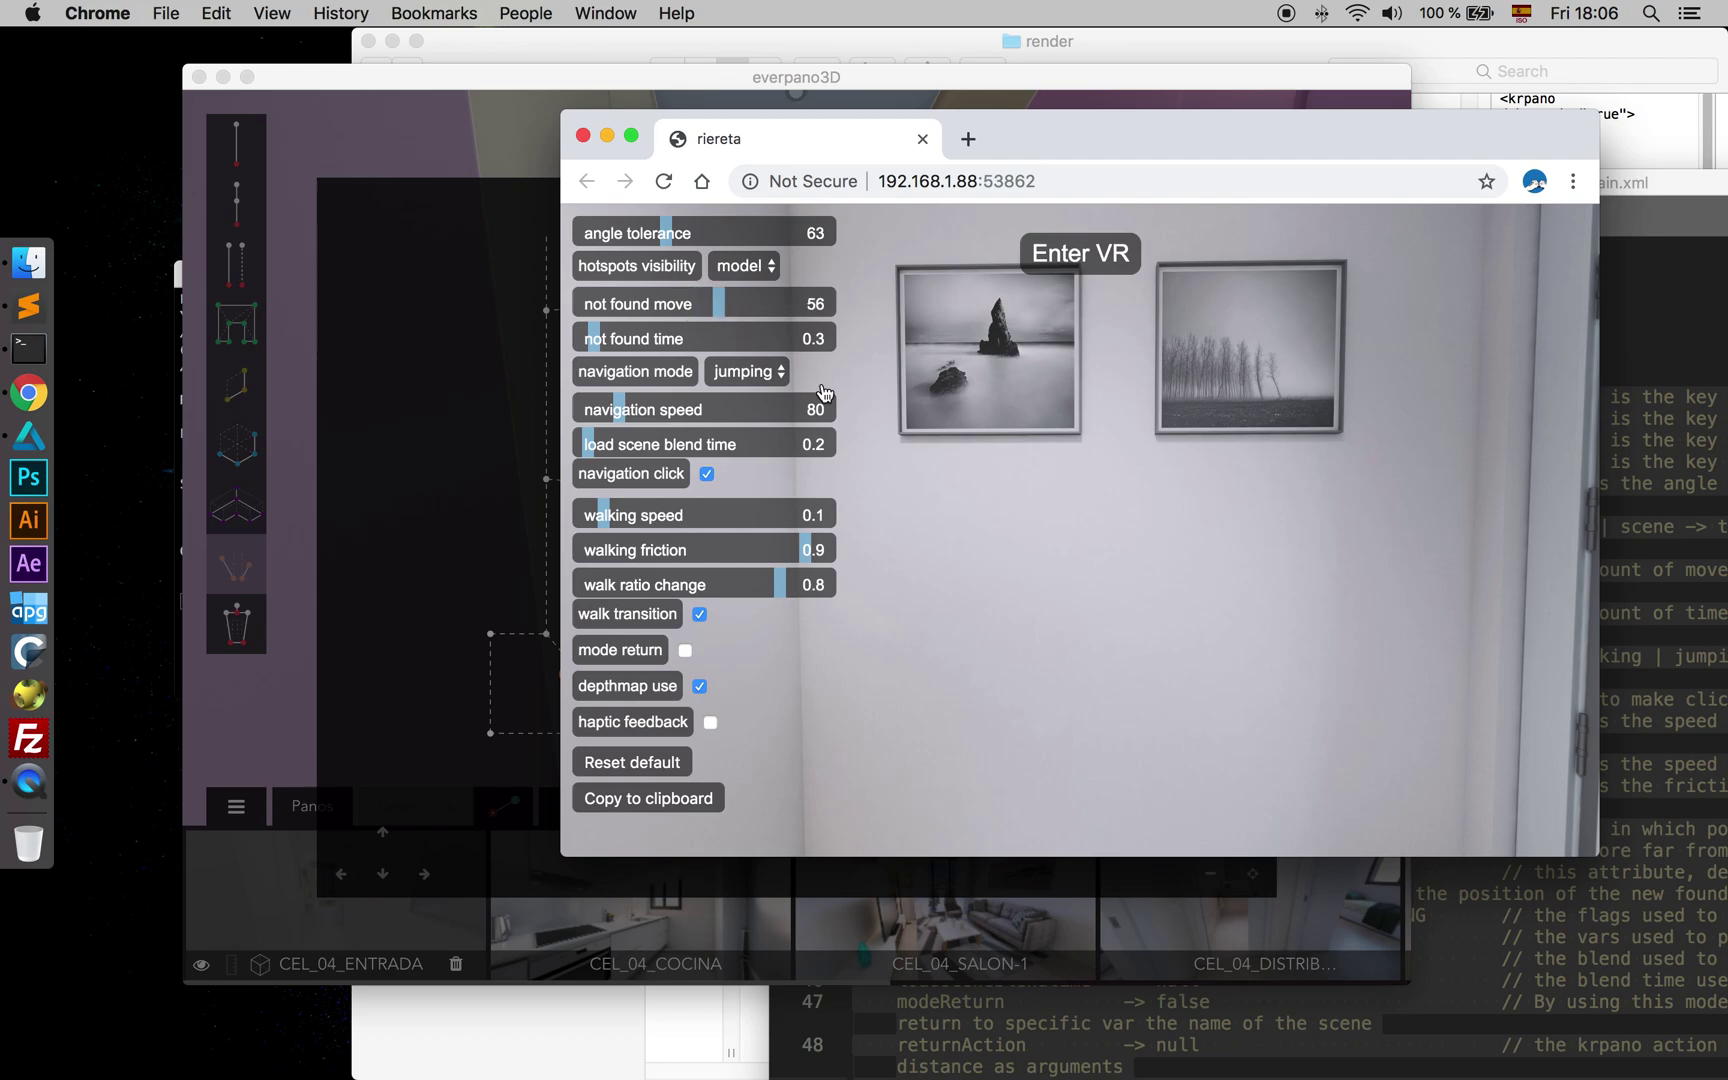
# - Set not found move to 56 and not found time to 2.73, testing them with jumps into the wall with two pictures
pyautogui.click(1027, 581)
pyautogui.click(1027, 581)
pyautogui.click(1017, 539)
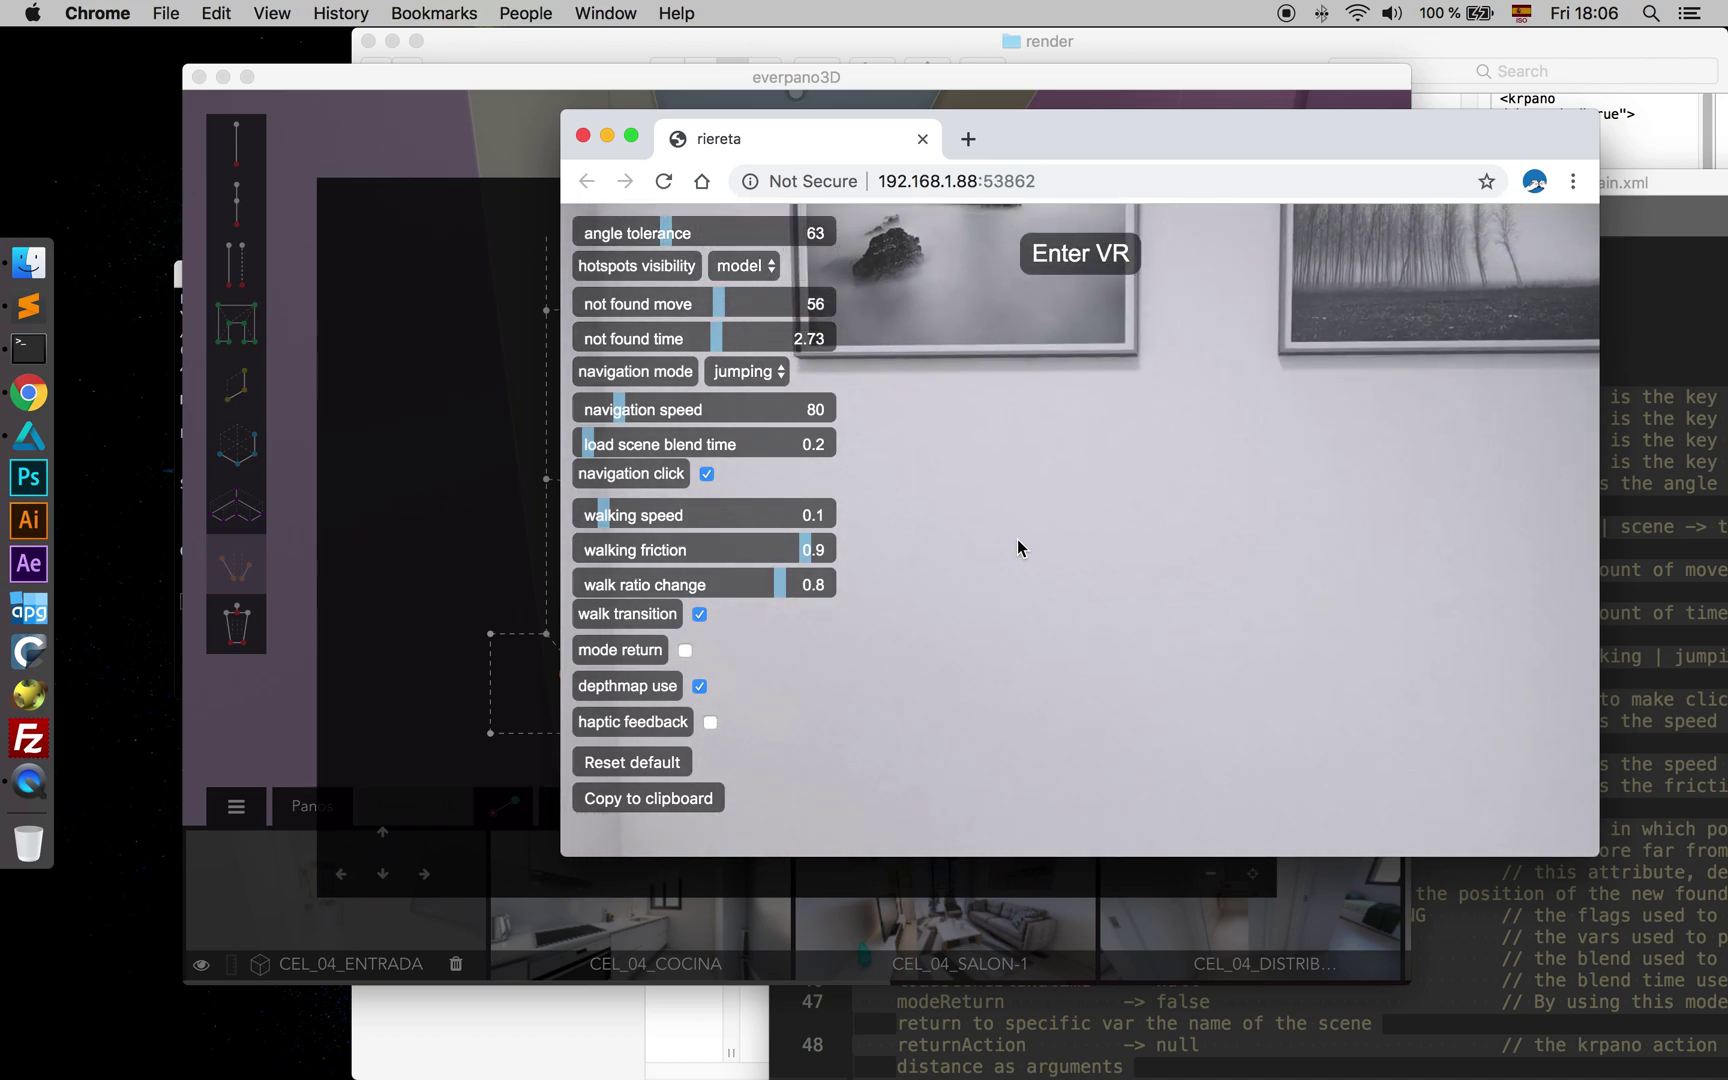
# - Reset the navigator settings to their defaults and jump from the entrance down the hallway to the living room
pyautogui.click(638, 343)
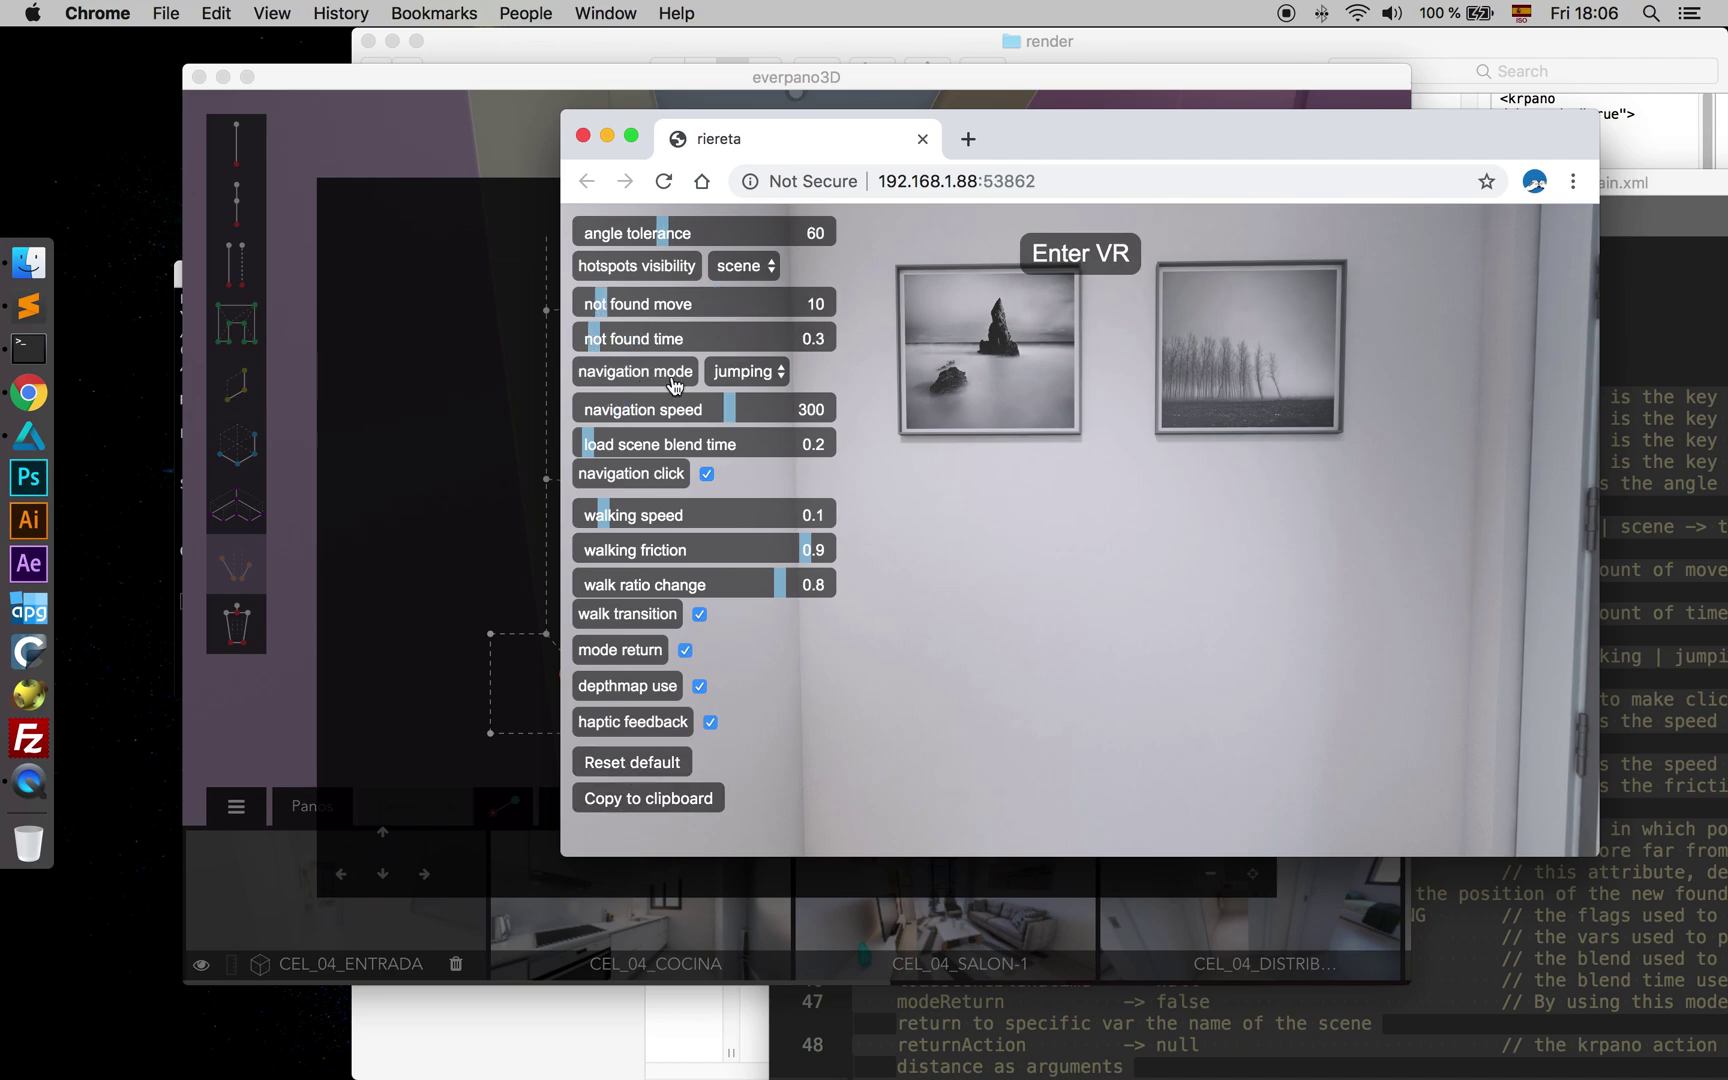
pyautogui.click(995, 481)
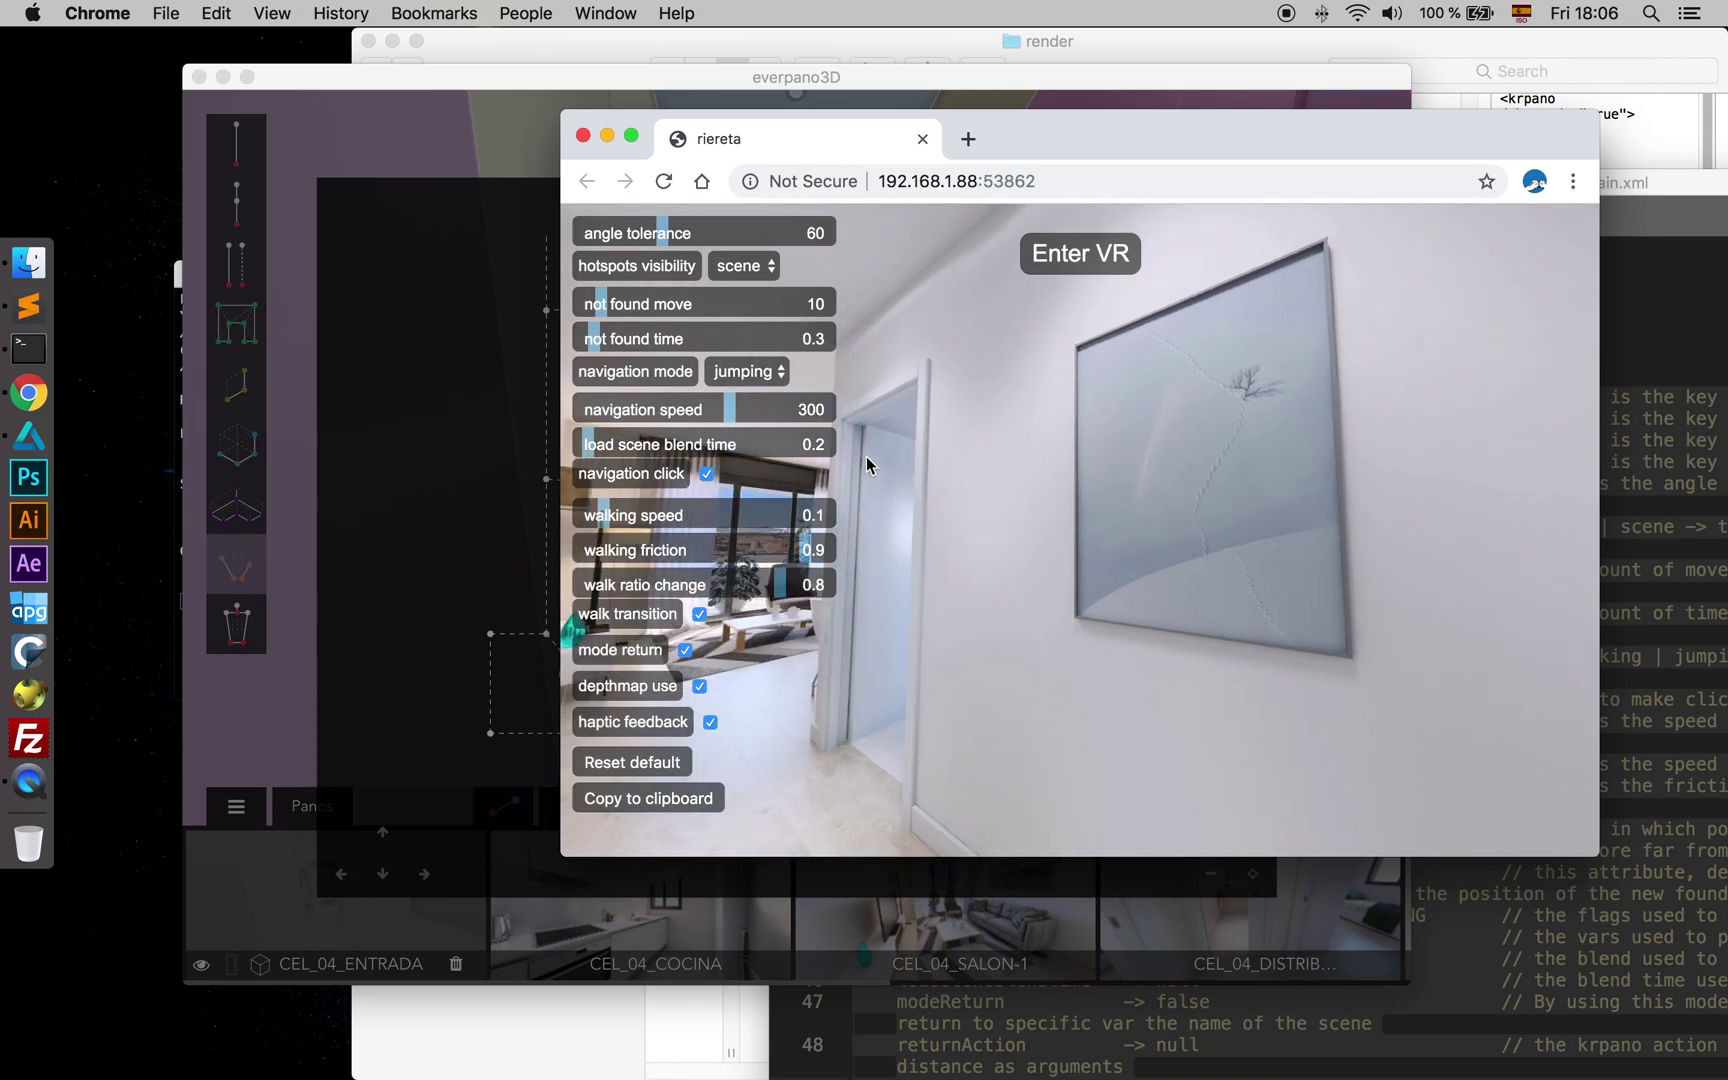
pyautogui.moveTo(868, 465); pyautogui.dragTo(1081, 465)
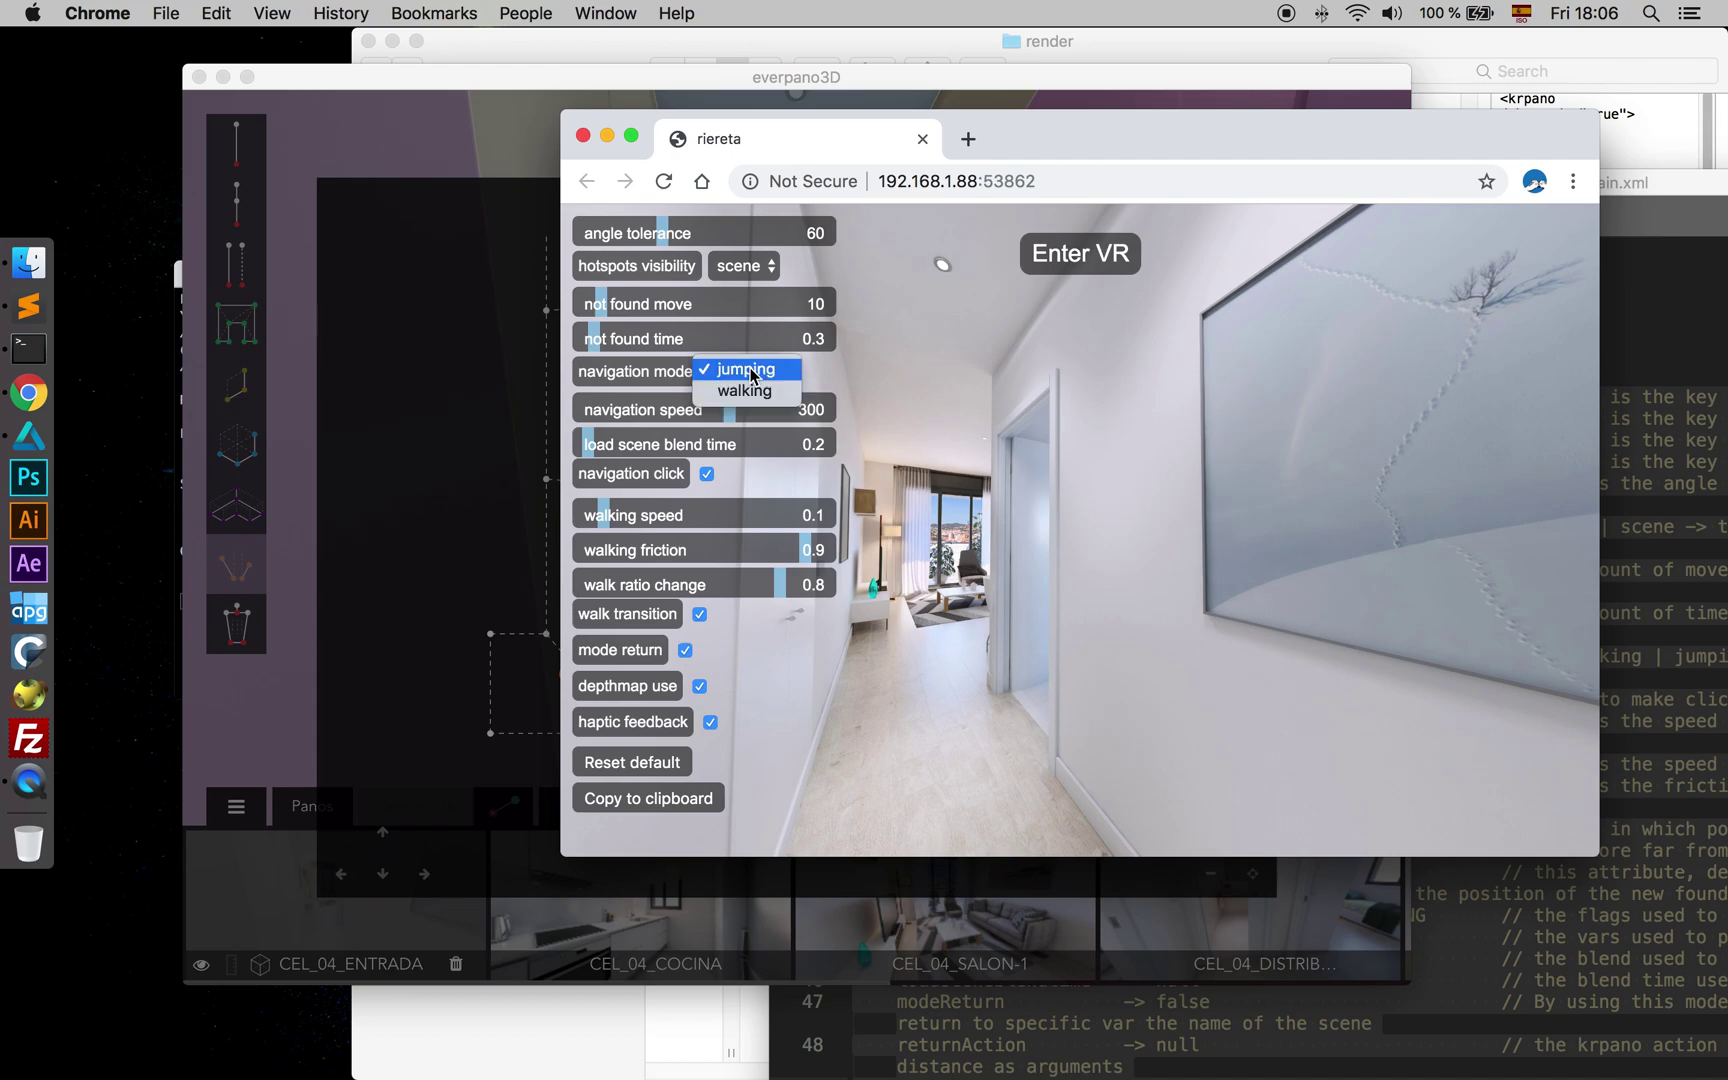
pyautogui.moveTo(1066, 387); pyautogui.dragTo(1157, 384)
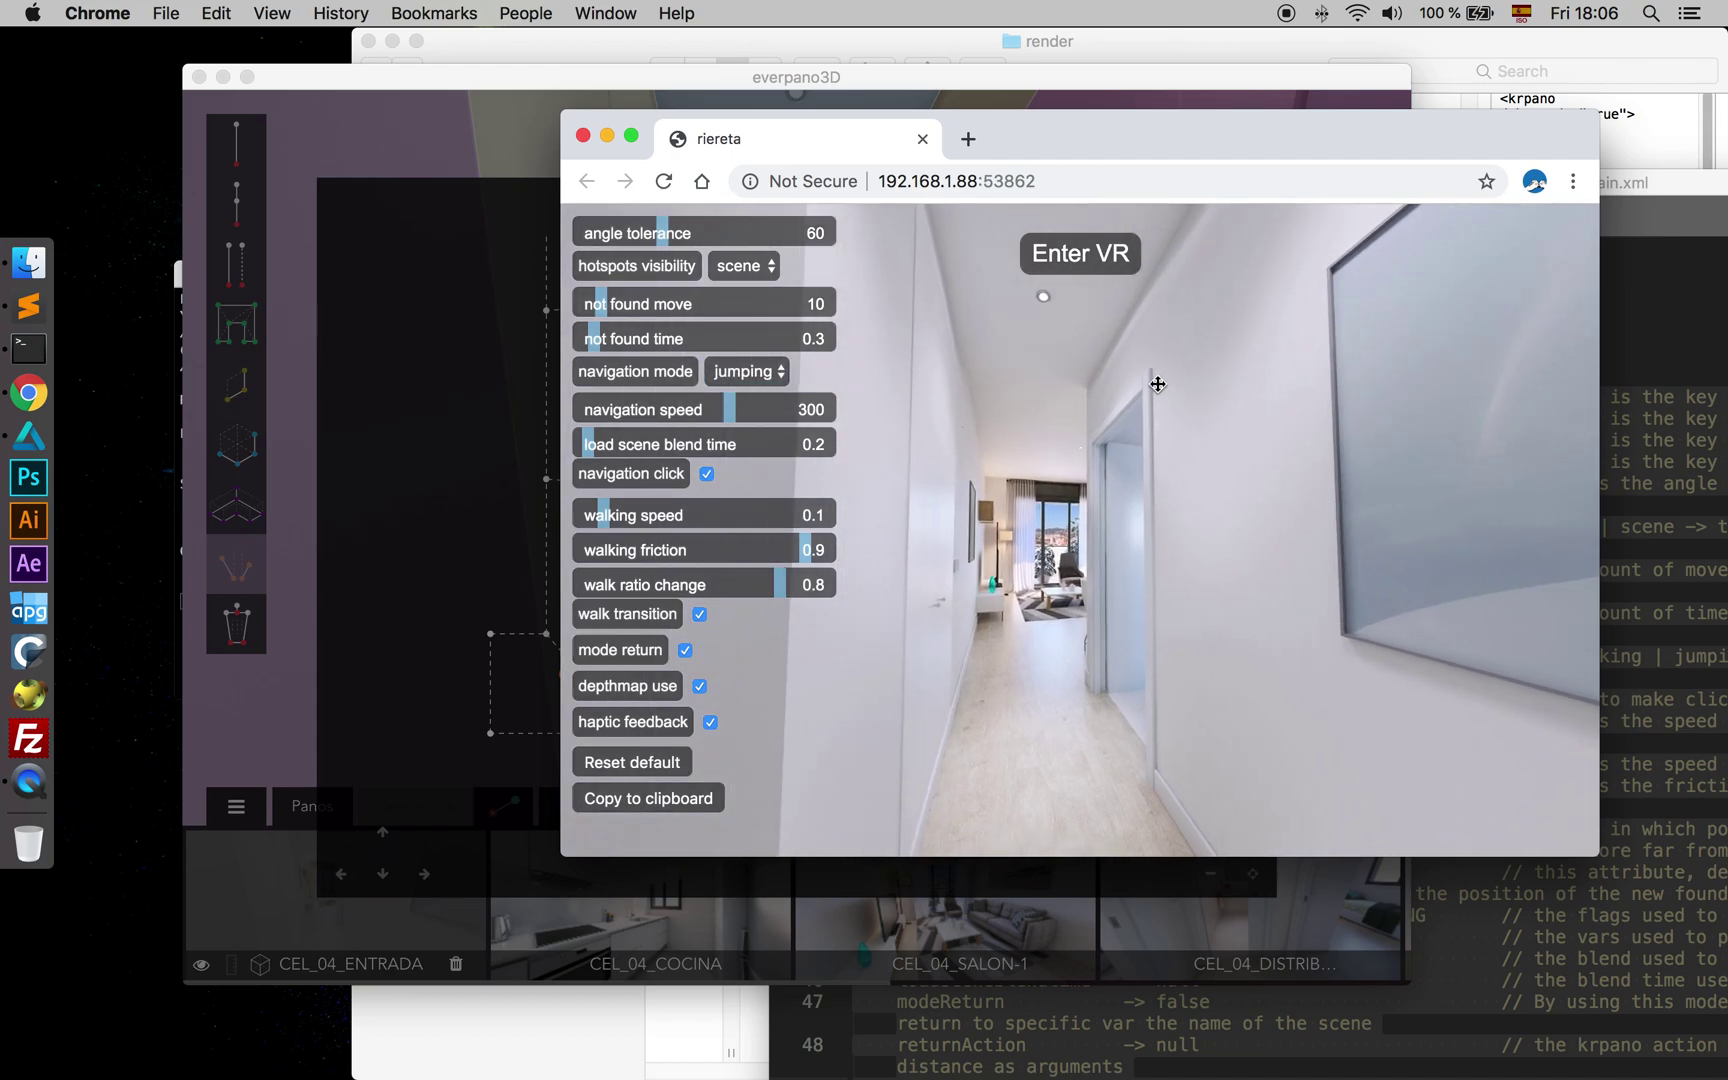
pyautogui.moveTo(1062, 502); pyautogui.dragTo(1125, 510)
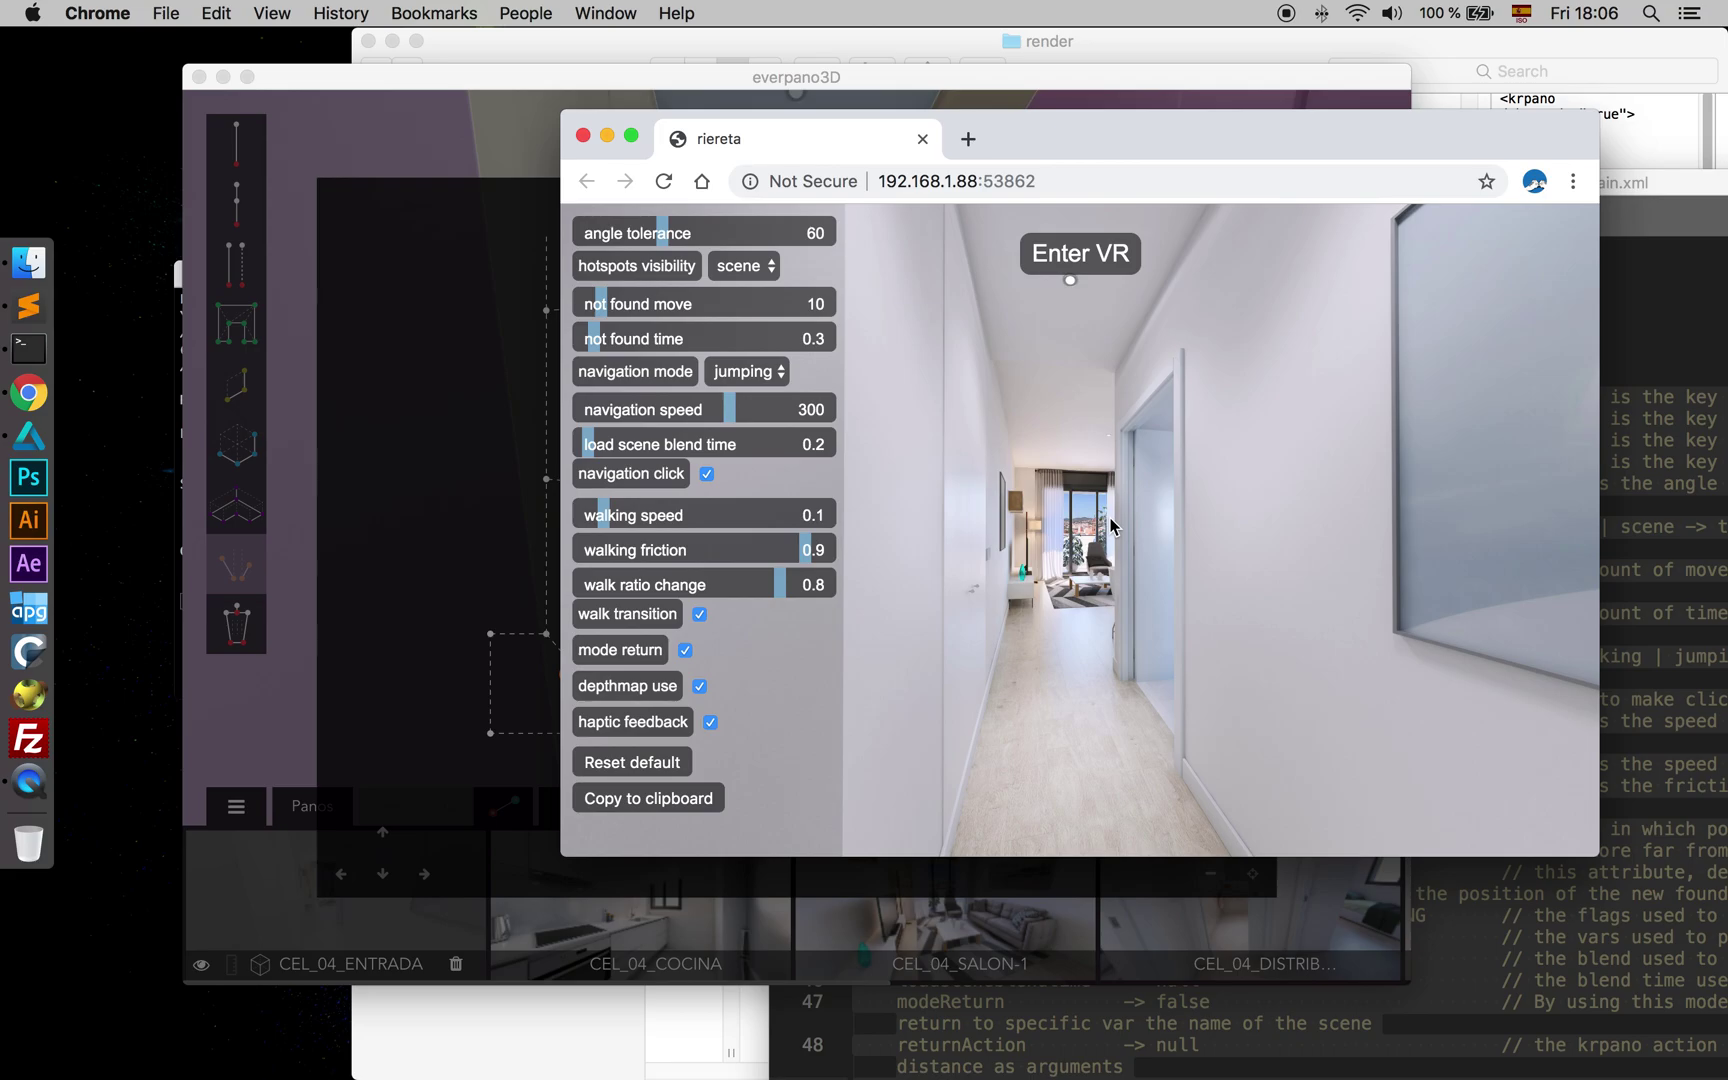
pyautogui.click(1112, 524)
# - Face the hallway from the living room and test keyboard navigation by jumping forward and backward along it
pyautogui.moveTo(1385, 450); pyautogui.dragTo(725, 468)
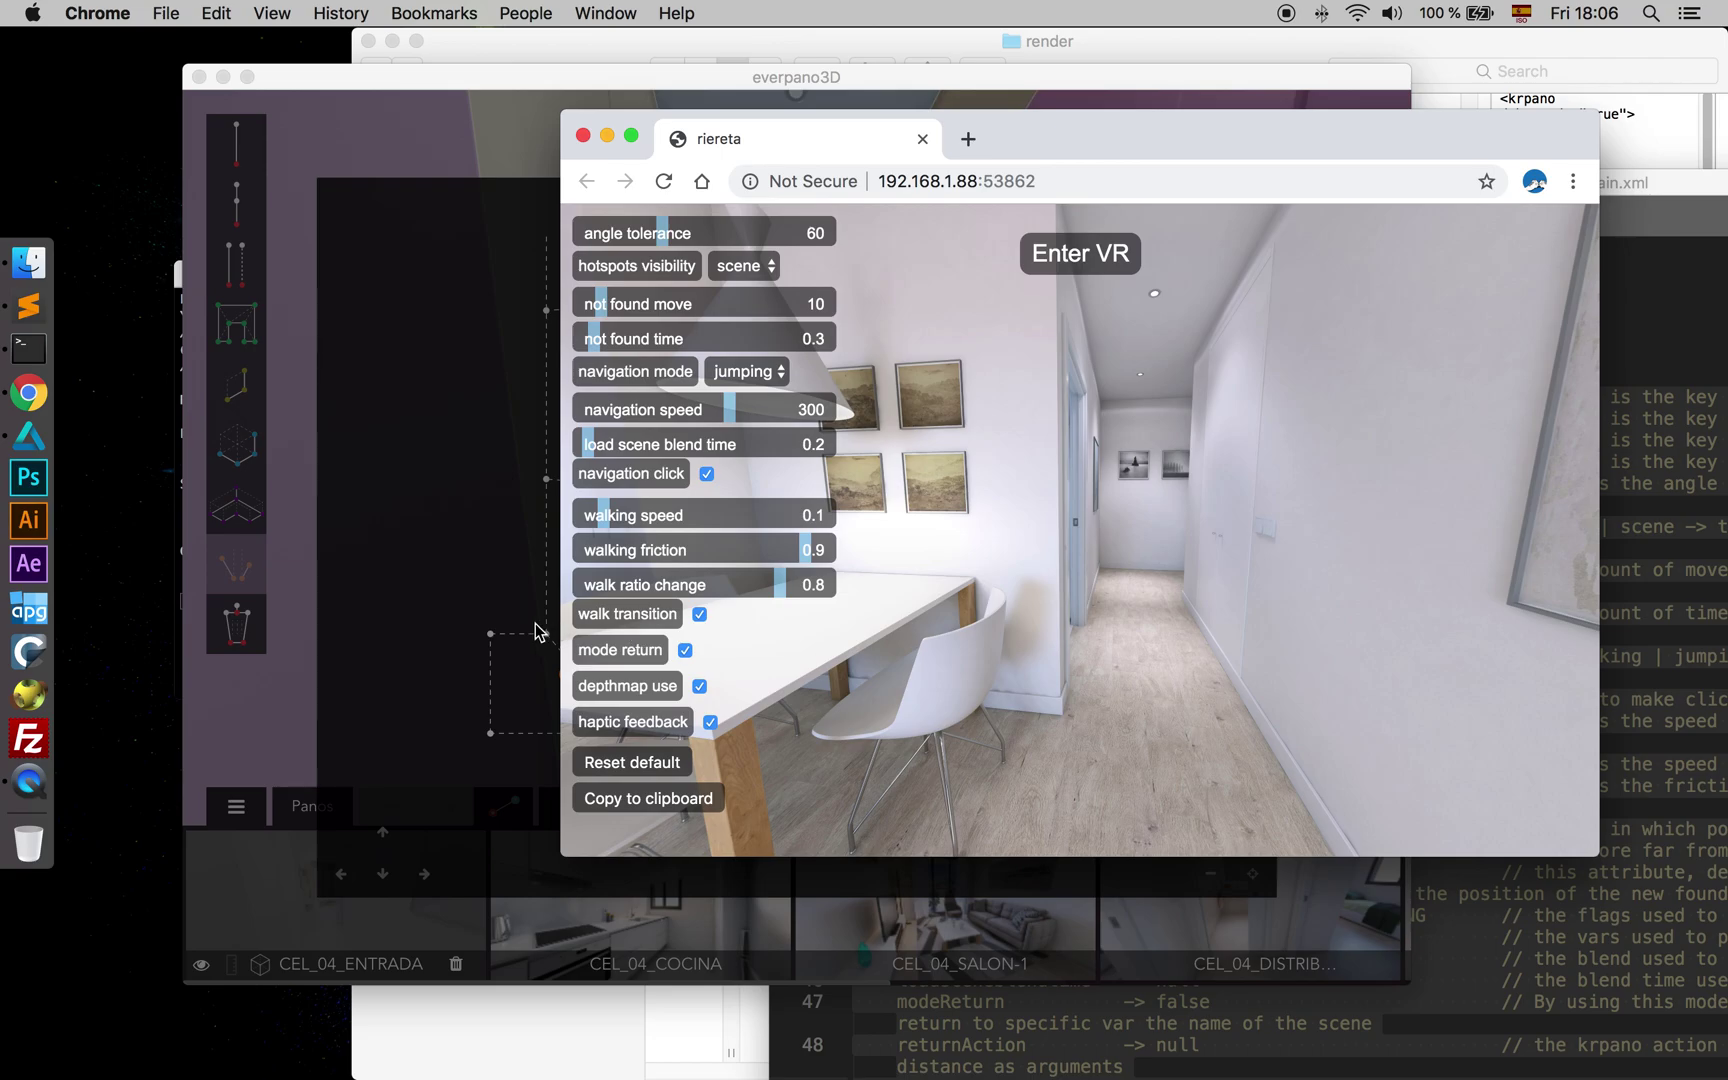
pyautogui.moveTo(1093, 578); pyautogui.dragTo(1046, 586)
pyautogui.click(1056, 588)
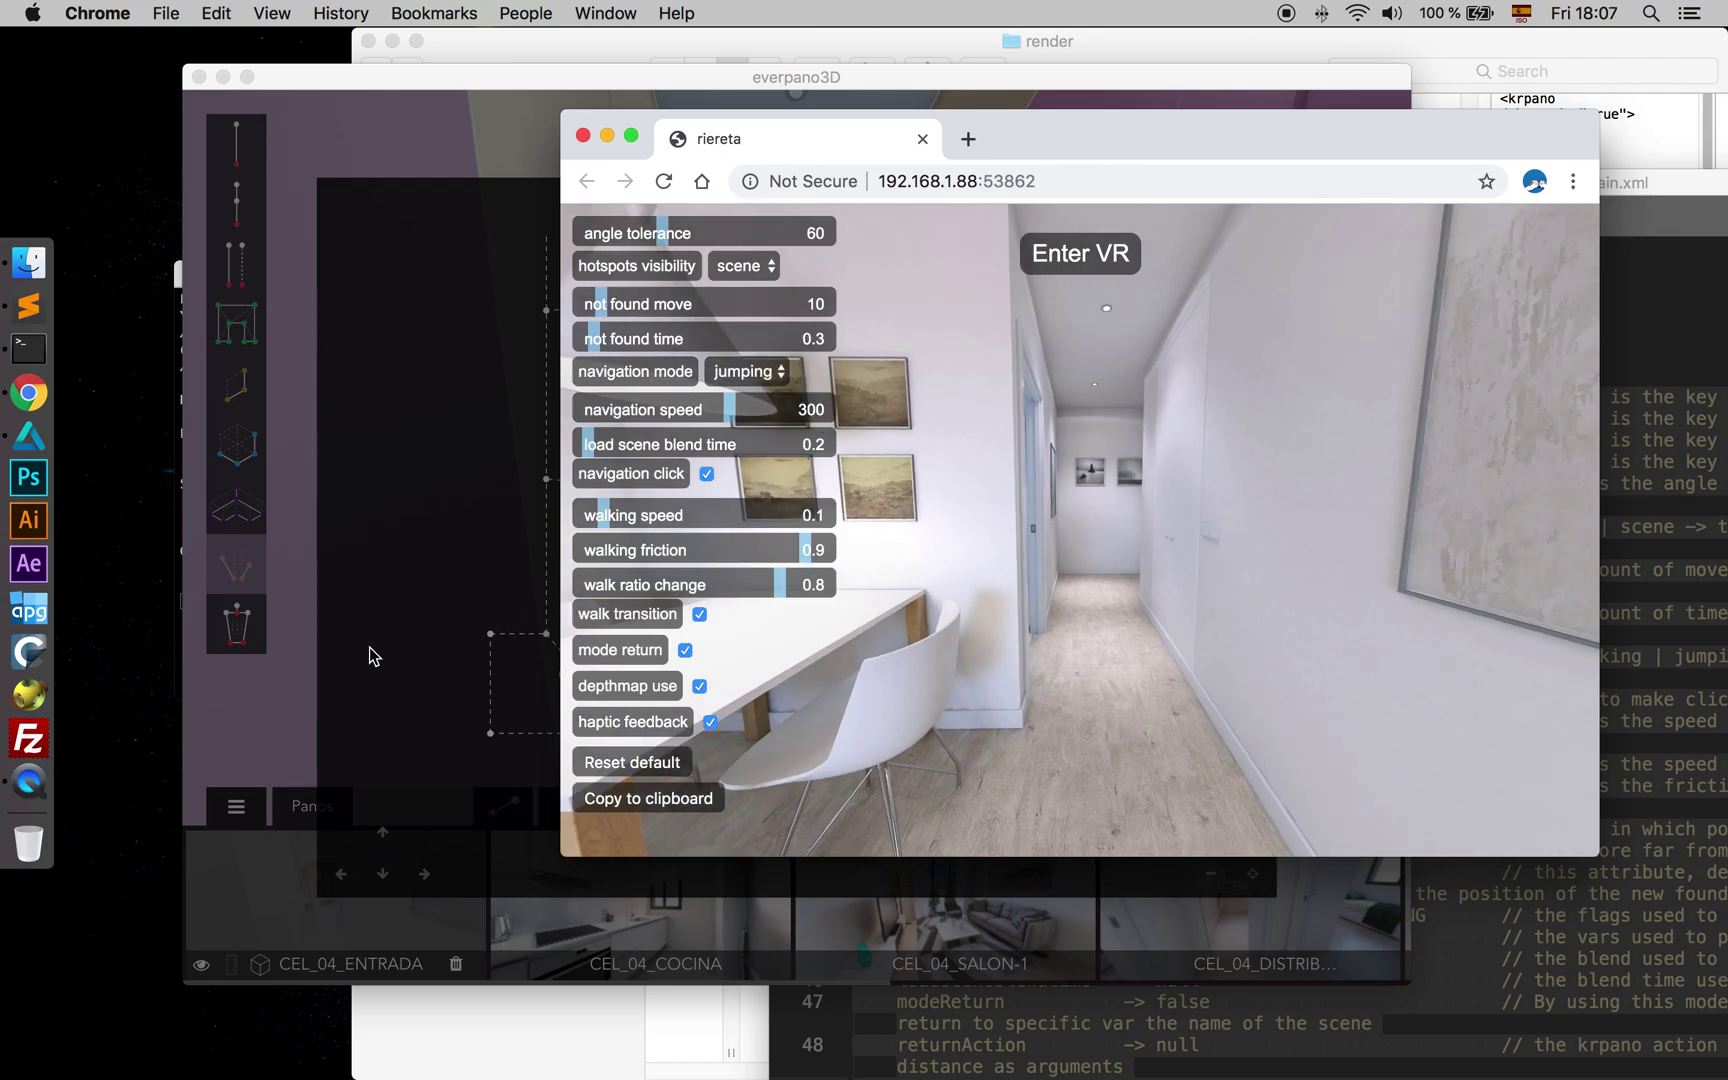
pyautogui.press('Up')
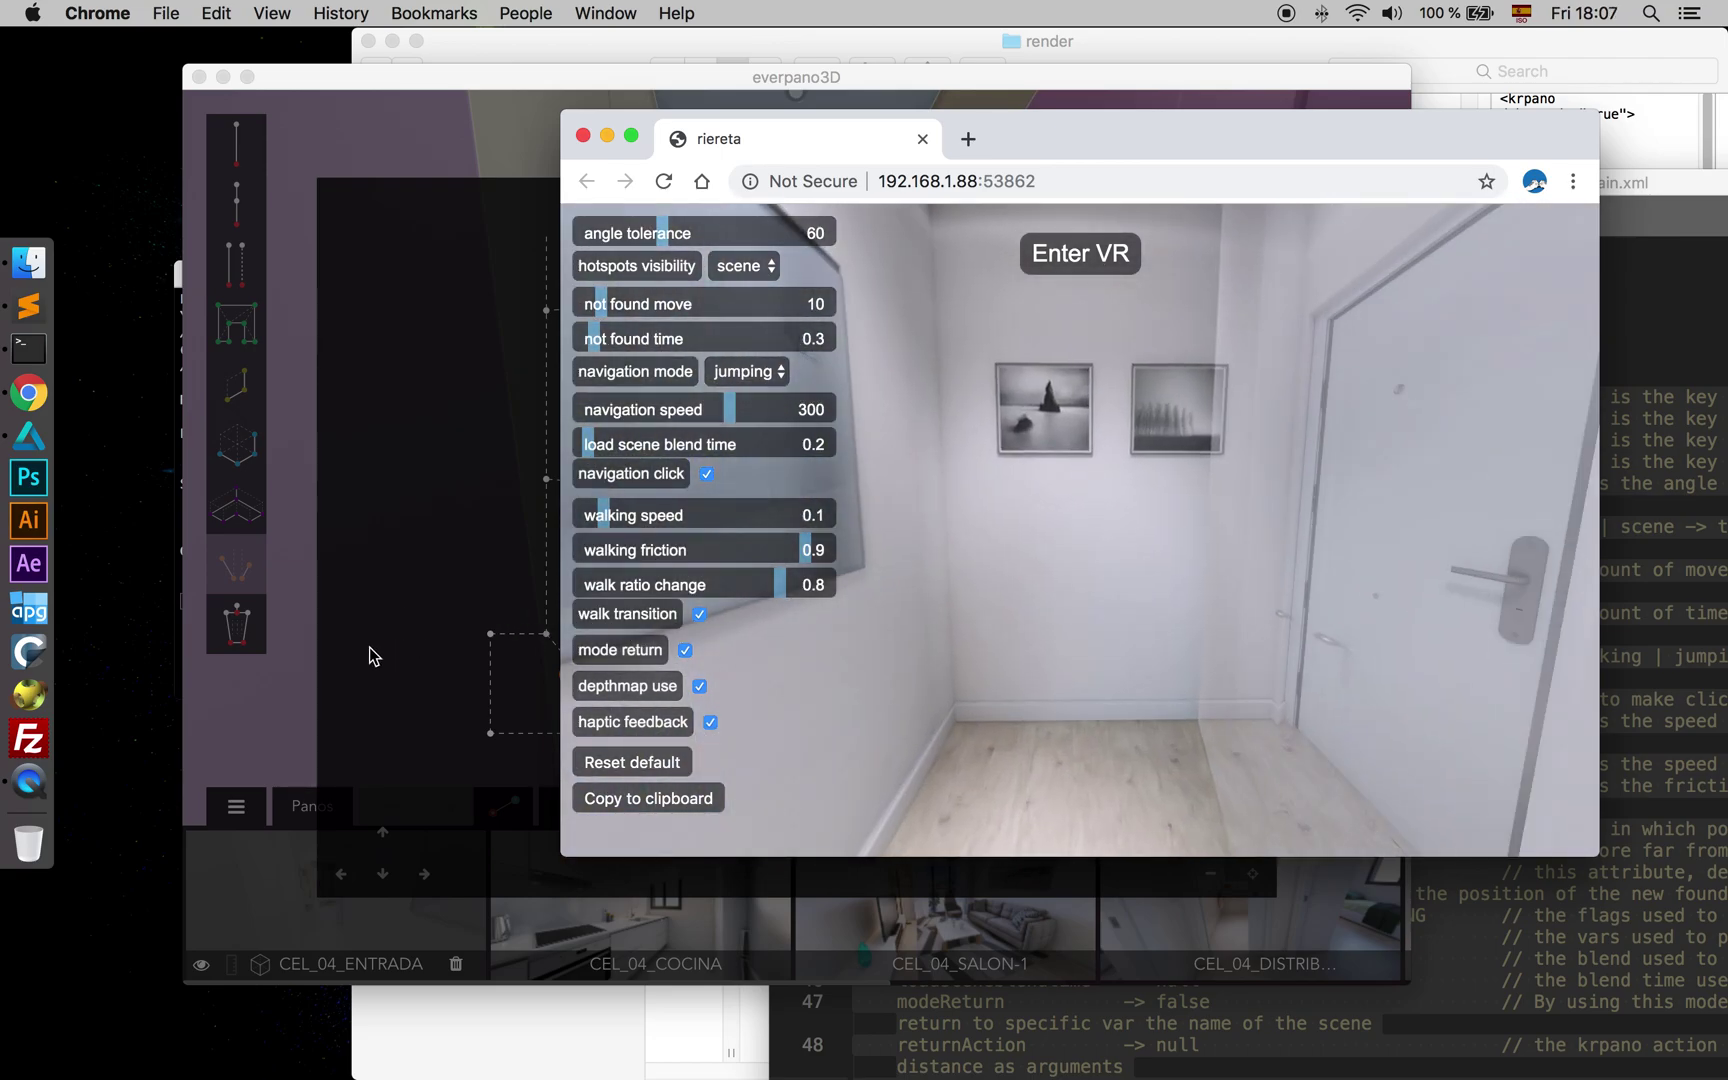
pyautogui.press('Down')
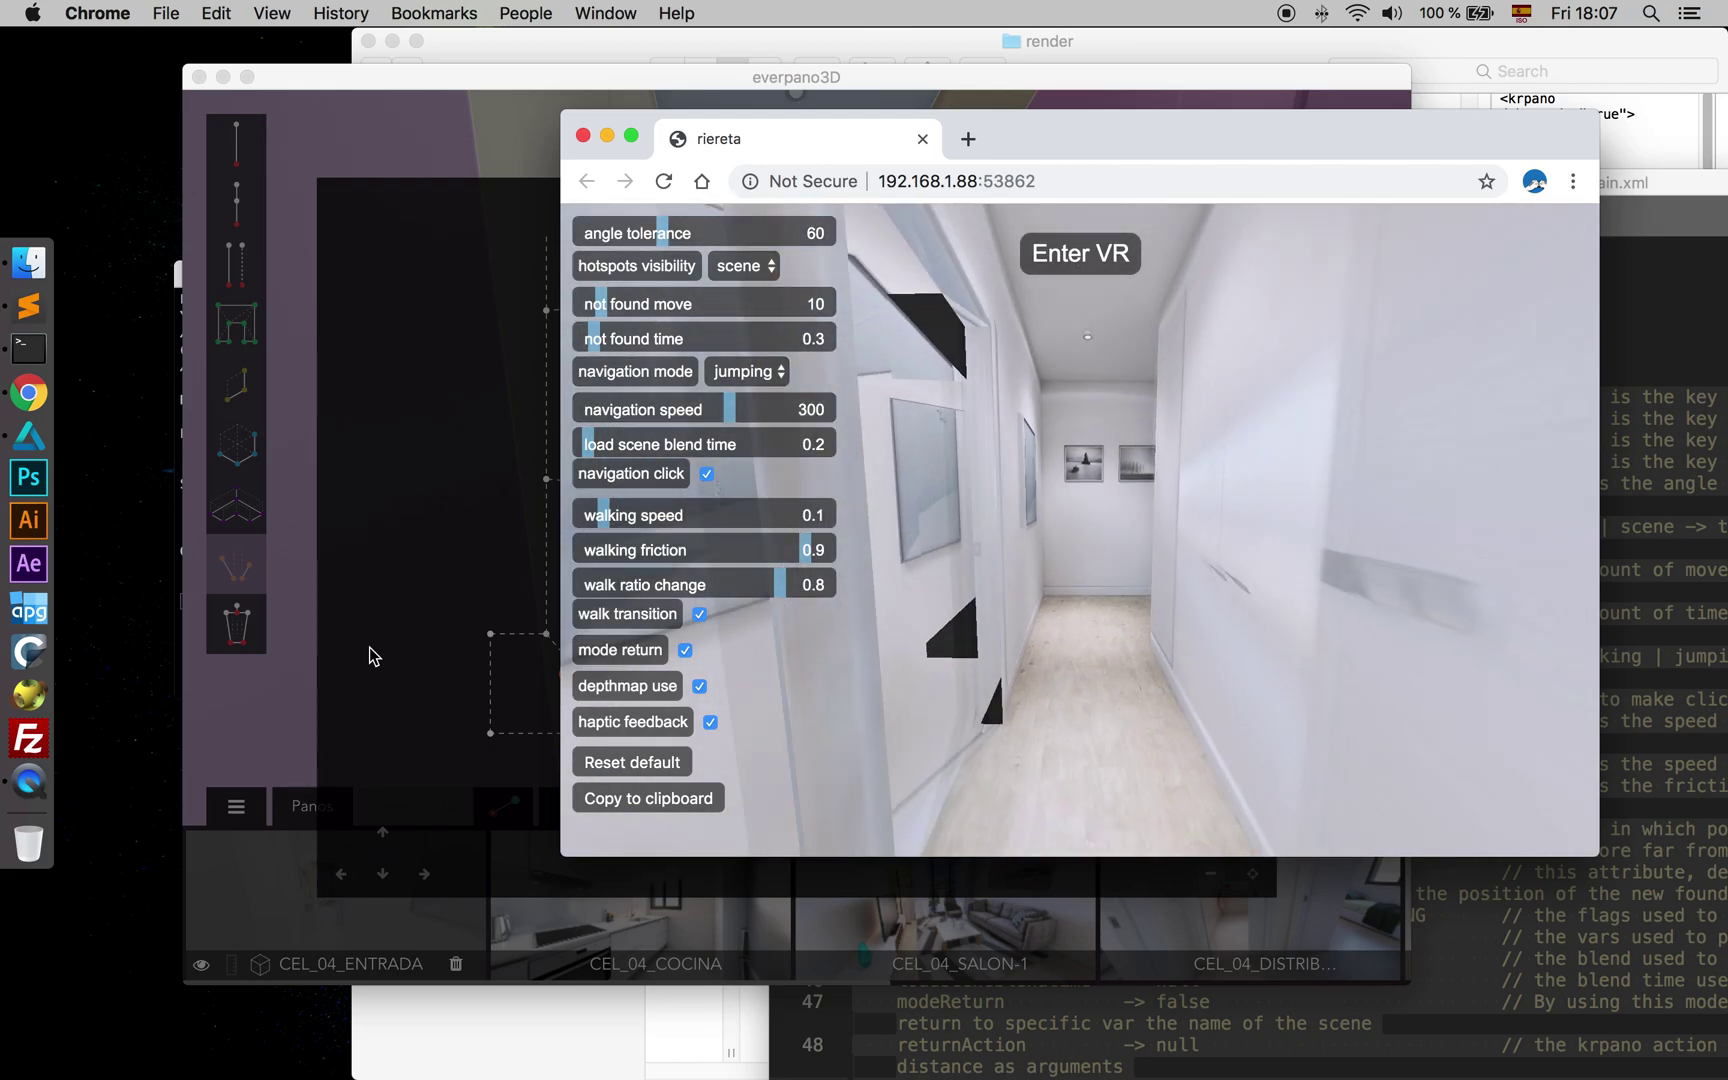
pyautogui.press('Up')
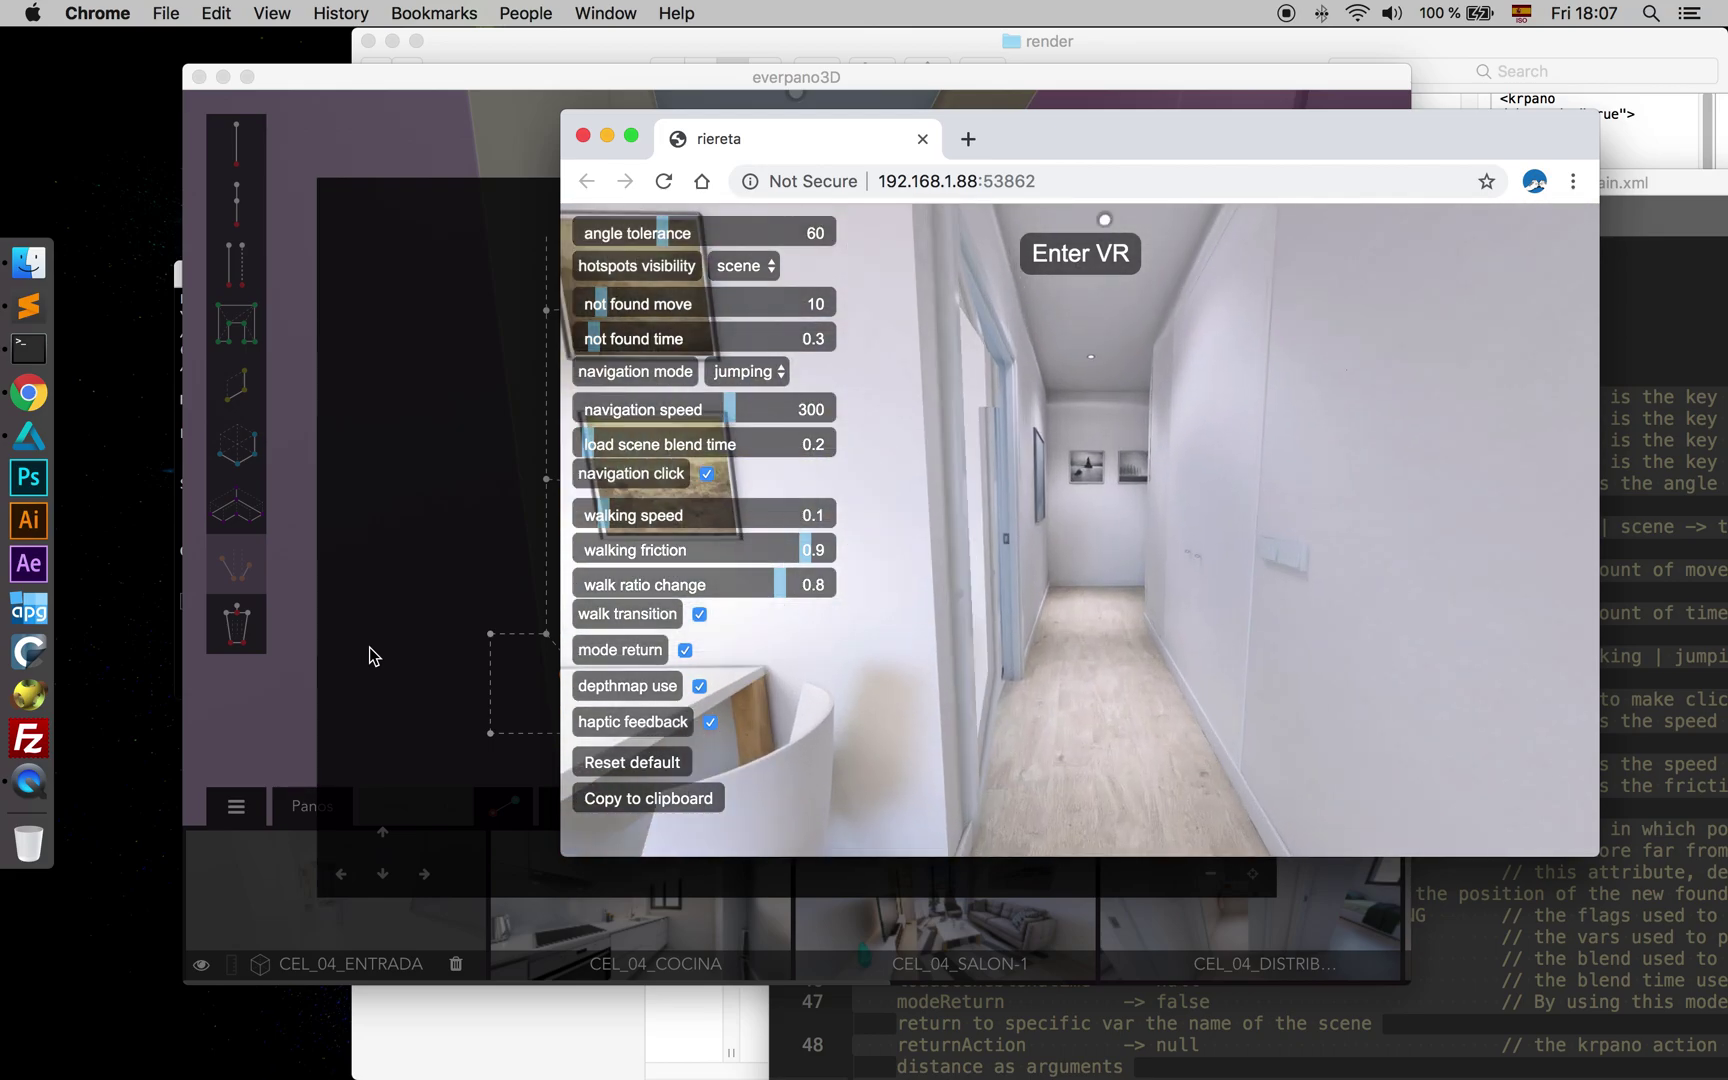
# - Test click navigation by jumping from the entrance hallway through the living room viewpoints and back to the entrance
pyautogui.moveTo(1070, 529); pyautogui.dragTo(1340, 530)
pyautogui.moveTo(1190, 580); pyautogui.dragTo(1165, 597)
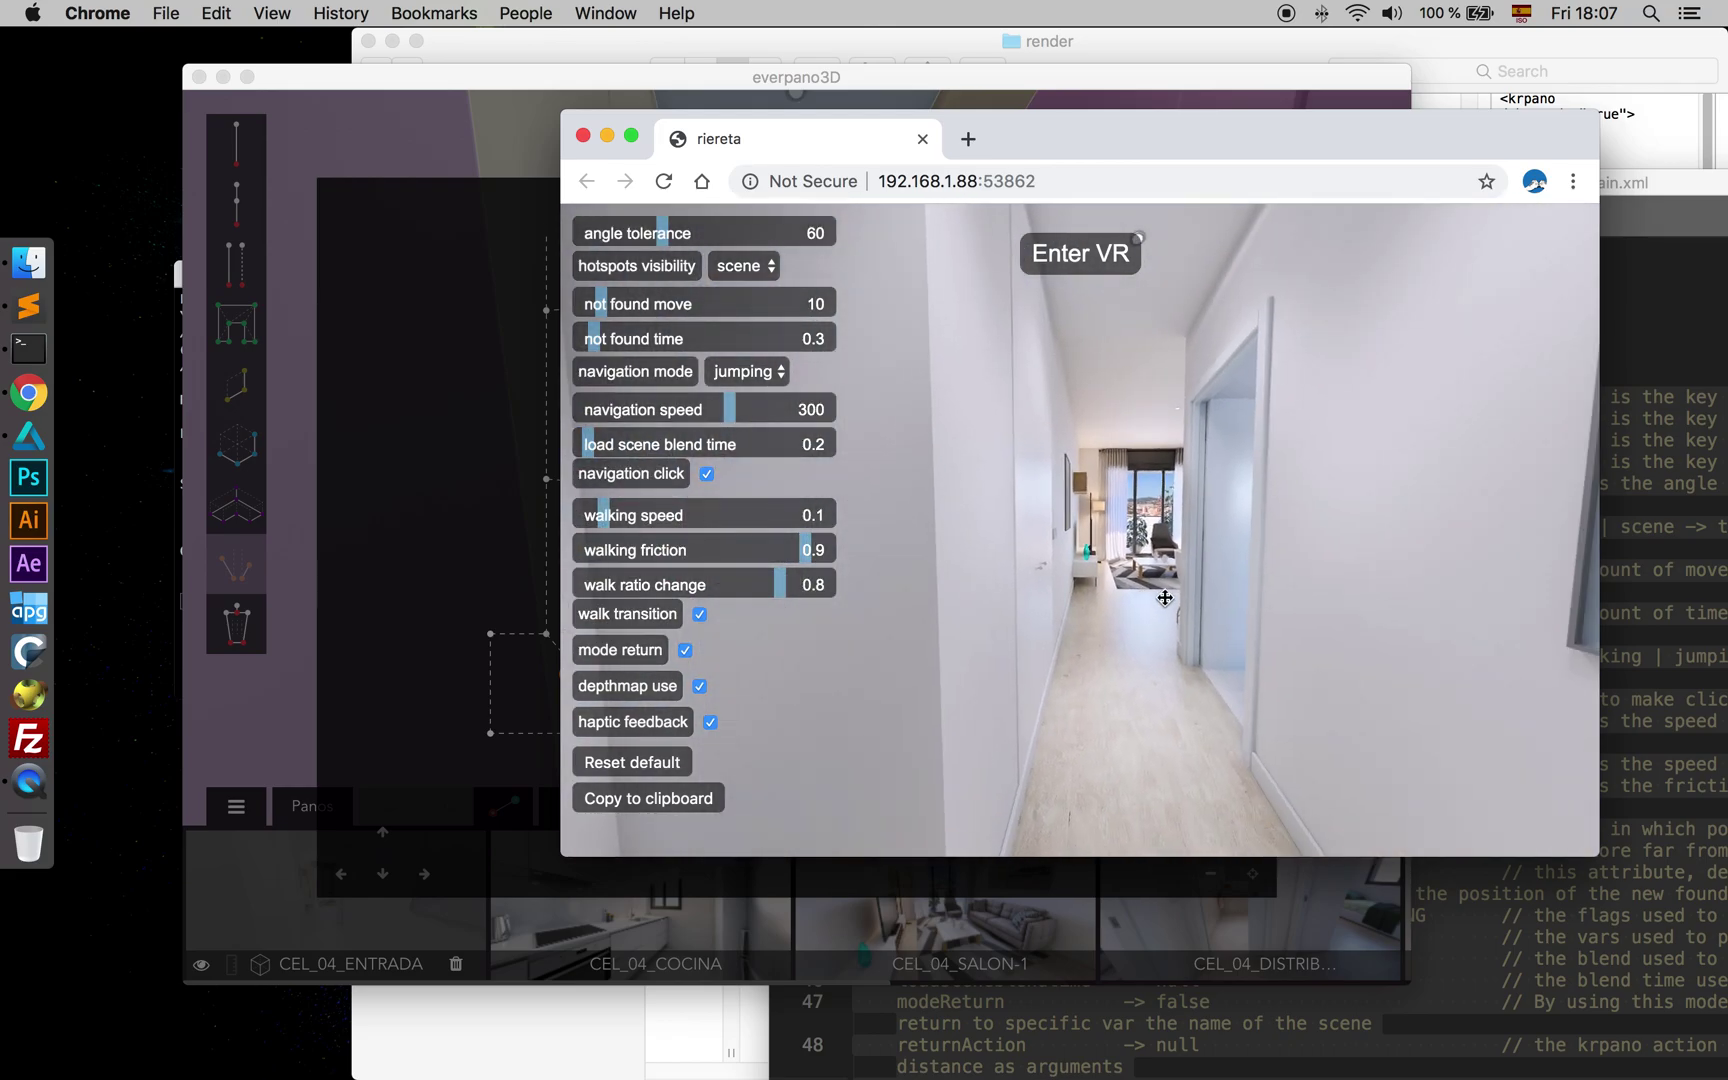
pyautogui.click(1128, 532)
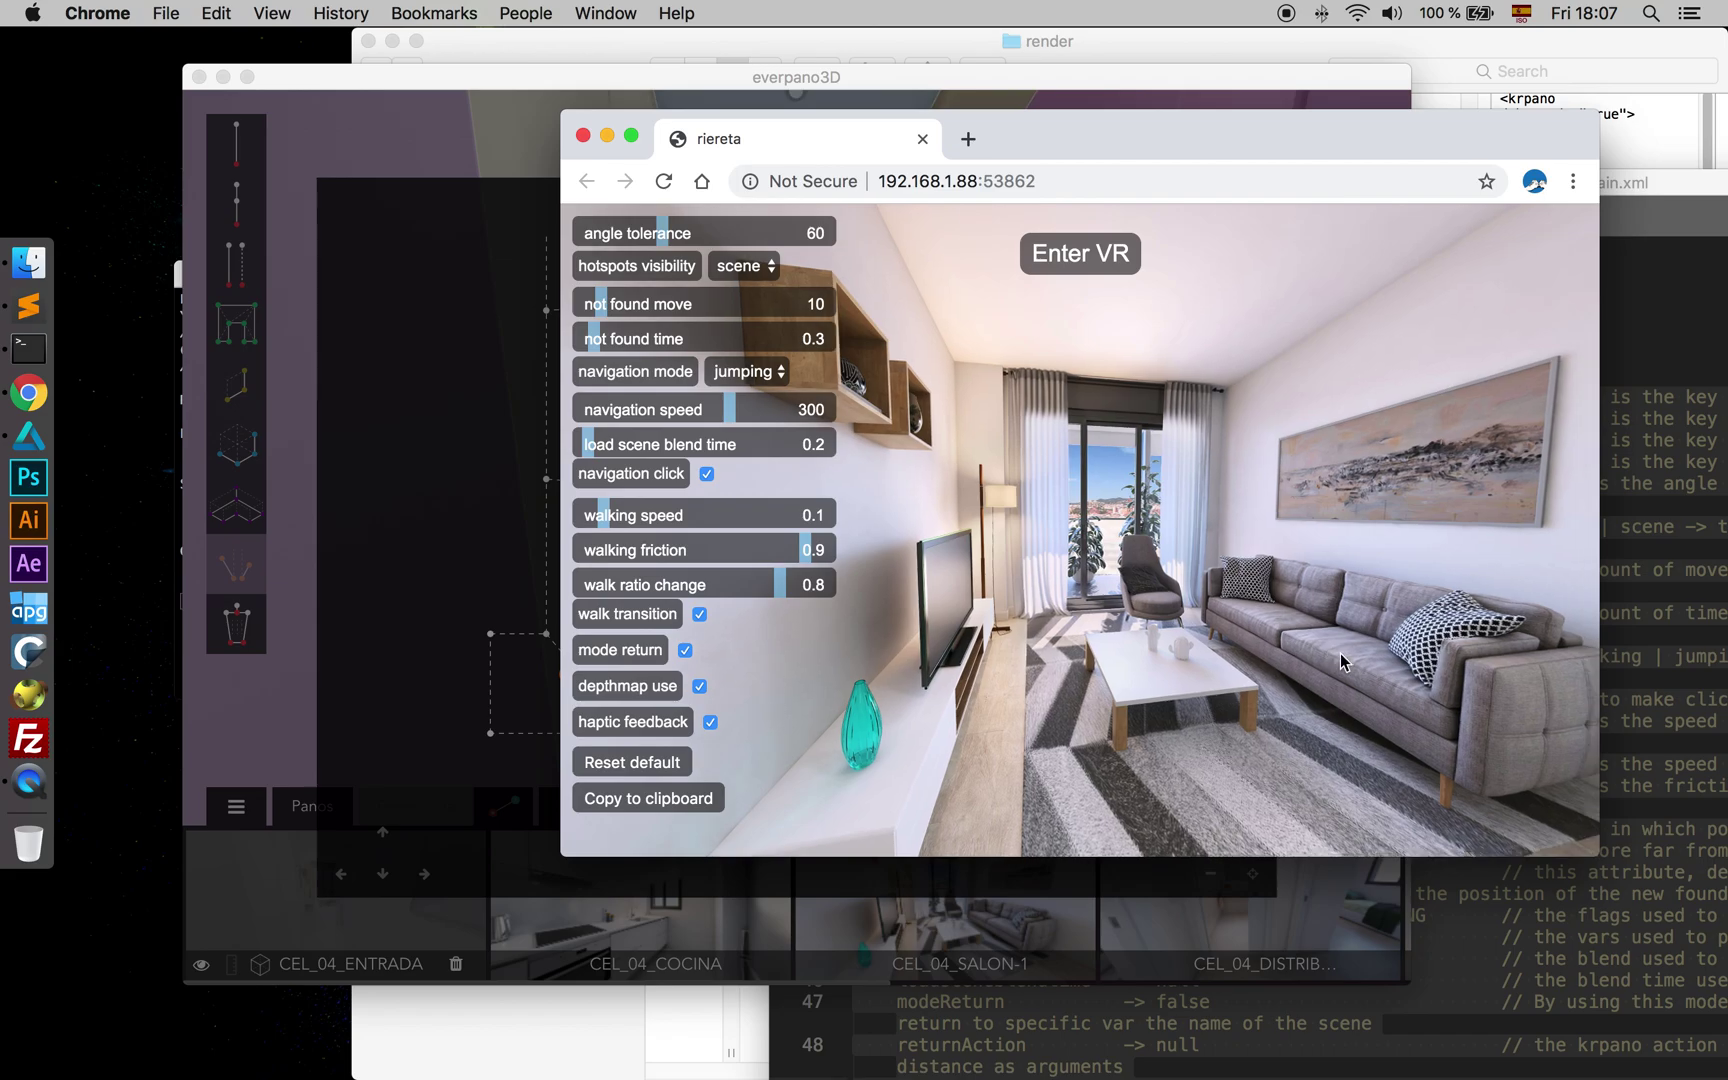
pyautogui.click(1341, 653)
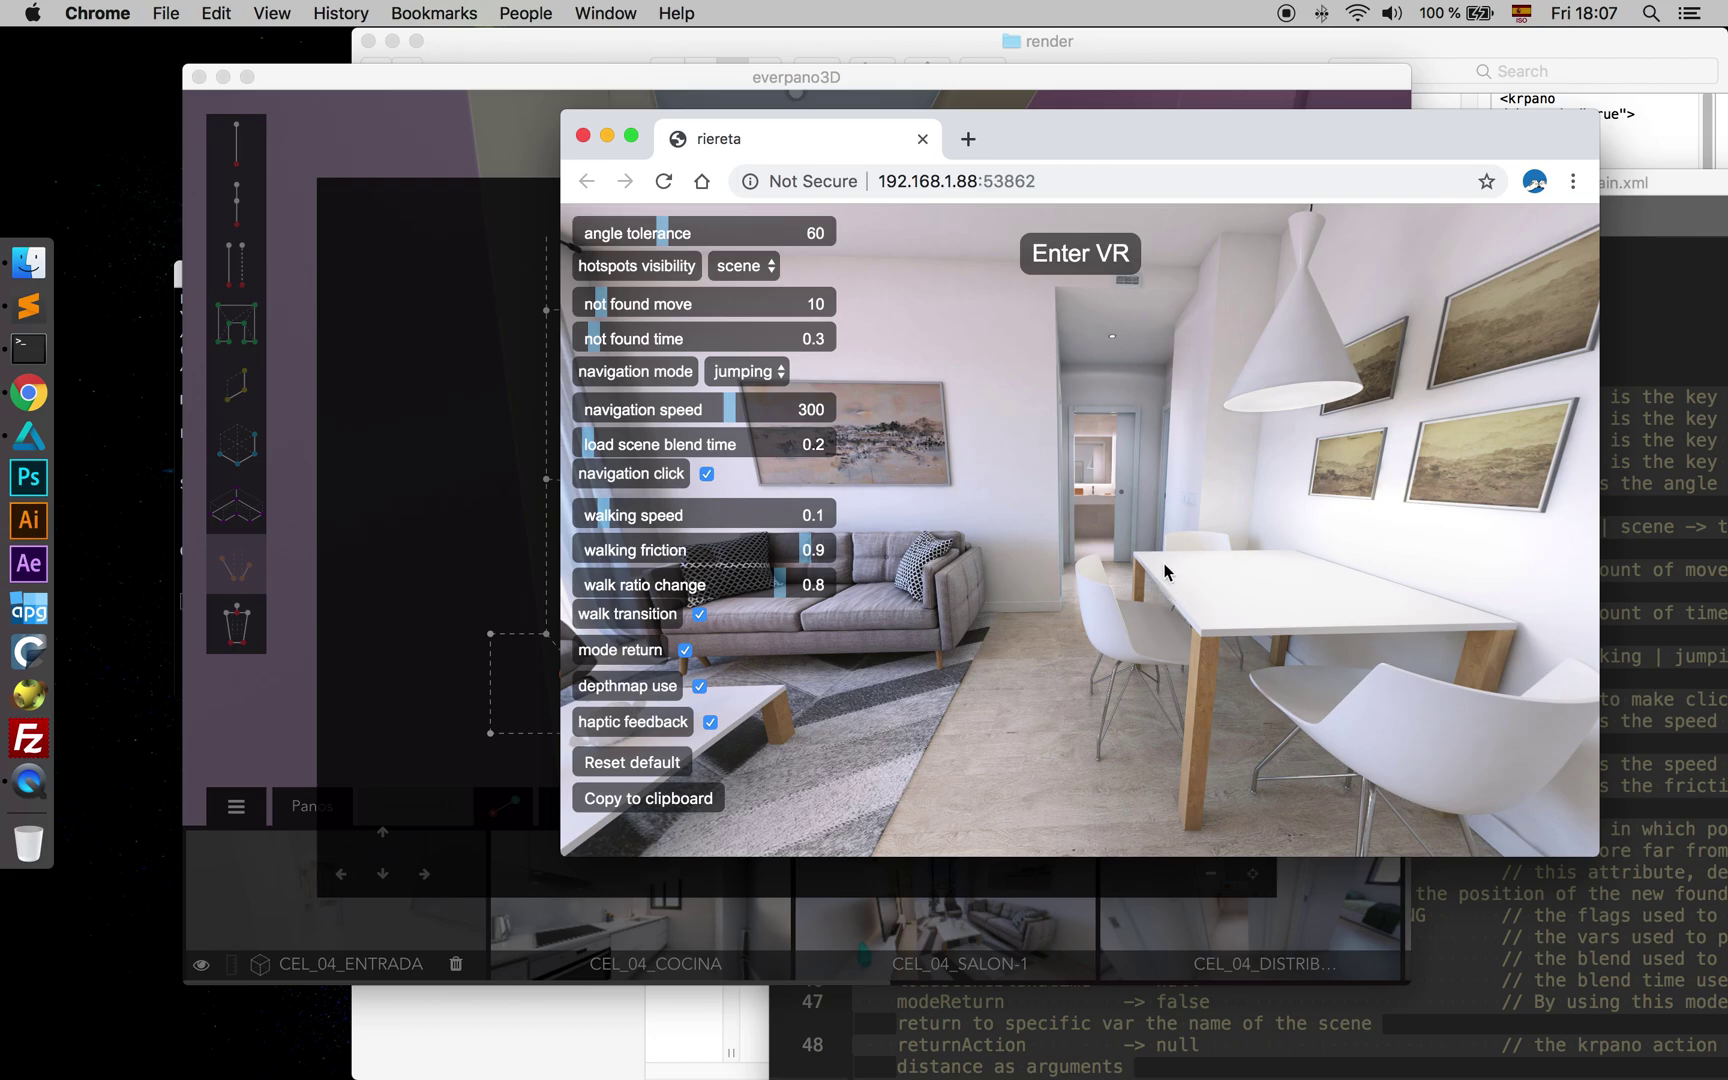
pyautogui.click(1152, 577)
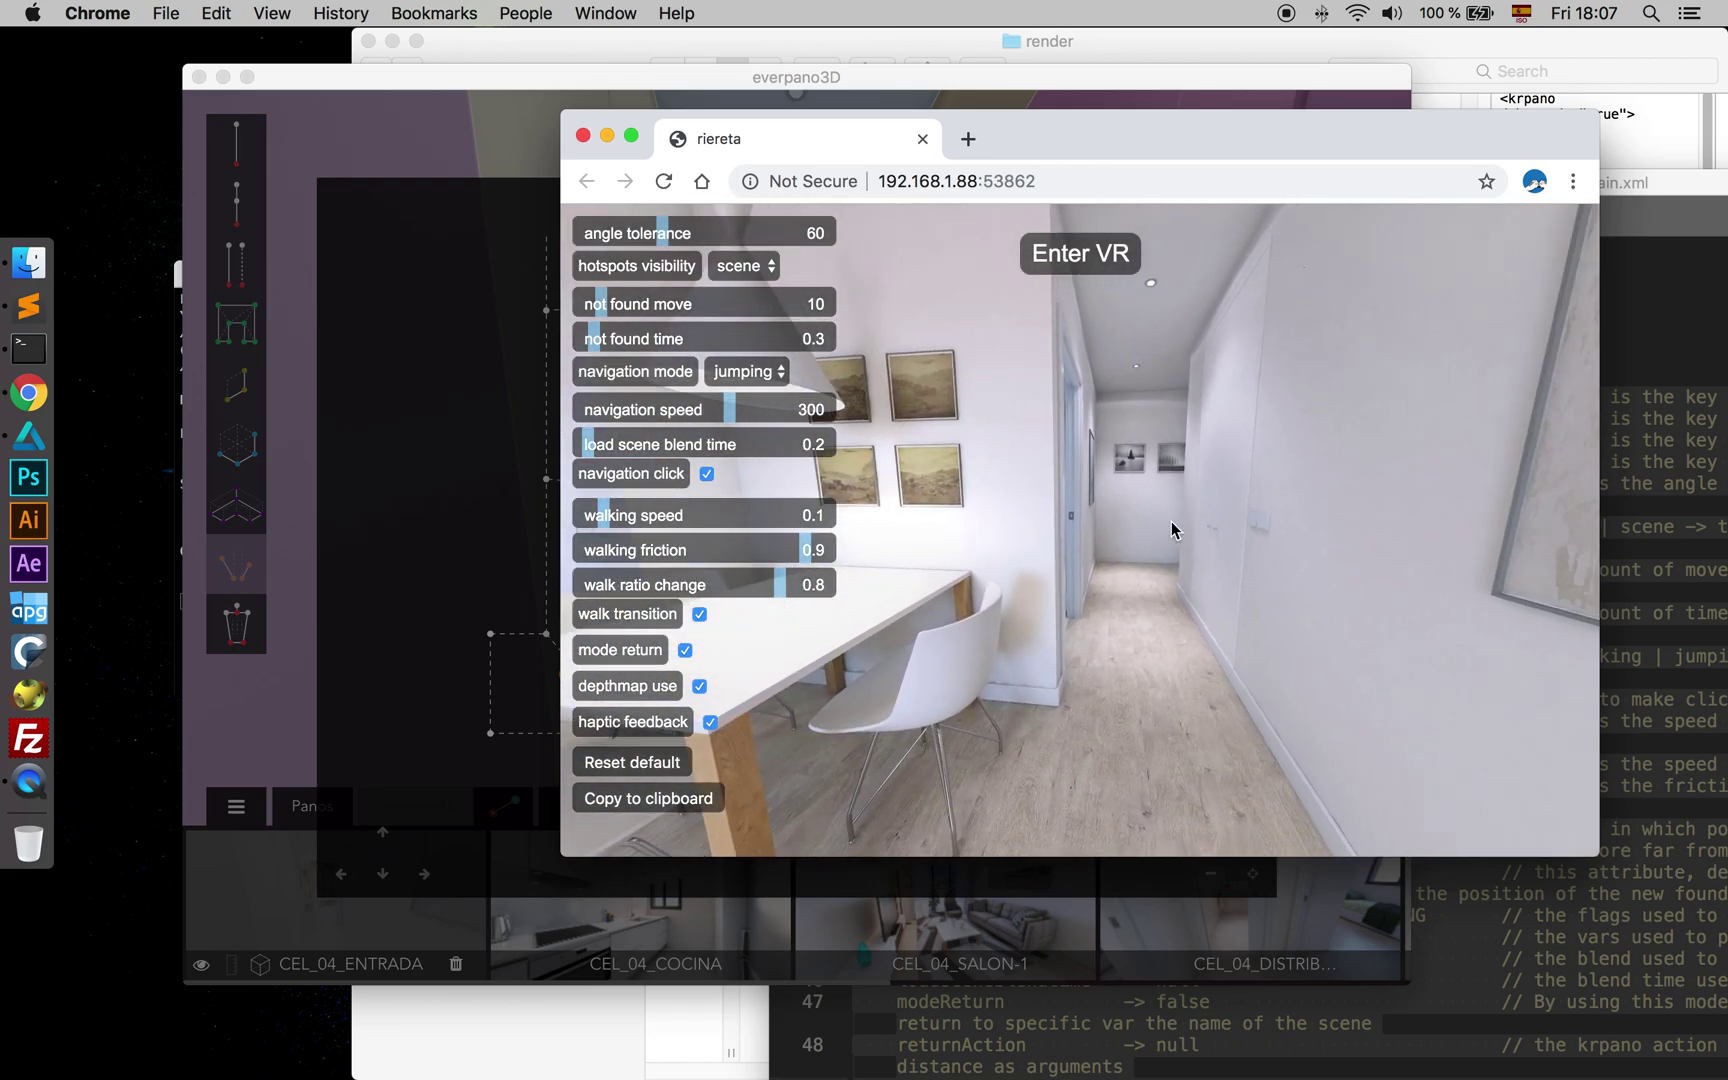
pyautogui.click(1115, 503)
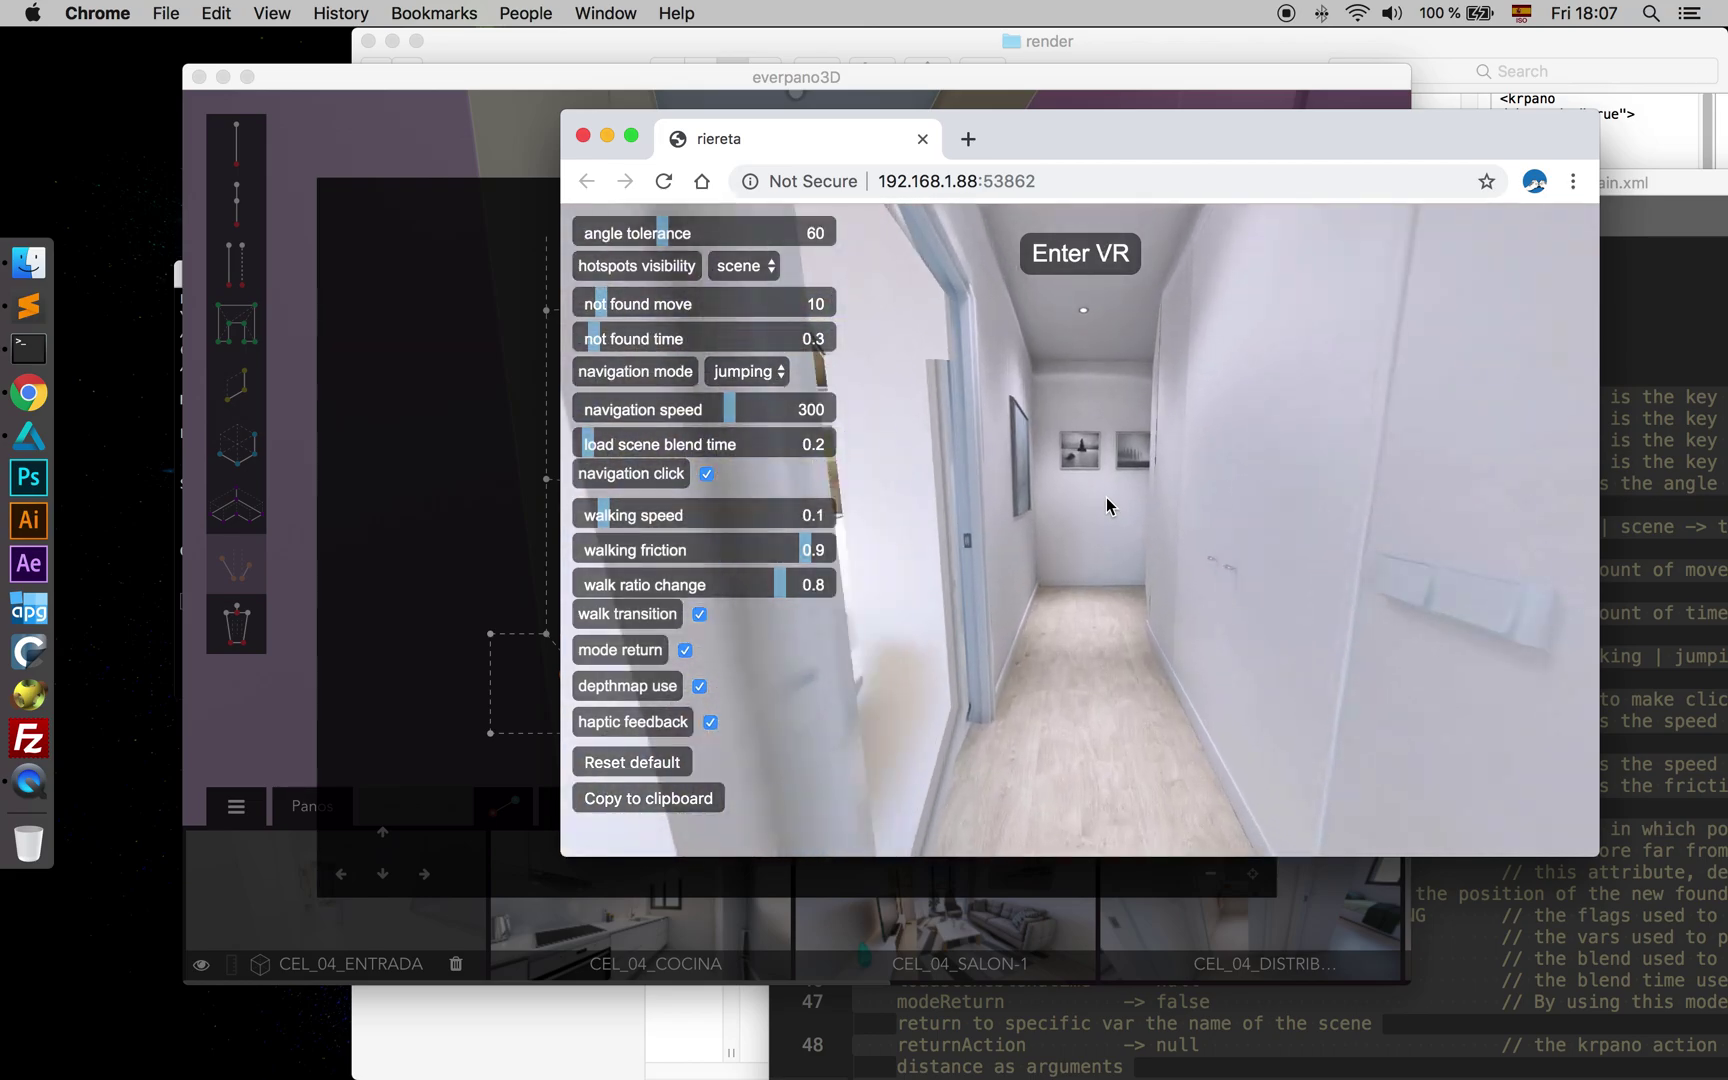
pyautogui.moveTo(1014, 486); pyautogui.dragTo(1150, 522)
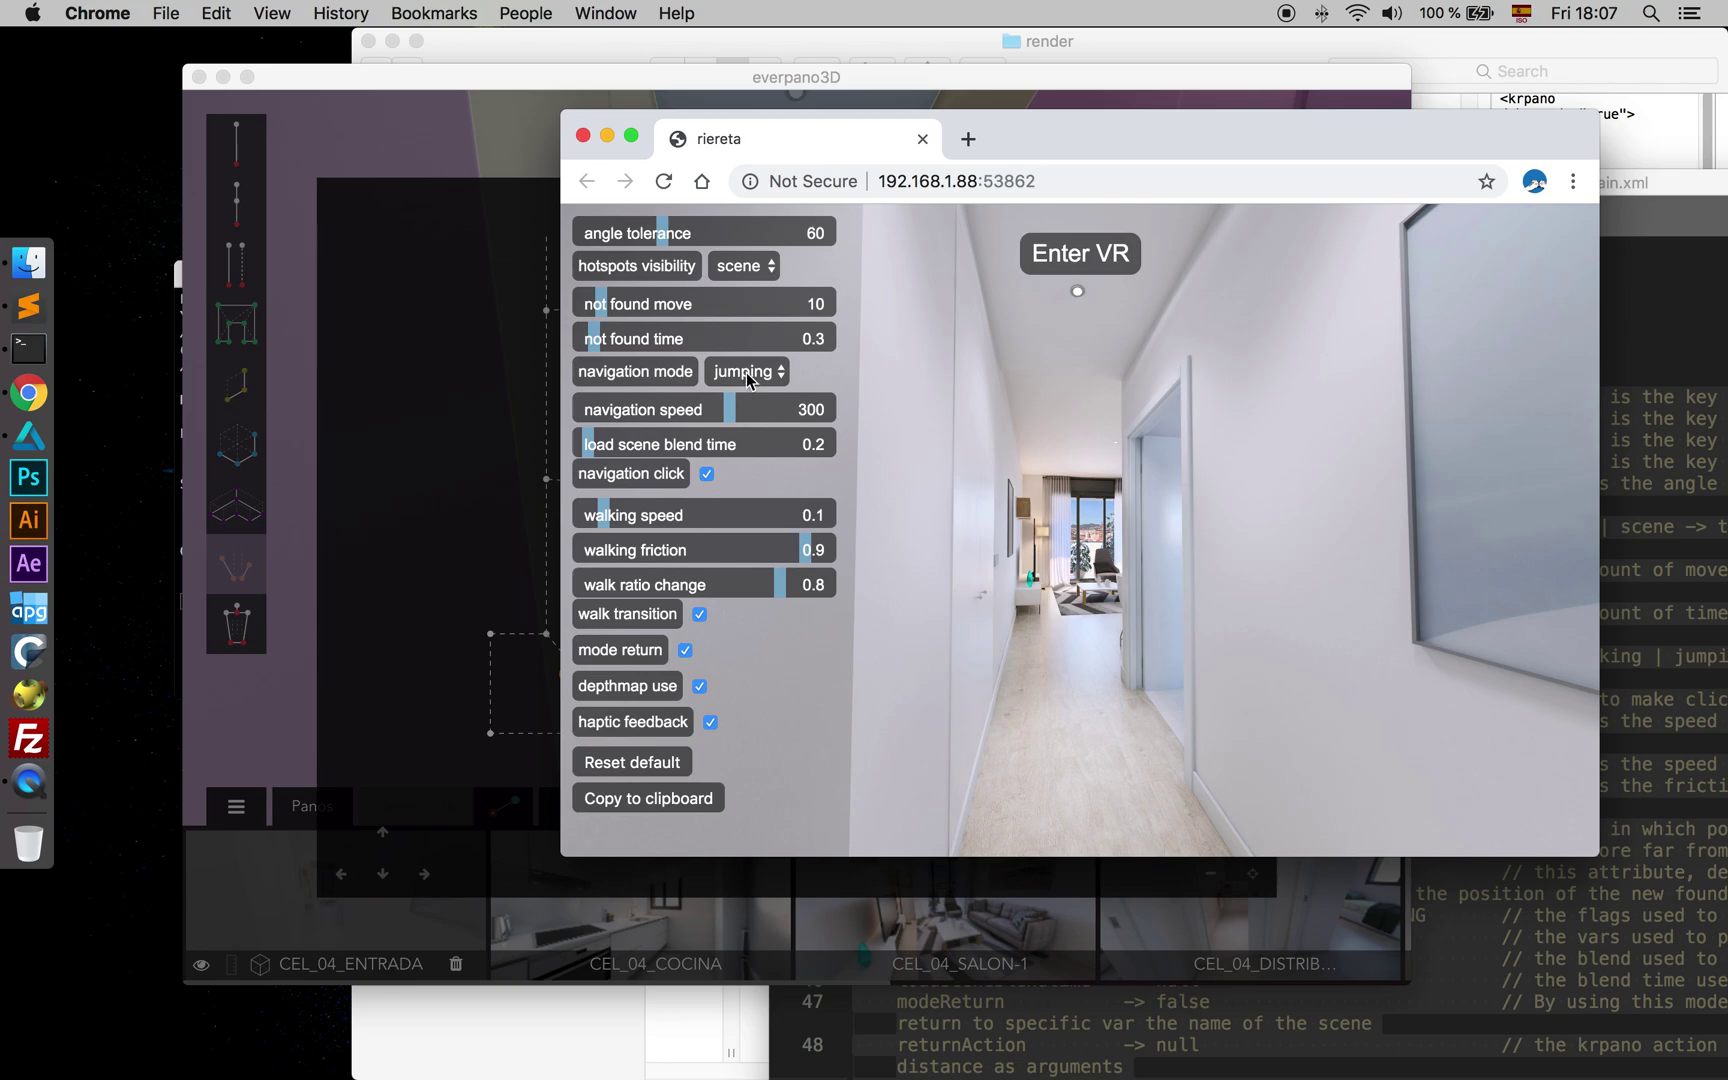
# - Shift the browser window slightly and set the navigation mode to walking
pyautogui.moveTo(1064, 144); pyautogui.dragTo(997, 134)
pyautogui.click(683, 368)
pyautogui.click(677, 382)
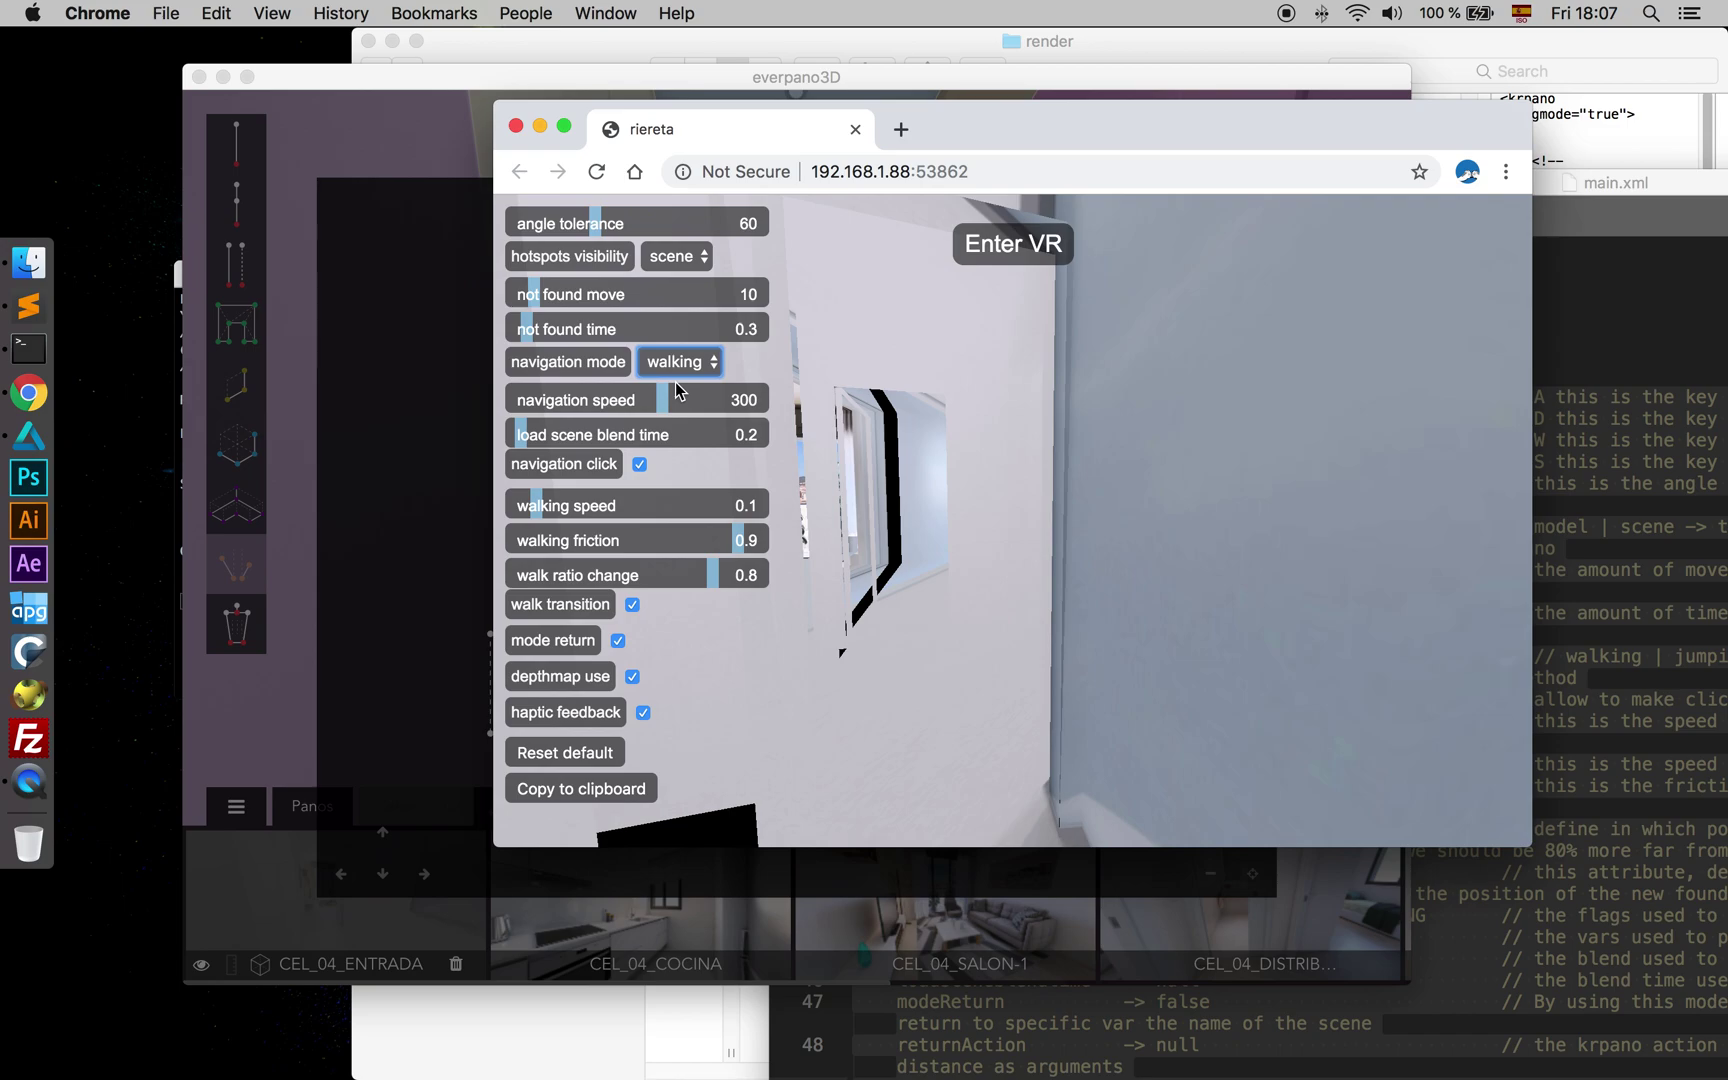
# - Test walking mode by moving down the hallway from the entrance to the living room, and set the navigation speed to 282
pyautogui.moveTo(1026, 443); pyautogui.dragTo(1041, 486)
pyautogui.press('w')
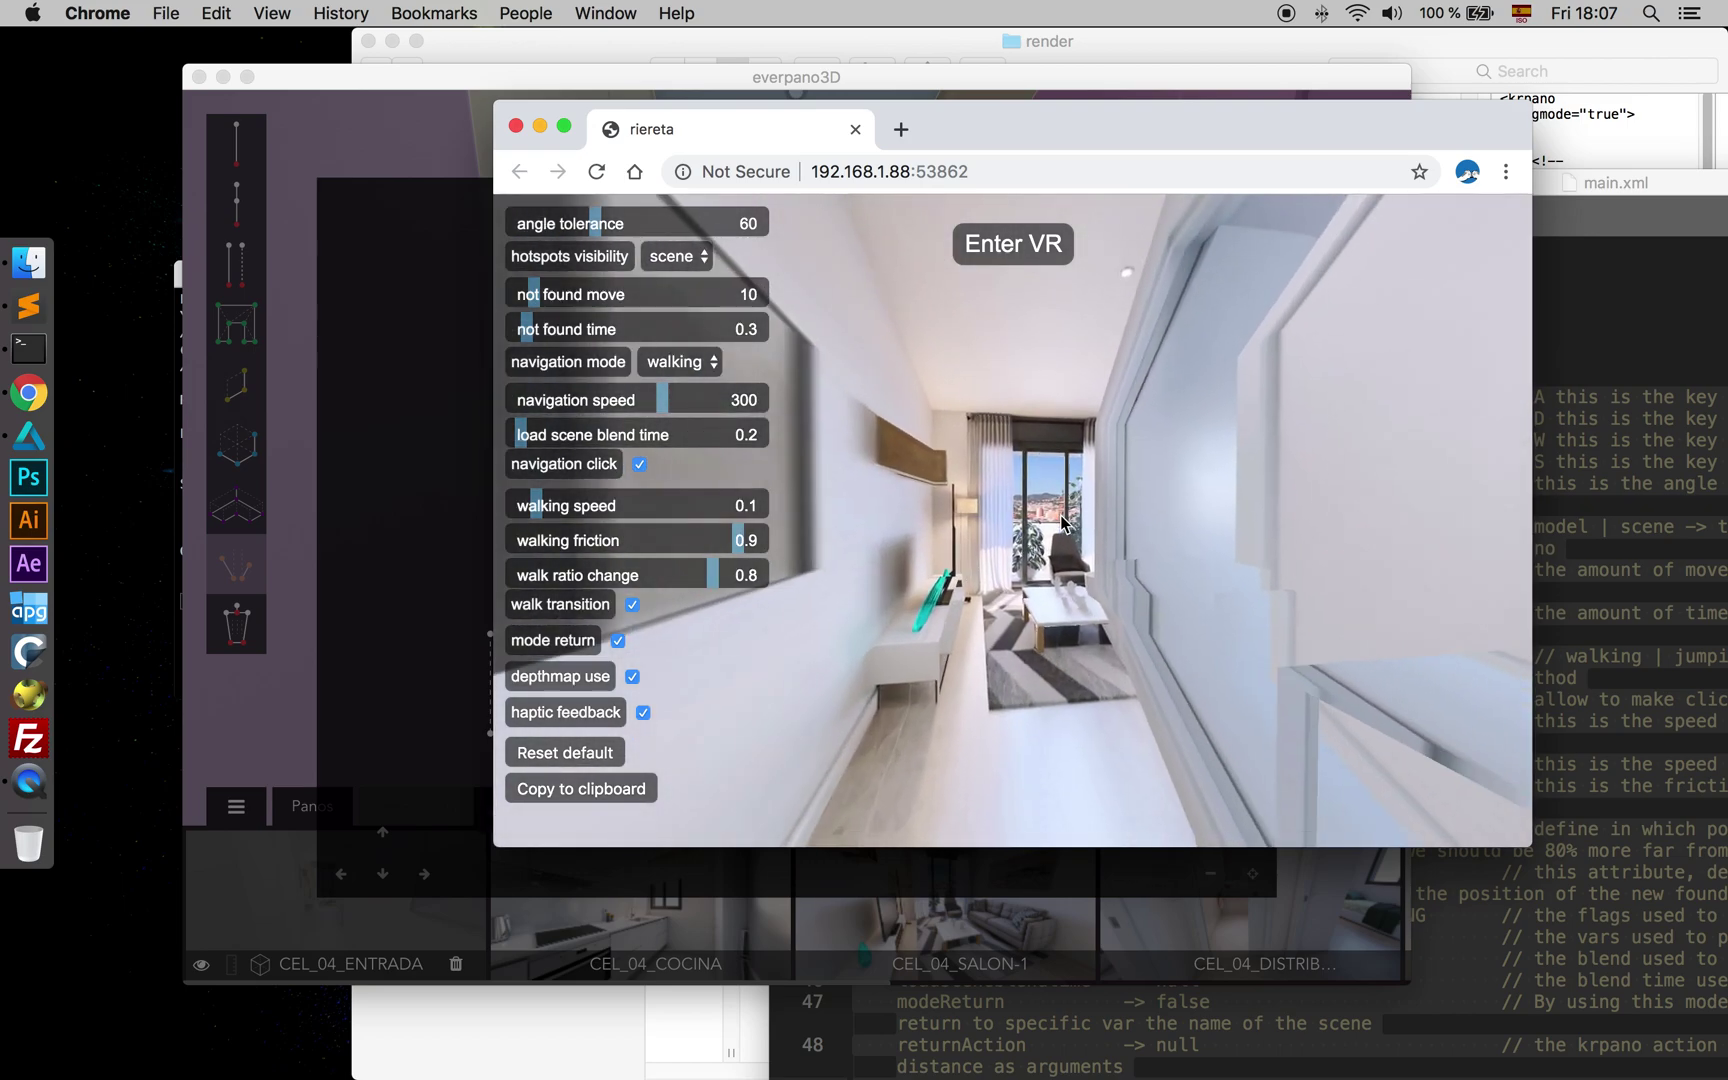
pyautogui.moveTo(1132, 523); pyautogui.dragTo(980, 520)
pyautogui.moveTo(1293, 525); pyautogui.dragTo(987, 498)
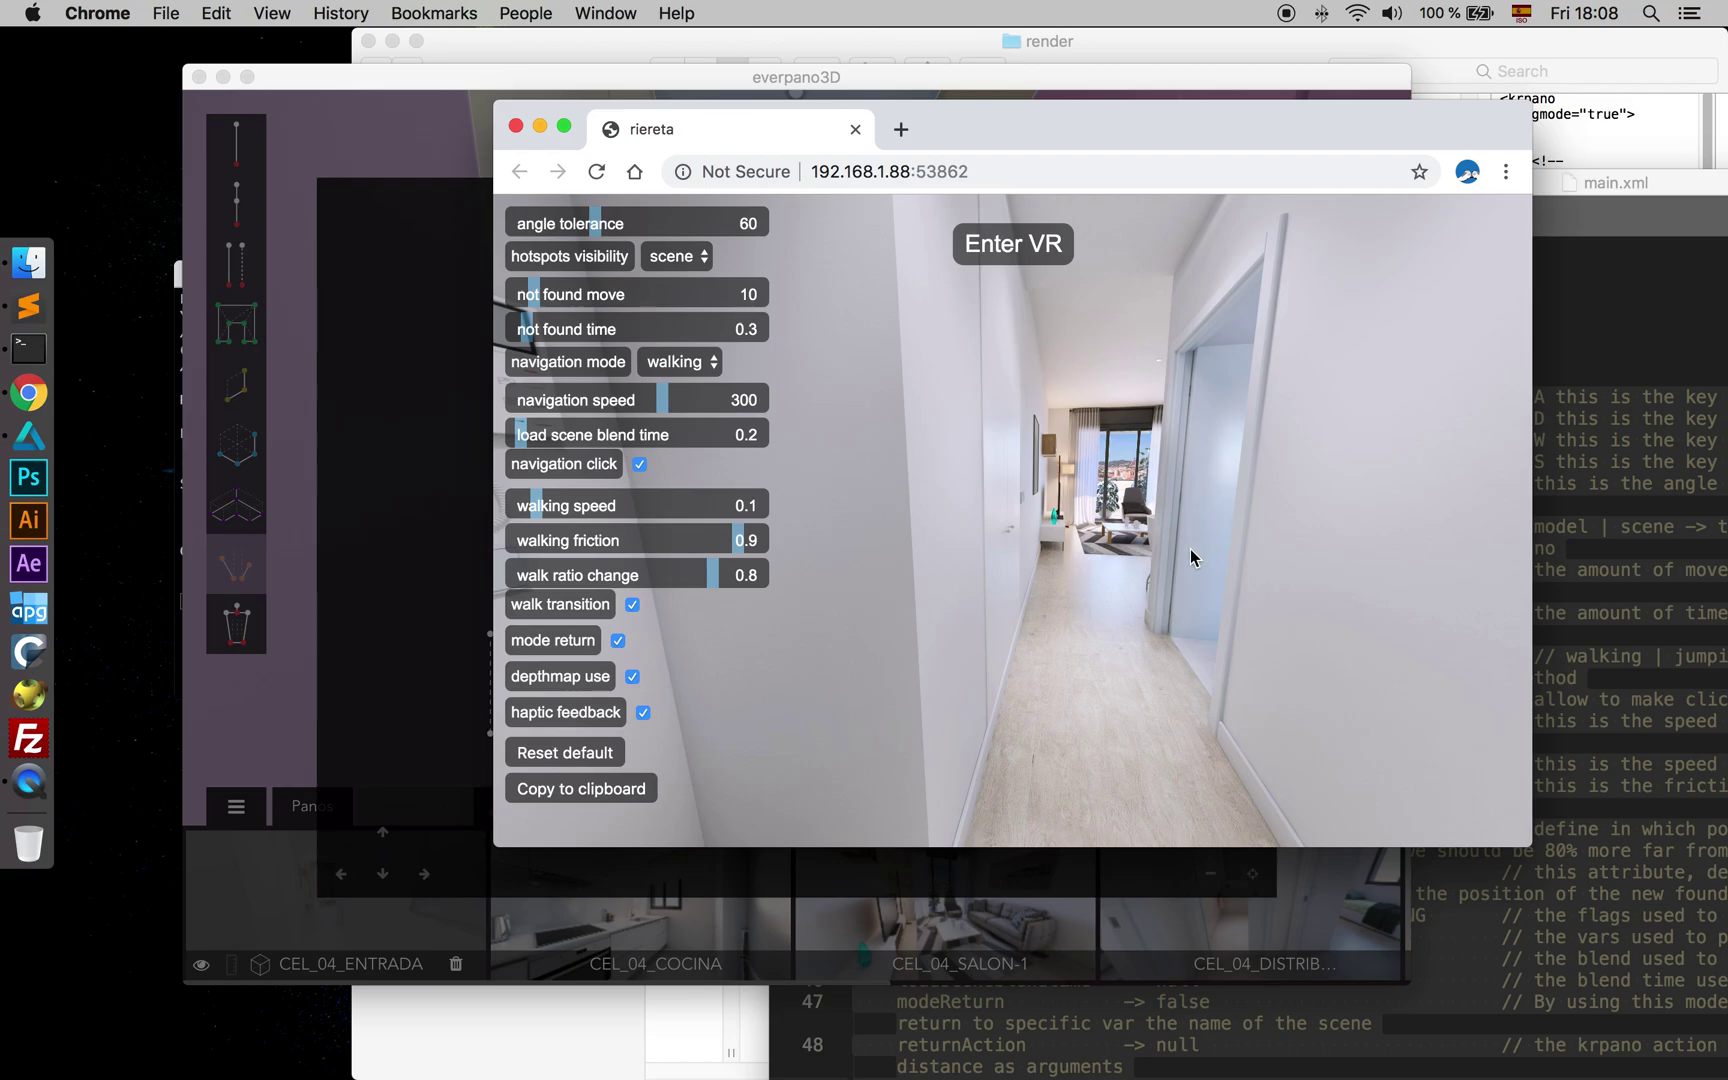
pyautogui.press('w')
pyautogui.moveTo(1166, 574); pyautogui.dragTo(1045, 560)
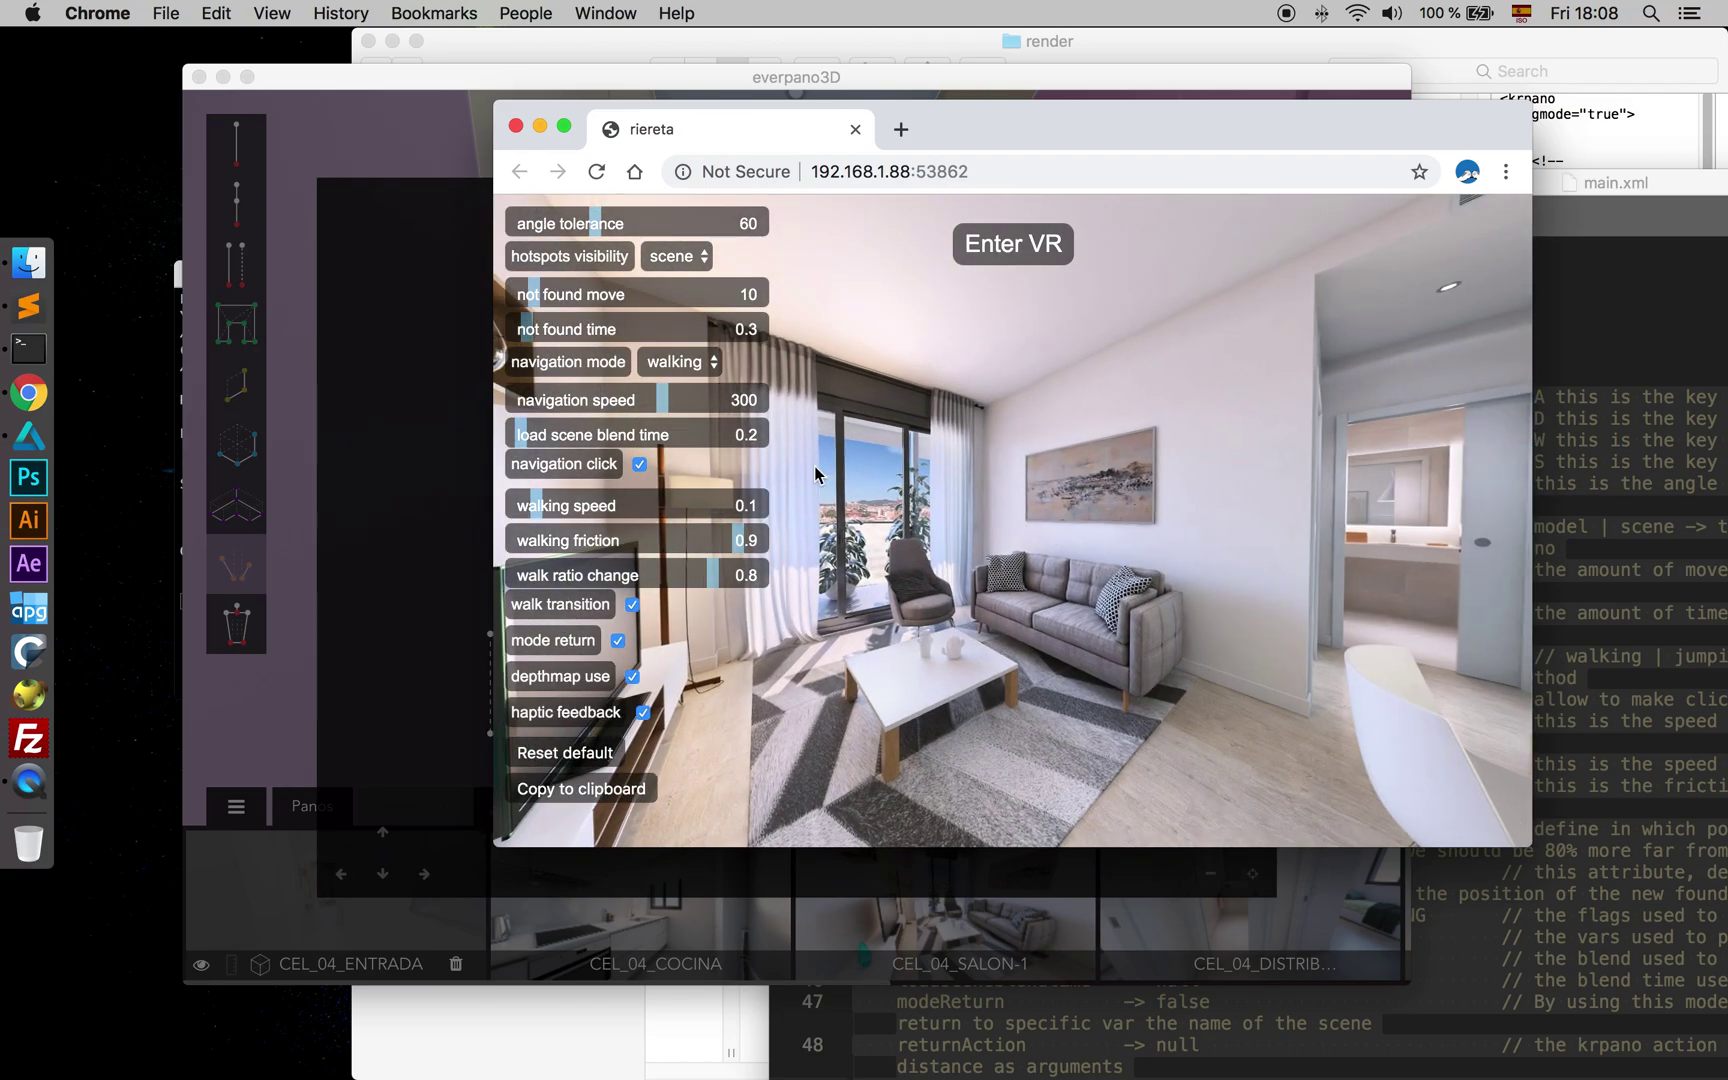
pyautogui.moveTo(1021, 443); pyautogui.dragTo(682, 405)
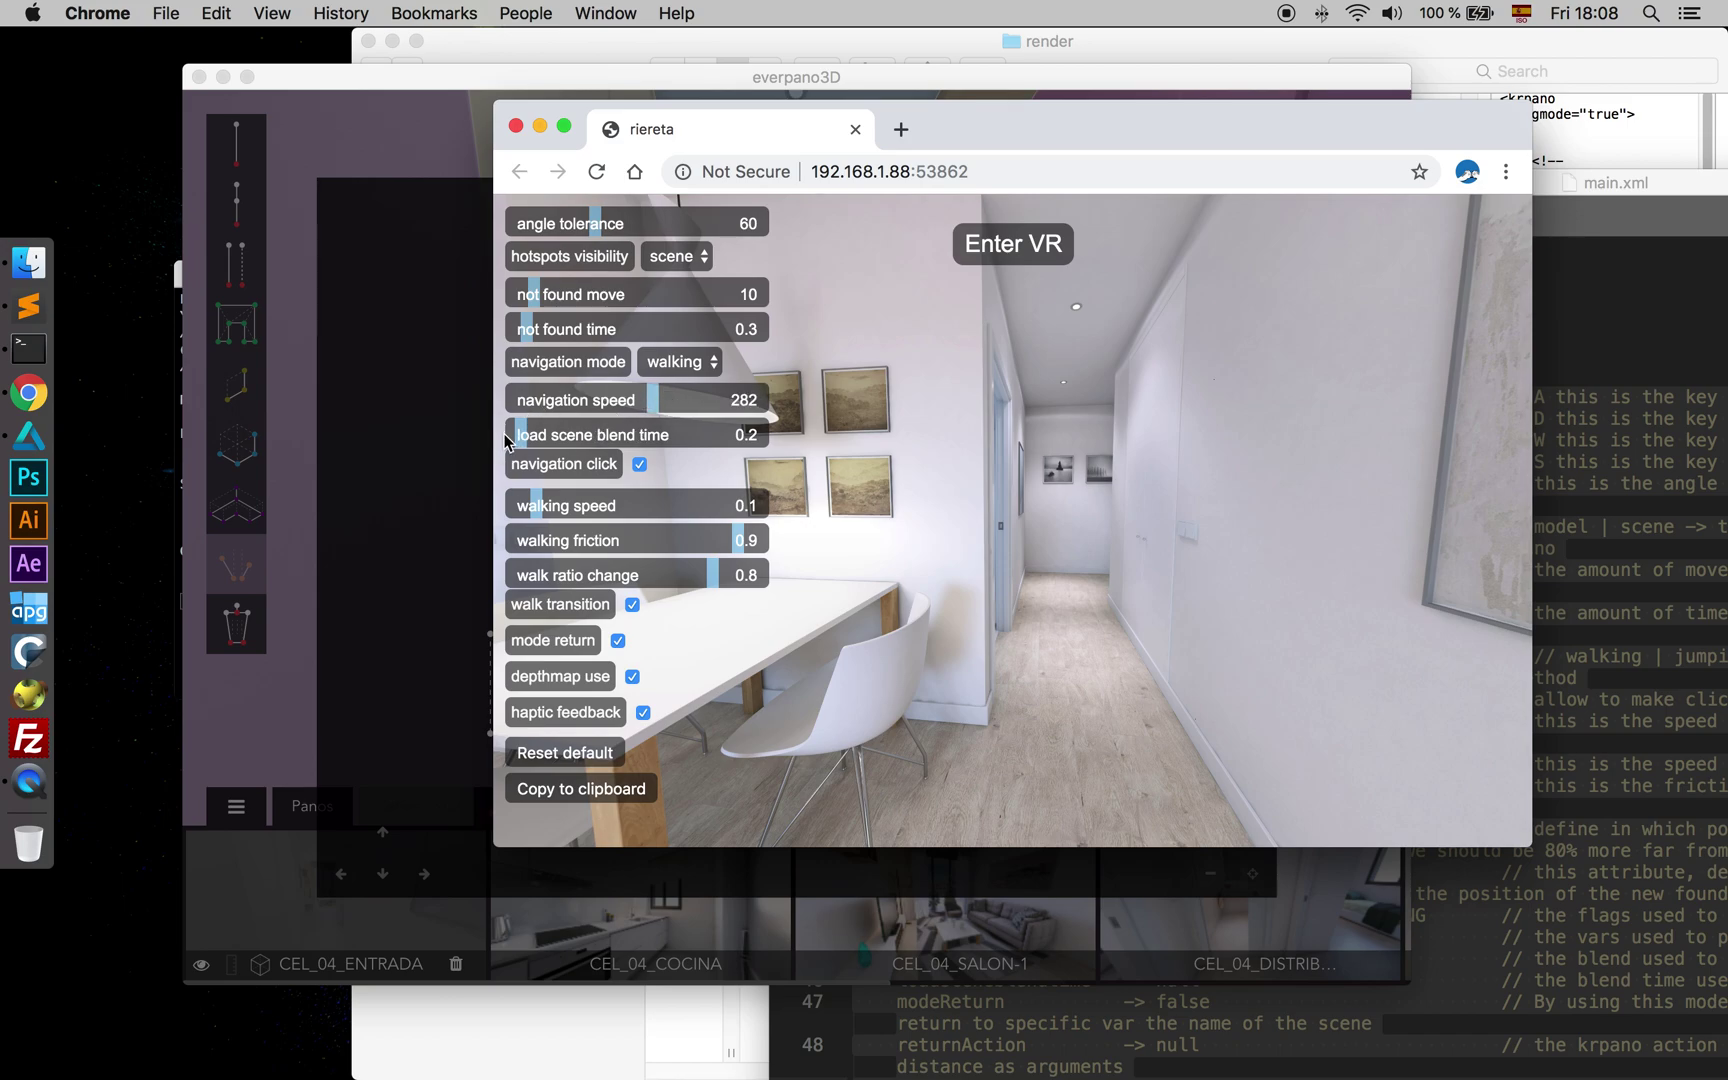
# - Set the walking speed to 0.55 and test it by walking to the end of the hallway and back toward the living room
pyautogui.click(688, 367)
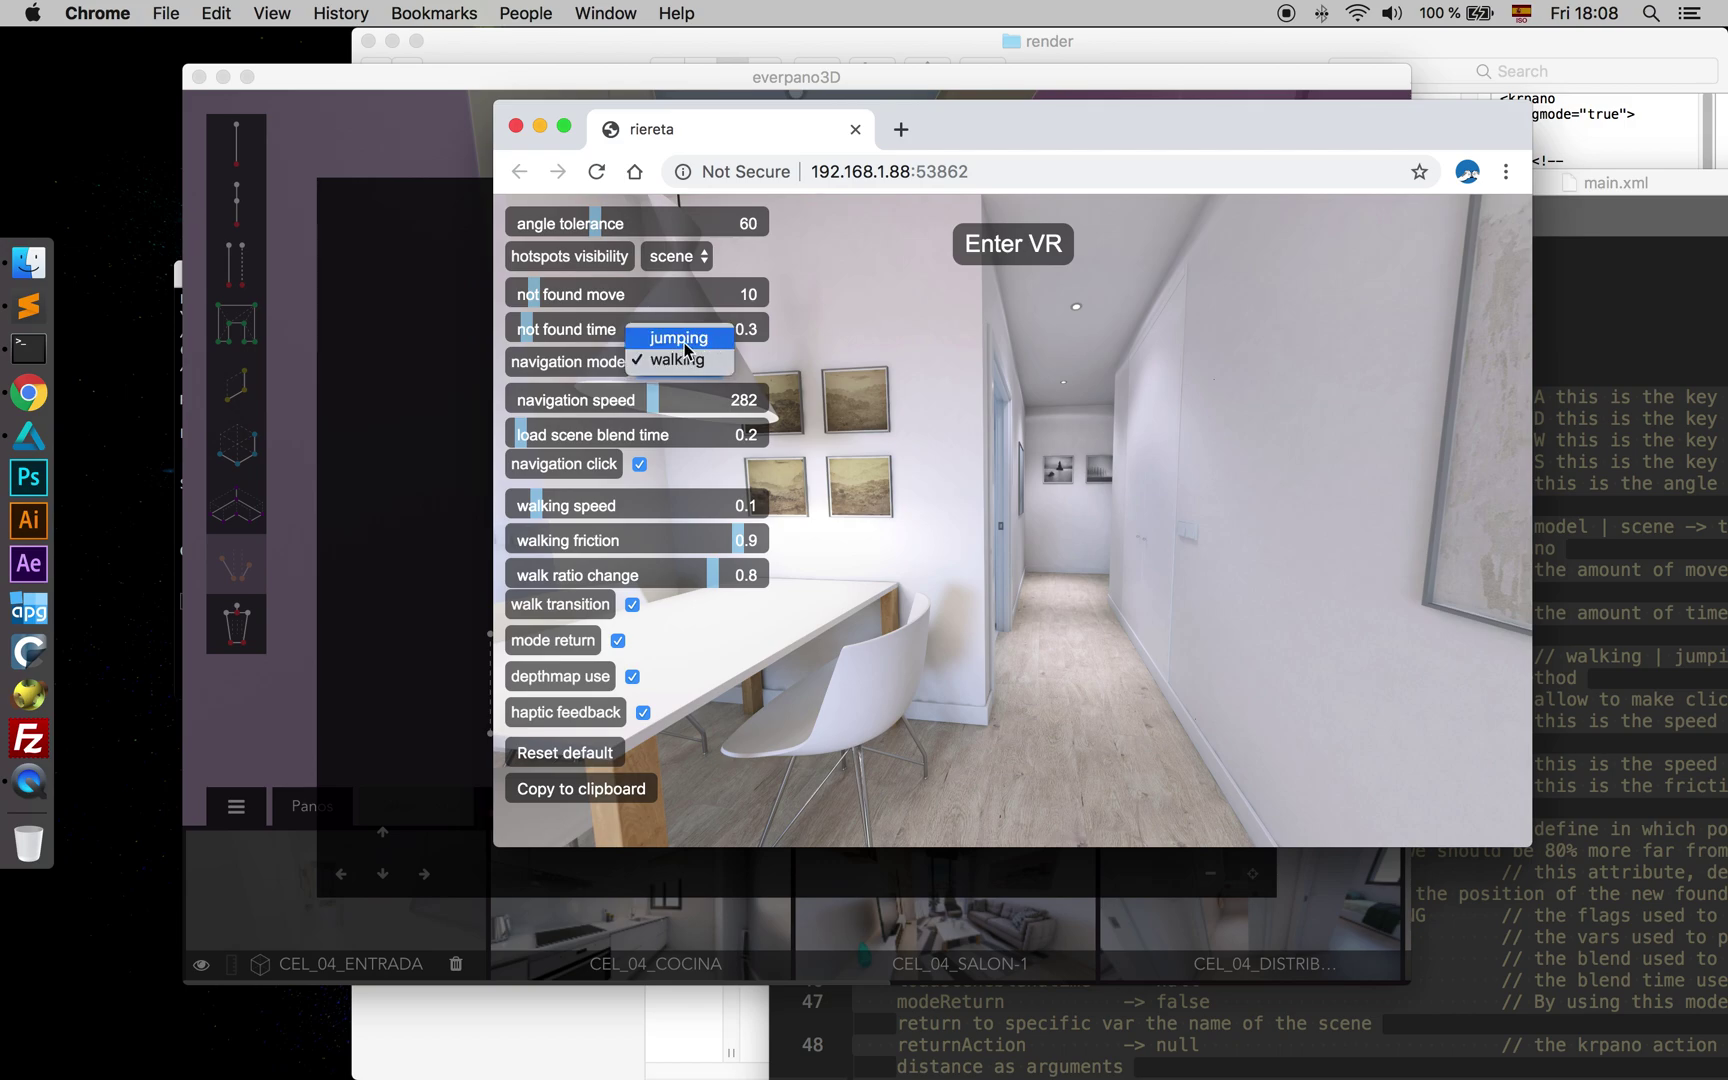
pyautogui.click(561, 508)
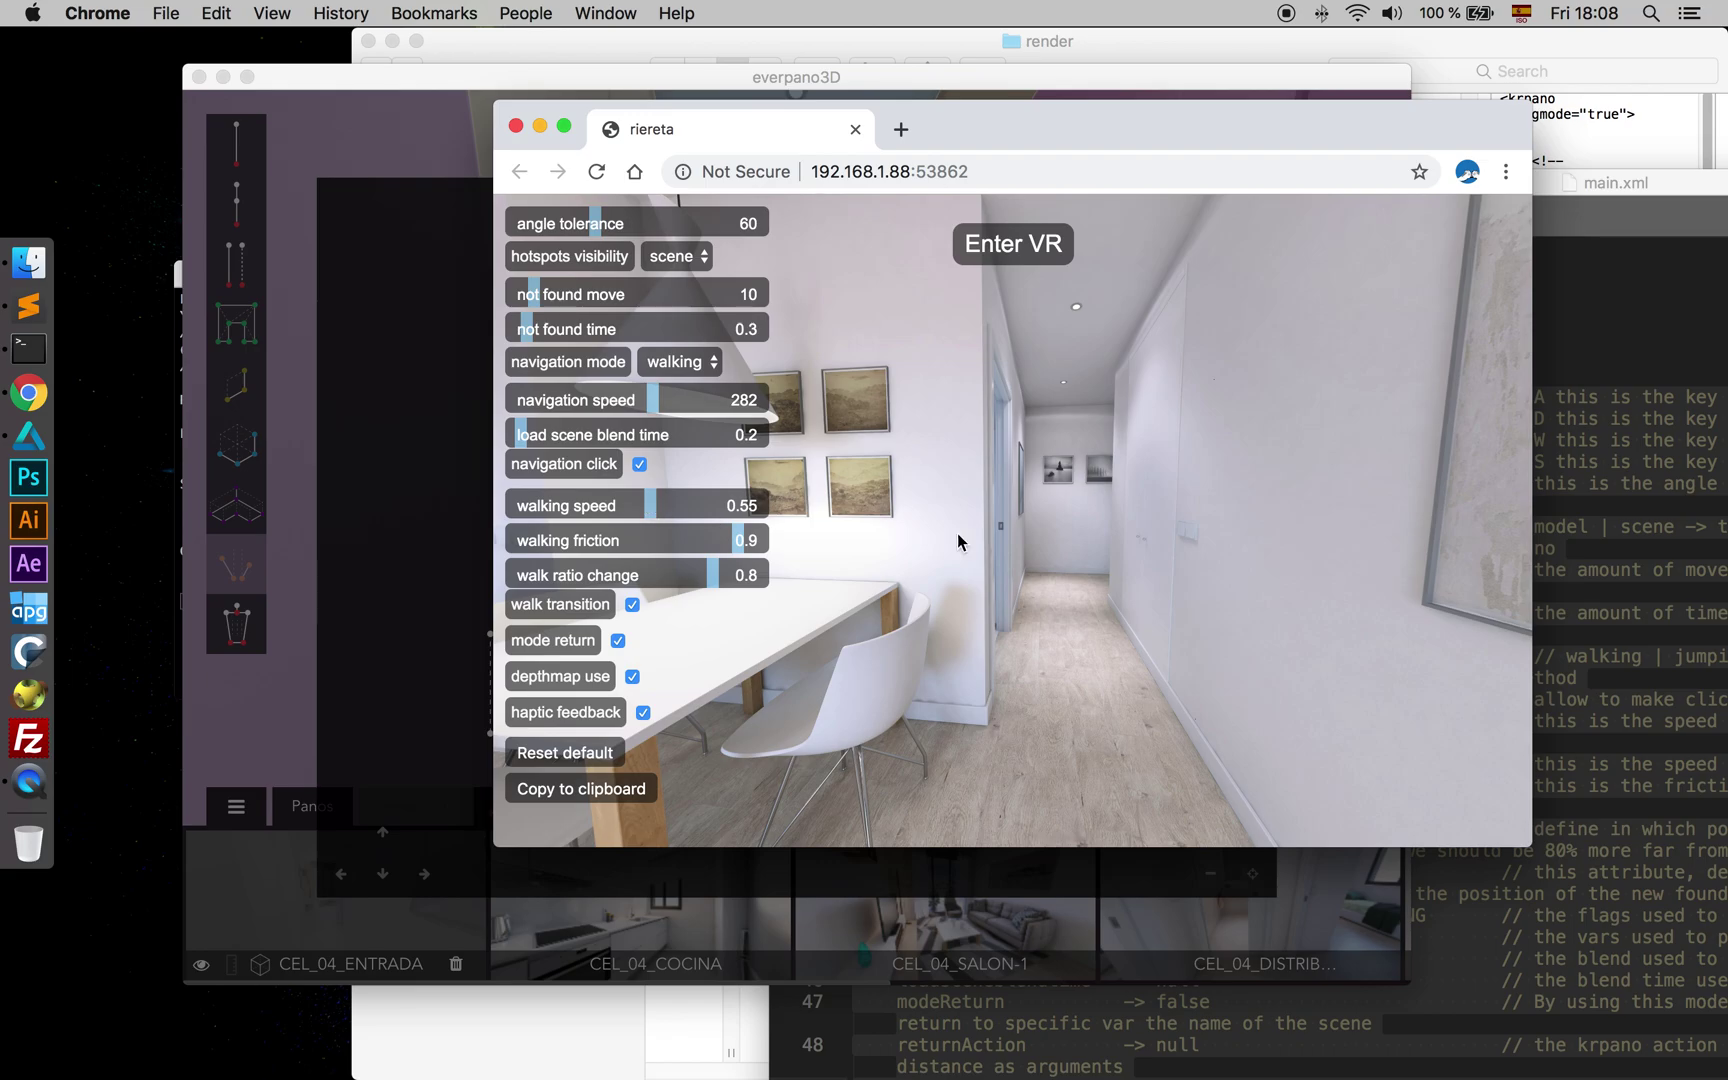
pyautogui.click(1146, 558)
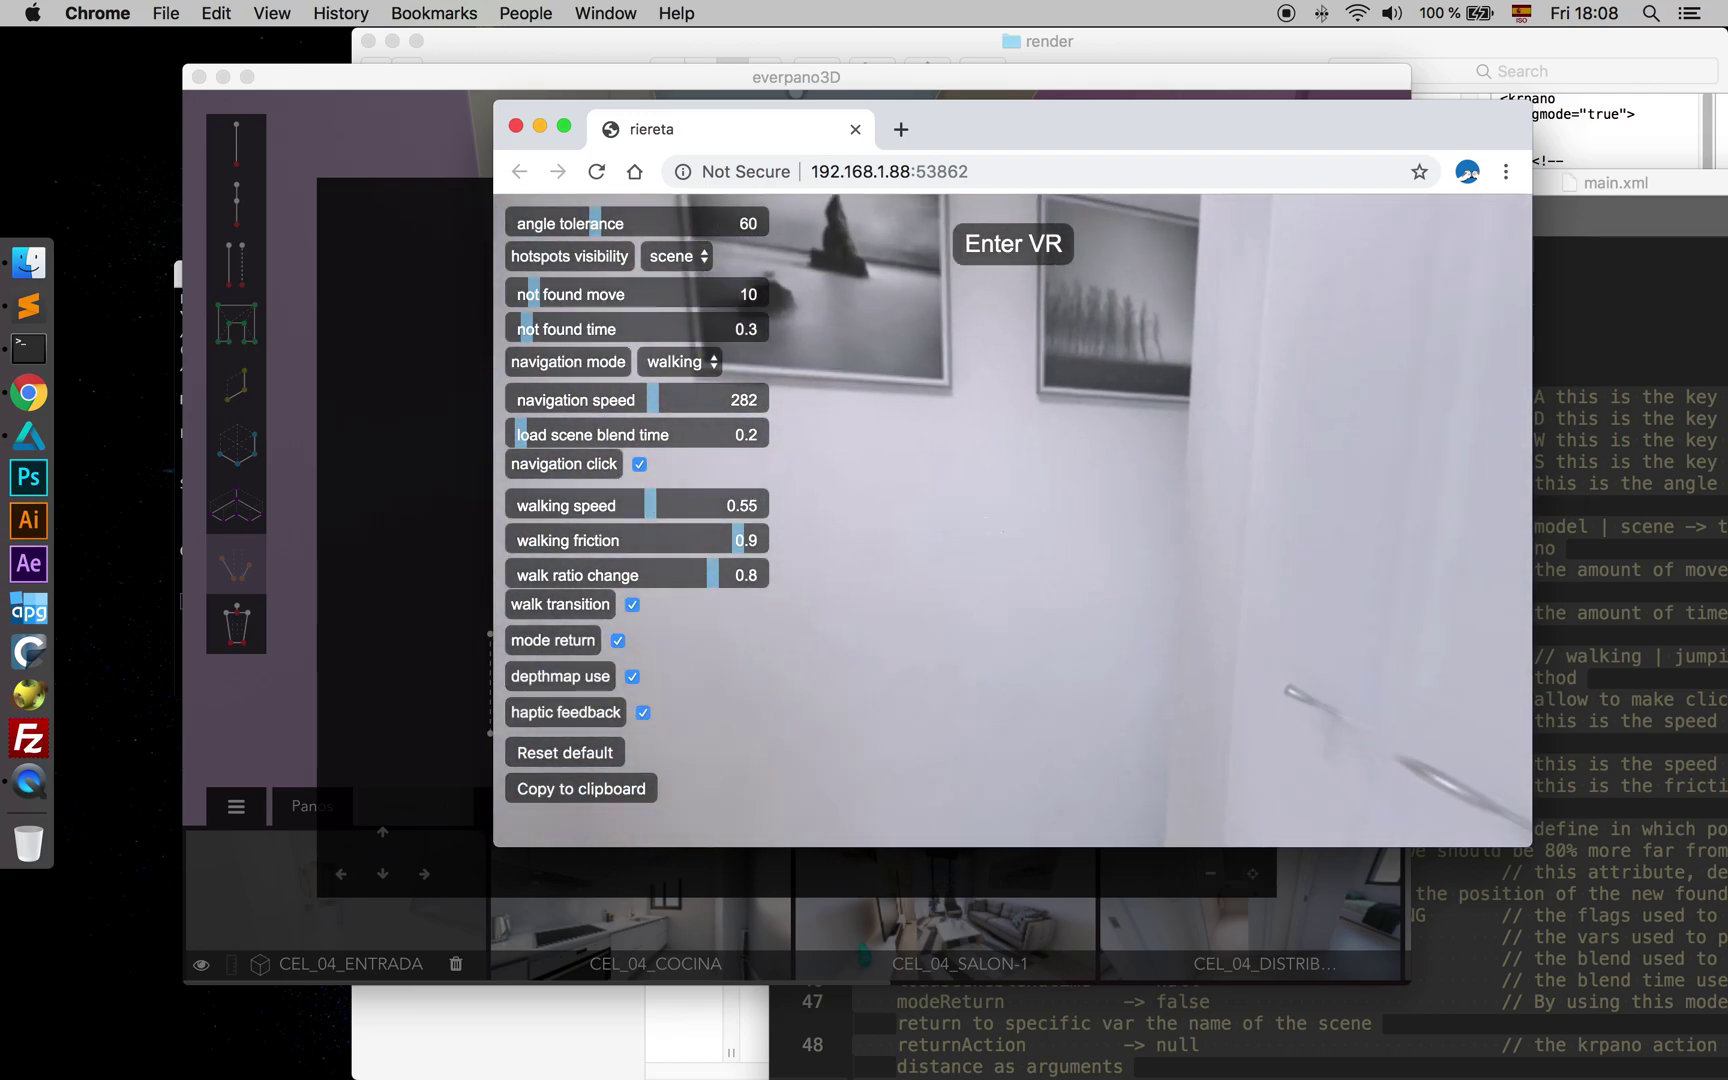
pyautogui.moveTo(1030, 519); pyautogui.dragTo(786, 504)
pyautogui.click(1001, 528)
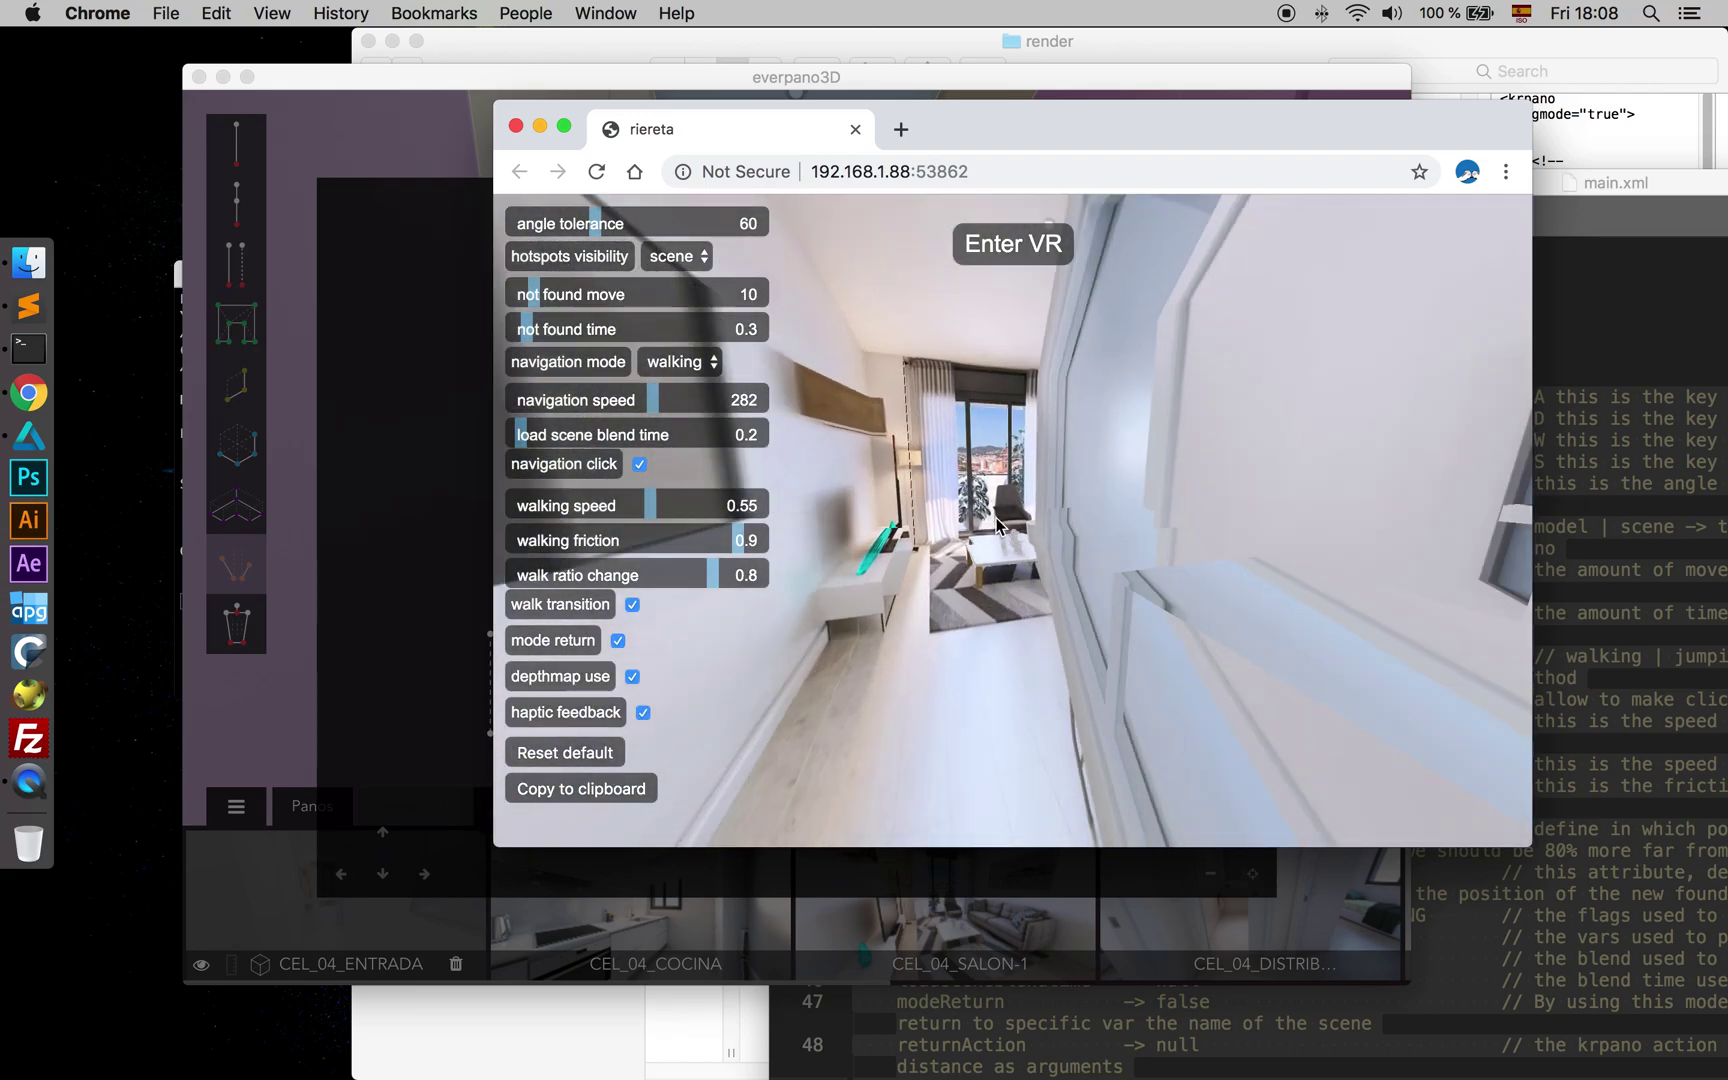
# - Set the walking friction to 0.6 and test it by walking along the hallway
pyautogui.moveTo(740, 543); pyautogui.dragTo(756, 543)
pyautogui.moveTo(1041, 545); pyautogui.dragTo(800, 530)
pyautogui.moveTo(1274, 517); pyautogui.dragTo(1160, 521)
pyautogui.click(1035, 512)
pyautogui.moveTo(1040, 530); pyautogui.dragTo(1257, 551)
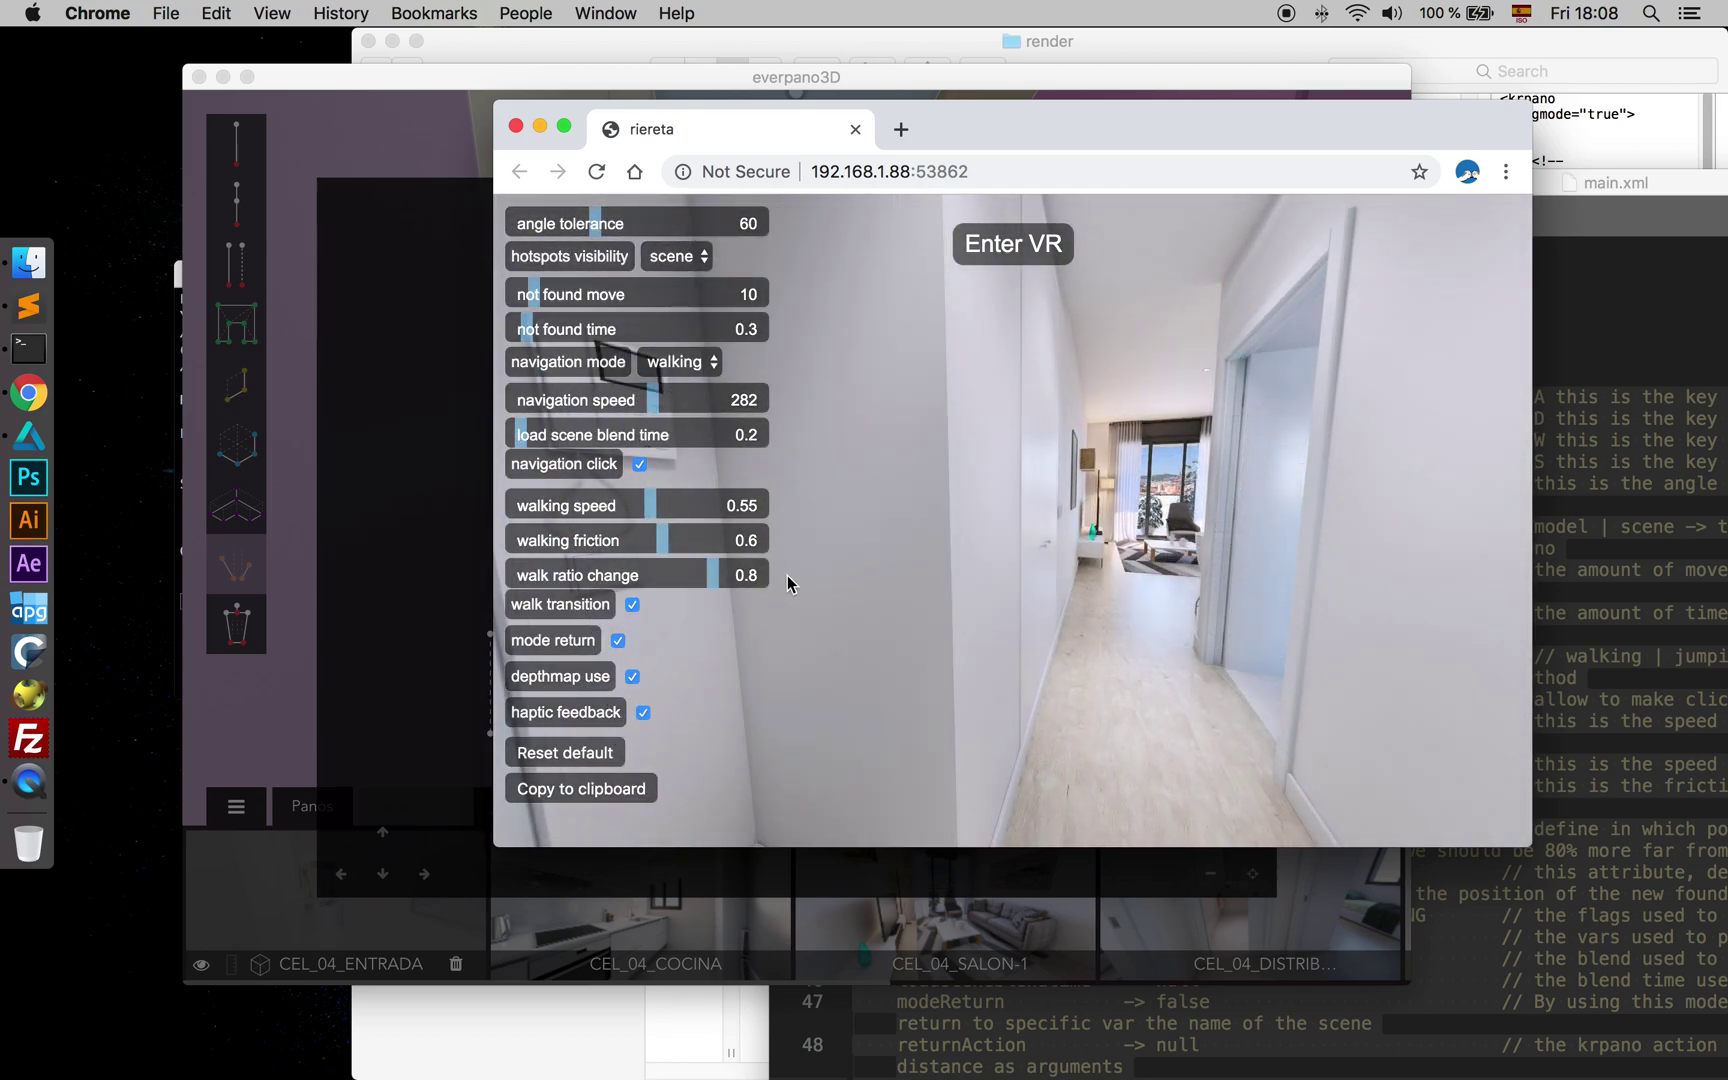
# - Set the navigation mode to jumping and jump down the hallway through the living room viewpoints
pyautogui.click(697, 364)
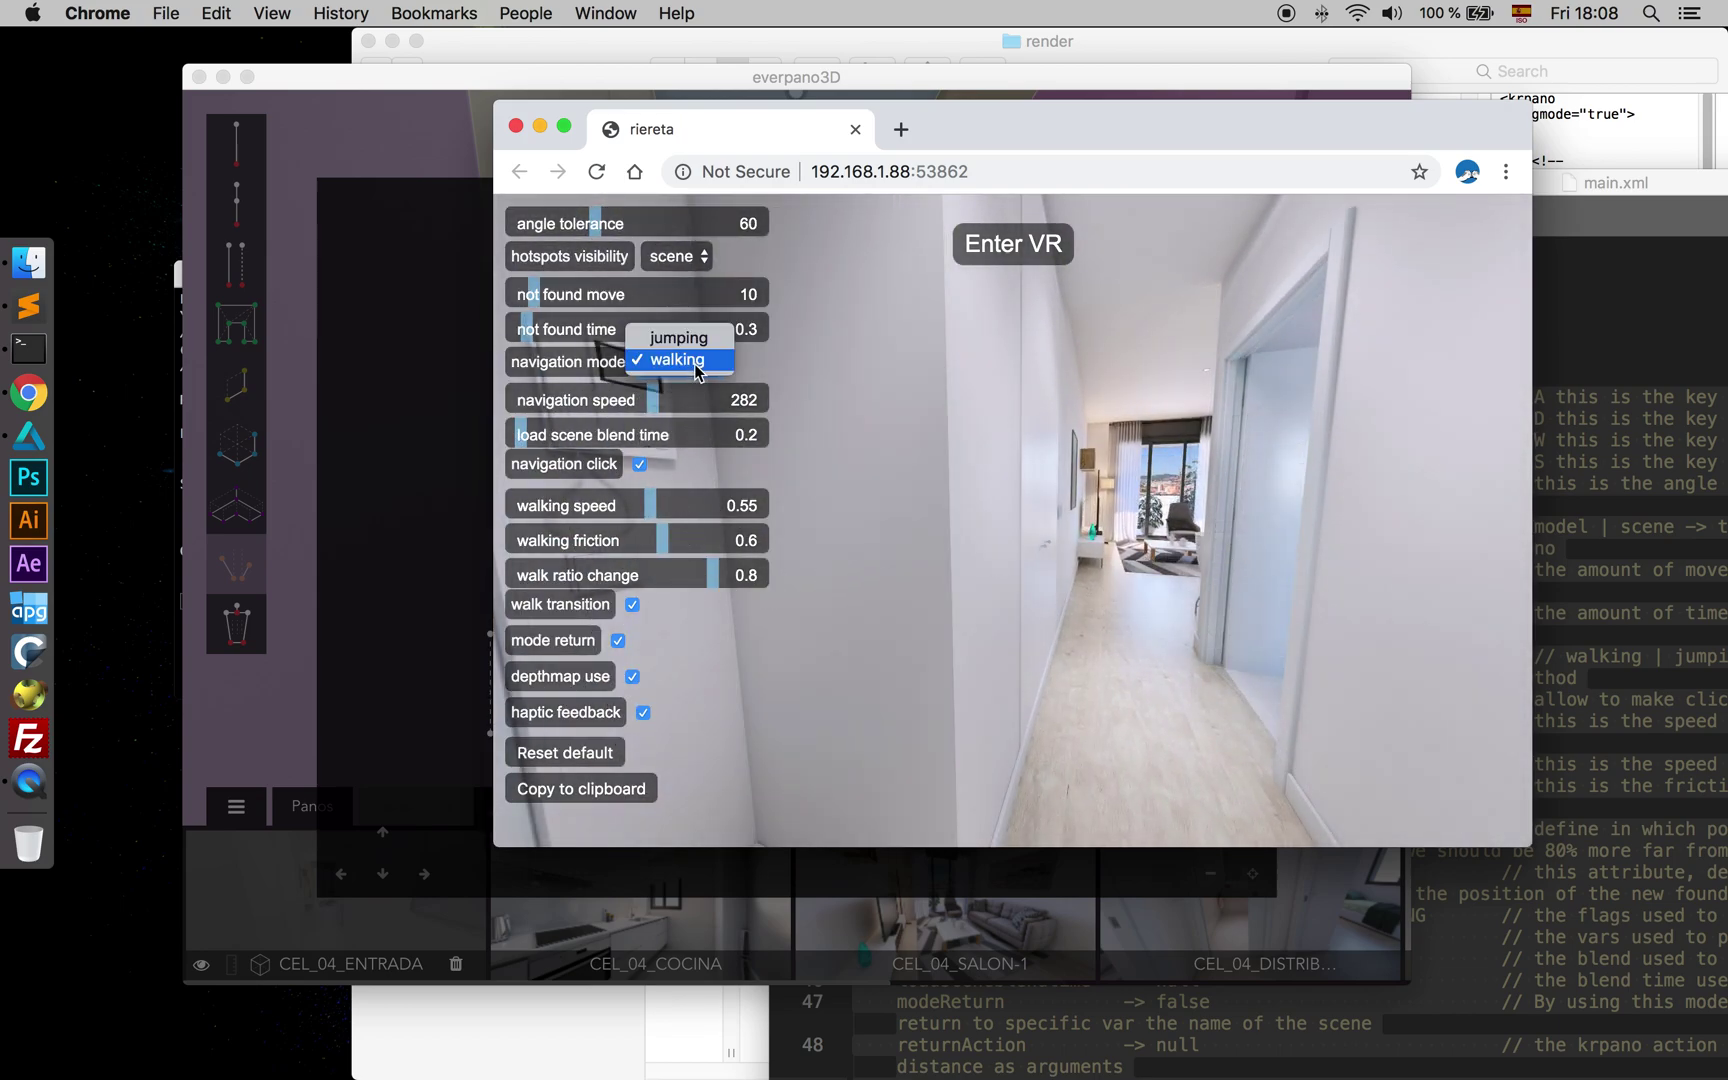
pyautogui.click(693, 342)
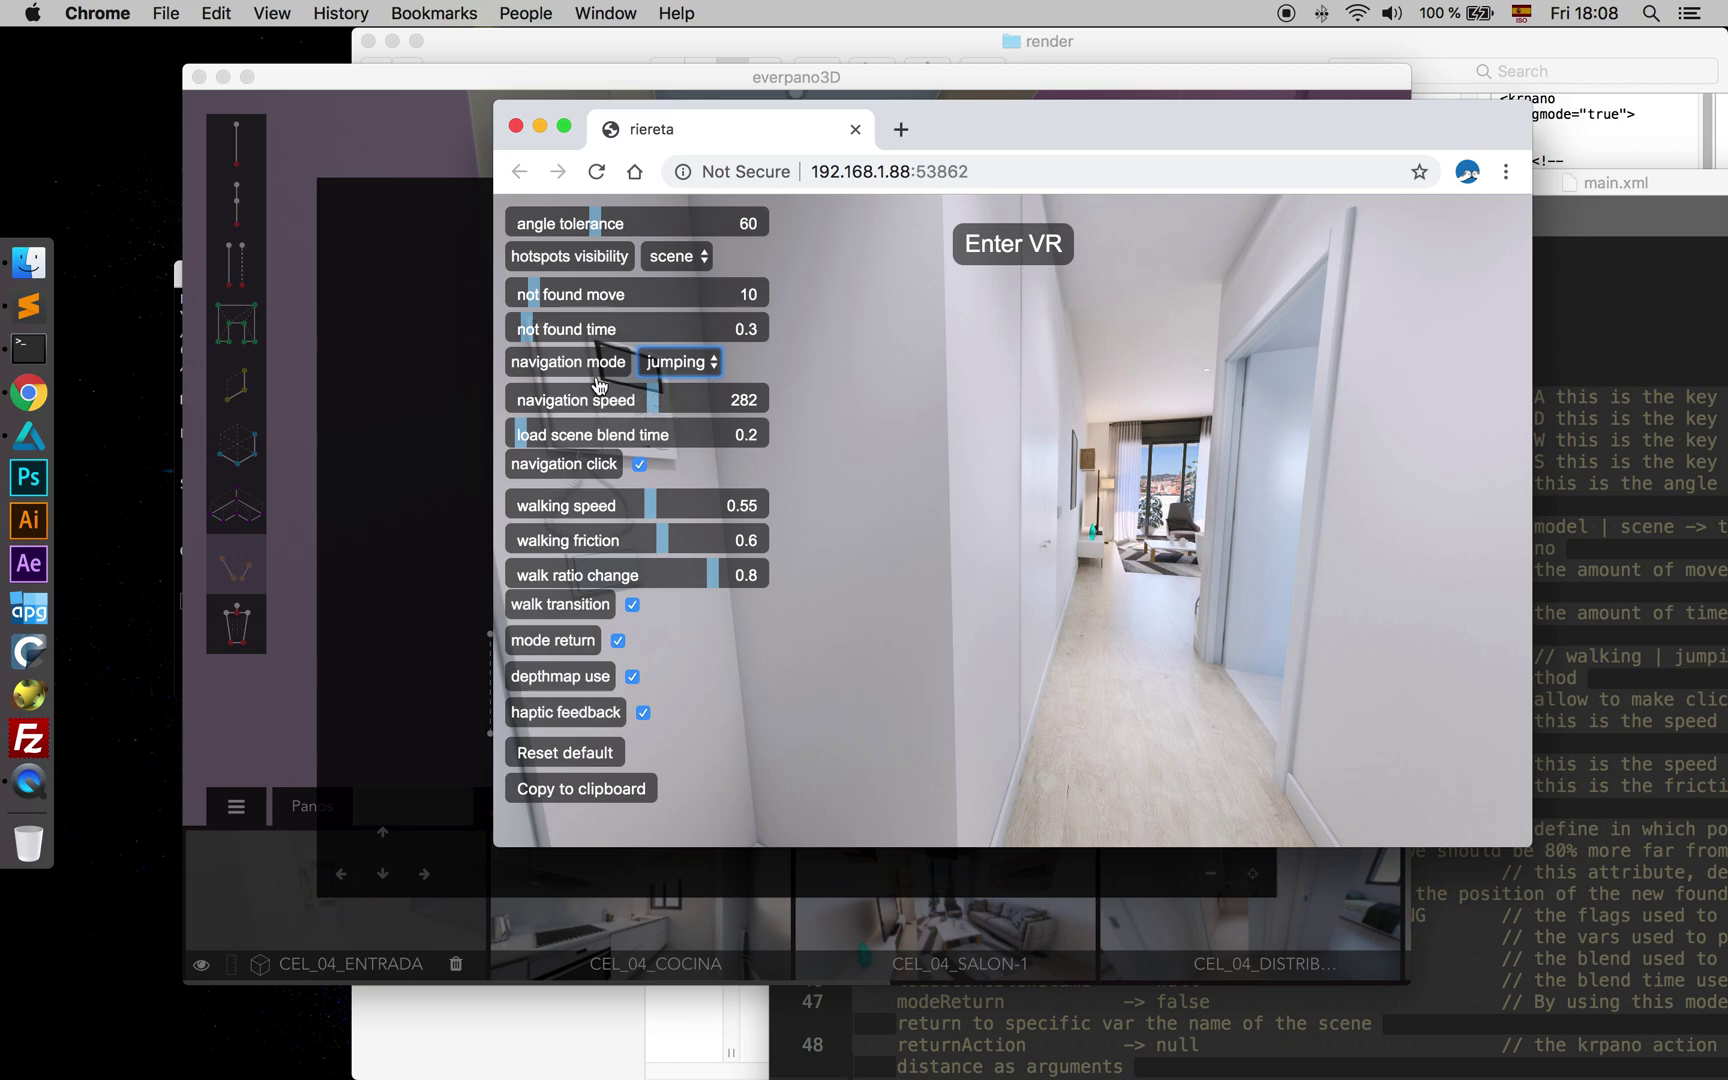
pyautogui.click(1052, 476)
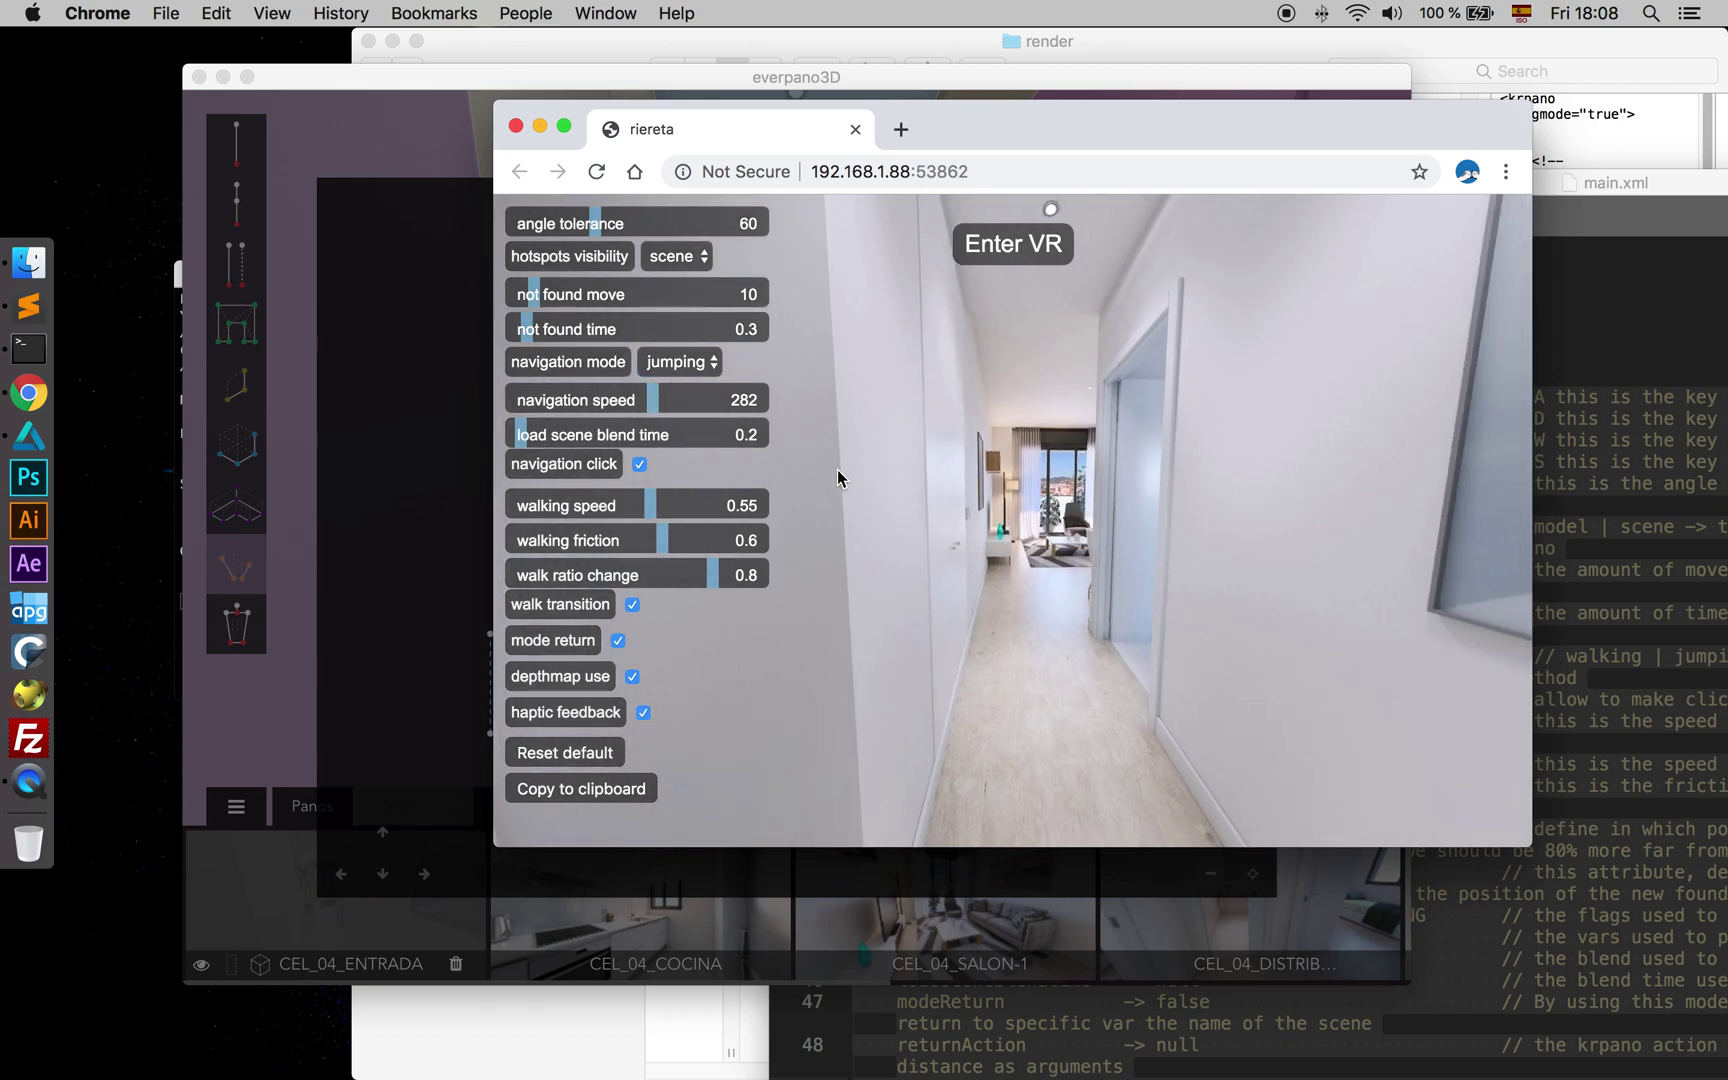
pyautogui.click(1129, 685)
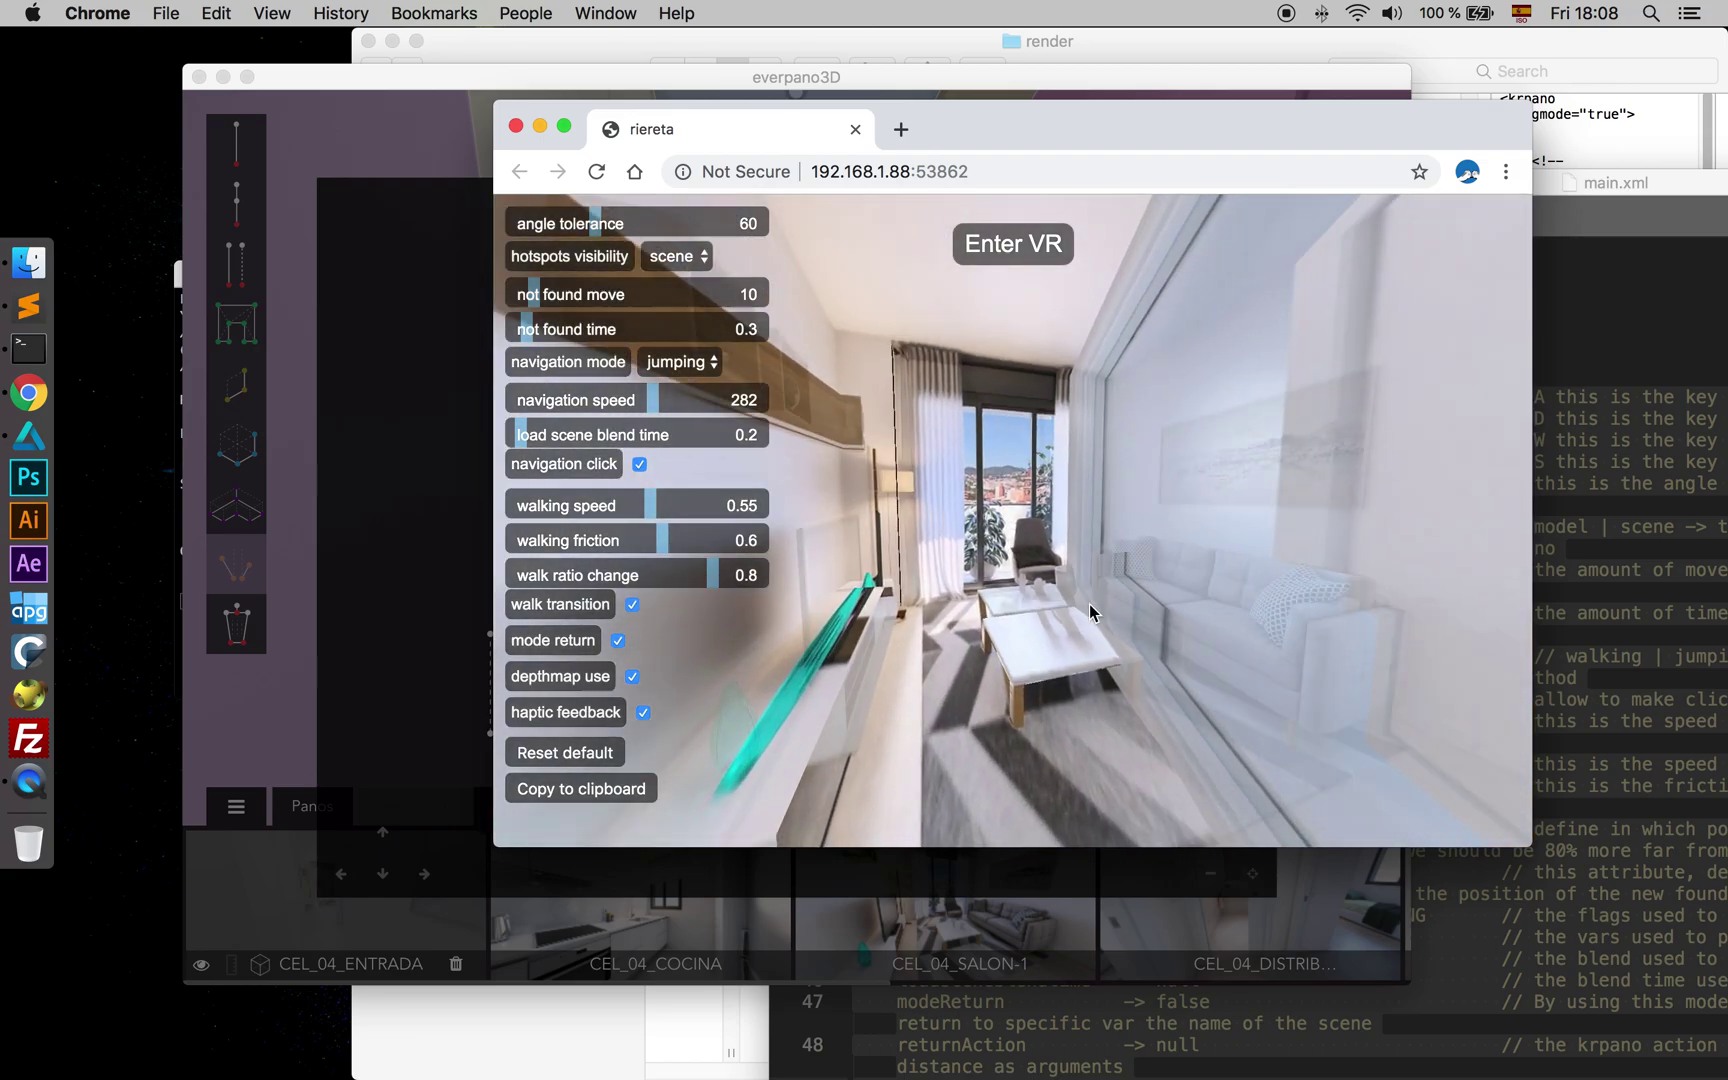
pyautogui.moveTo(1089, 604)
pyautogui.mouseDown()
pyautogui.moveTo(883, 546)
pyautogui.moveTo(1064, 582)
pyautogui.mouseUp()
pyautogui.click(1066, 590)
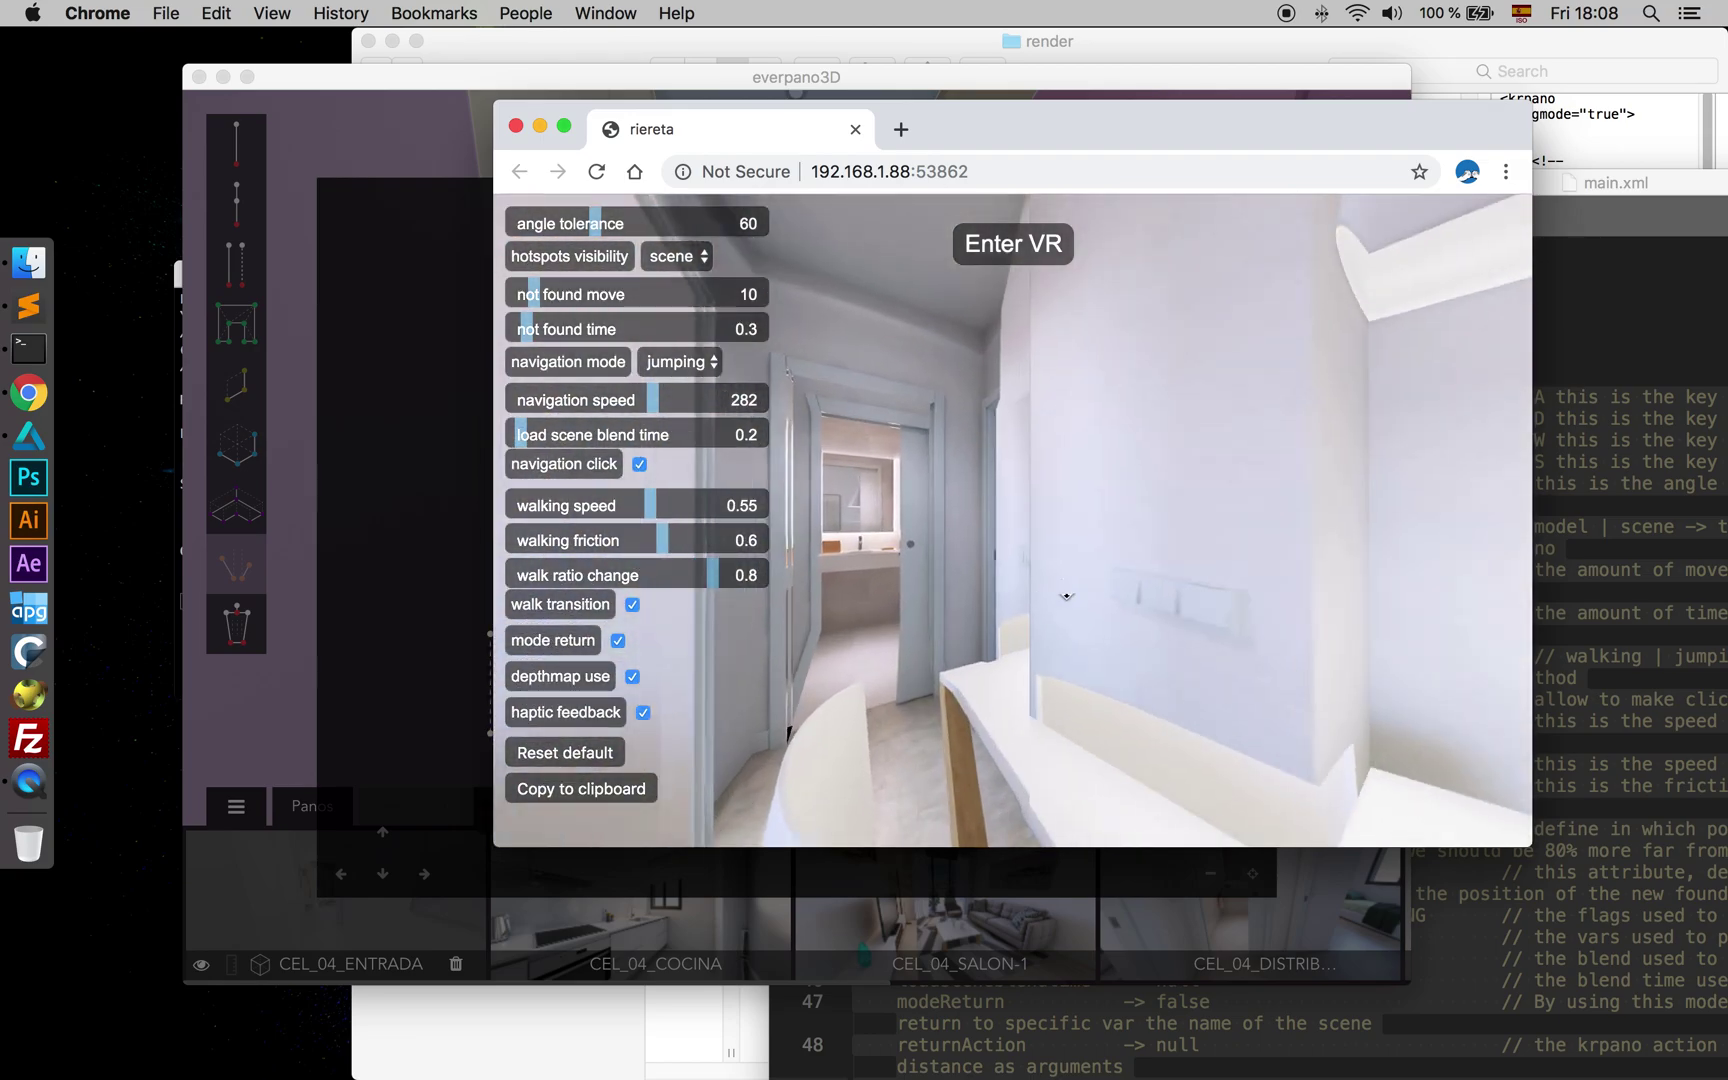
# - Set the navigation speed to 81 and test it by jumping toward the bathroom and back to the dining area
pyautogui.moveTo(575, 400); pyautogui.dragTo(555, 408)
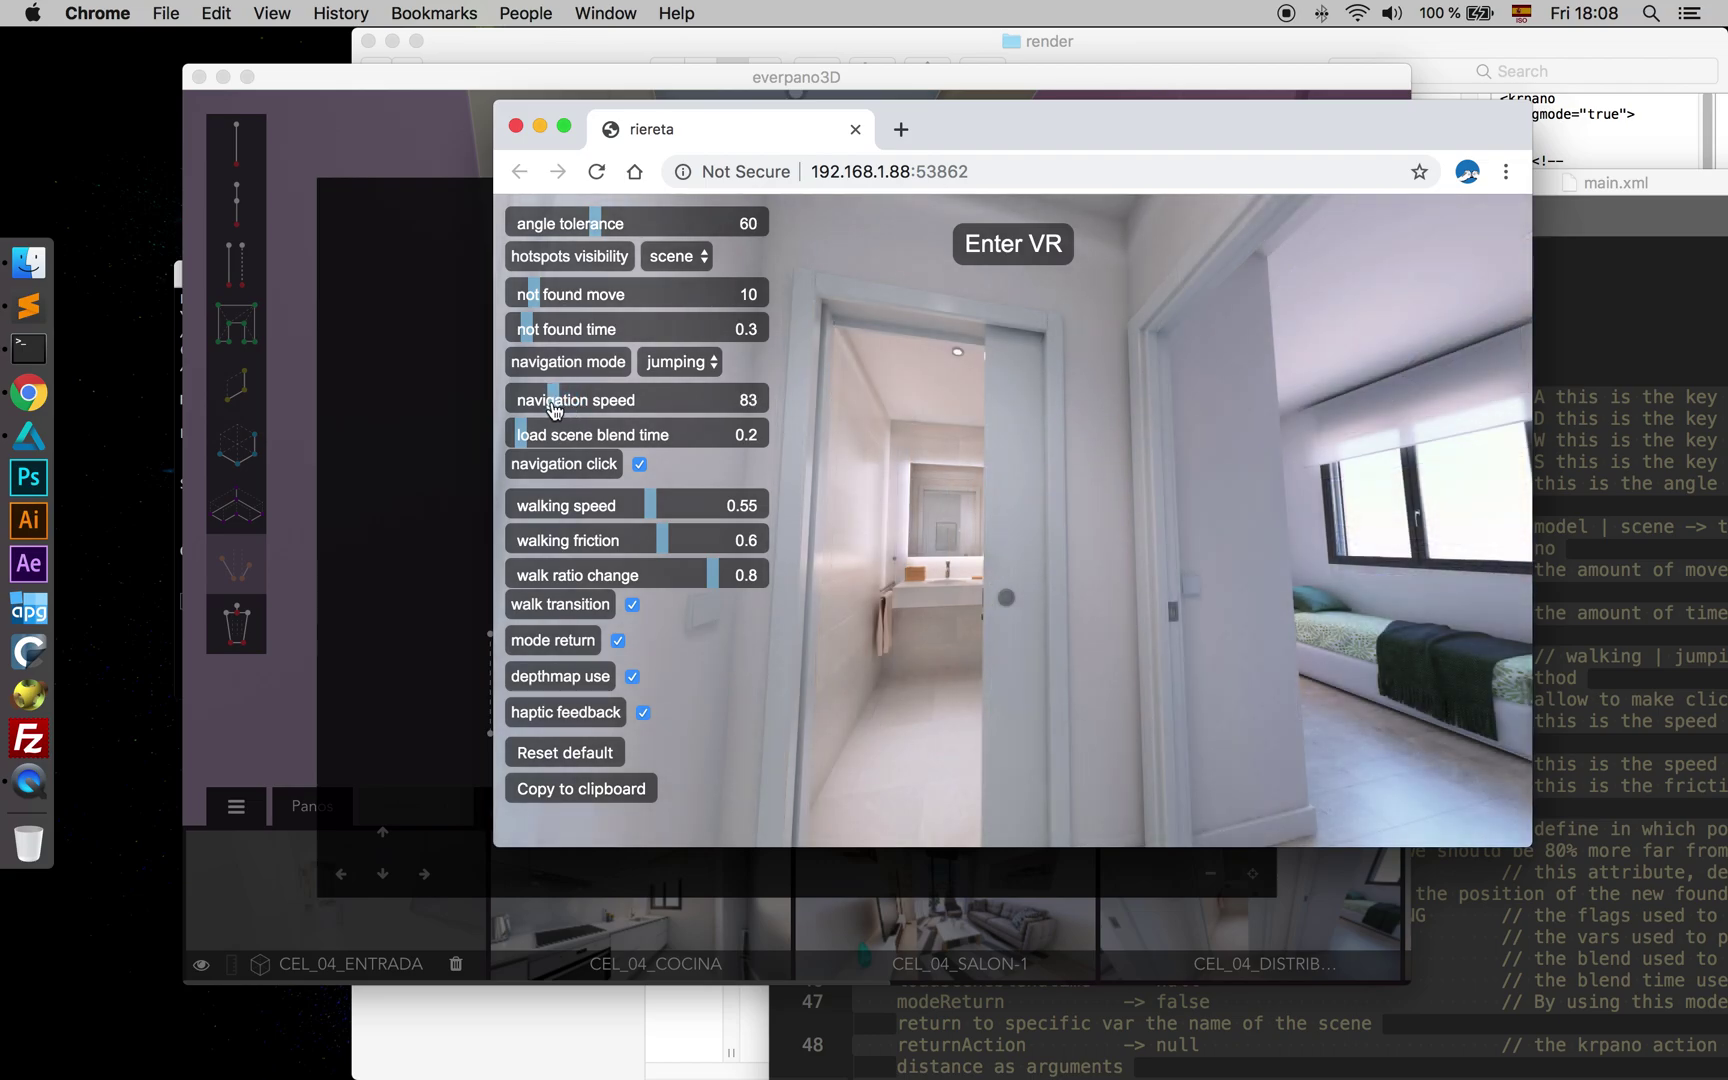
pyautogui.click(999, 572)
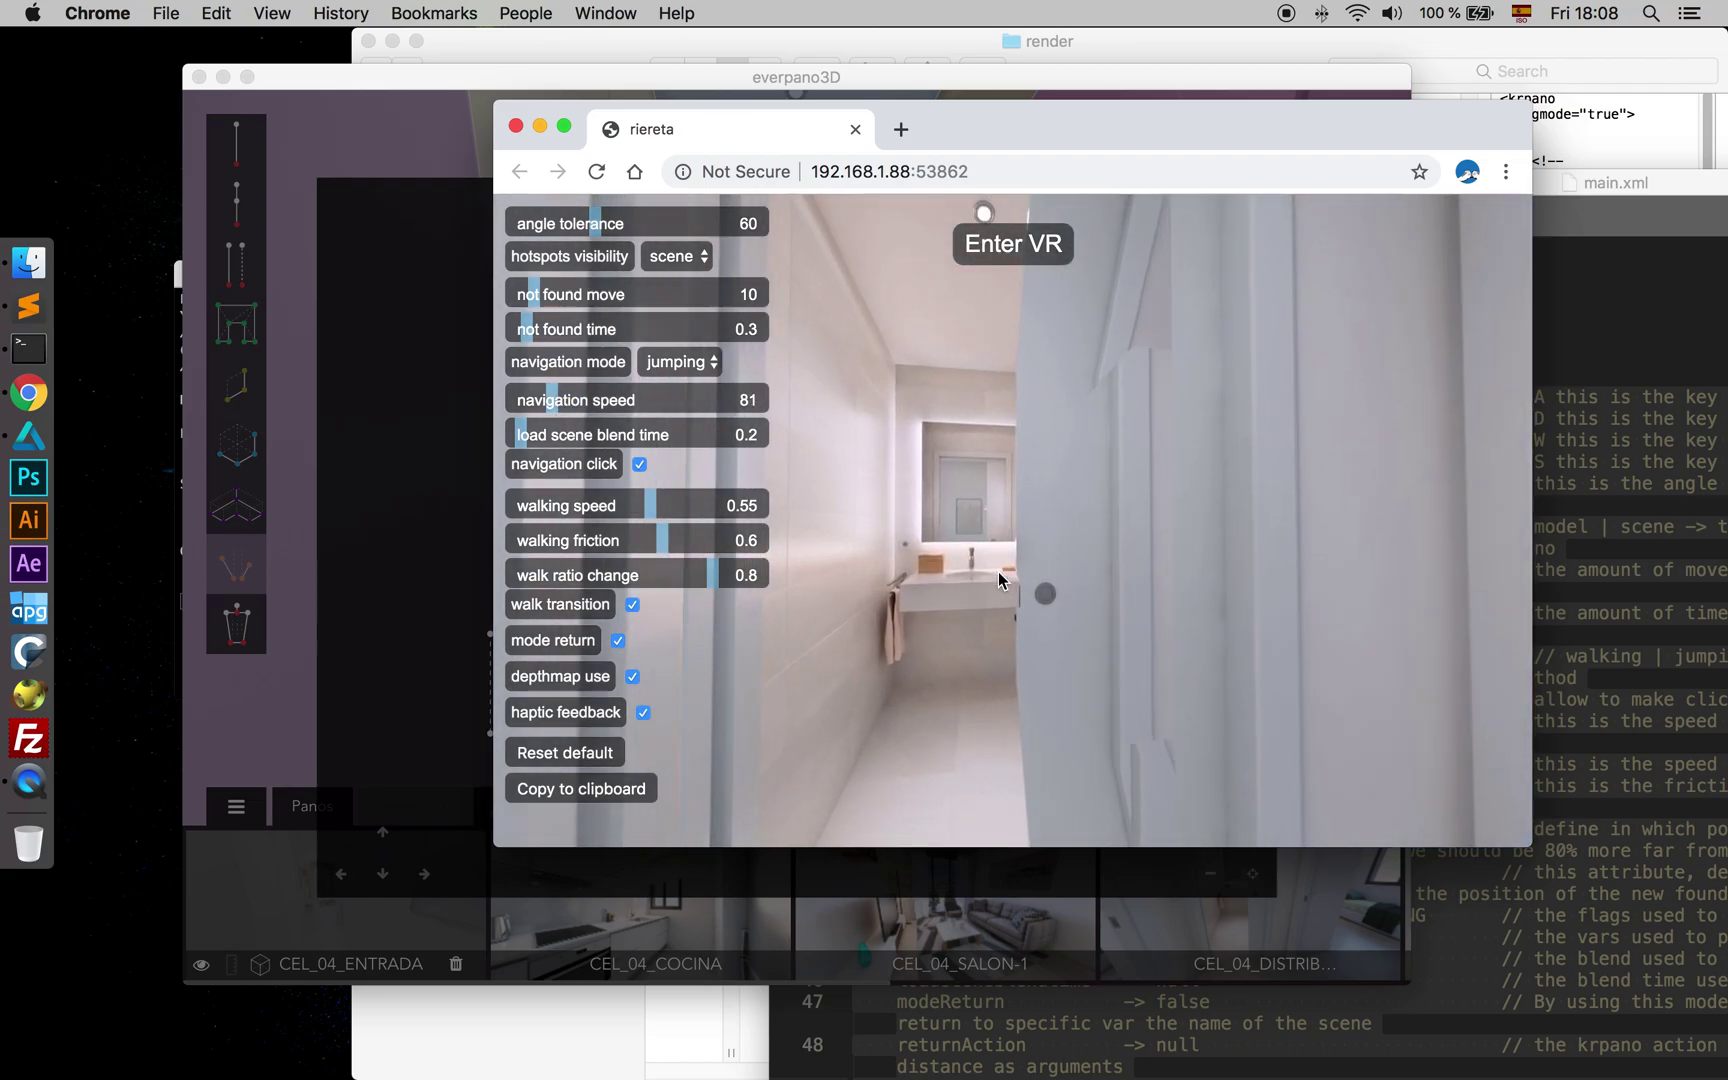
pyautogui.moveTo(999, 572); pyautogui.dragTo(848, 530)
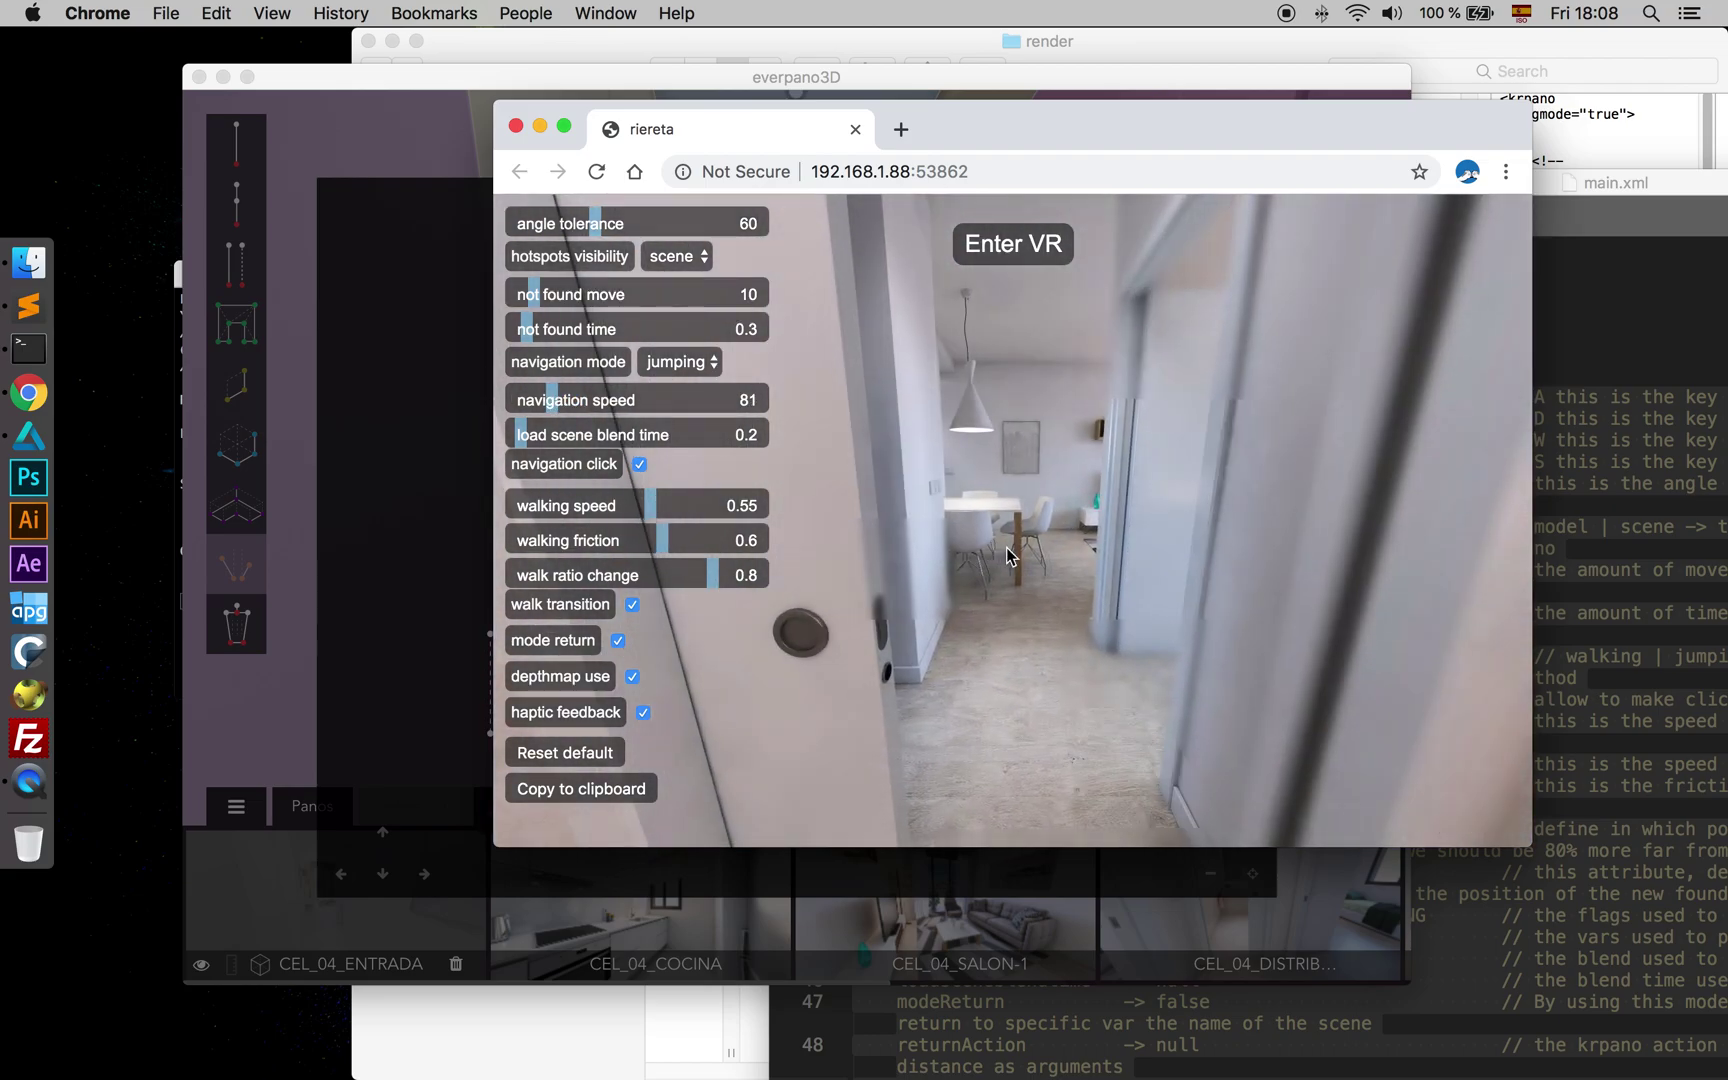
pyautogui.click(1032, 554)
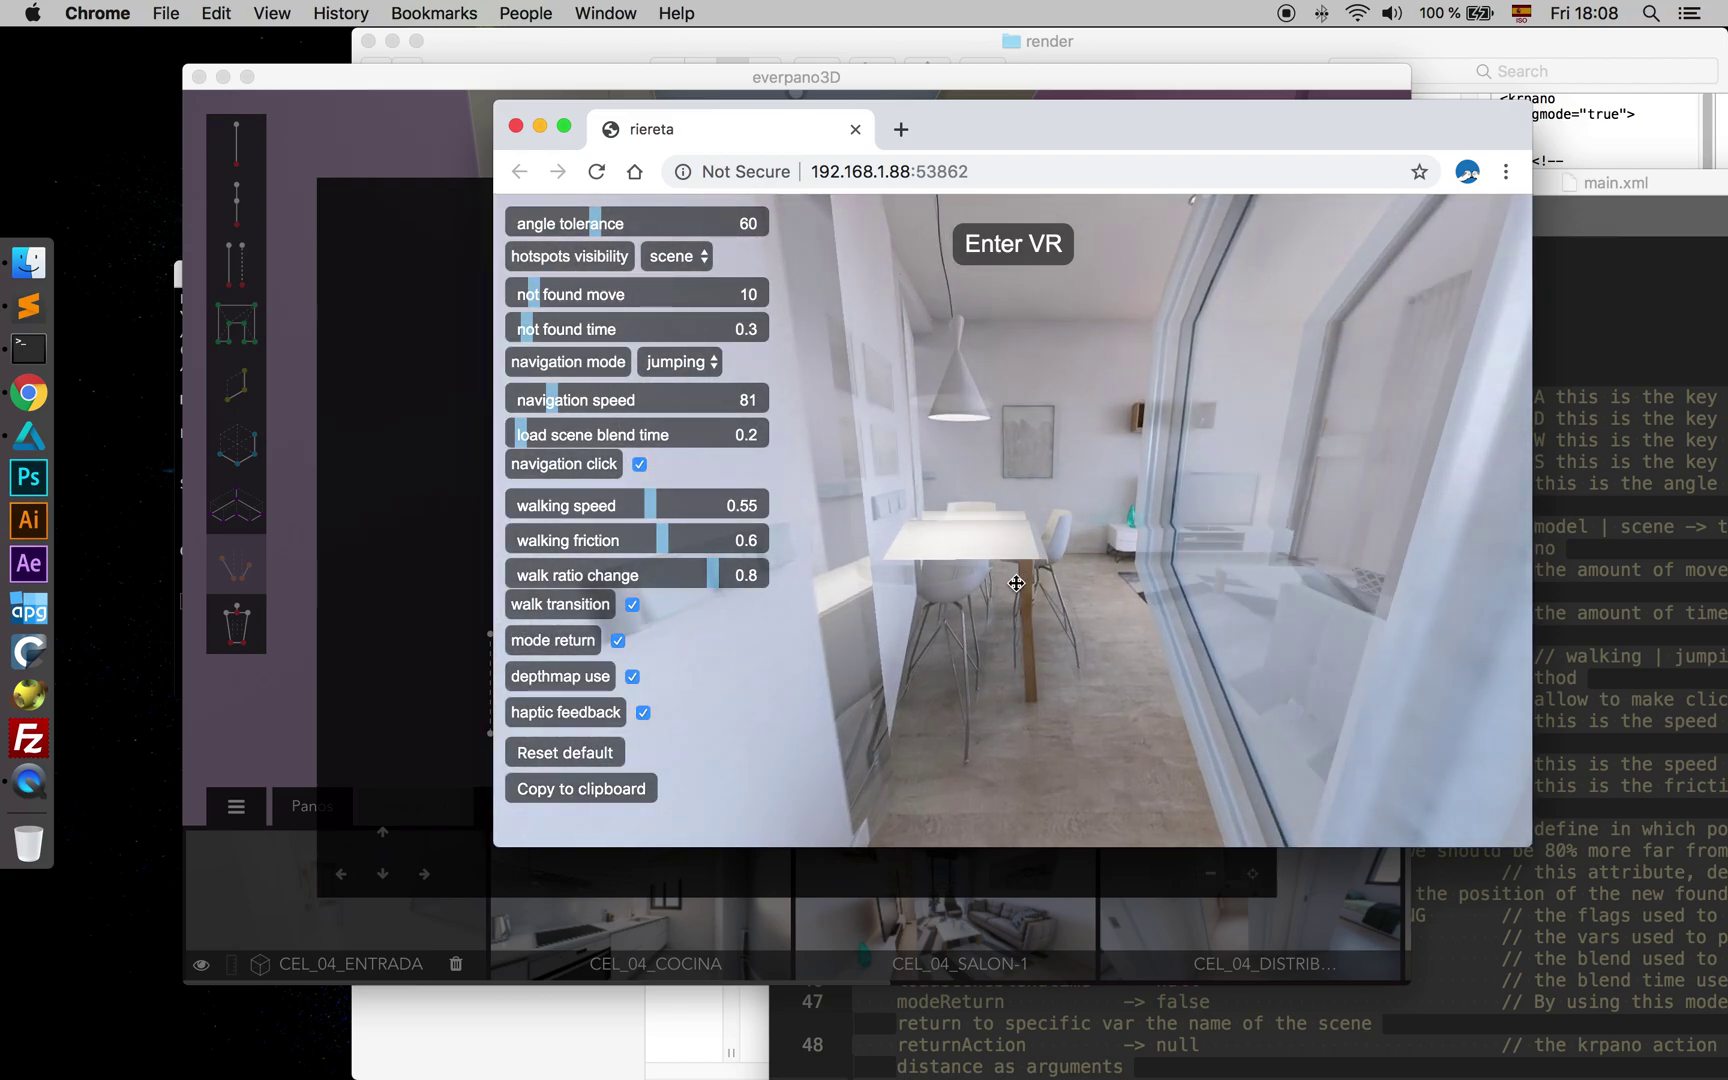
pyautogui.click(1017, 592)
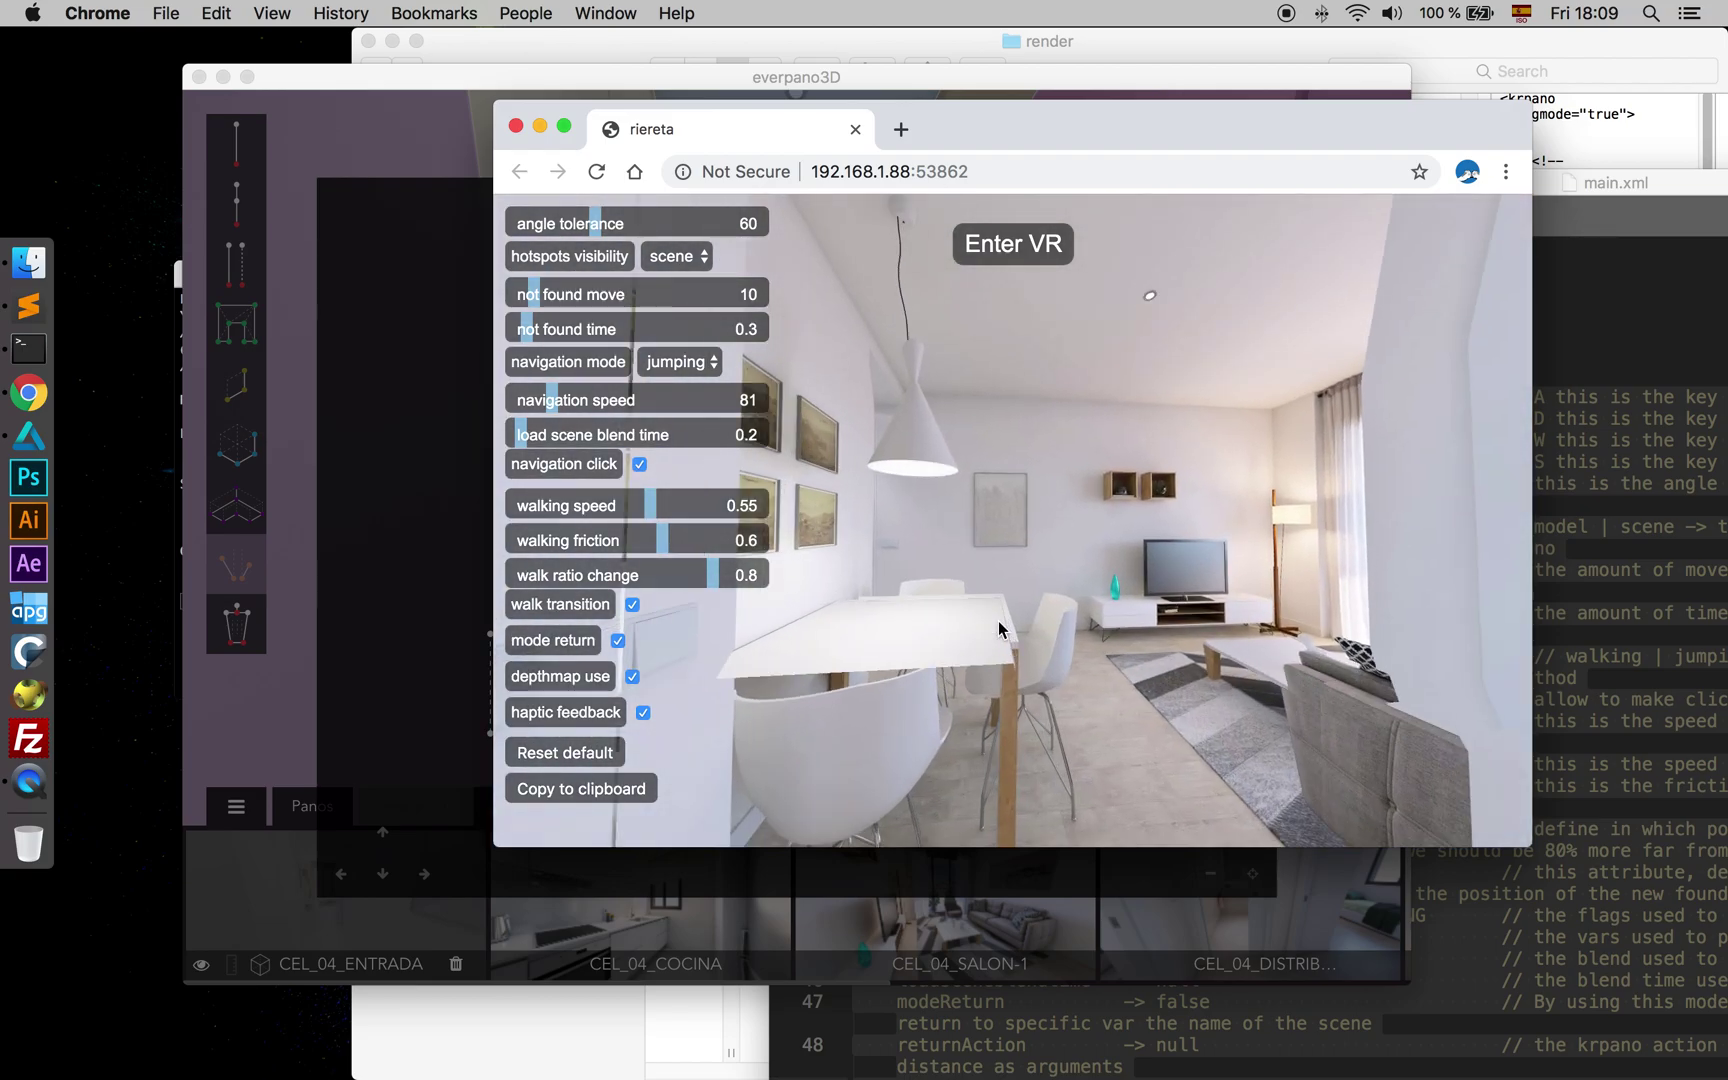
pyautogui.click(961, 531)
# - Set the load scene blend time to 4.17 and test it by jumping between the hallway and the living room
pyautogui.click(667, 469)
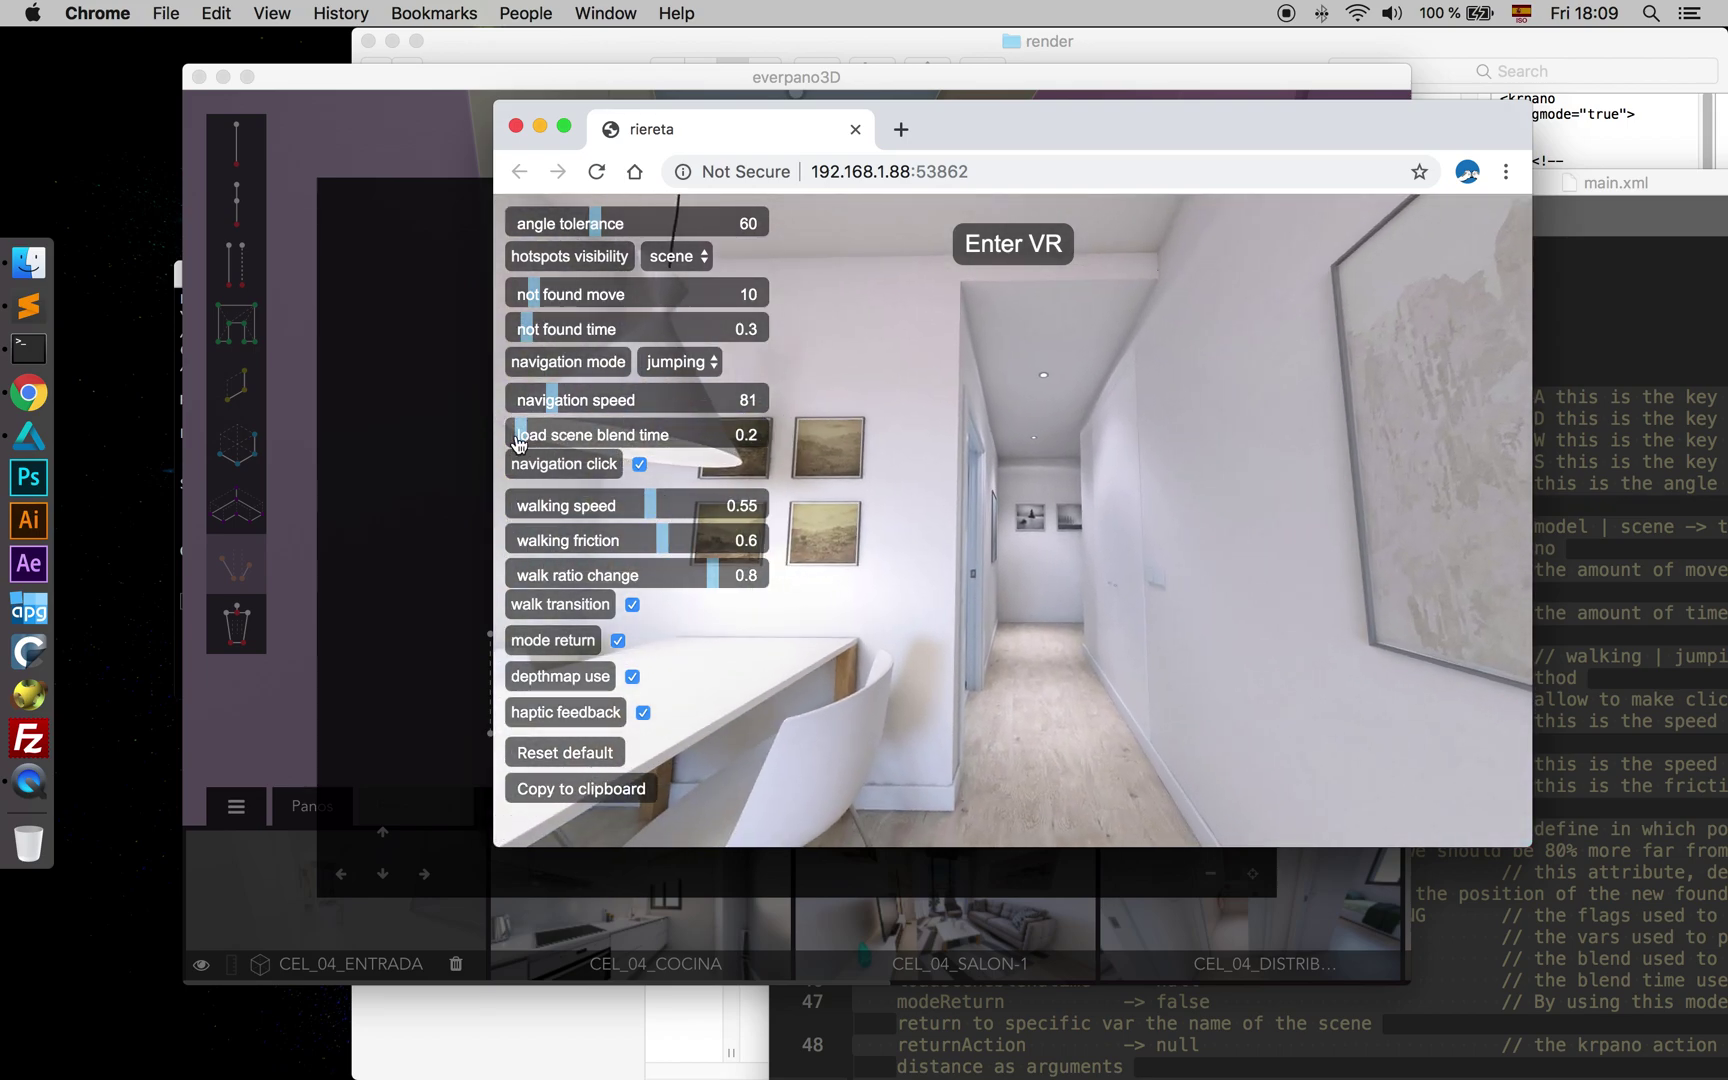
pyautogui.click(1129, 597)
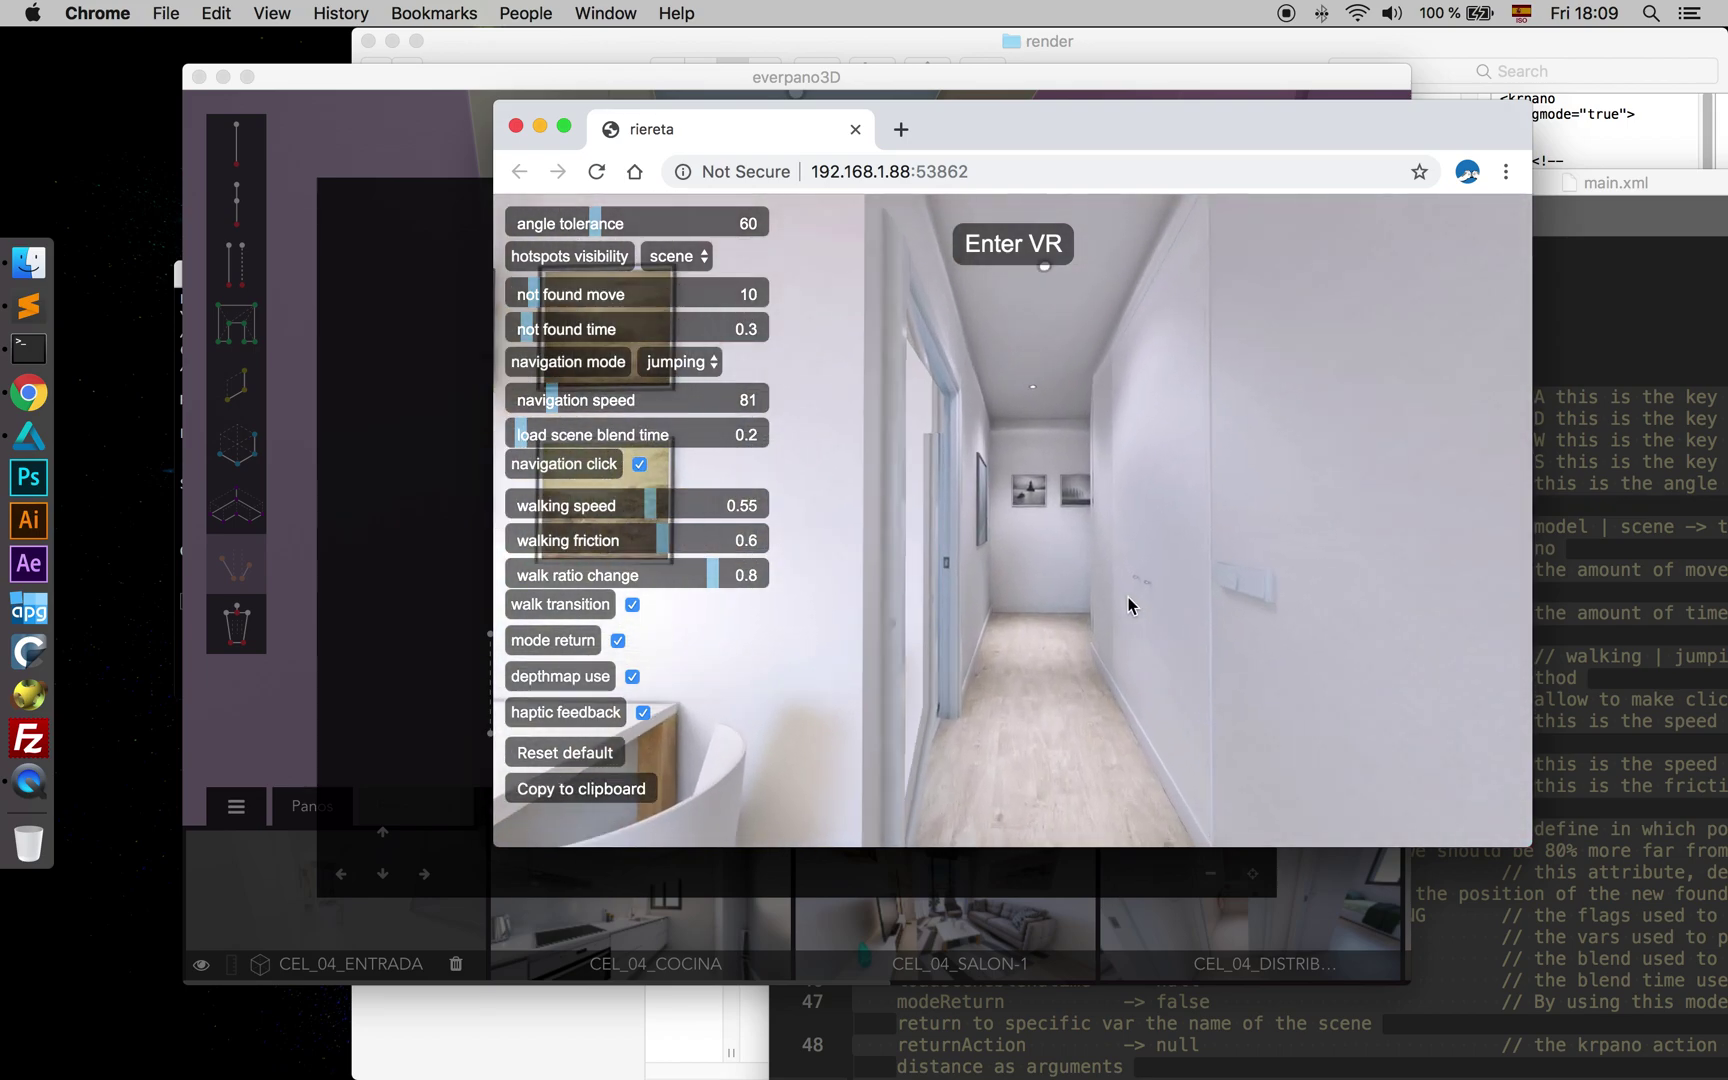
pyautogui.click(978, 648)
pyautogui.moveTo(1270, 545); pyautogui.dragTo(1096, 589)
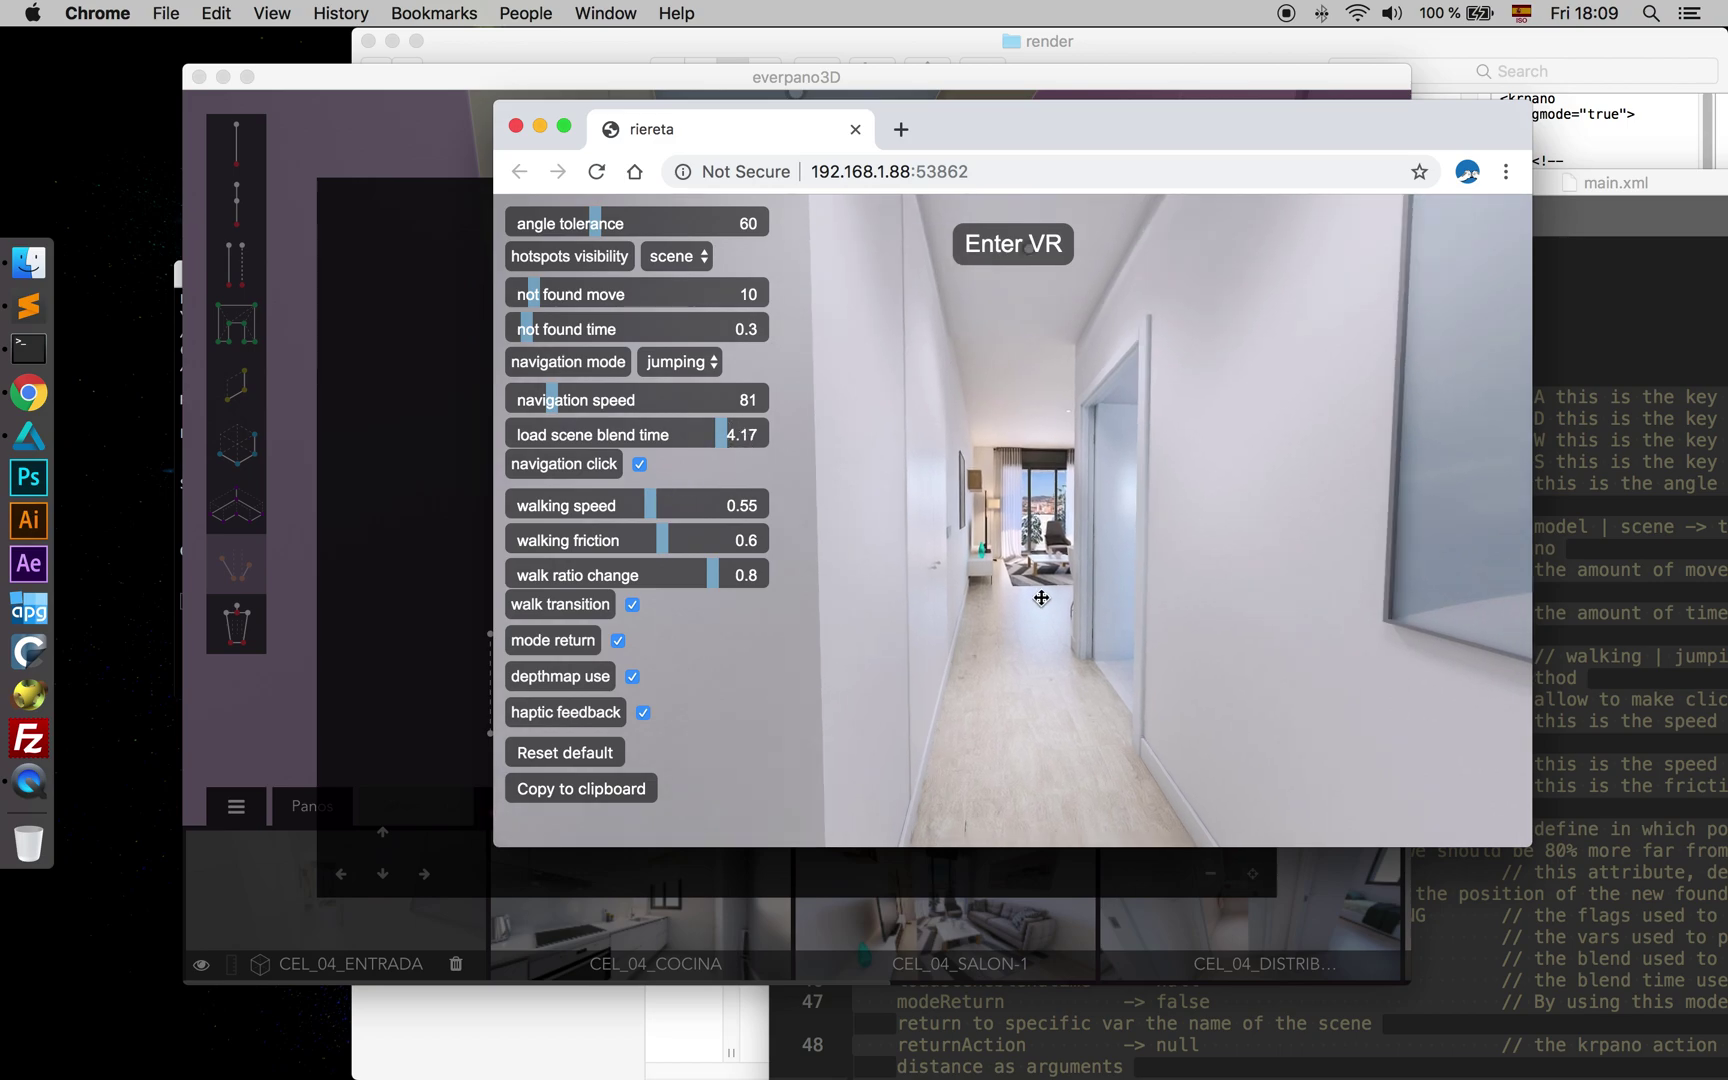
pyautogui.click(1040, 595)
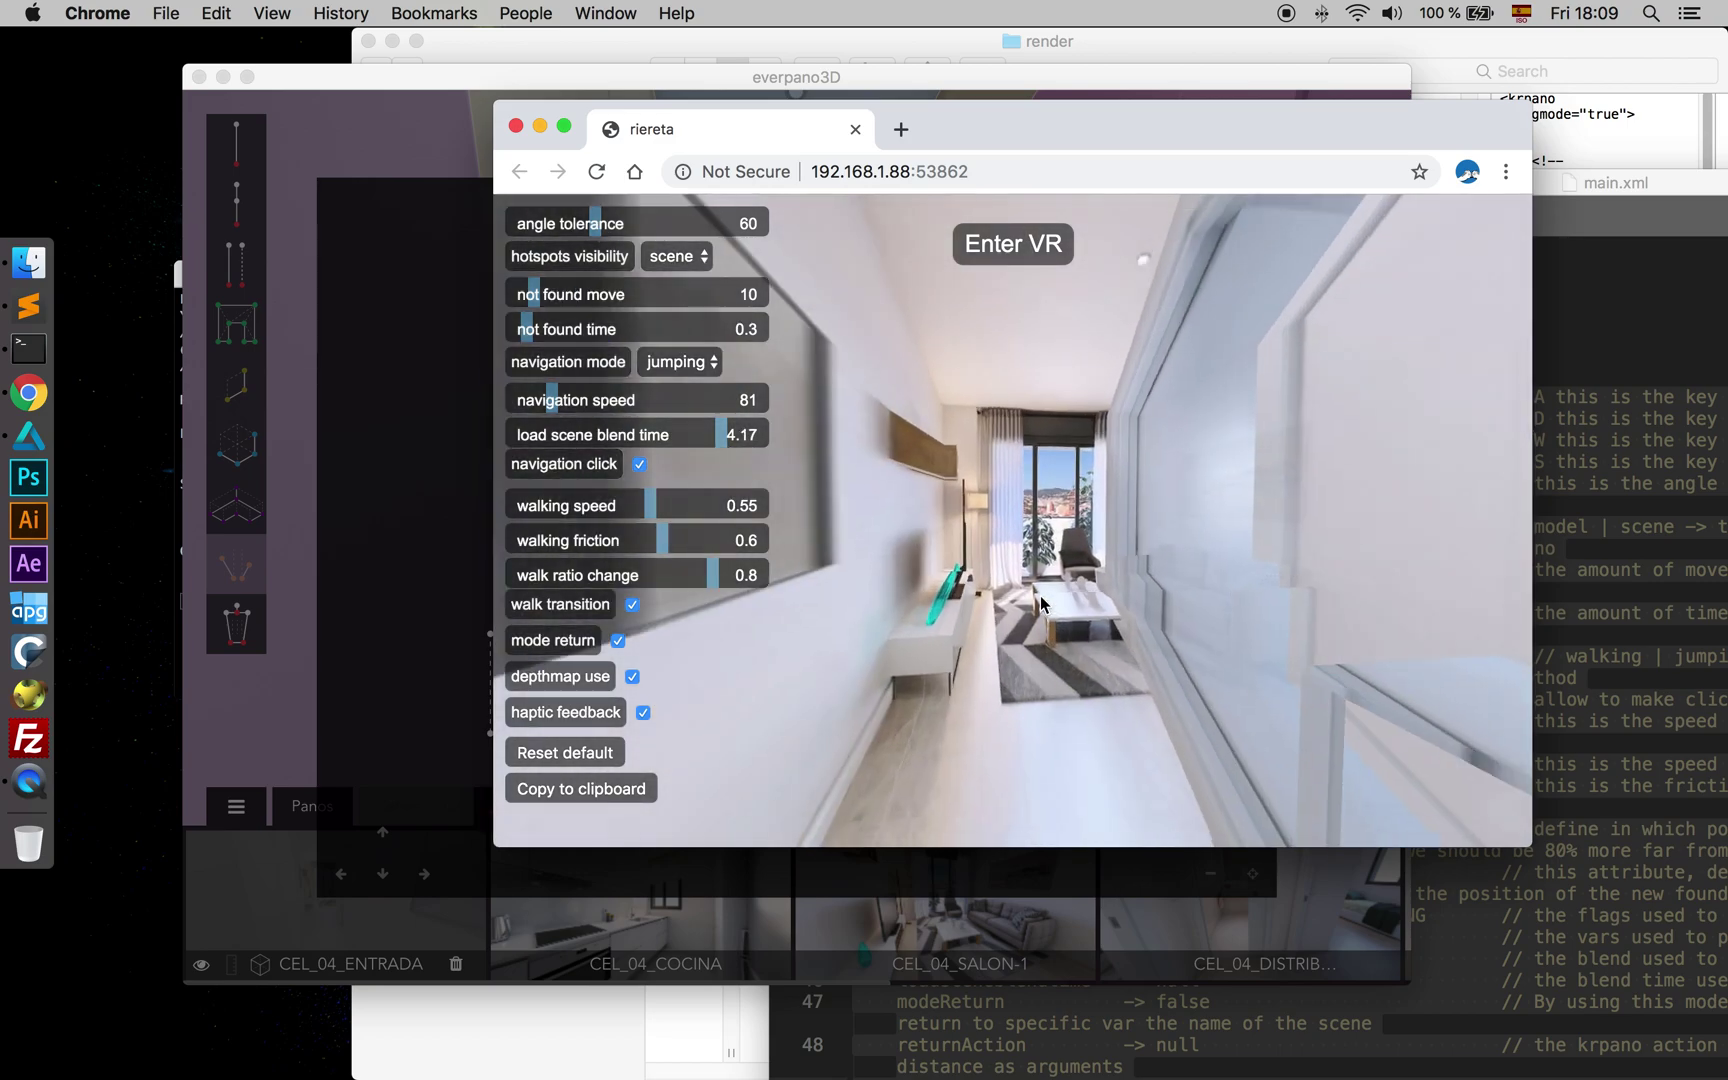
pyautogui.moveTo(1040, 595); pyautogui.dragTo(1197, 514)
pyautogui.click(1197, 514)
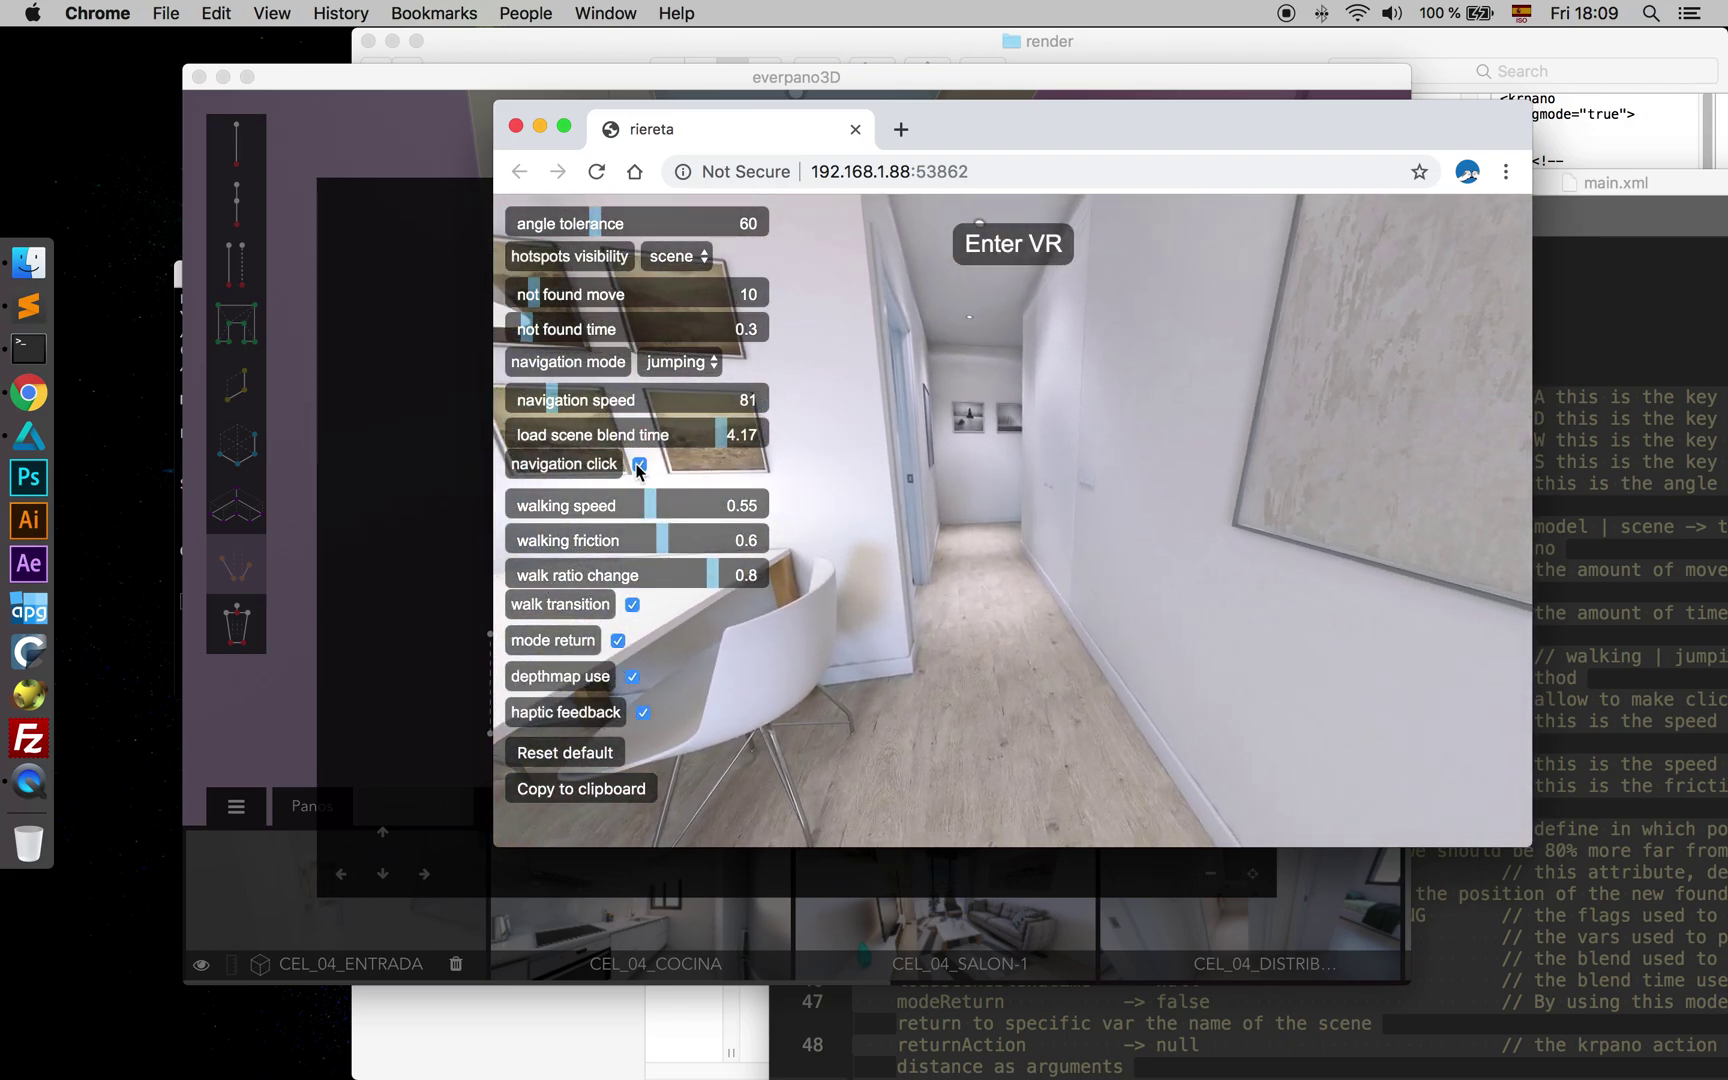
# - Turn navigation click off and on again, and test it by jumping from the bathroom doorway back into the living room
pyautogui.click(967, 473)
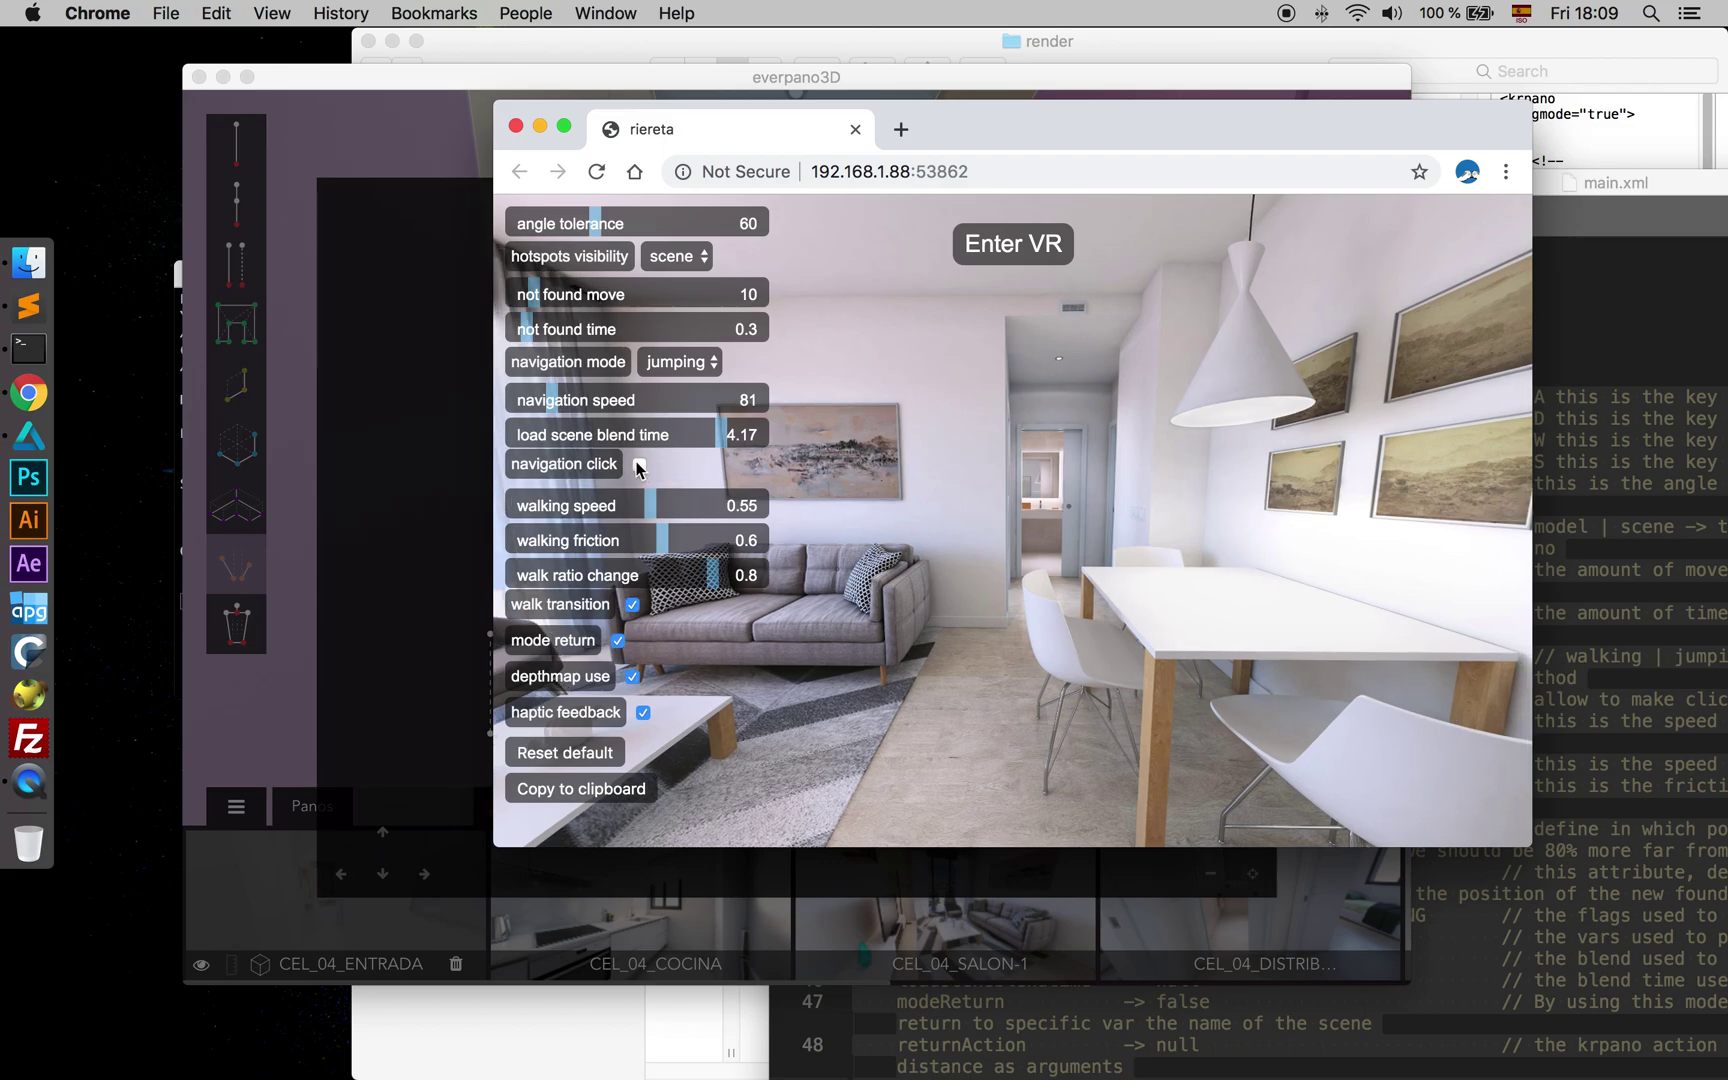
pyautogui.click(1040, 486)
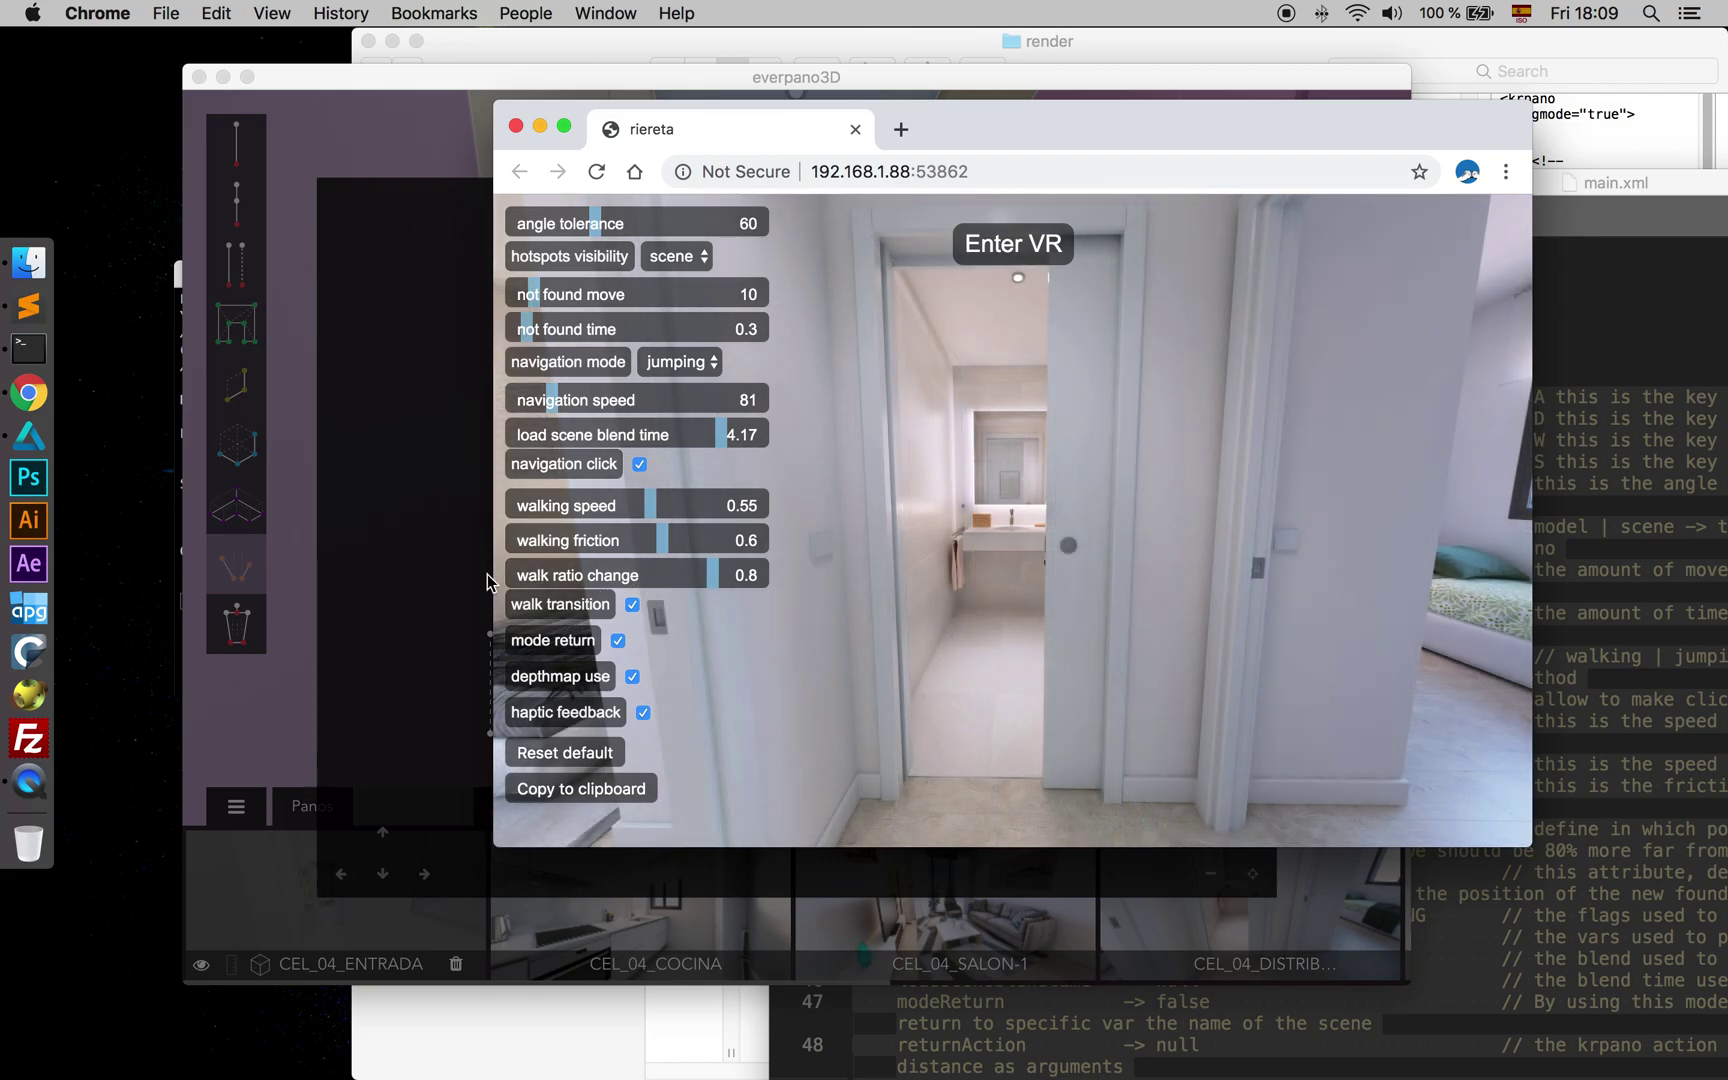
pyautogui.moveTo(849, 600); pyautogui.dragTo(1120, 615)
pyautogui.click(1149, 630)
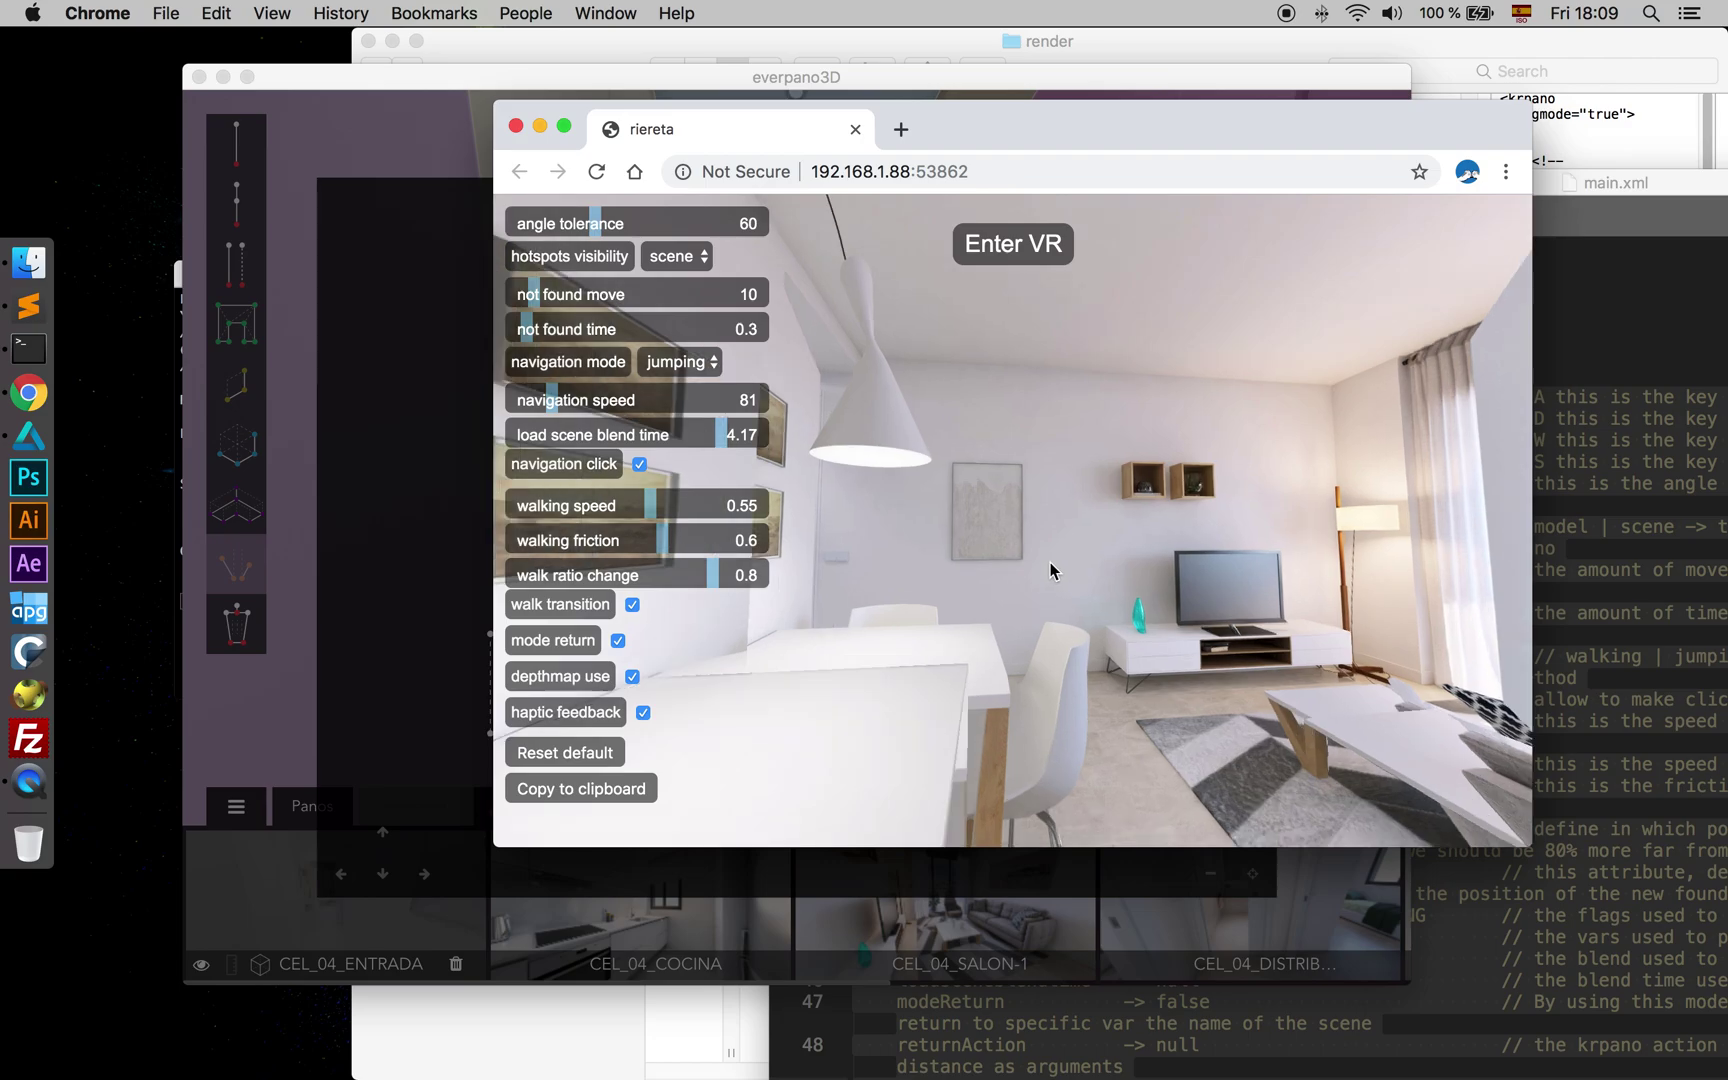
pyautogui.click(1050, 562)
pyautogui.moveTo(937, 608); pyautogui.dragTo(1372, 622)
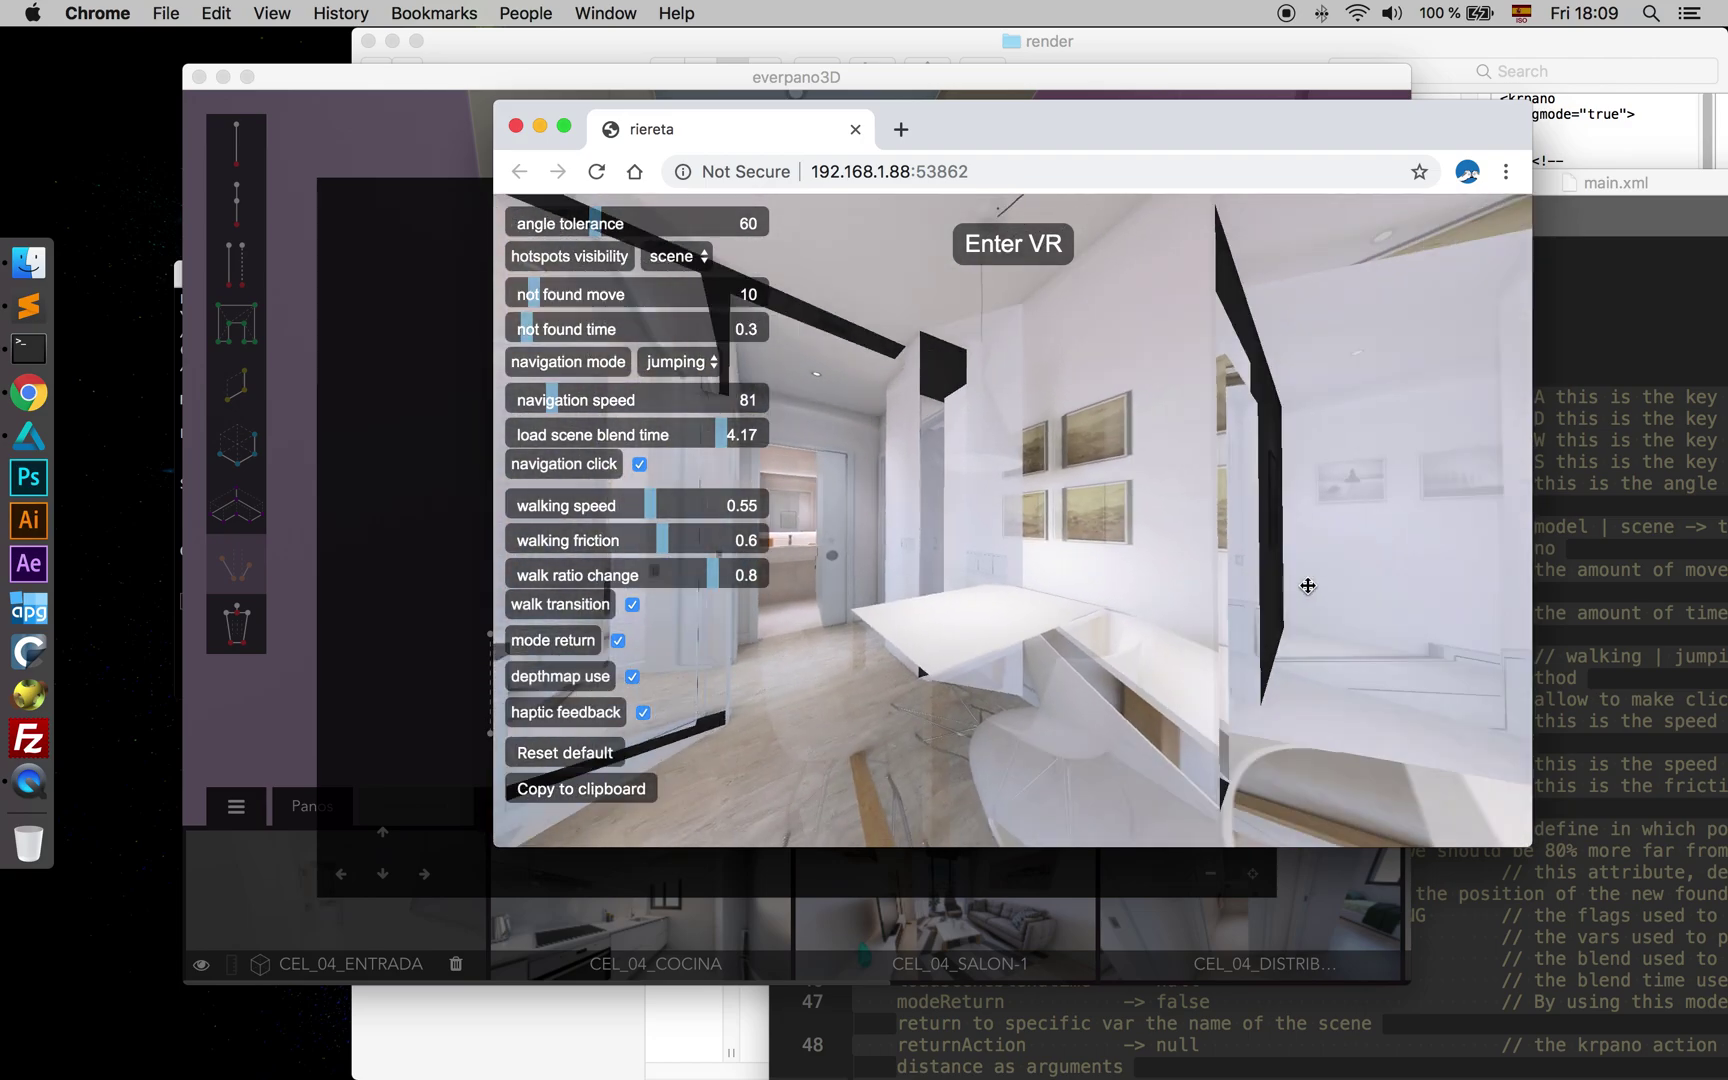
pyautogui.moveTo(918, 668); pyautogui.dragTo(1125, 507)
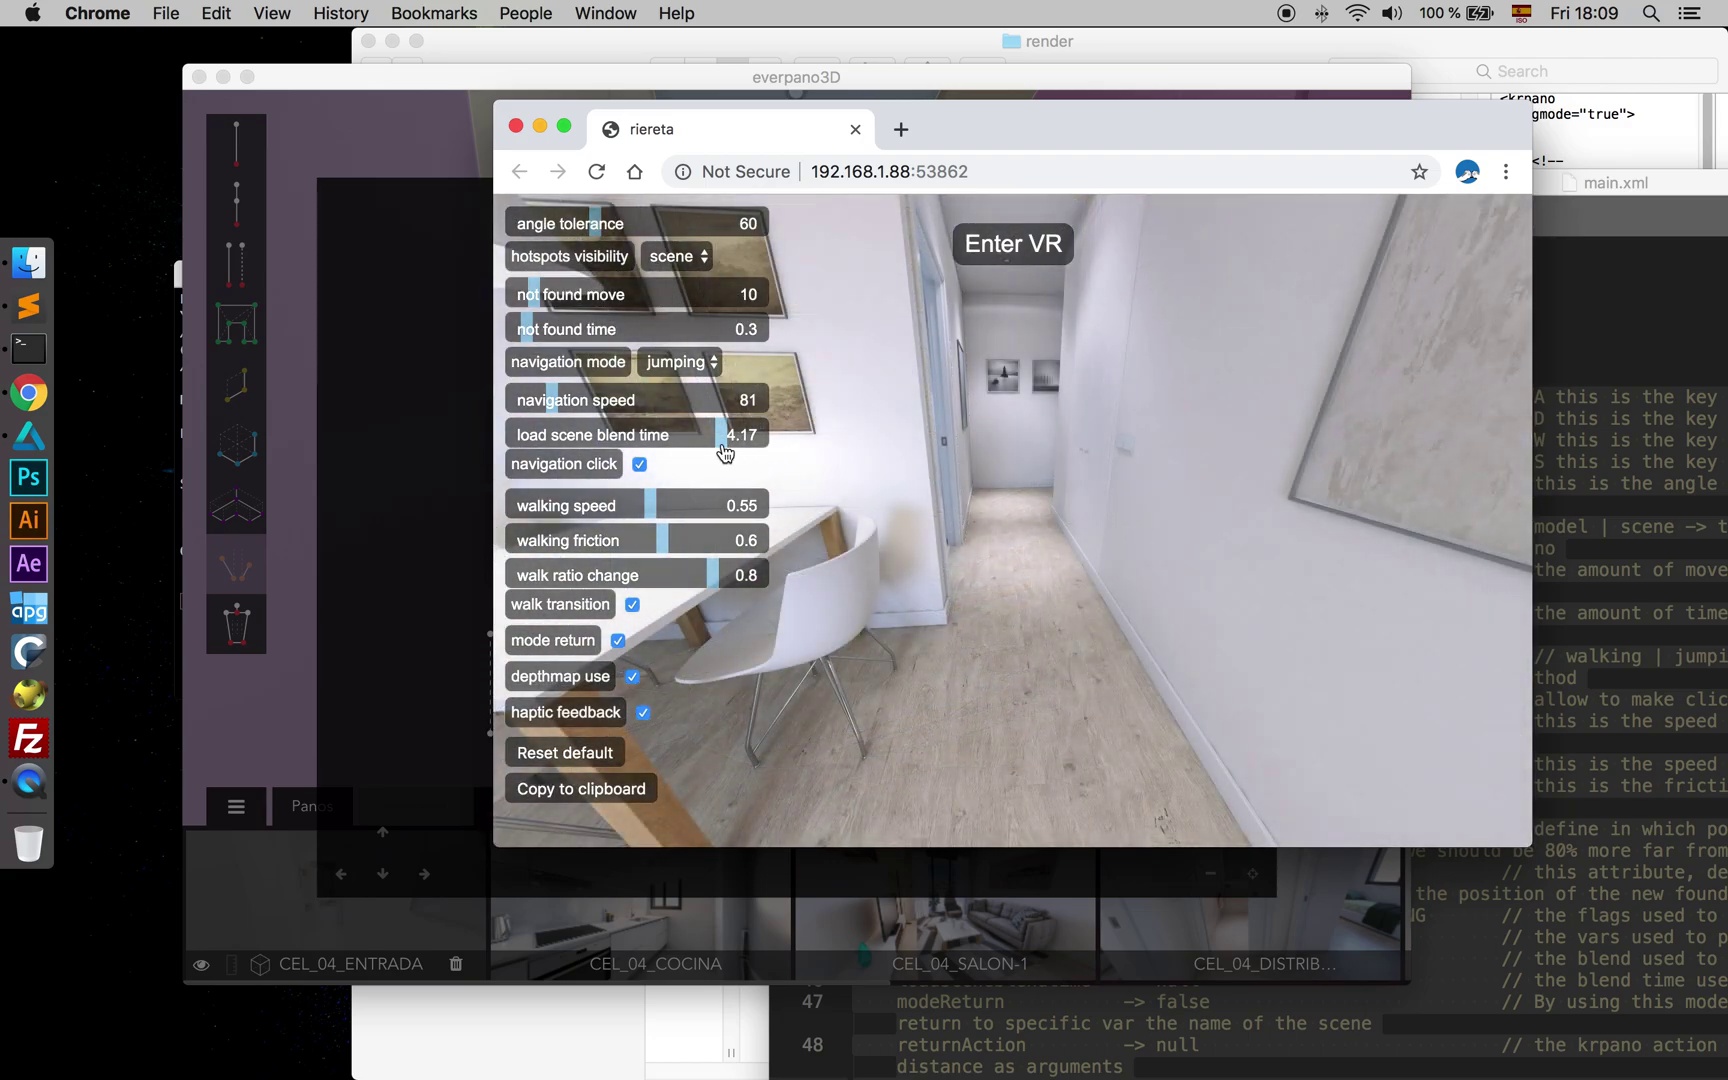
# - Reset the navigator settings to their defaults, set the navigation mode to walking and the walk ratio change to 0.64
pyautogui.click(712, 367)
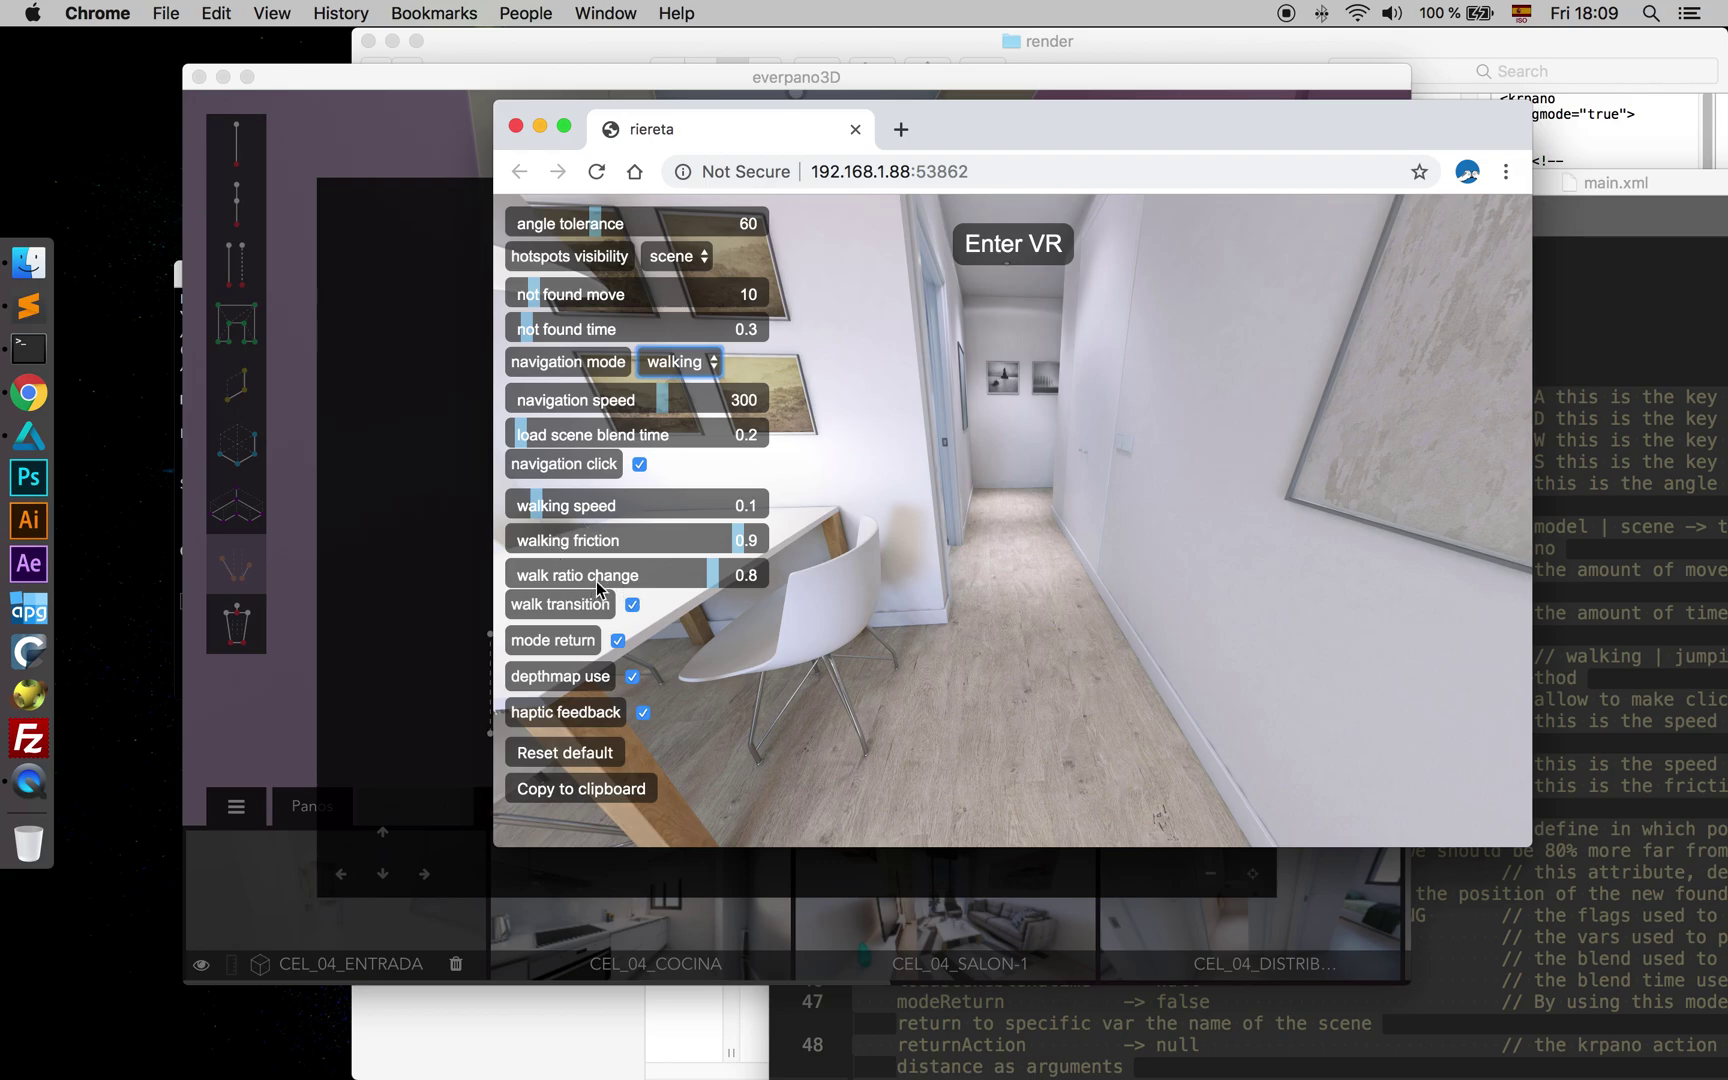
pyautogui.moveTo(967, 516); pyautogui.dragTo(1180, 397)
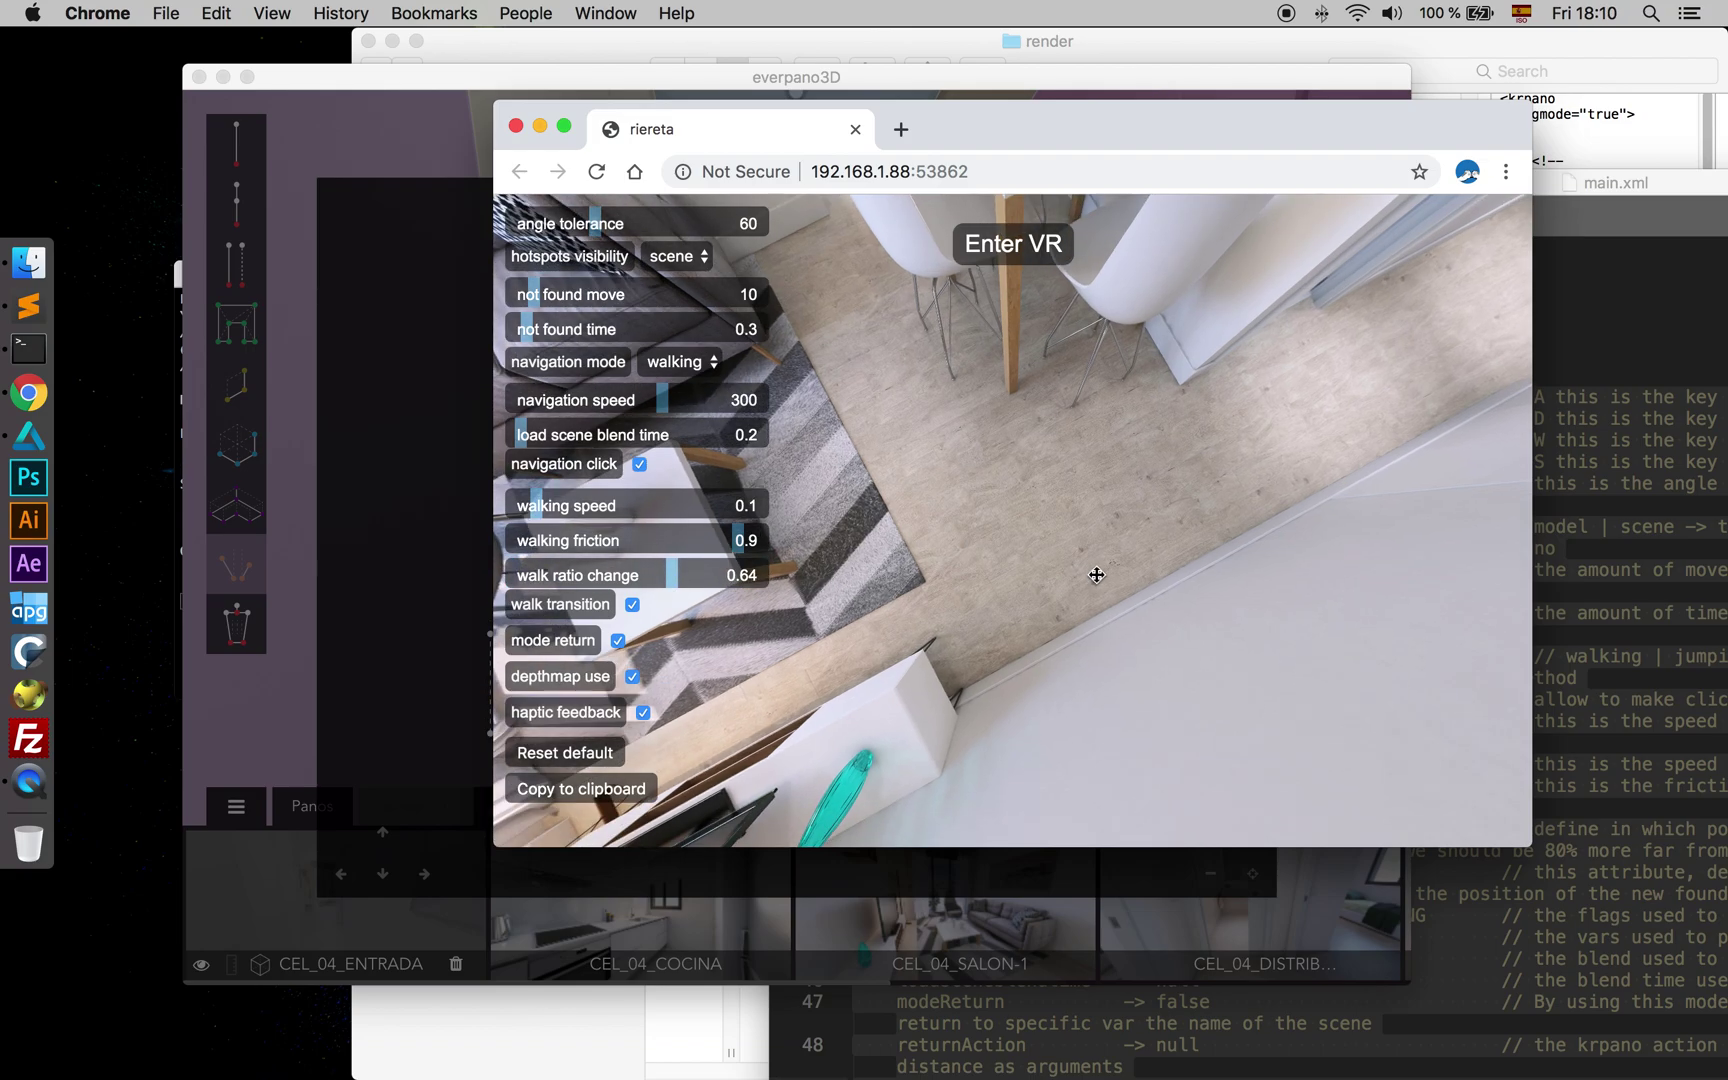
pyautogui.moveTo(1120, 551); pyautogui.dragTo(949, 650)
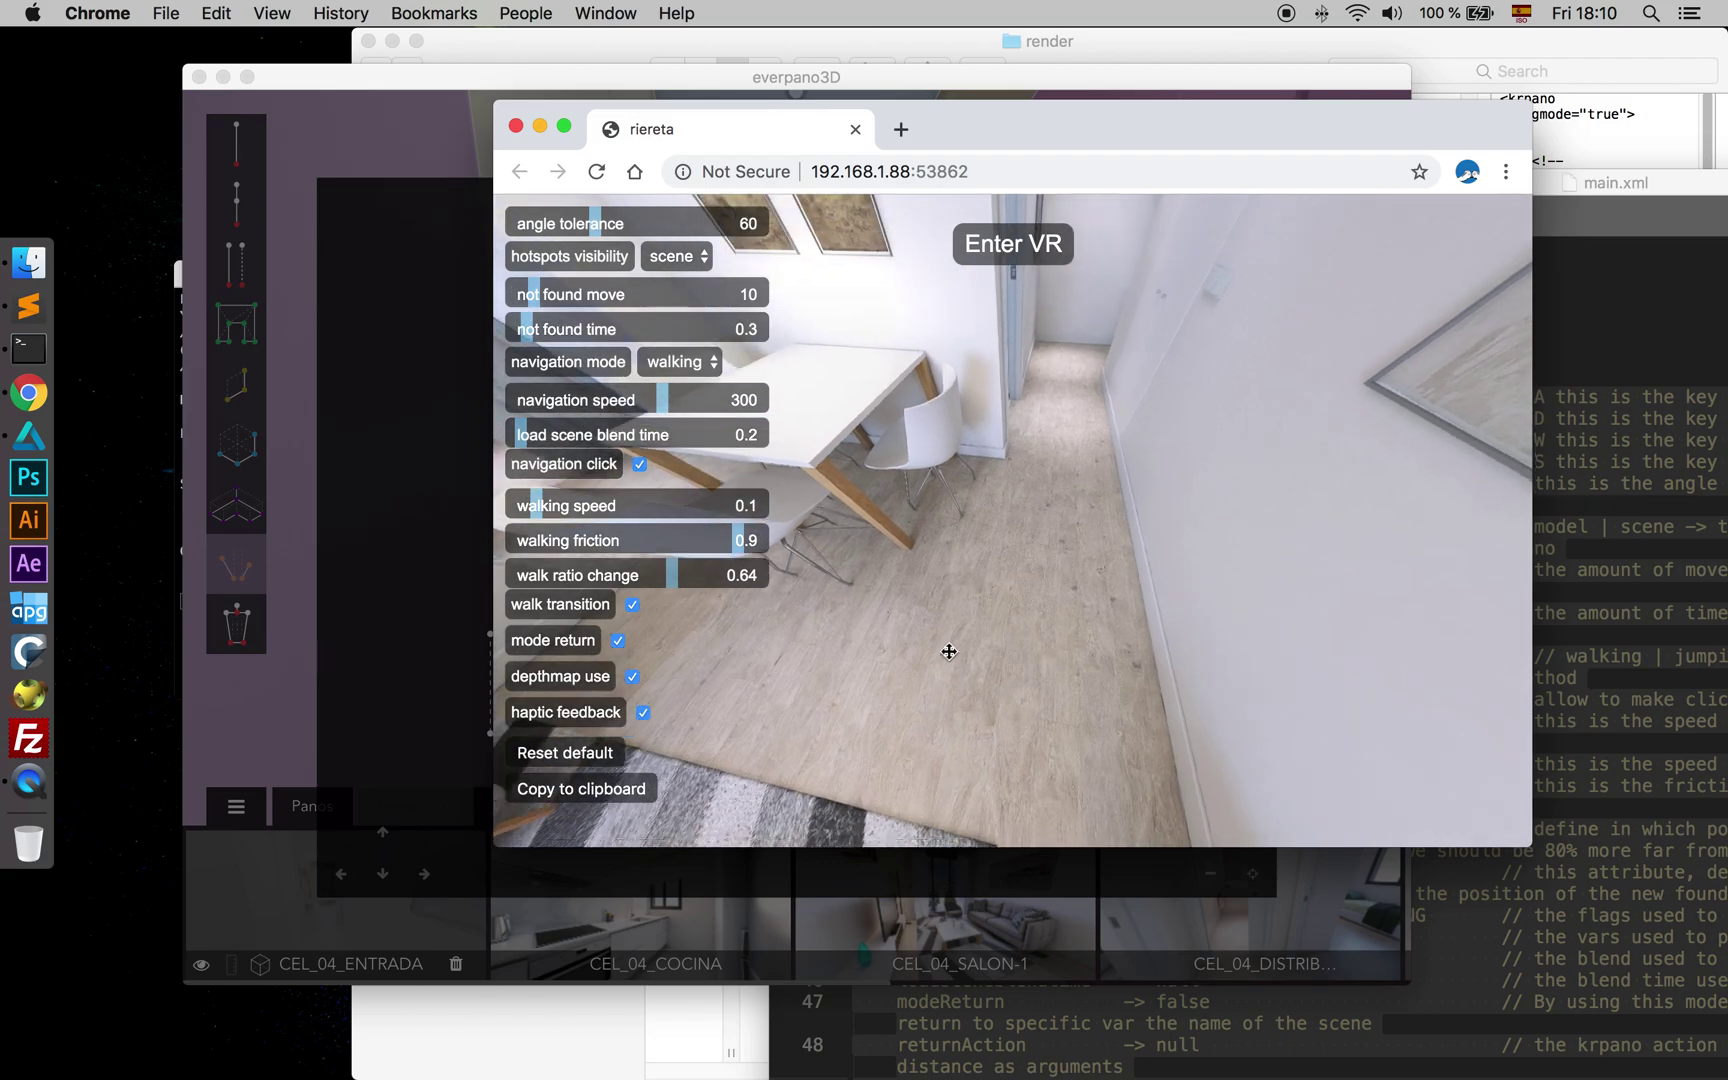
# - Set the walk ratio change to 0.5 and test it by walking from the living room down the hallway
pyautogui.moveTo(1012, 718); pyautogui.dragTo(1004, 682)
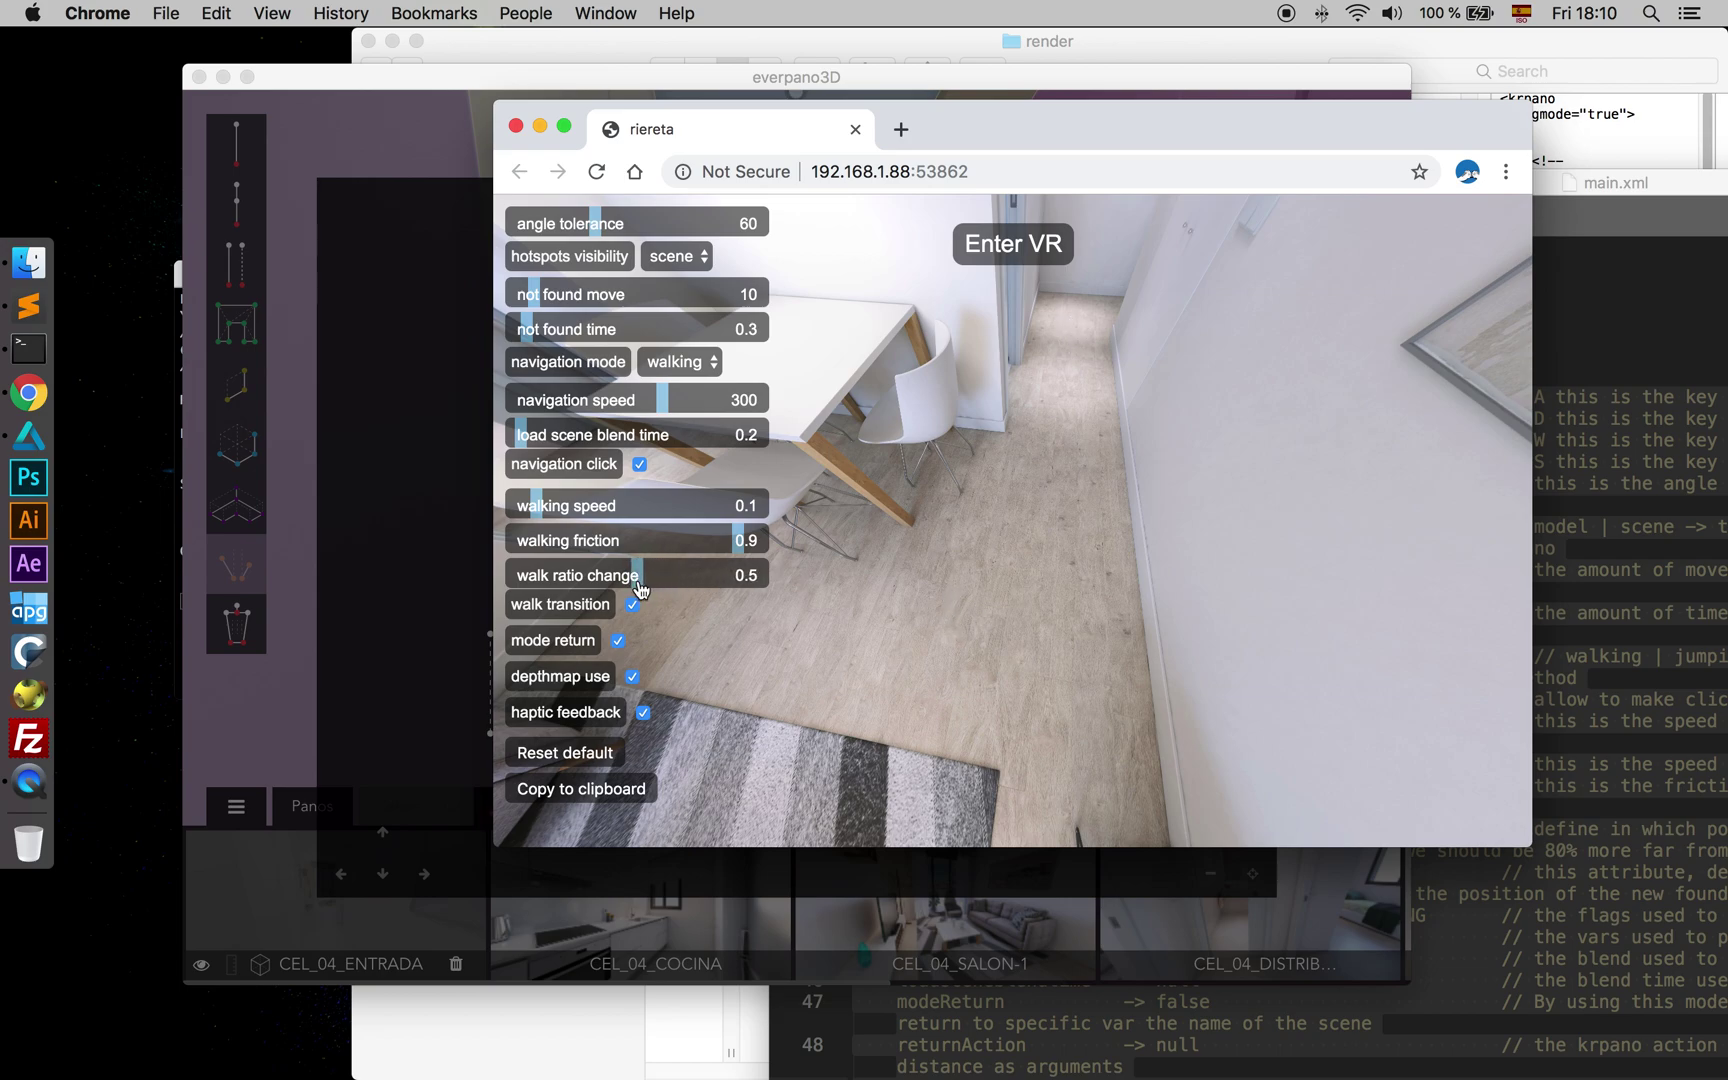
pyautogui.moveTo(1026, 596)
pyautogui.mouseDown()
pyautogui.moveTo(993, 675)
pyautogui.moveTo(1036, 591)
pyautogui.mouseUp()
pyautogui.click(1035, 490)
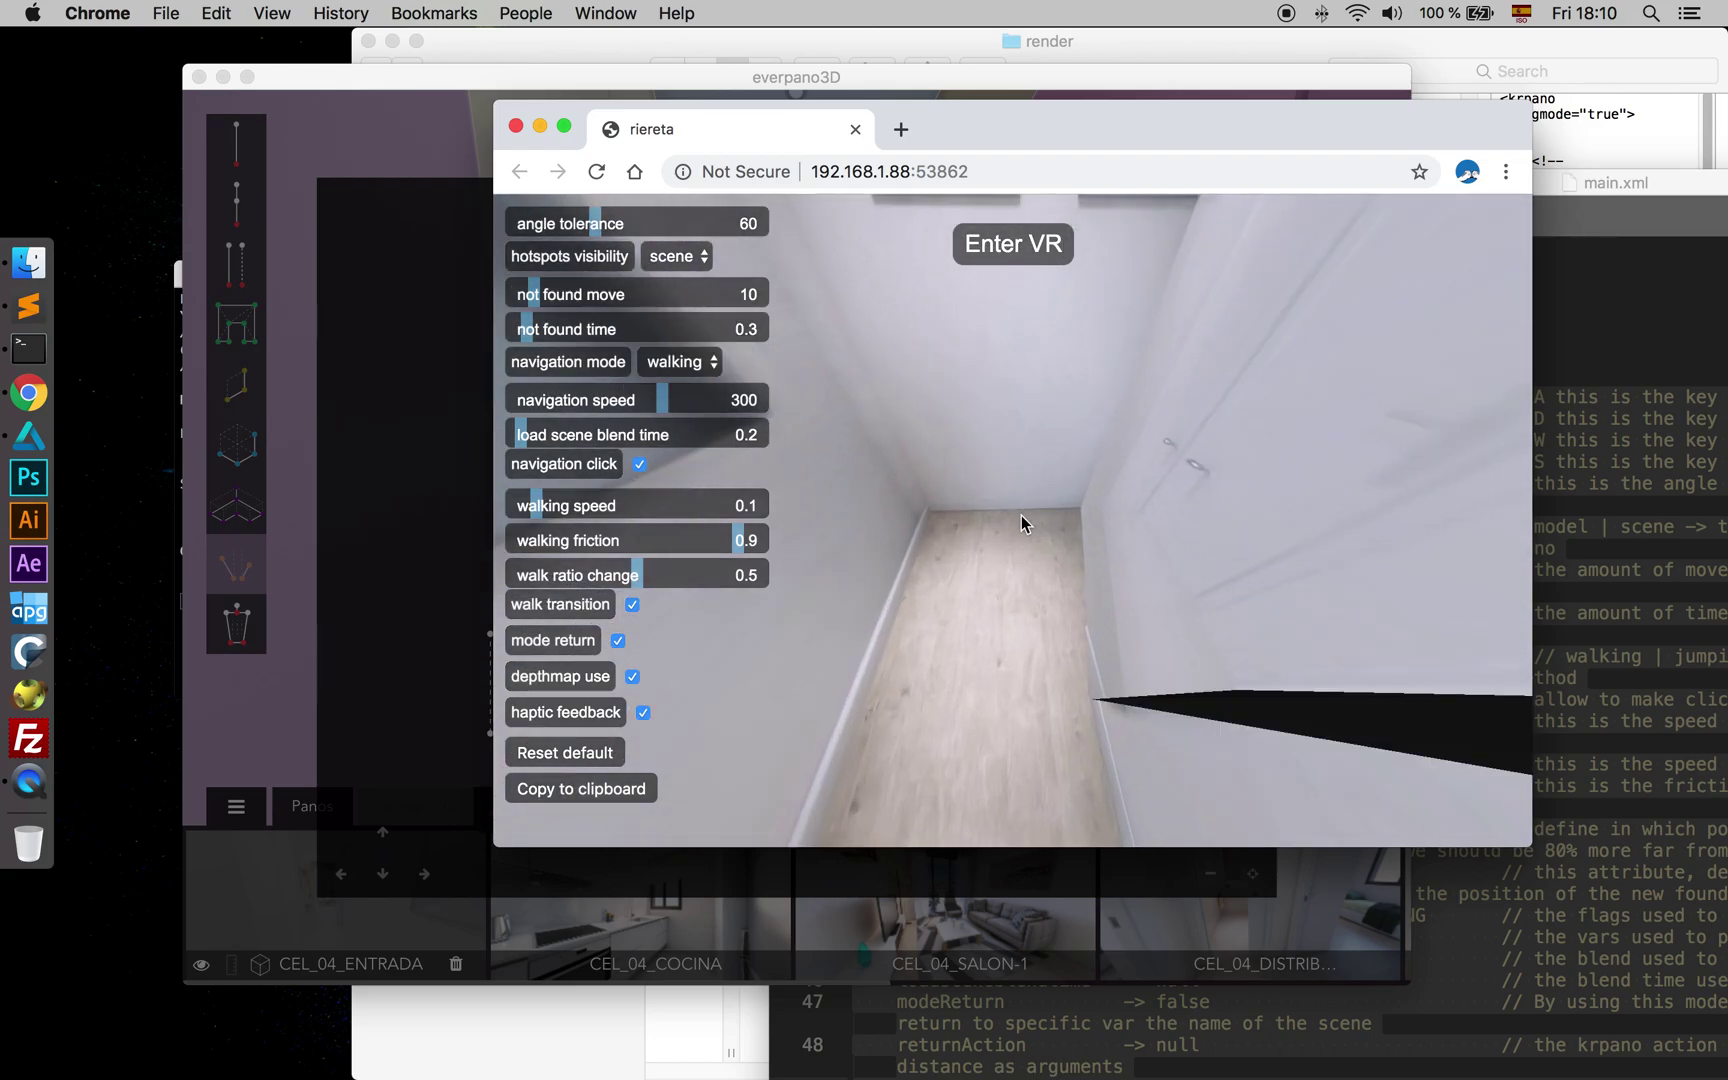
# - Set the walk ratio change to 0.8 and test it by walking from the hallway to the living room and back
pyautogui.moveTo(999, 512); pyautogui.dragTo(1160, 632)
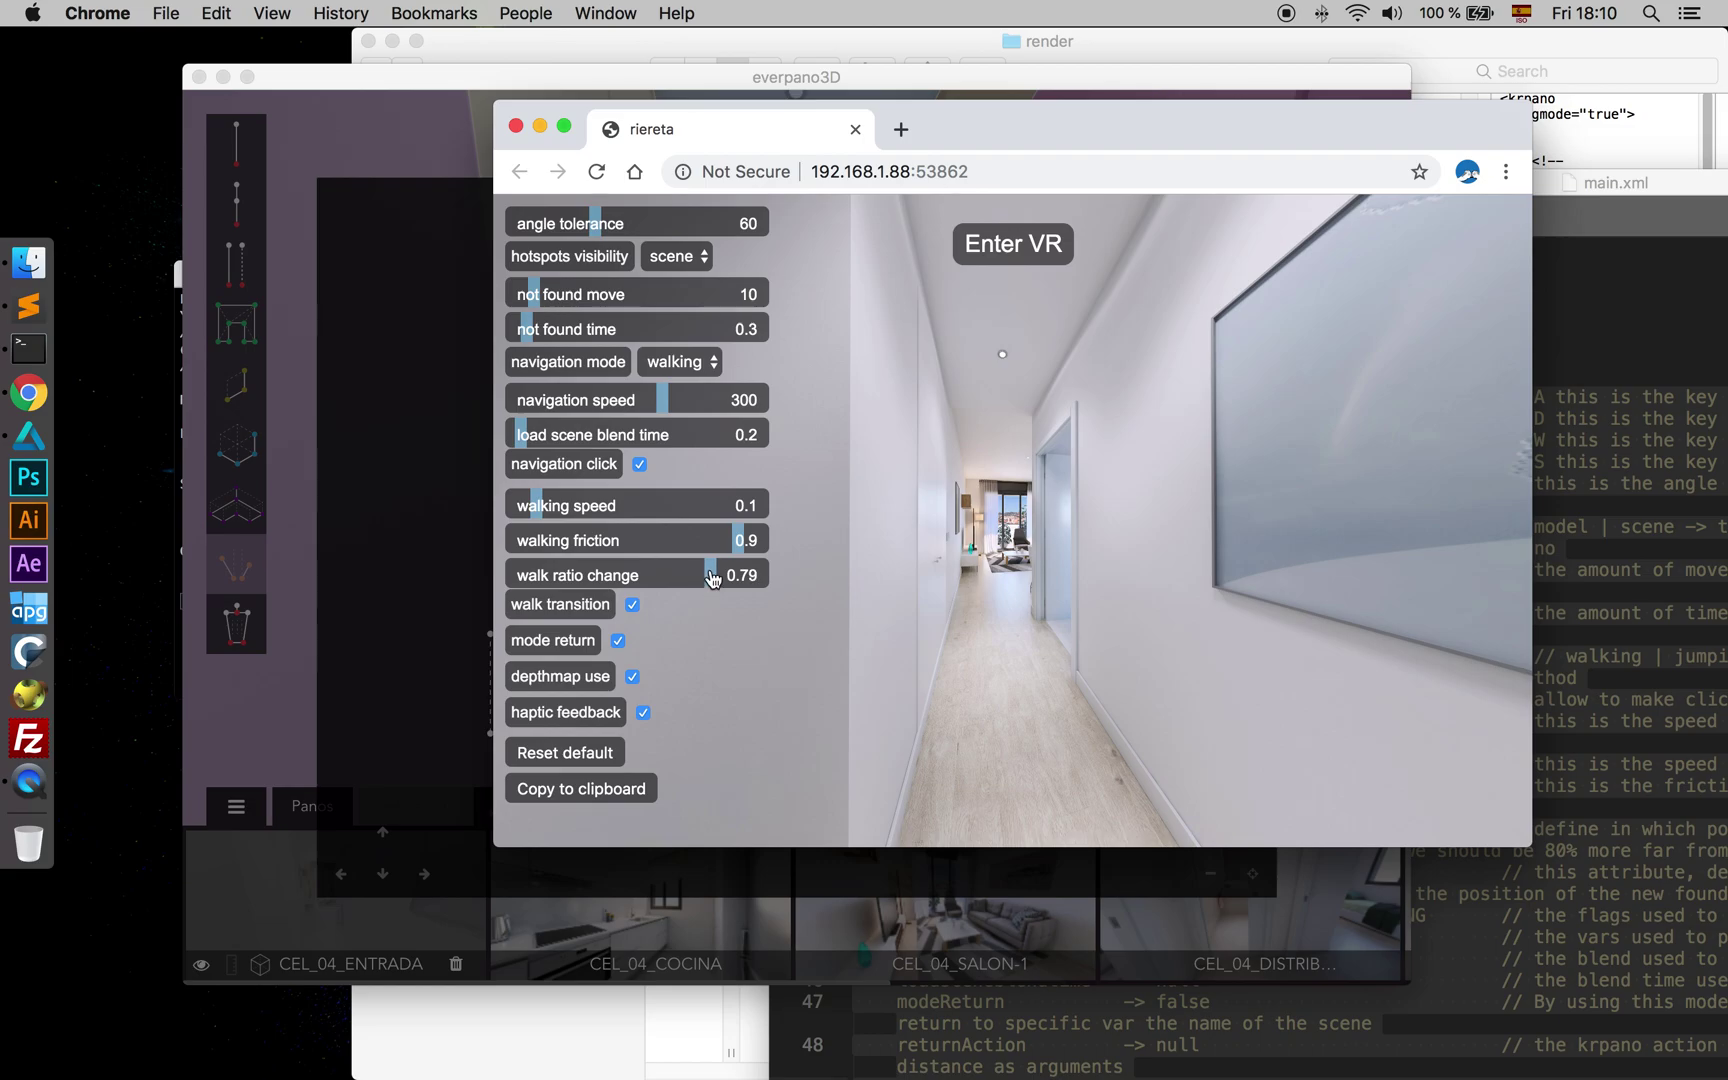
pyautogui.click(969, 636)
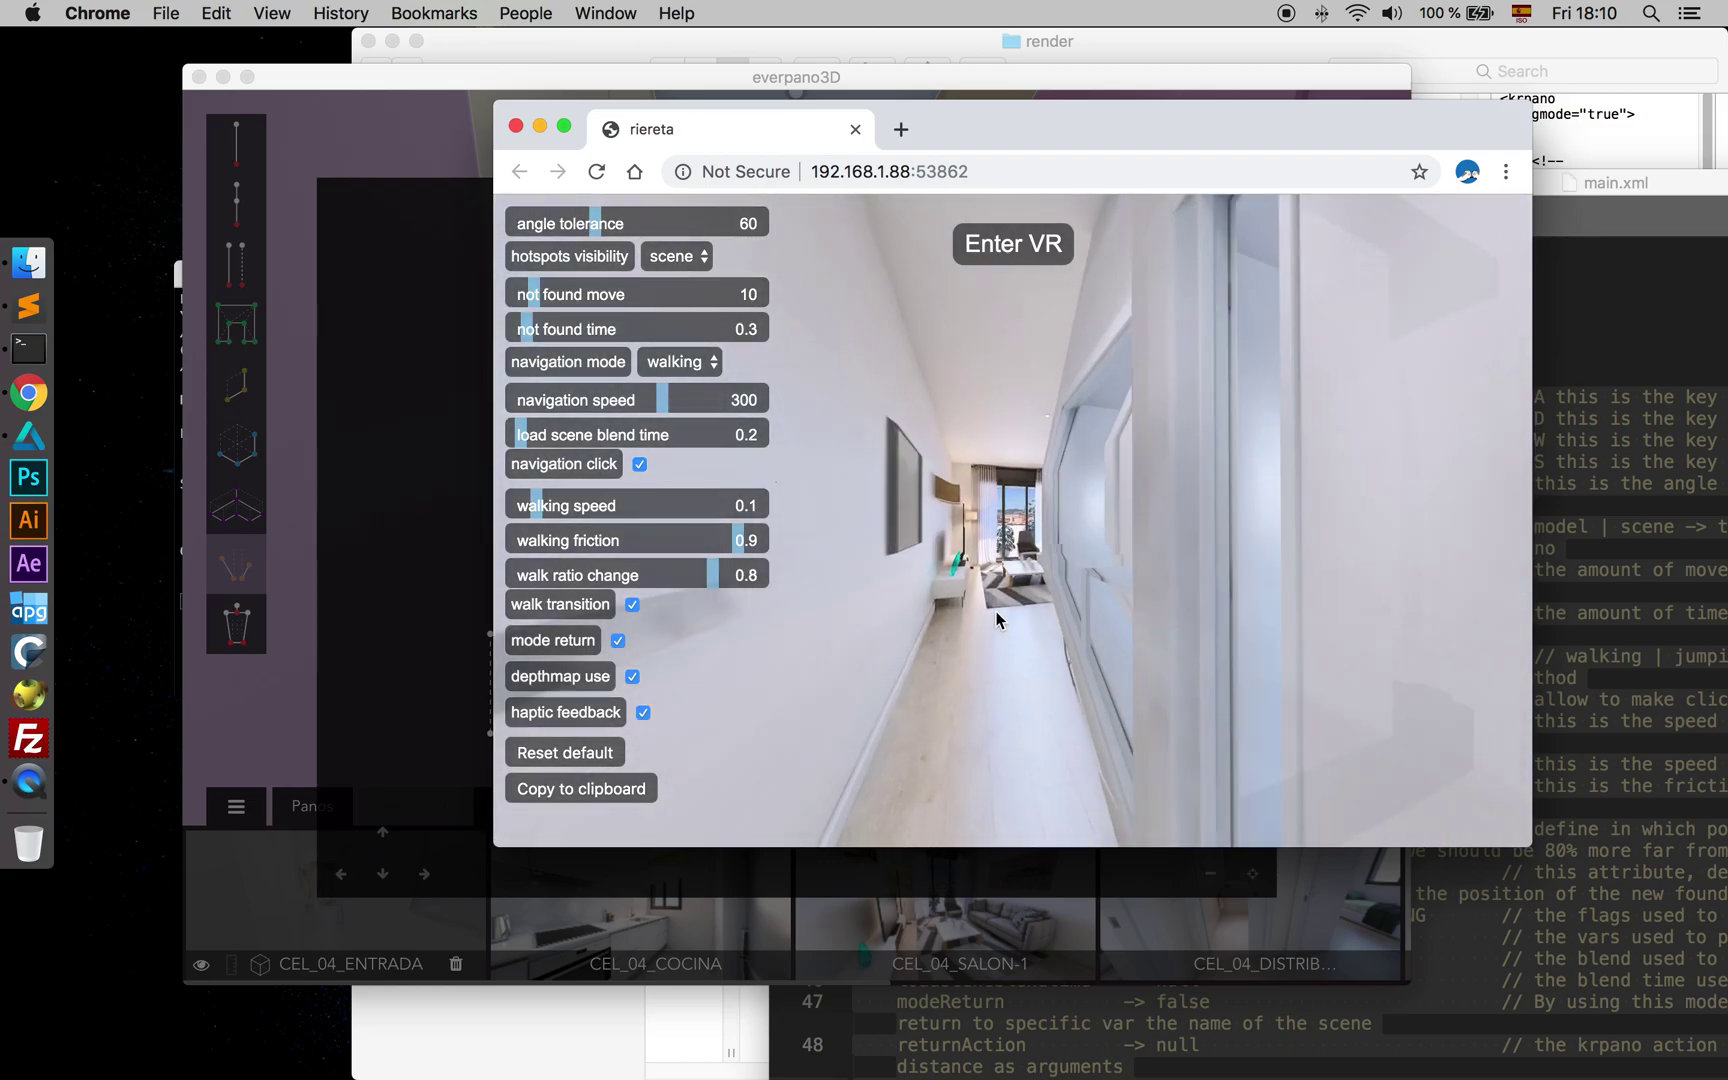
pyautogui.moveTo(1023, 606); pyautogui.dragTo(832, 571)
pyautogui.click(996, 576)
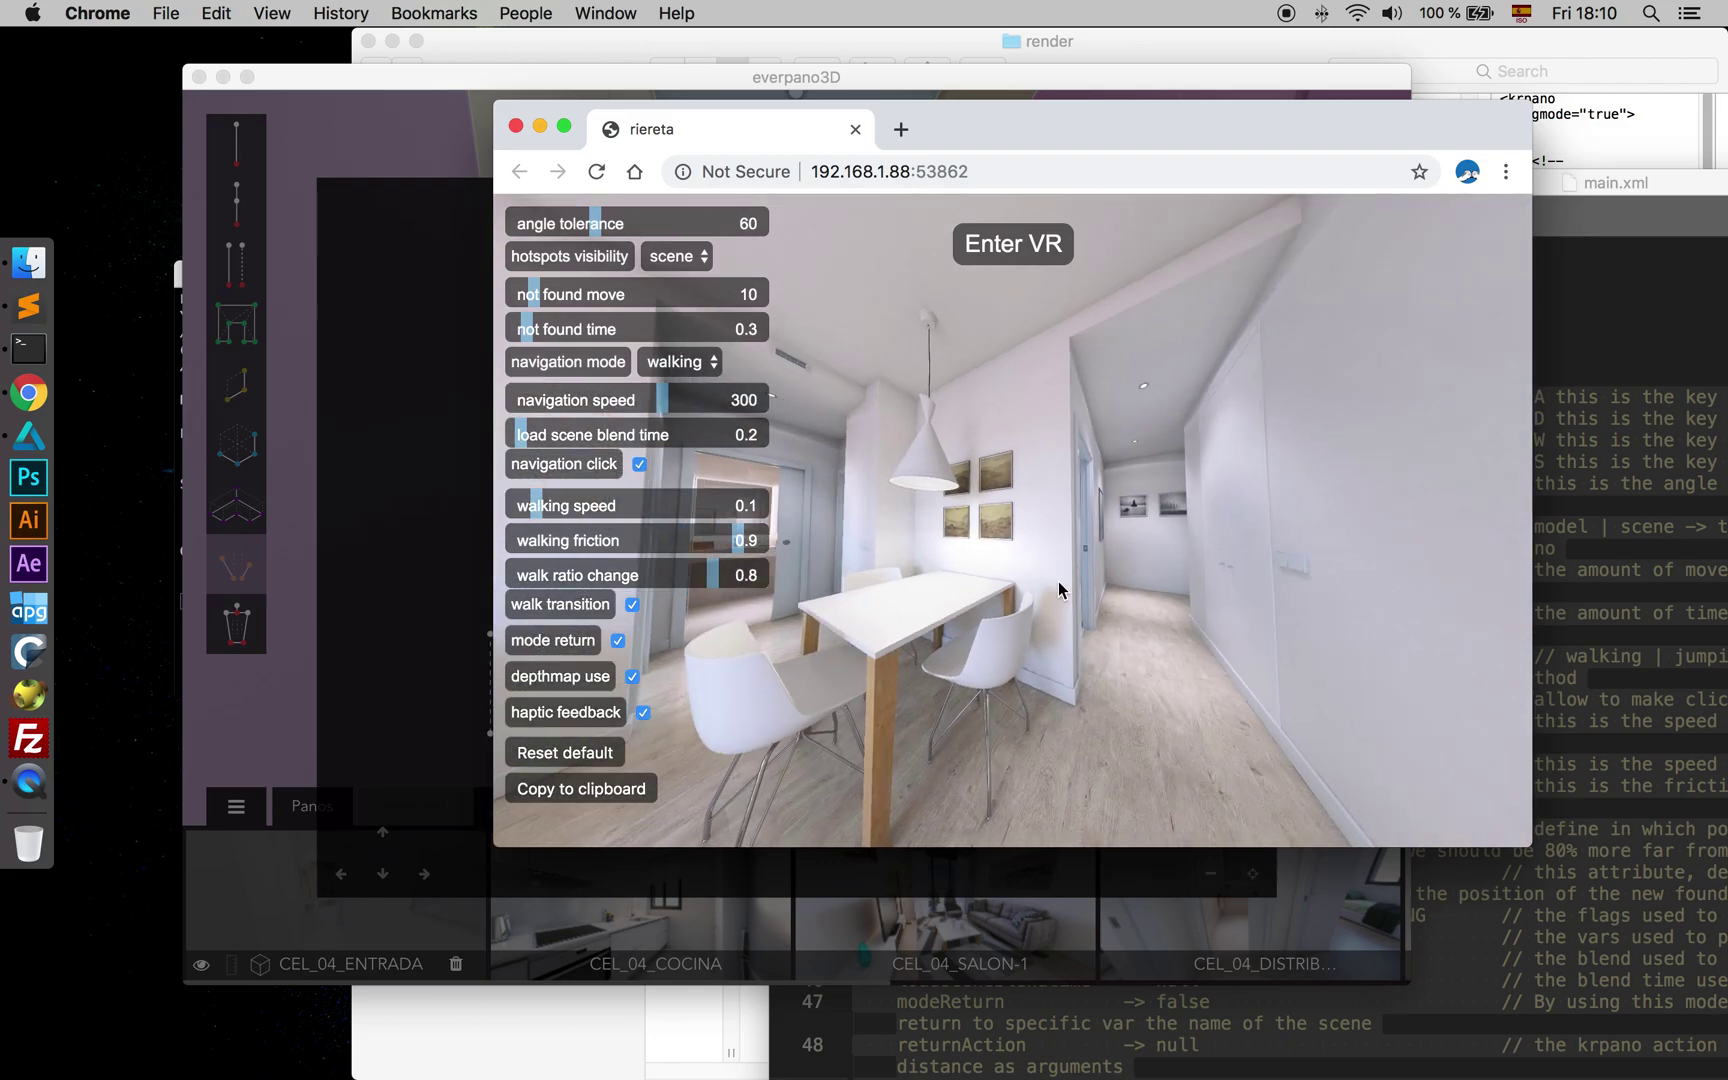
pyautogui.moveTo(1058, 581); pyautogui.dragTo(974, 583)
pyautogui.moveTo(1185, 622); pyautogui.dragTo(1191, 628)
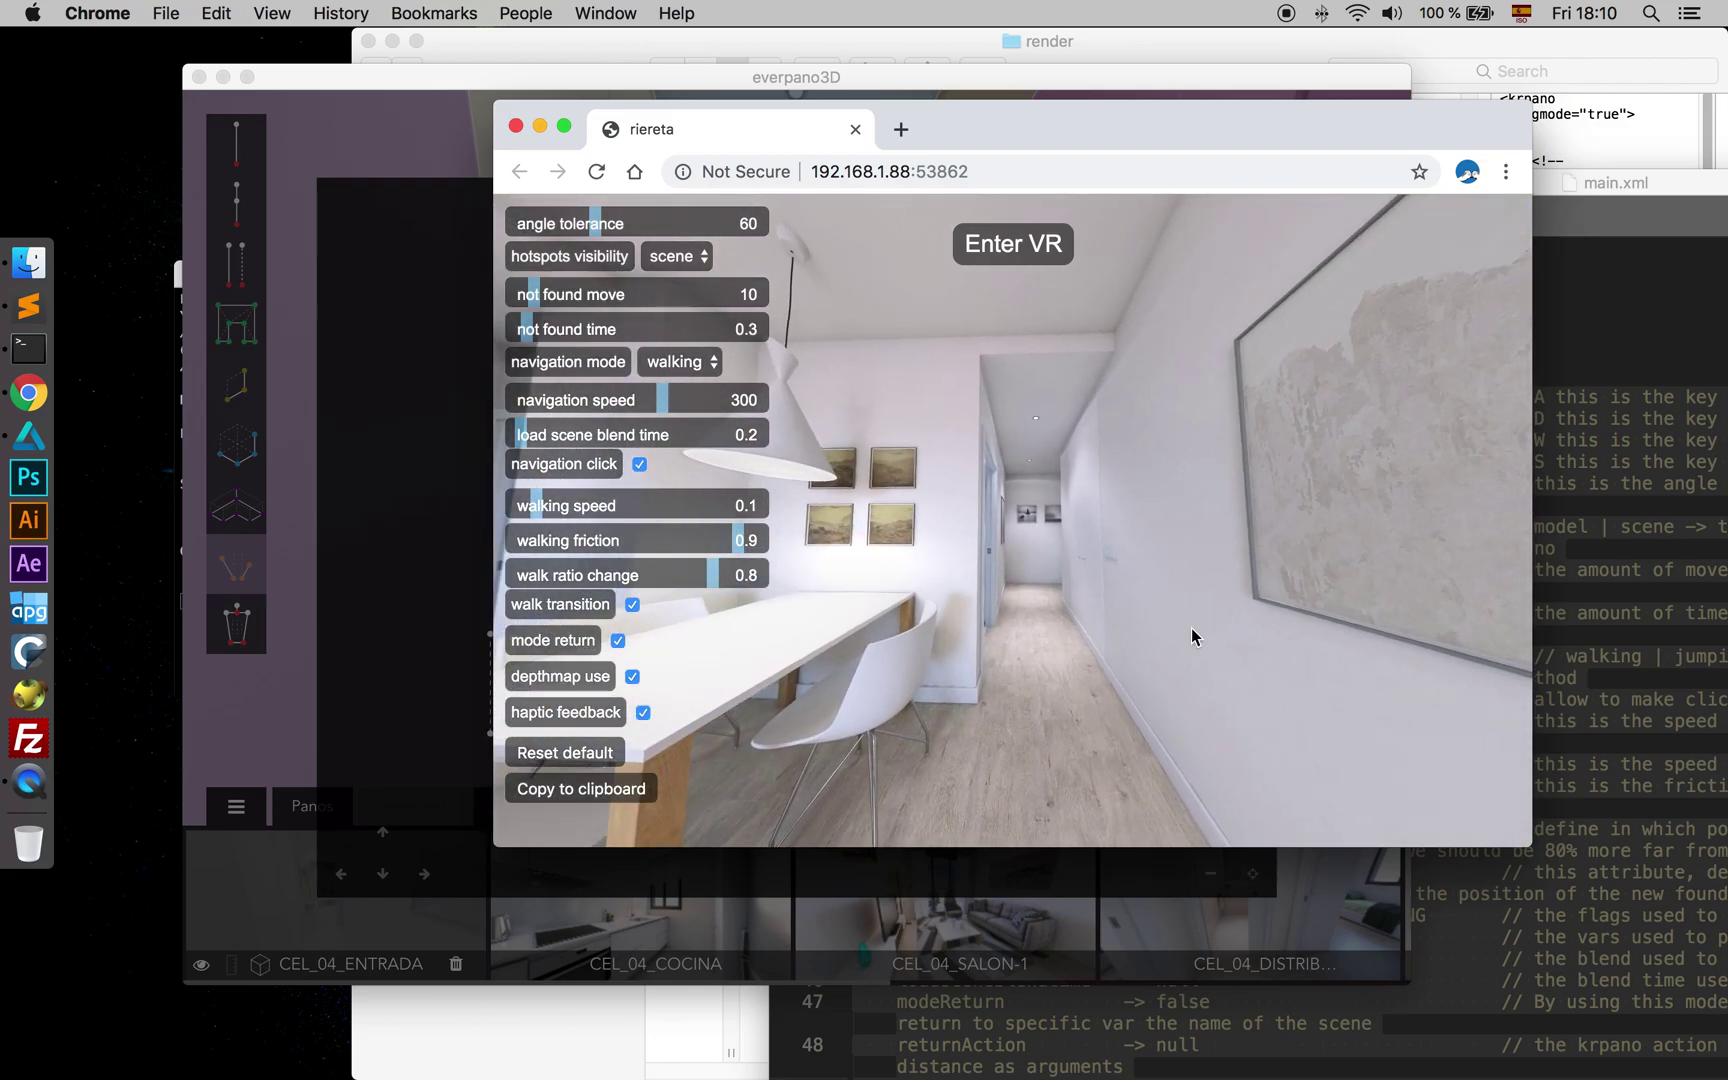
pyautogui.press('w')
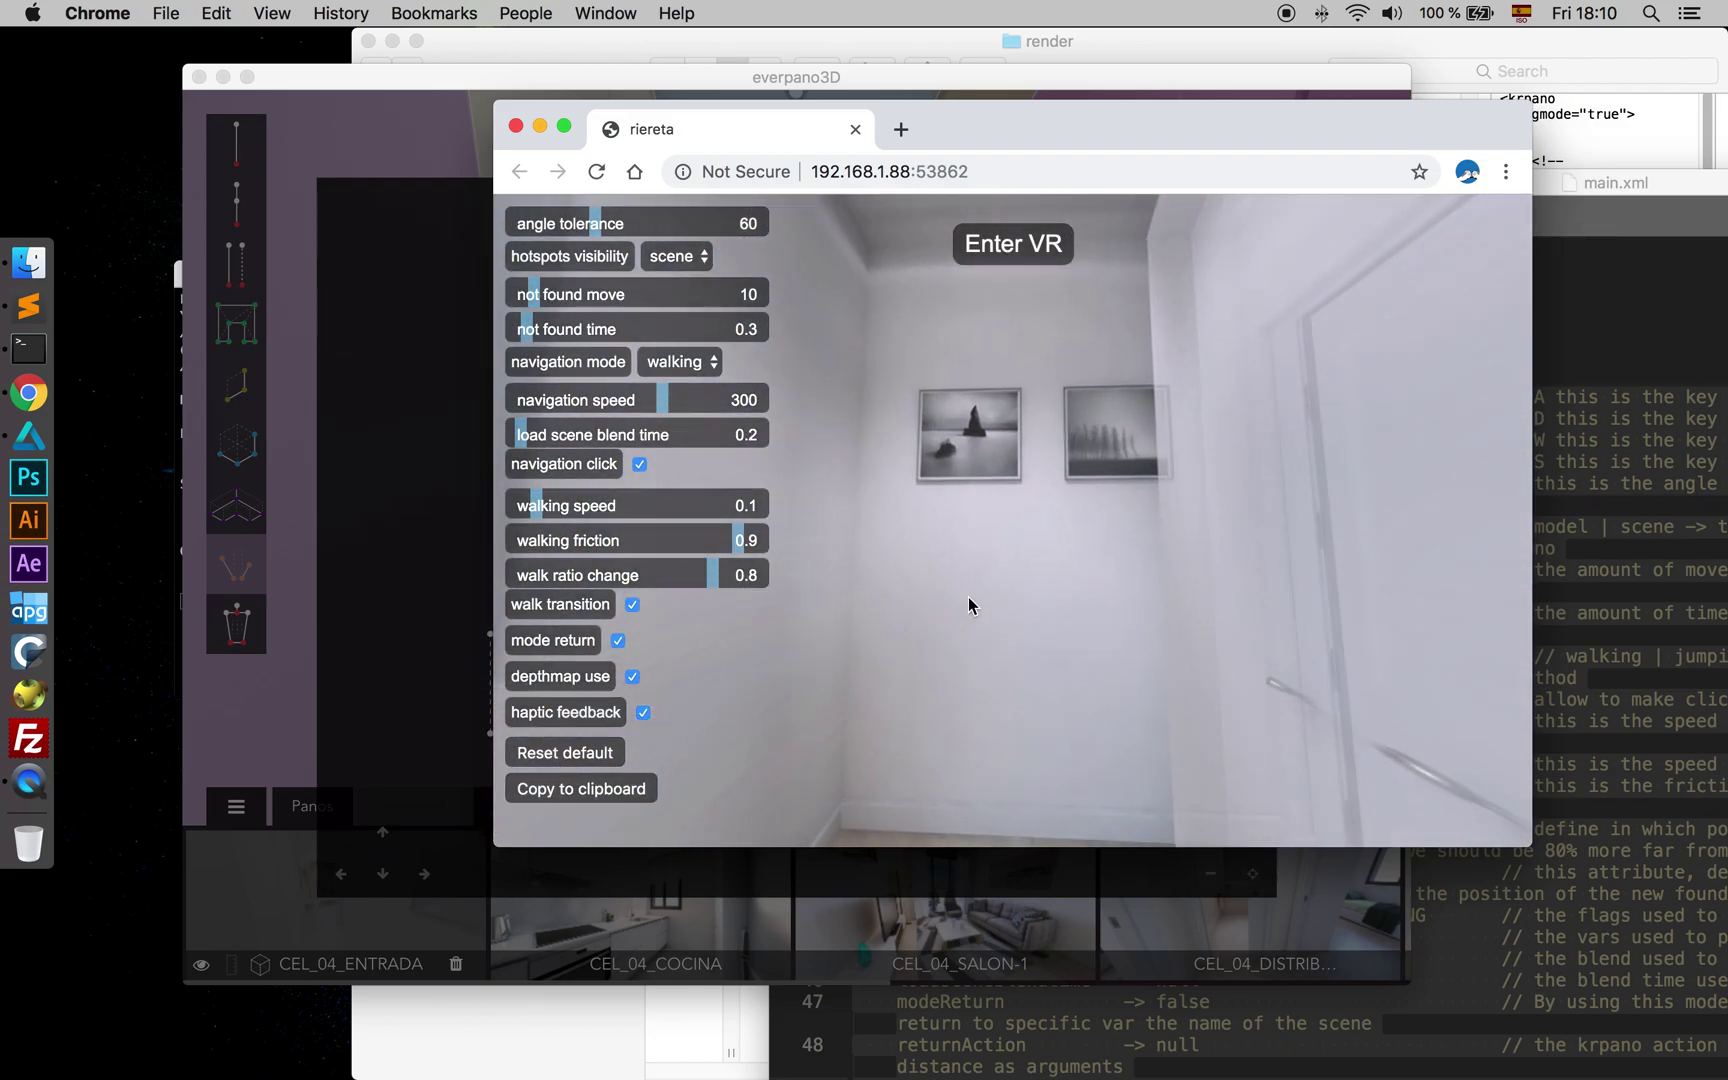
# - Set the walk ratio change to 0.07, turn walk transition off, and test walking between the hallway and the living room
pyautogui.moveTo(1050, 616); pyautogui.dragTo(1235, 618)
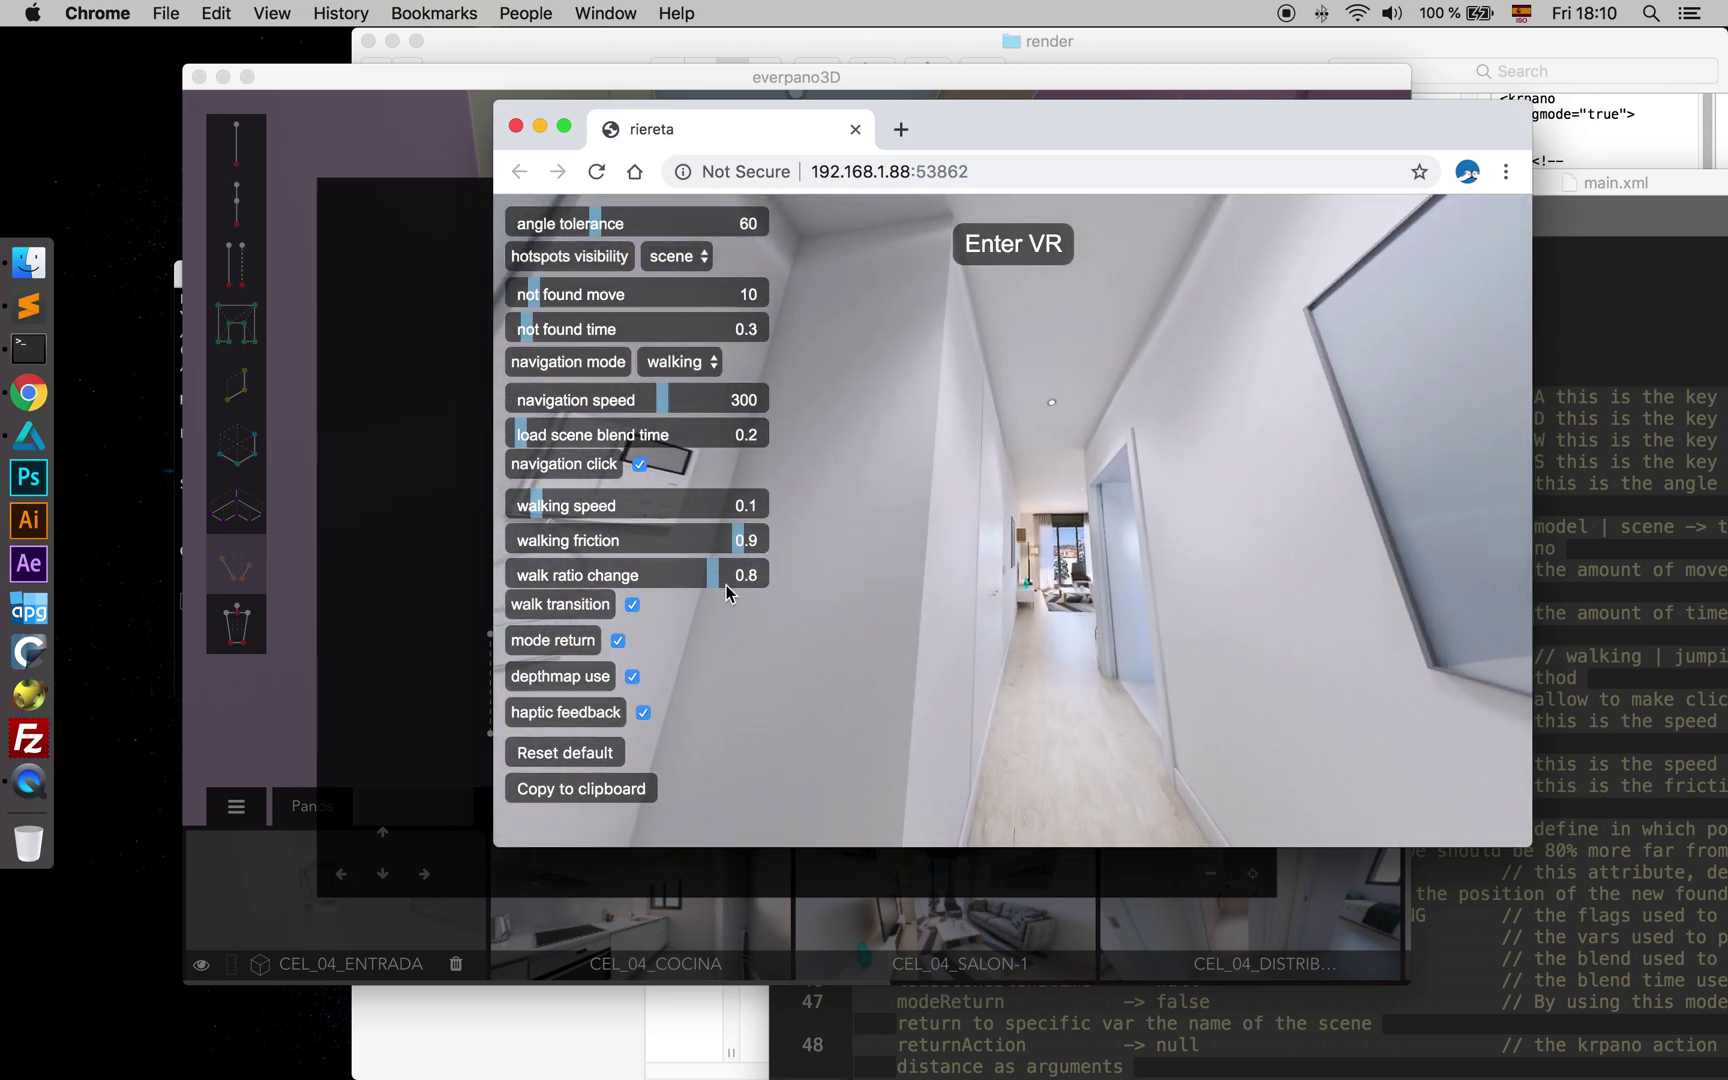
pyautogui.click(1170, 625)
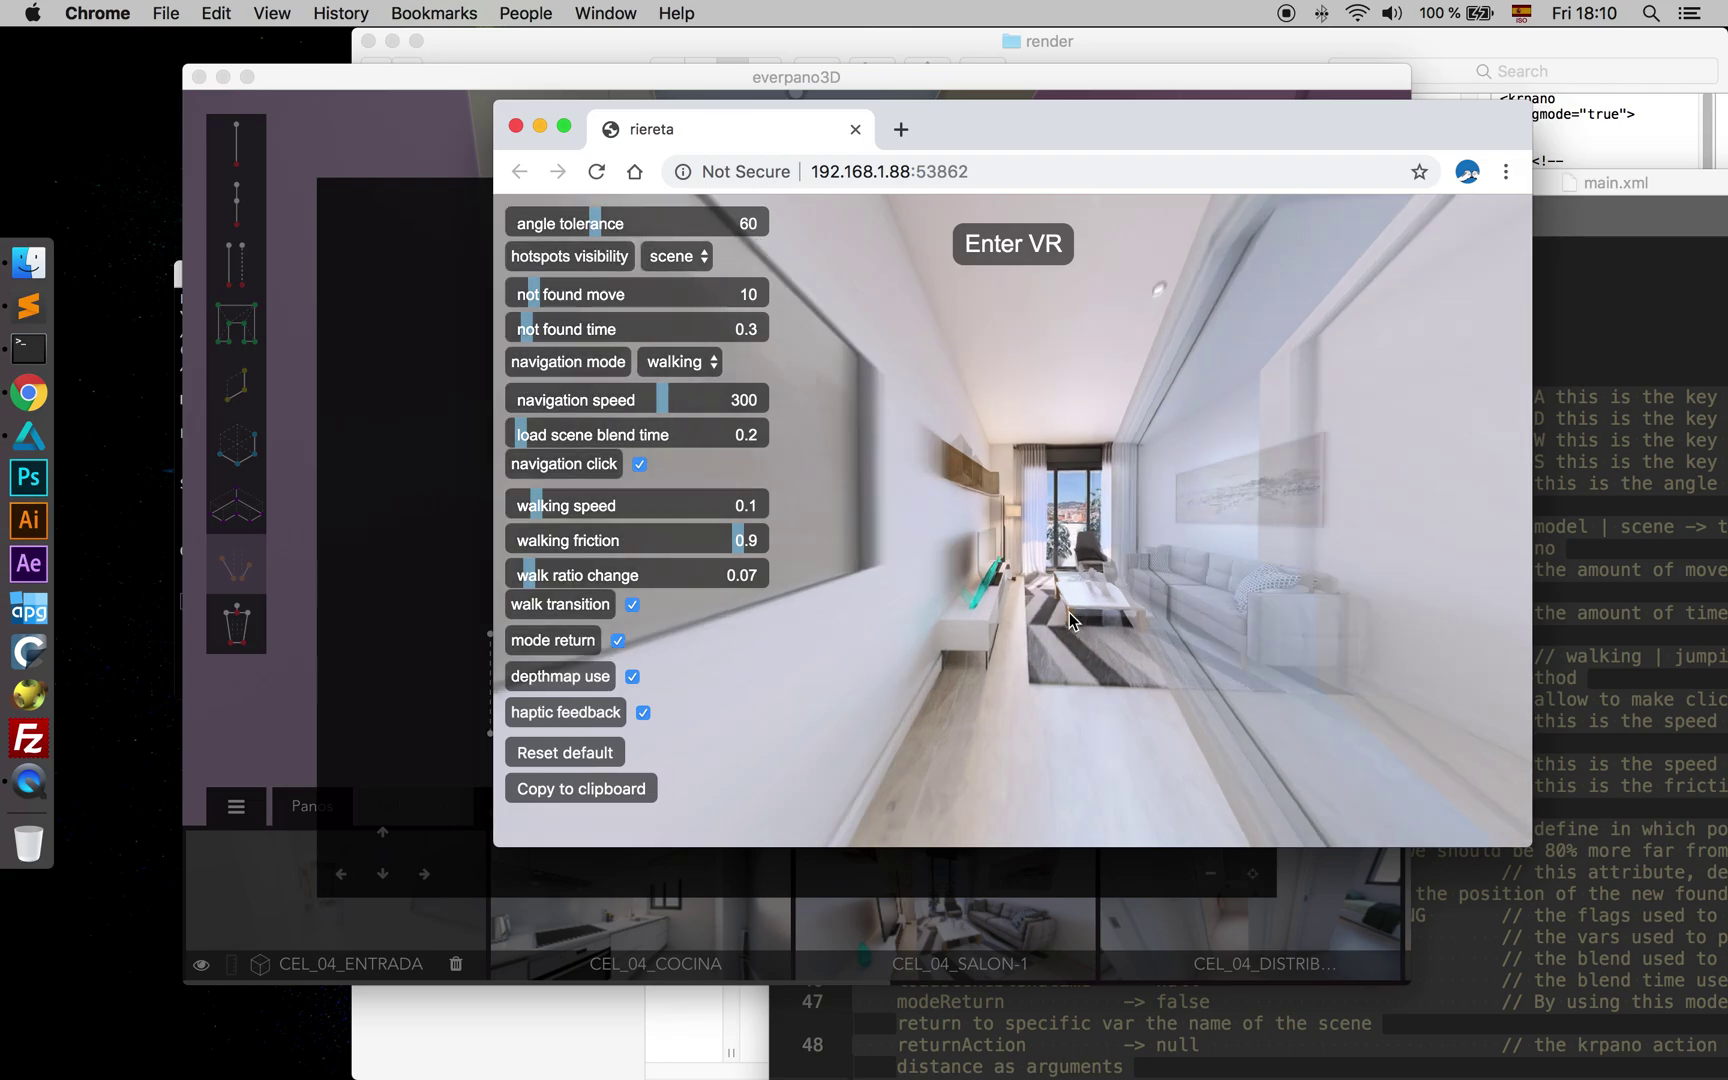
pyautogui.moveTo(1270, 622); pyautogui.dragTo(649, 624)
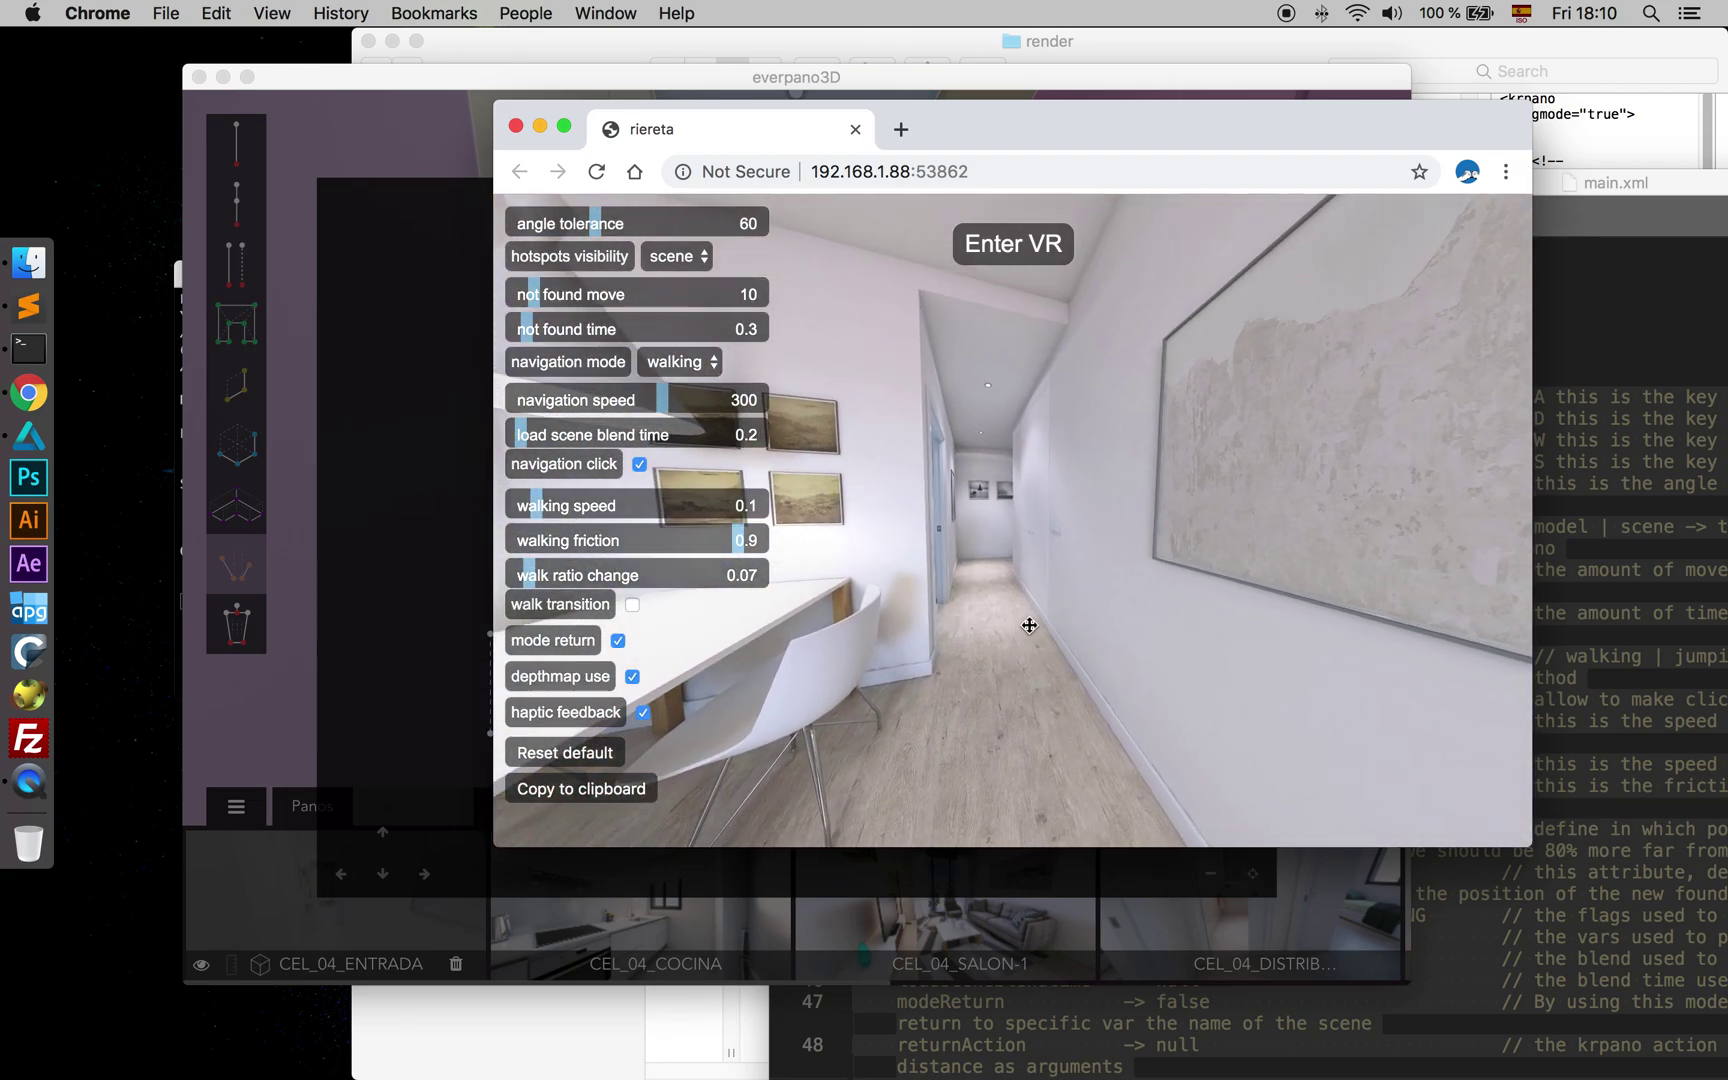
pyautogui.click(1027, 622)
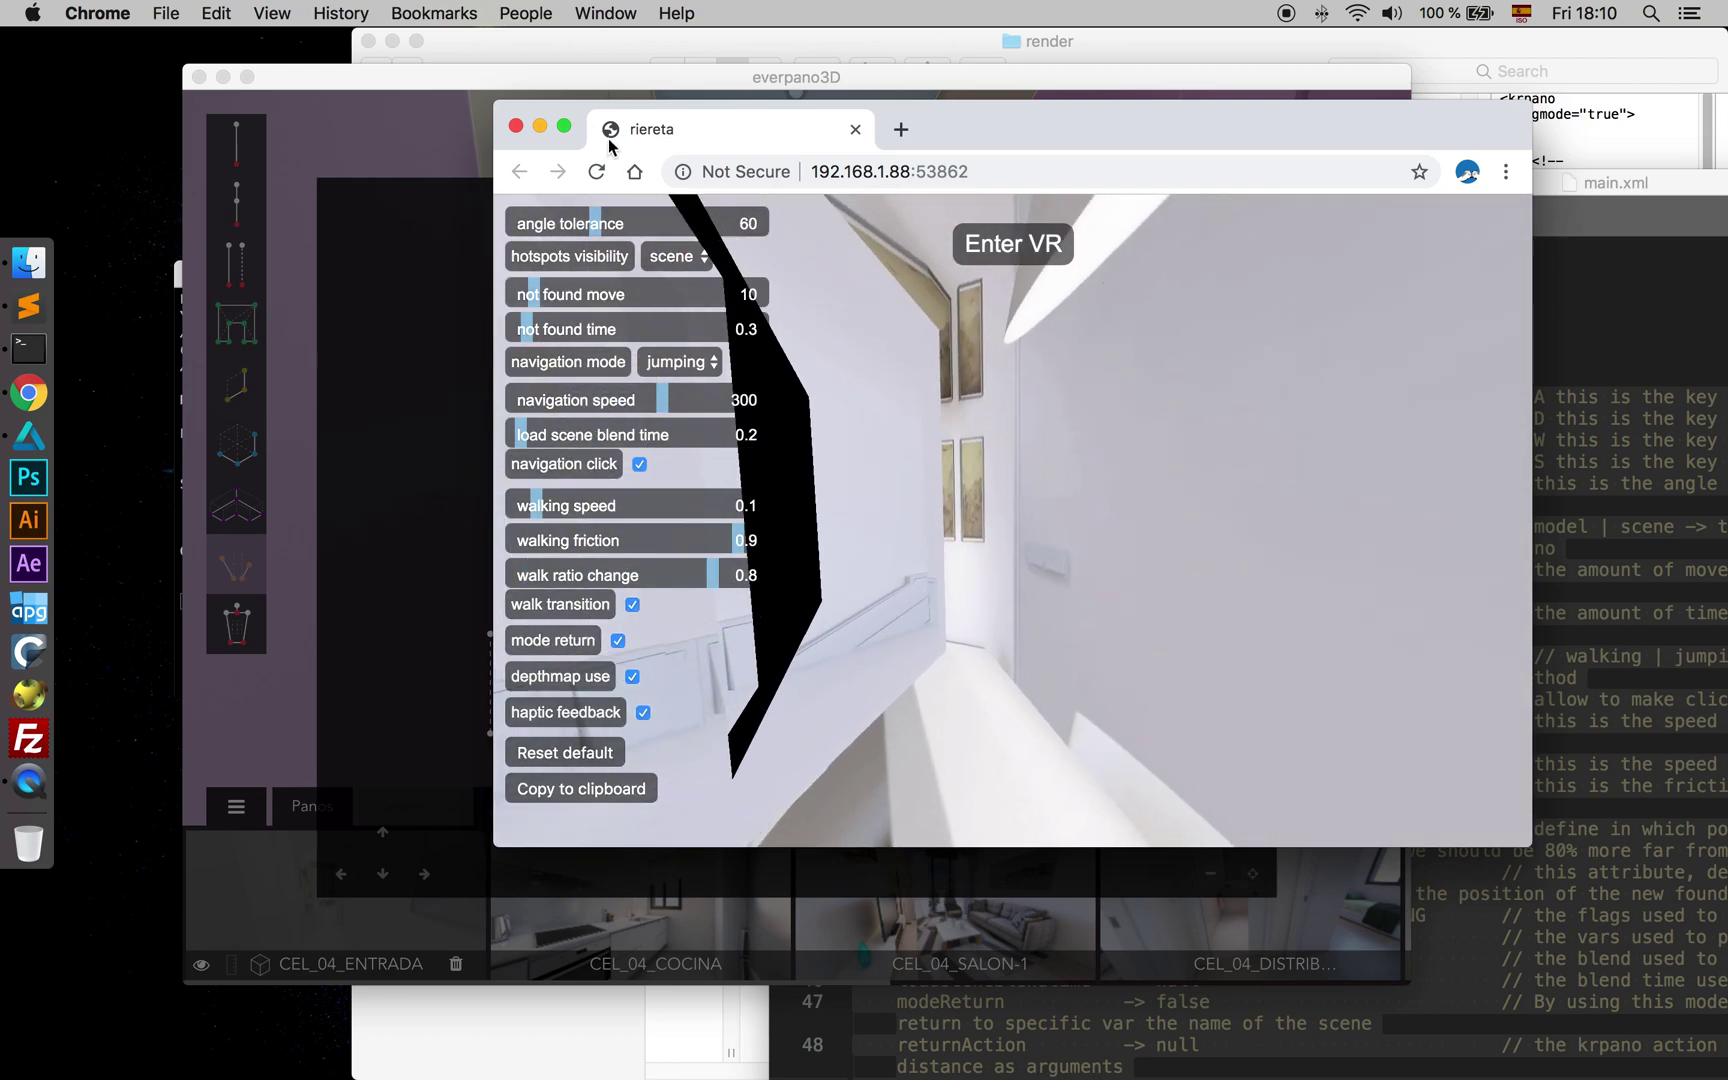
# - Reload the tour page, turn walk transition off and set the navigation mode to walking
pyautogui.click(598, 172)
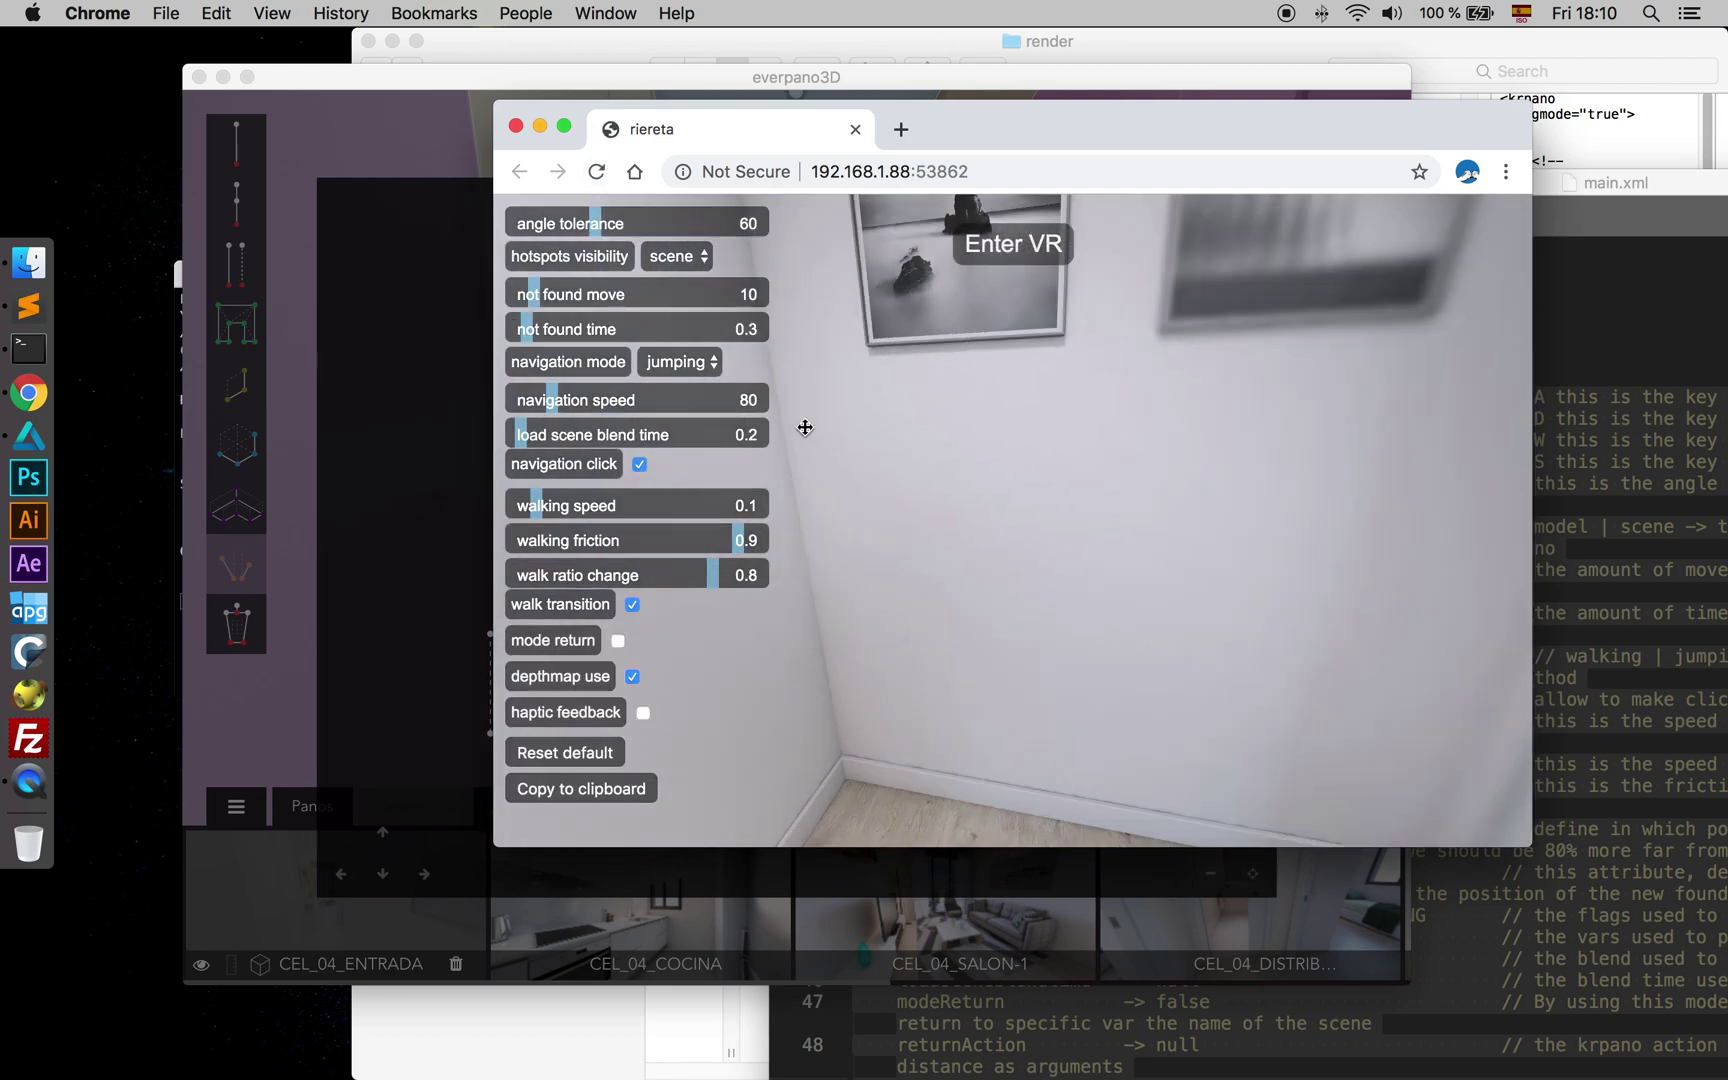
pyautogui.moveTo(1123, 427); pyautogui.dragTo(900, 445)
pyautogui.moveTo(1160, 454); pyautogui.dragTo(925, 532)
pyautogui.moveTo(997, 586)
pyautogui.mouseDown()
pyautogui.moveTo(906, 618)
pyautogui.moveTo(984, 611)
pyautogui.mouseUp()
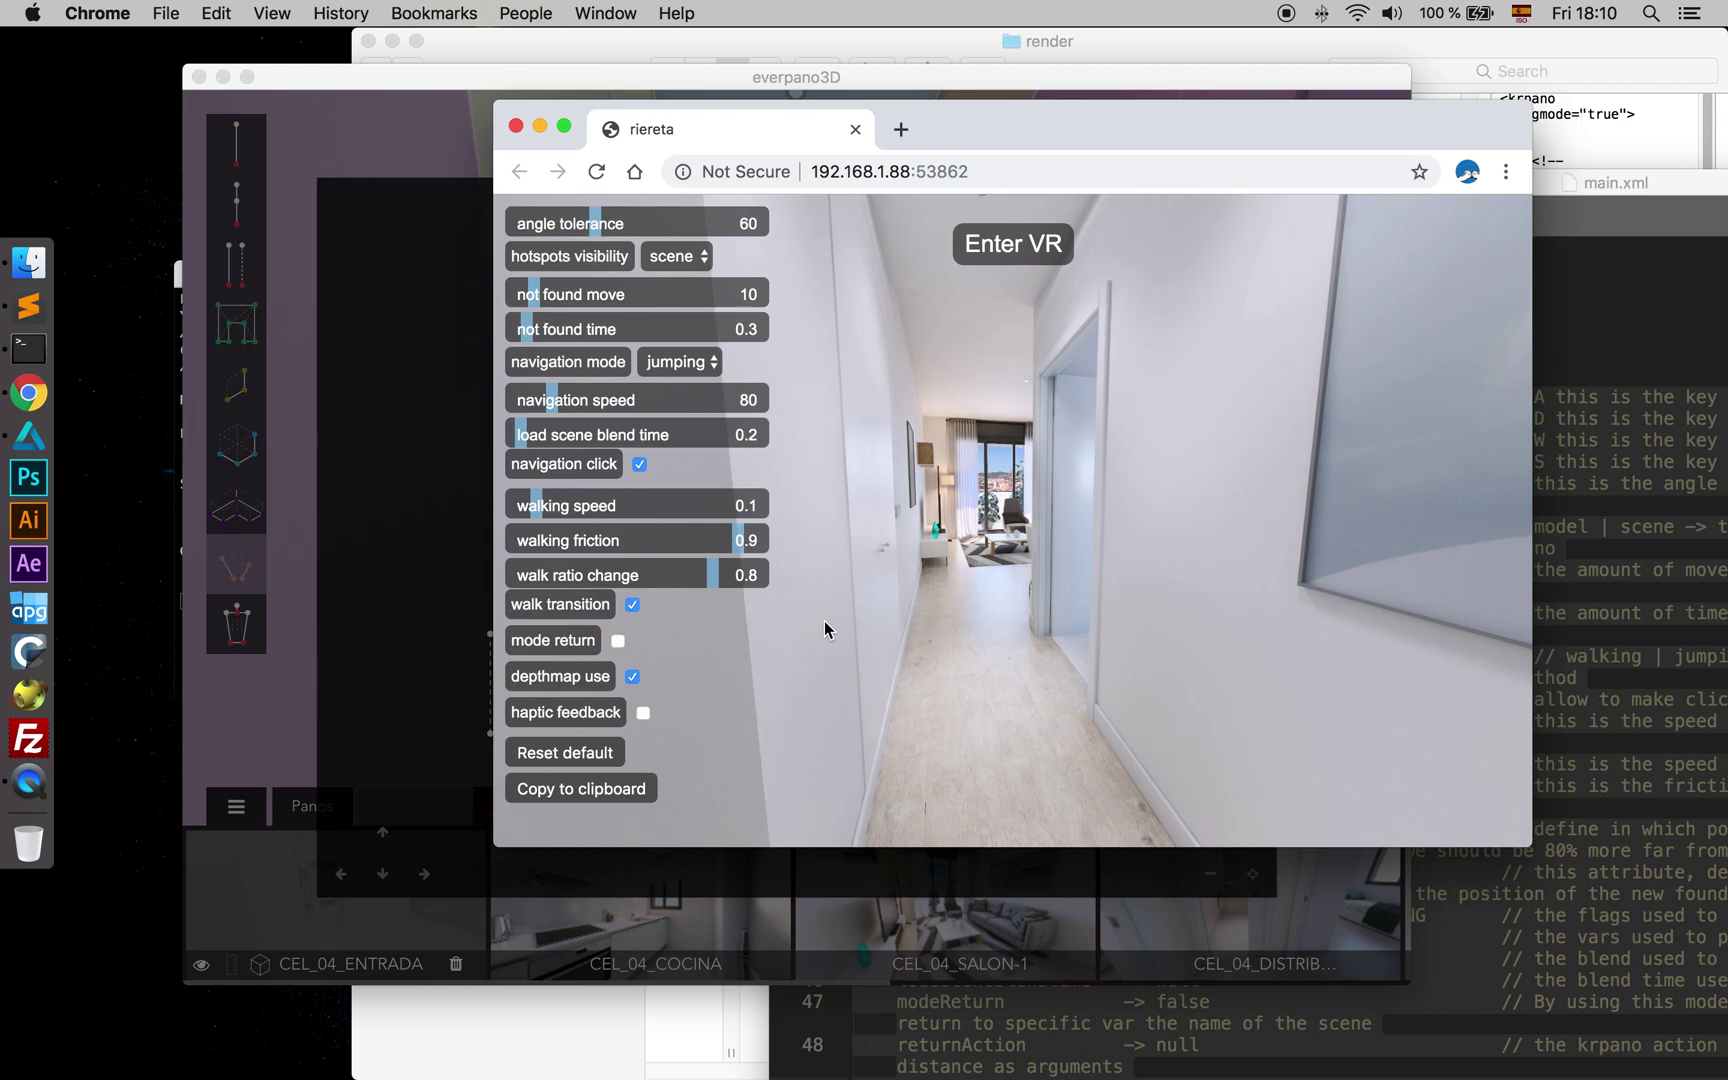
pyautogui.moveTo(1190, 612); pyautogui.dragTo(1087, 580)
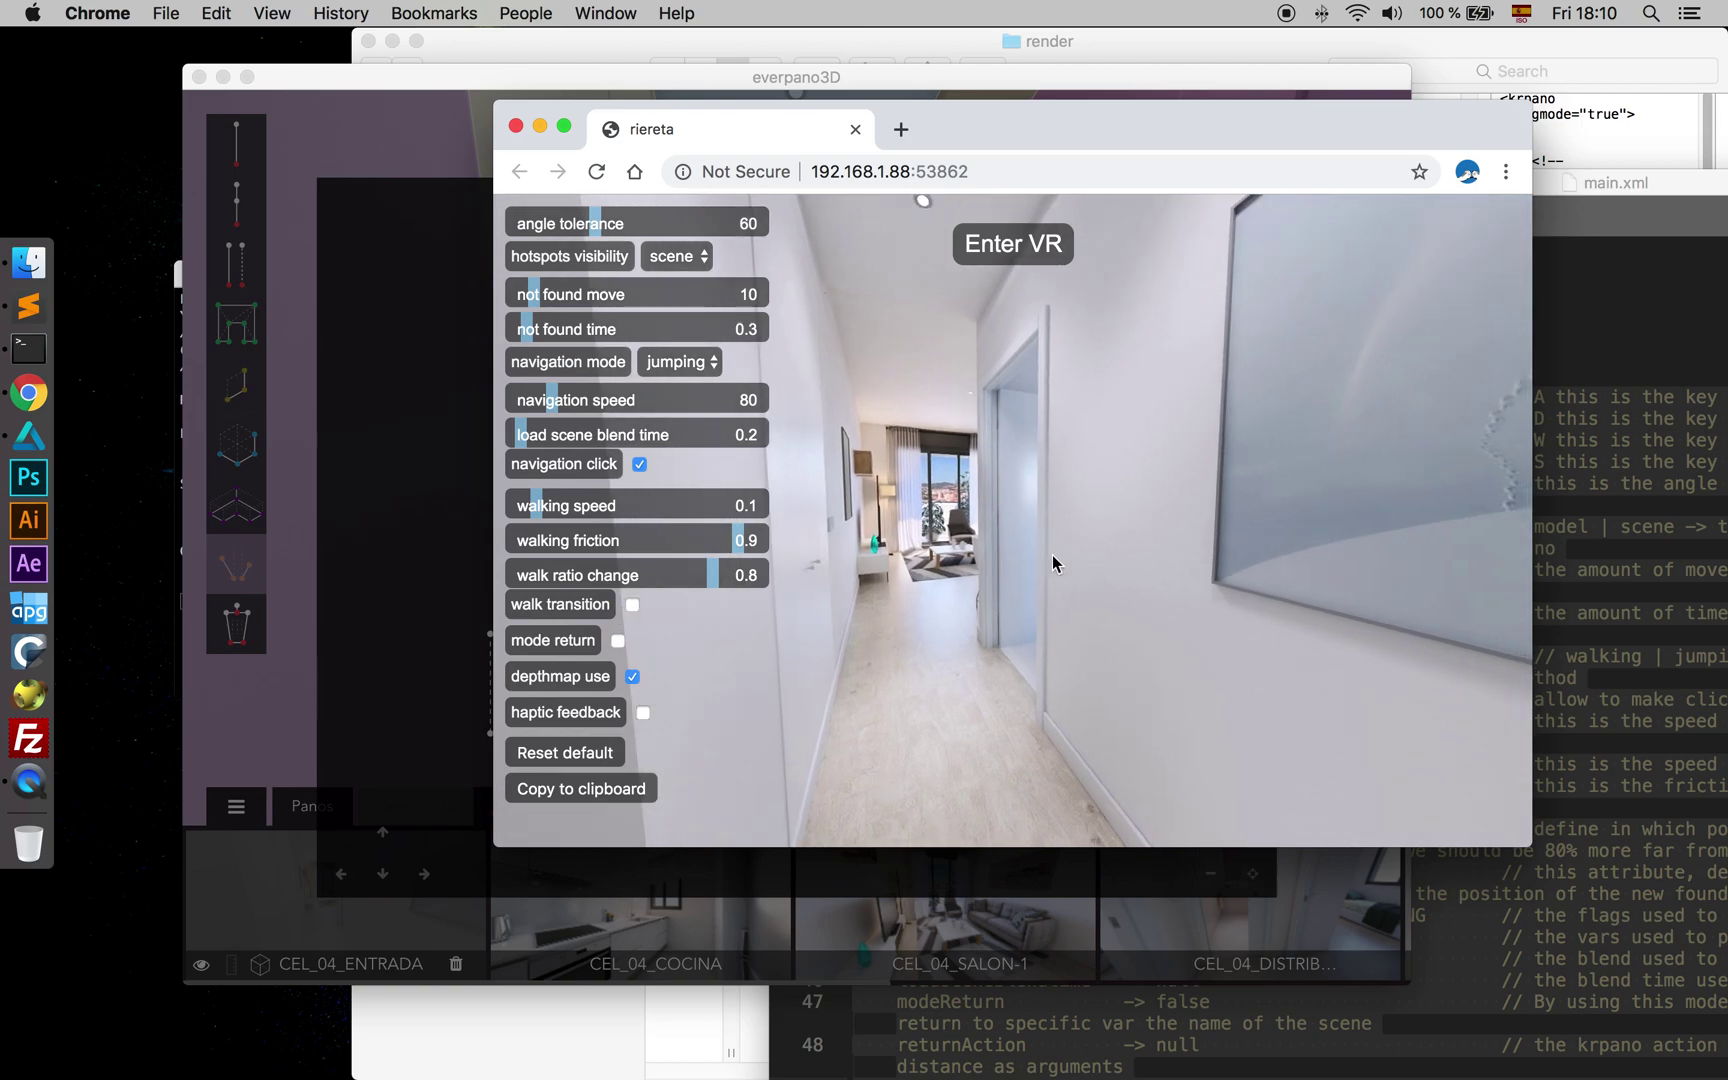
pyautogui.press('w')
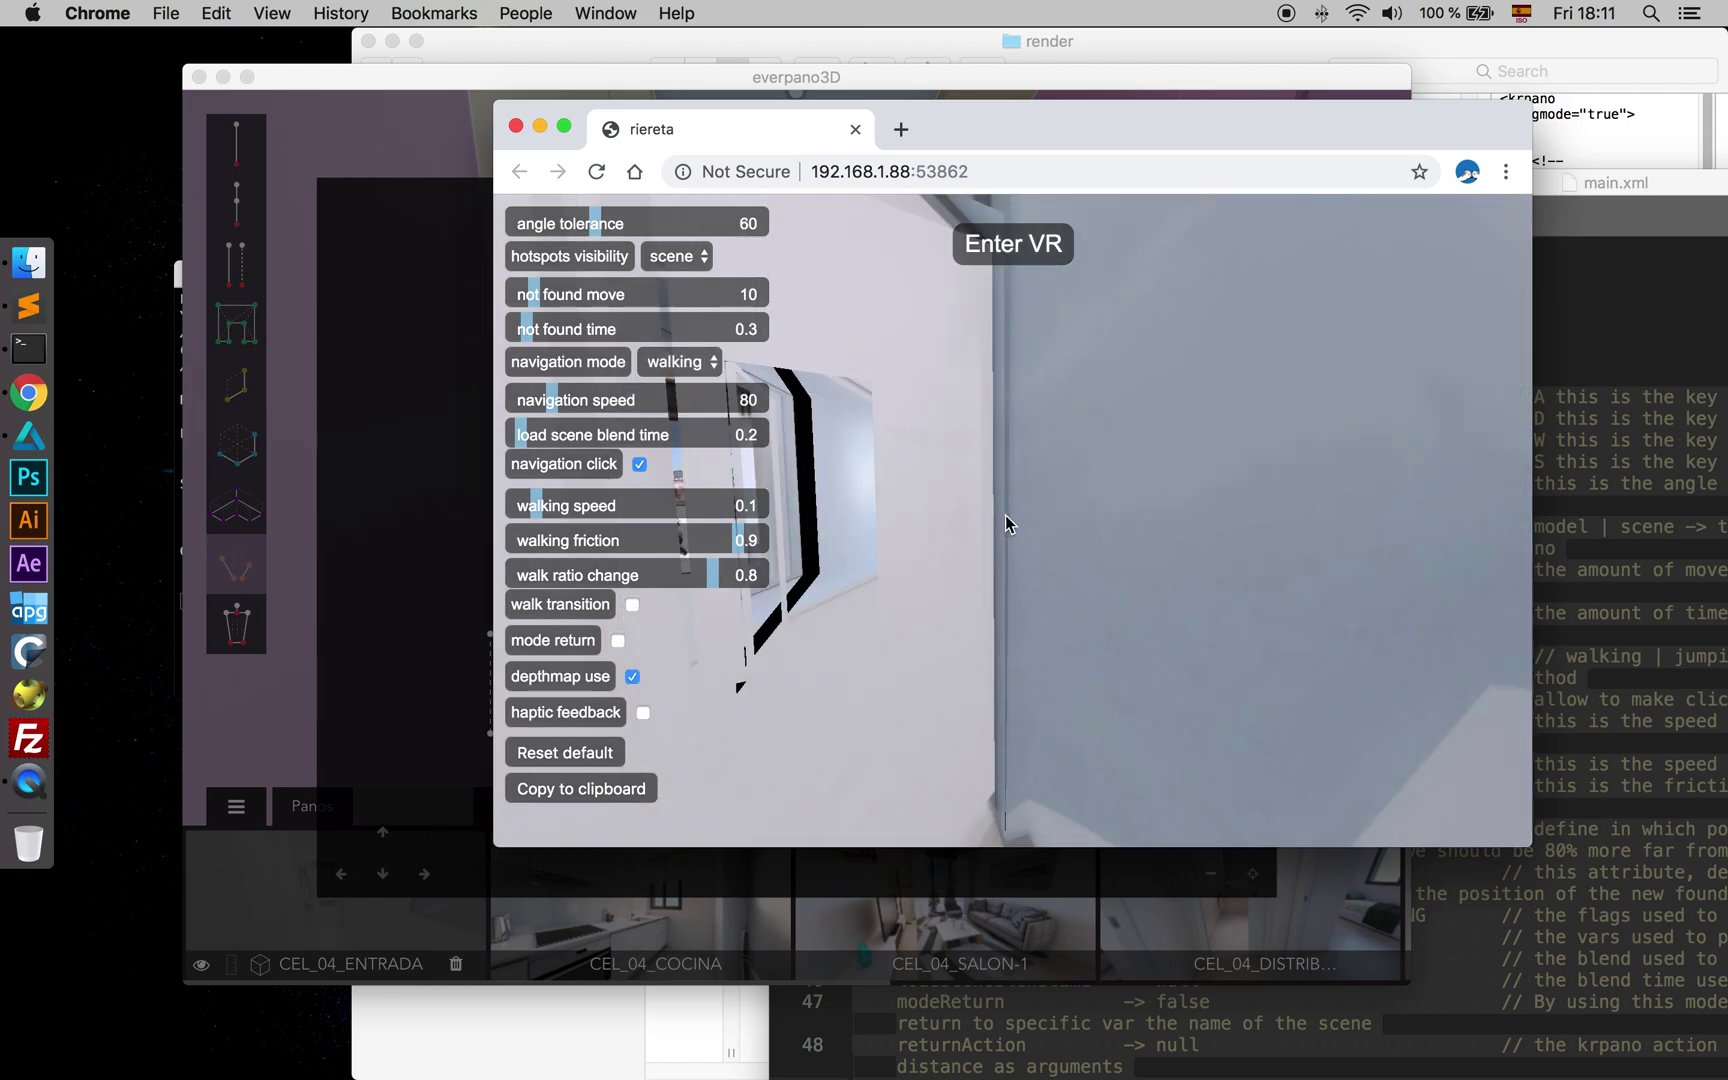
# - Test walking without walk transition by moving from the hallway into the living room
pyautogui.moveTo(980, 513); pyautogui.dragTo(1040, 514)
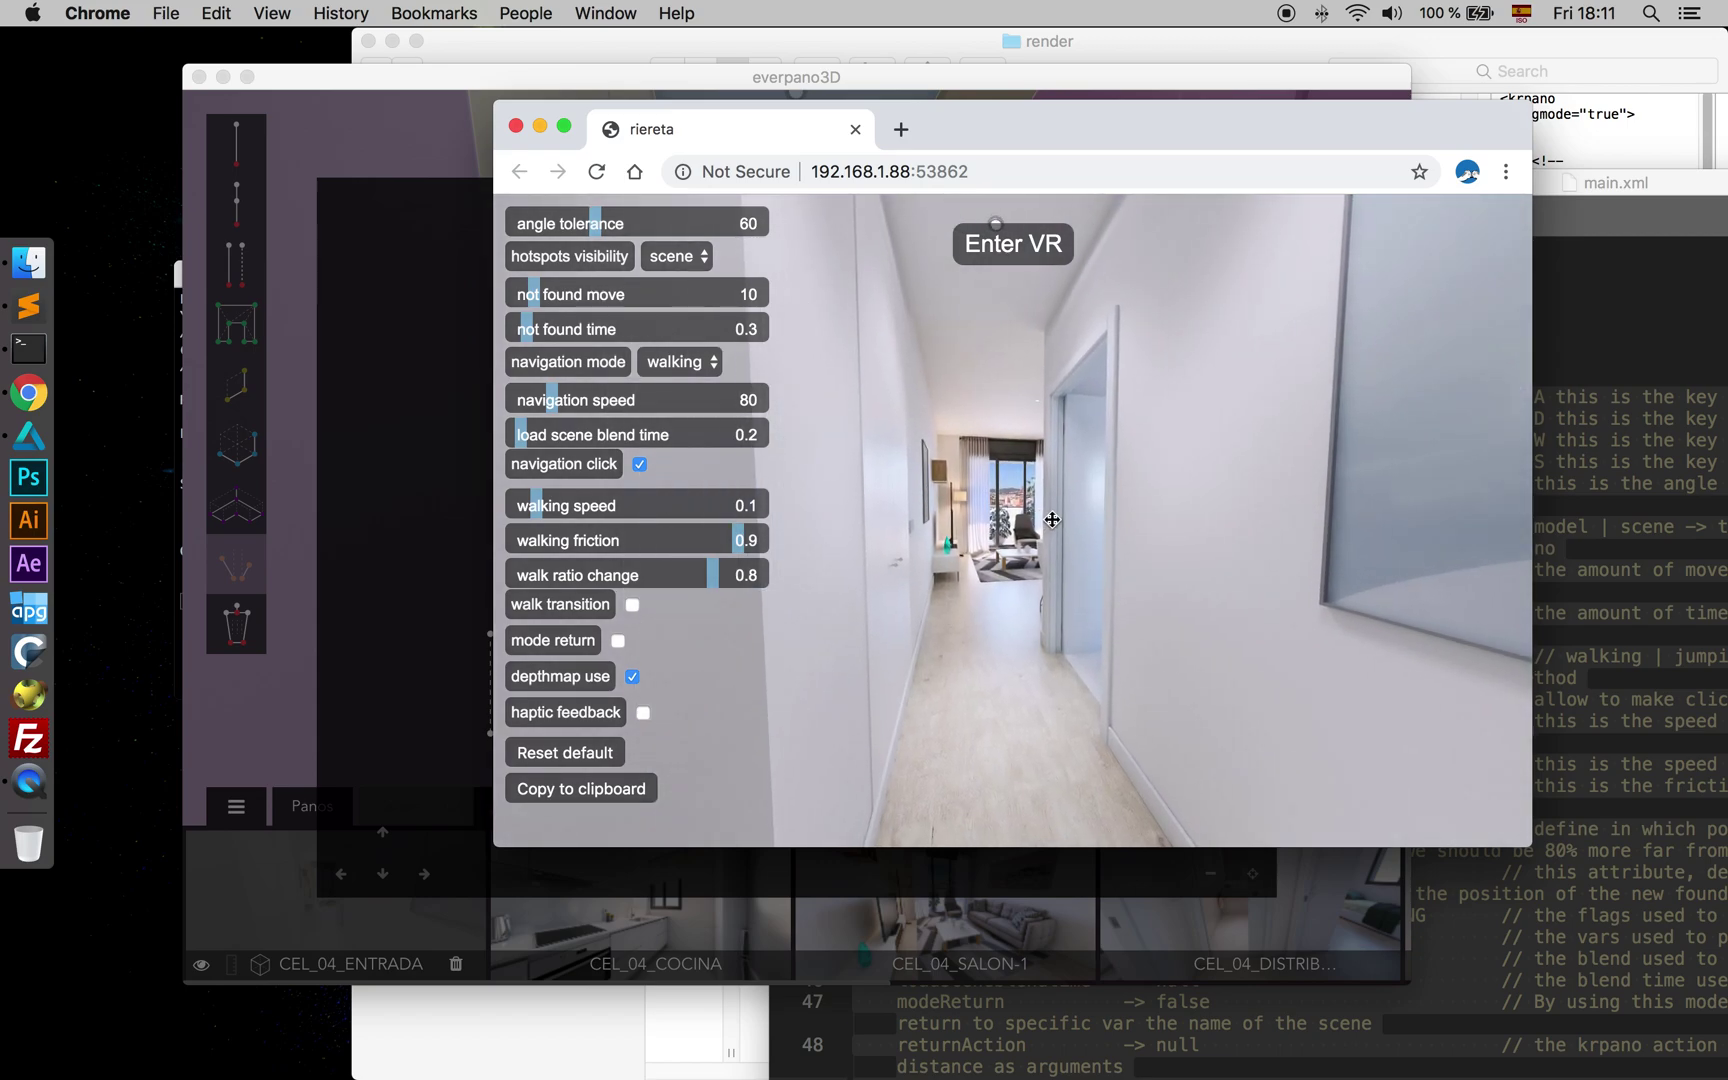
pyautogui.press('w')
pyautogui.press('w')
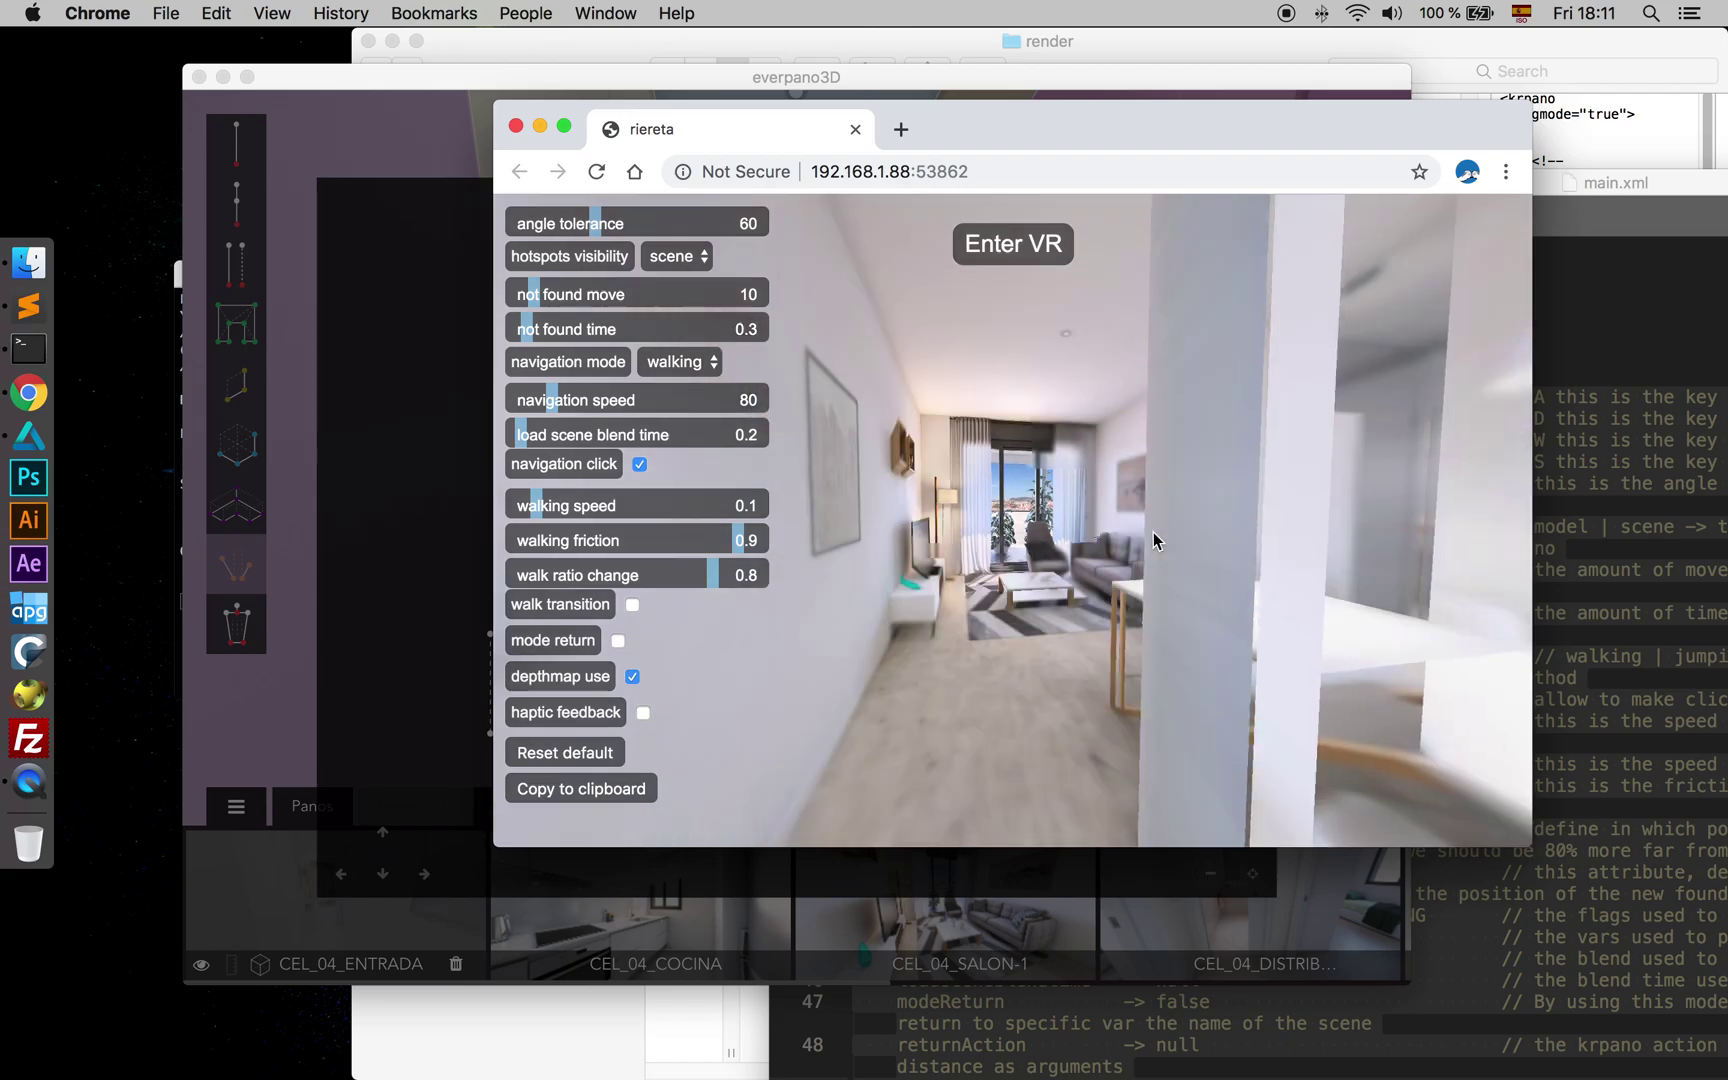
pyautogui.press('w')
pyautogui.press('w')
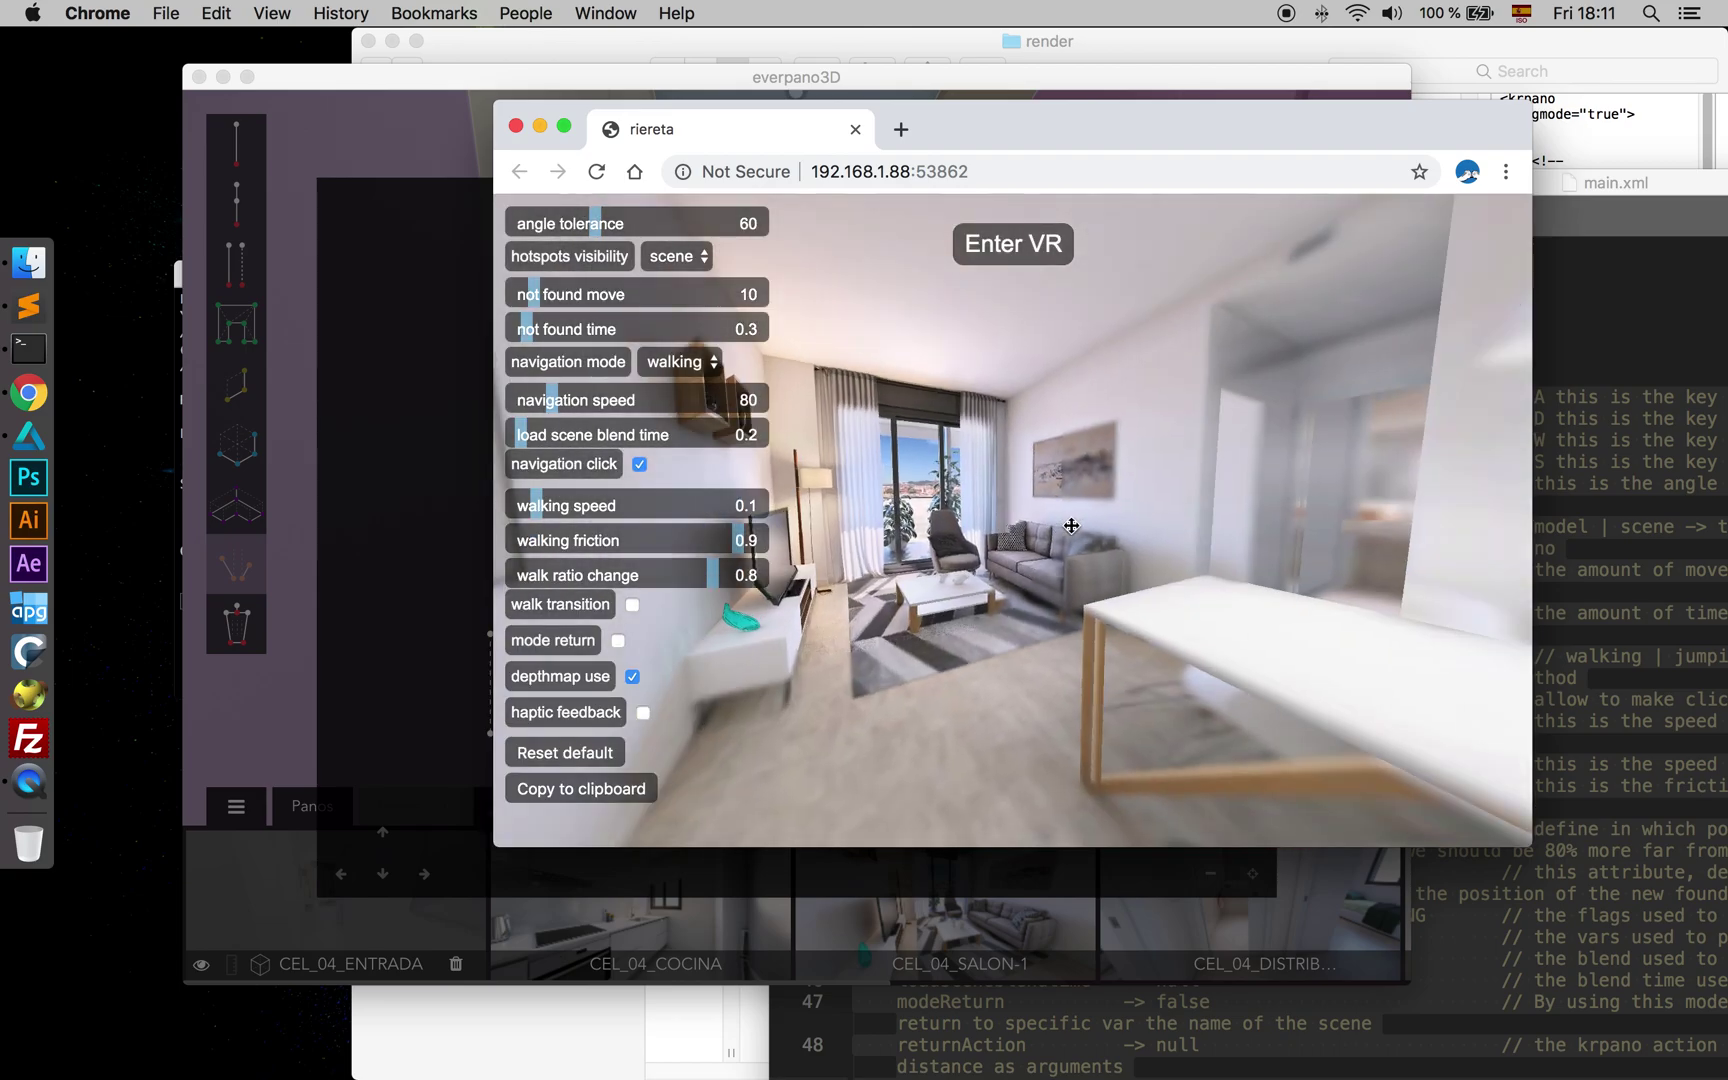
pyautogui.press('w')
pyautogui.moveTo(1137, 522); pyautogui.dragTo(1060, 574)
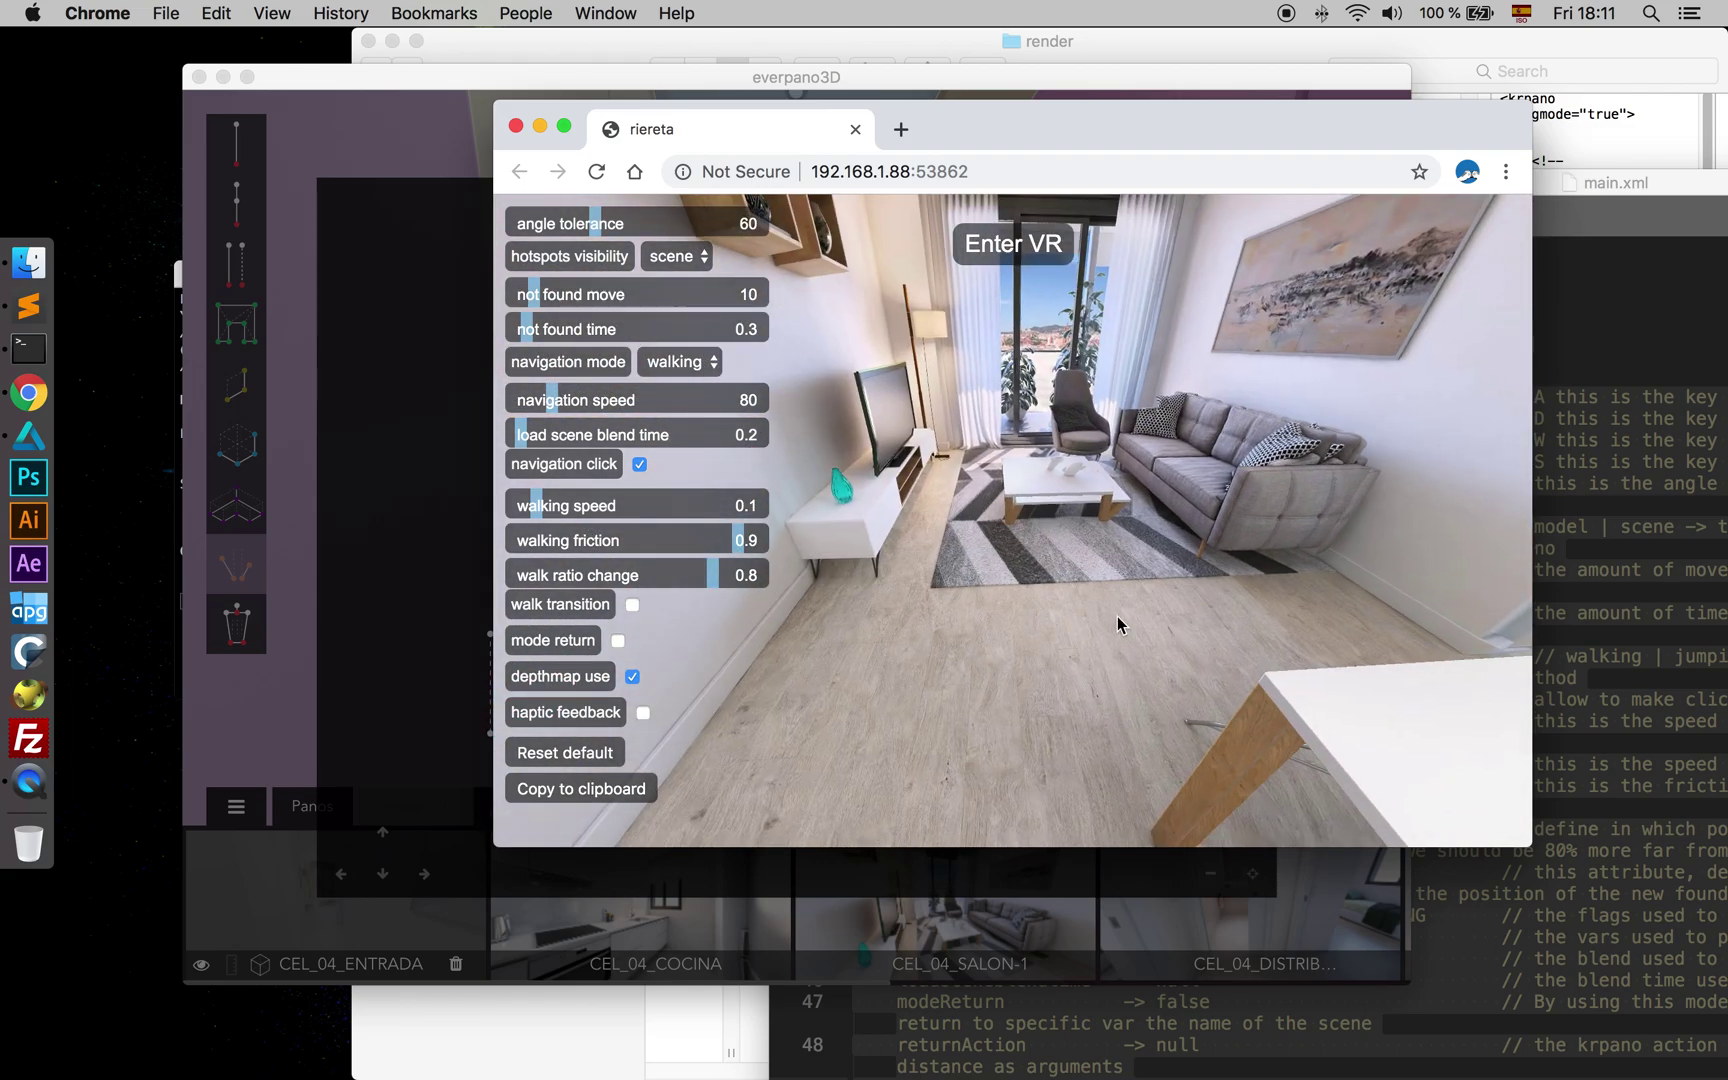
# - Turn walk transition back on and test it by walking from the dining table down the hallway to its far end
pyautogui.moveTo(894, 622)
pyautogui.mouseDown()
pyautogui.moveTo(957, 607)
pyautogui.moveTo(1041, 524)
pyautogui.moveTo(1105, 563)
pyautogui.mouseUp()
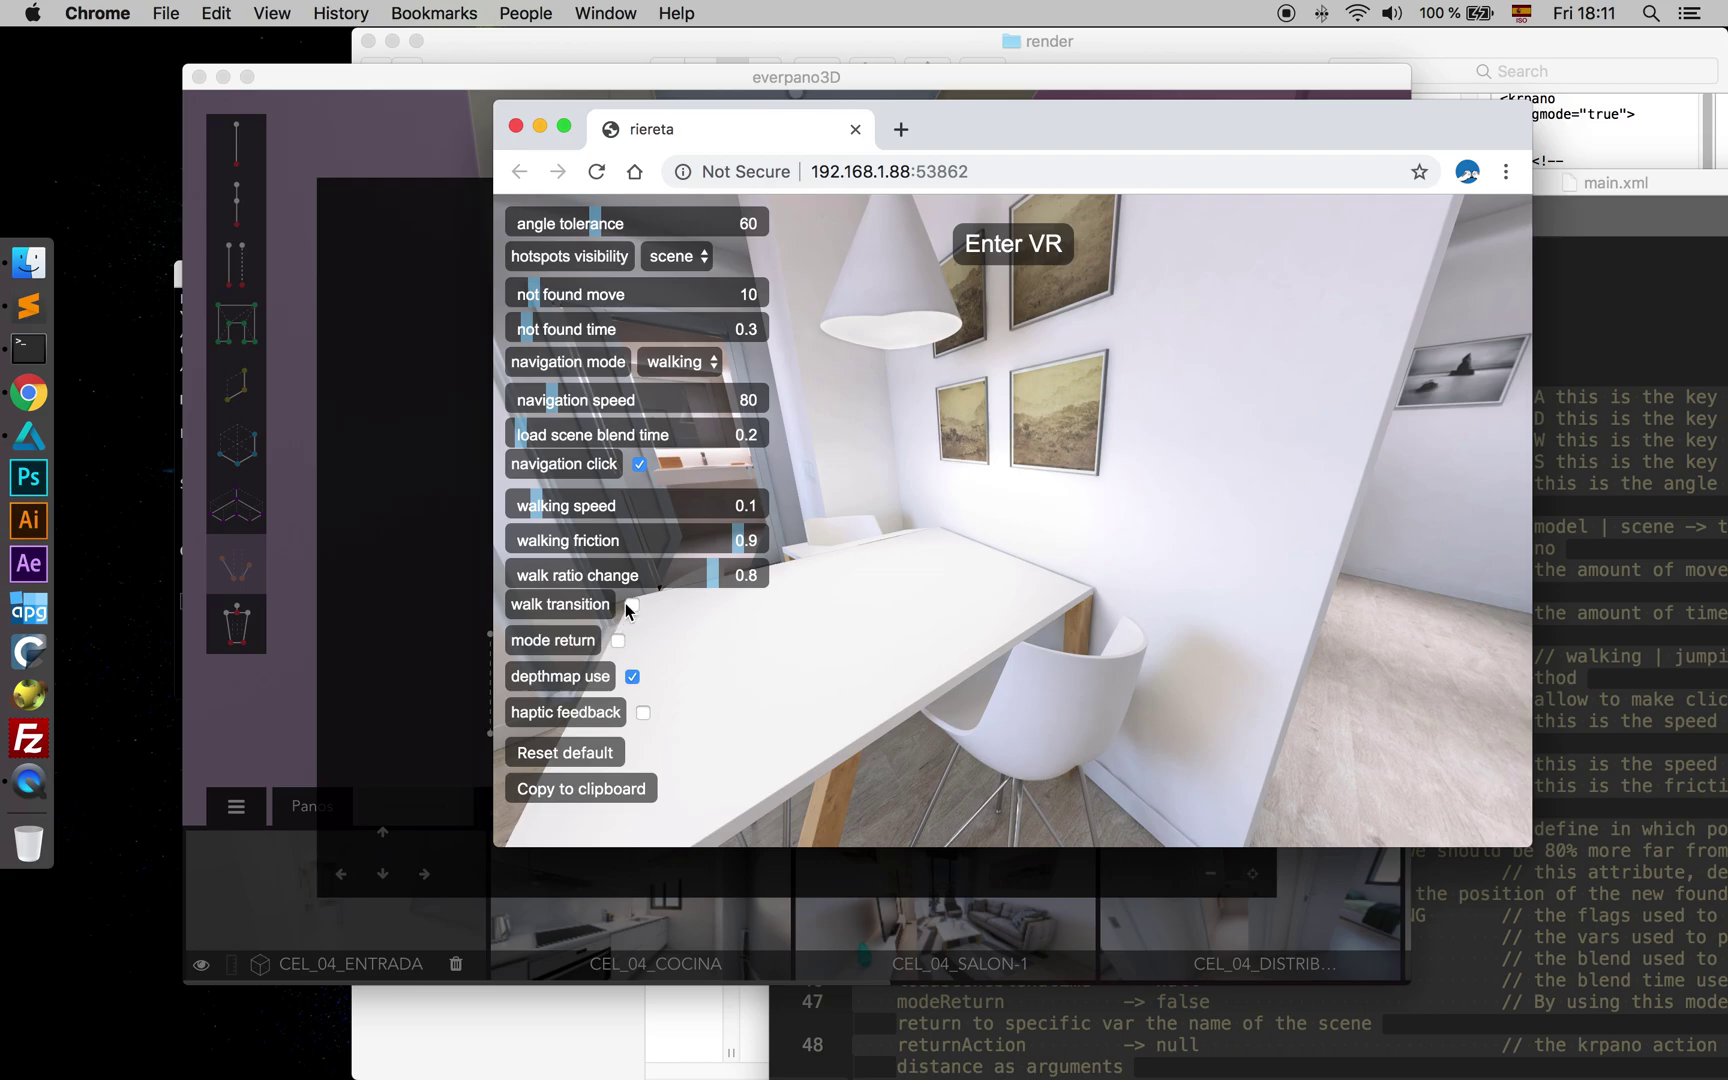
pyautogui.moveTo(872, 638); pyautogui.dragTo(736, 652)
pyautogui.moveTo(920, 656); pyautogui.dragTo(837, 661)
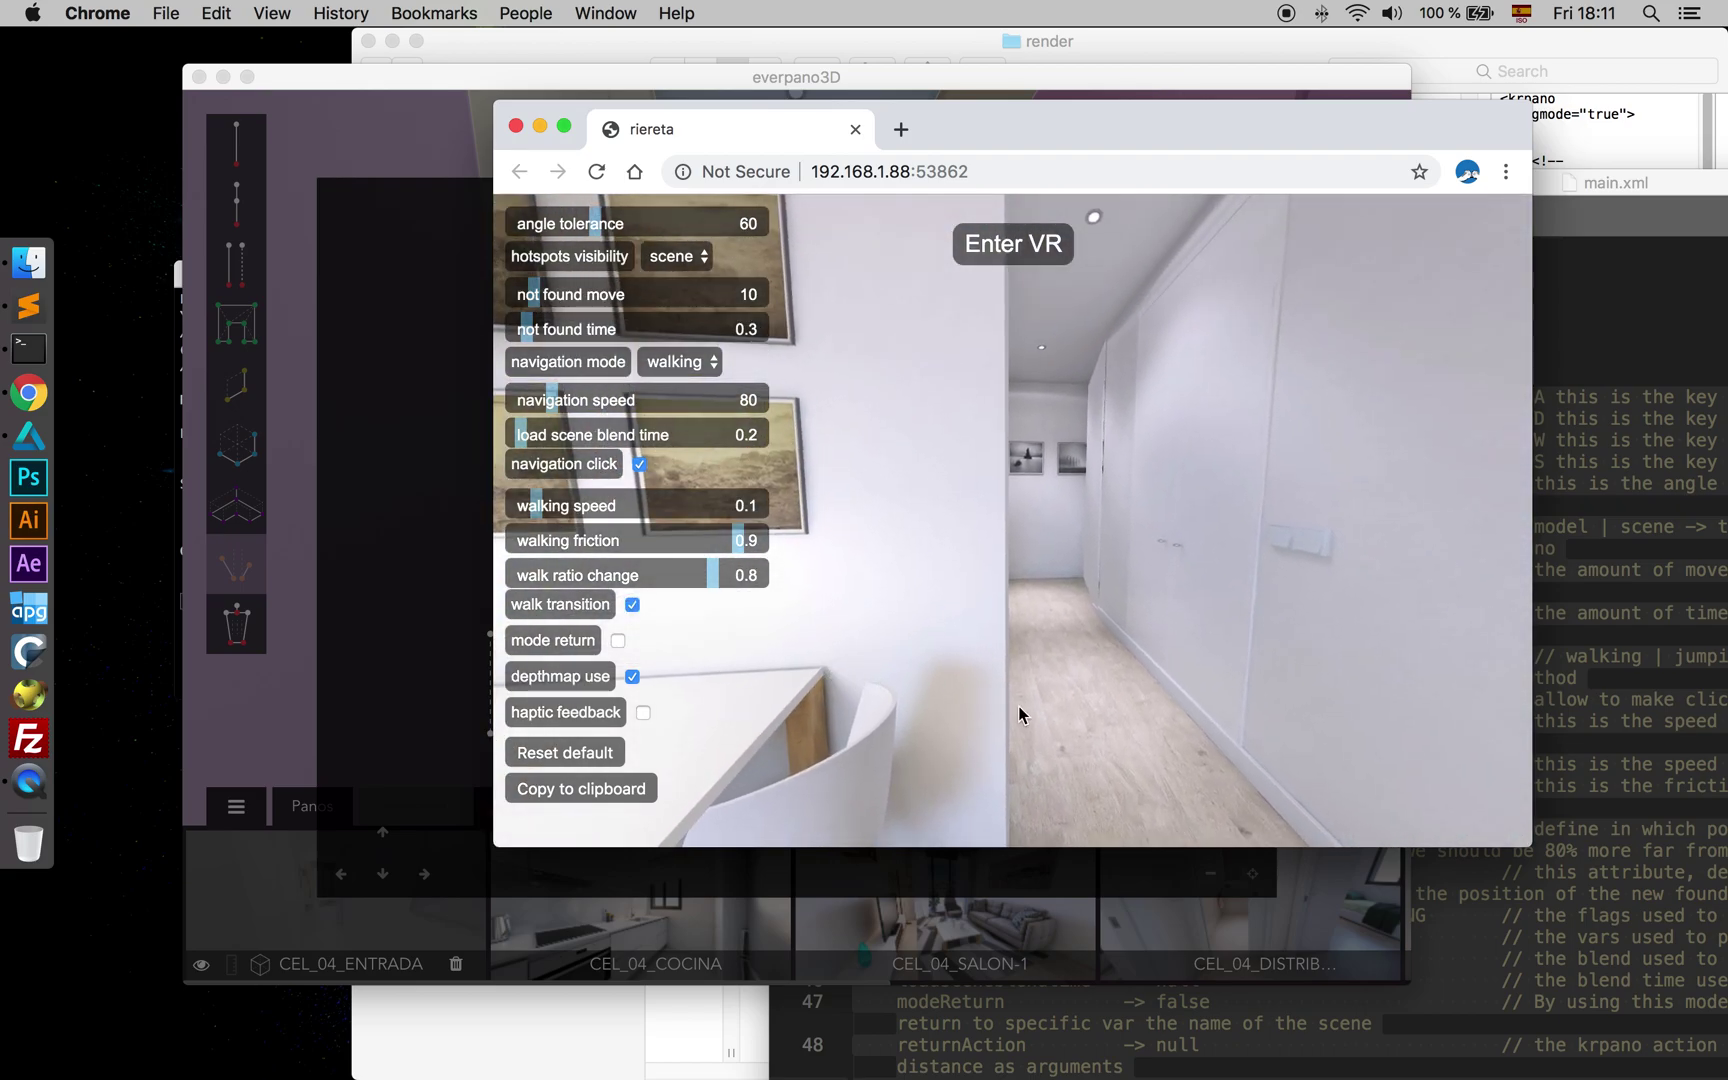
pyautogui.click(1018, 706)
pyautogui.click(1014, 692)
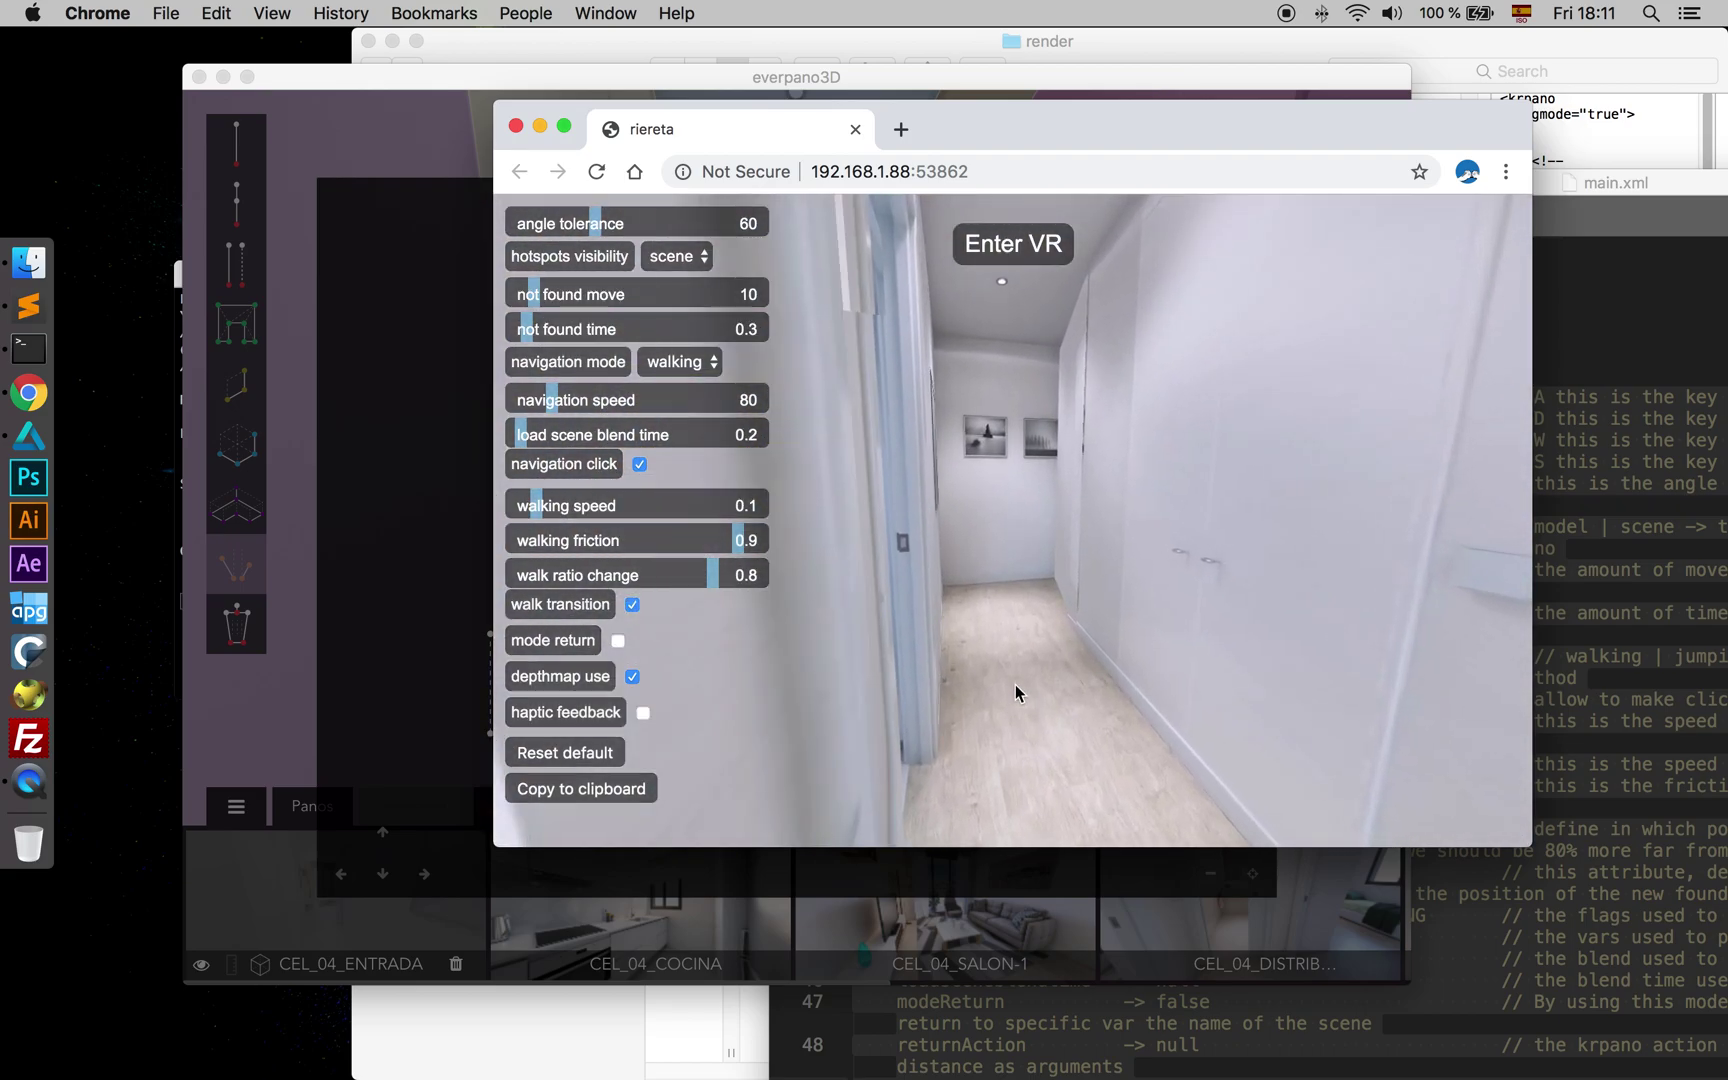
pyautogui.click(1015, 684)
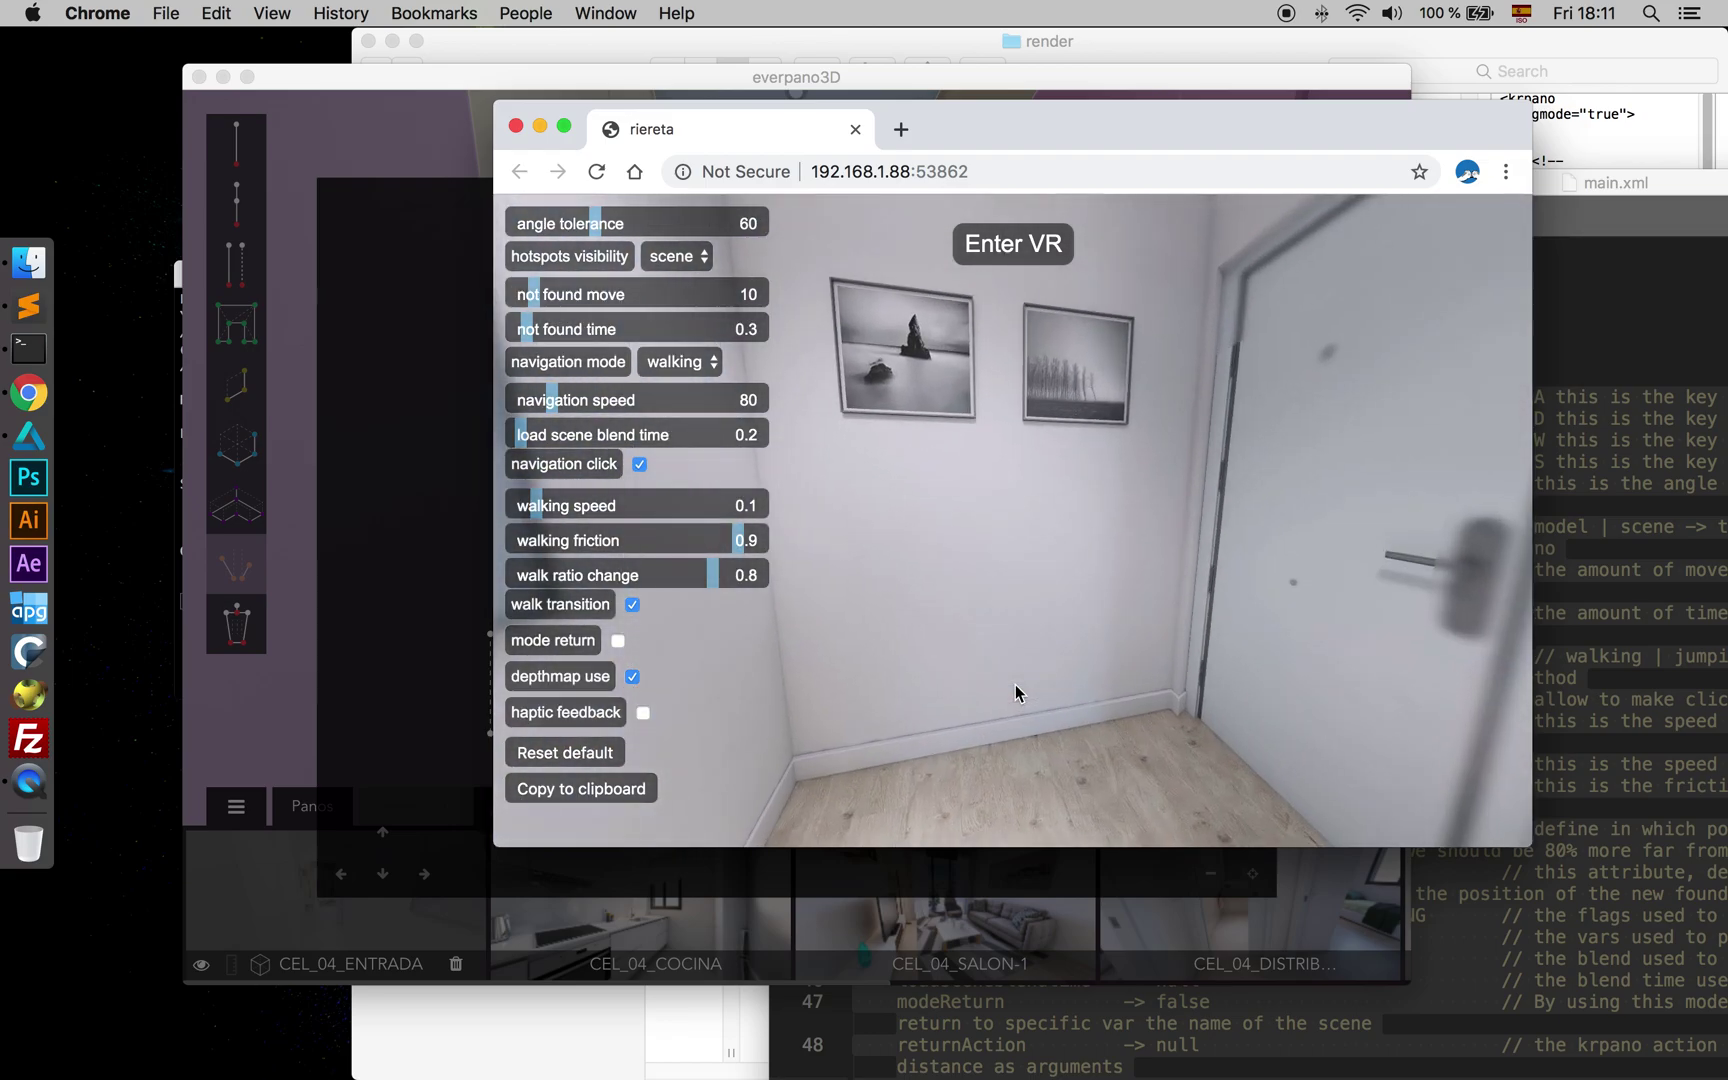
pyautogui.moveTo(1083, 662); pyautogui.dragTo(1057, 621)
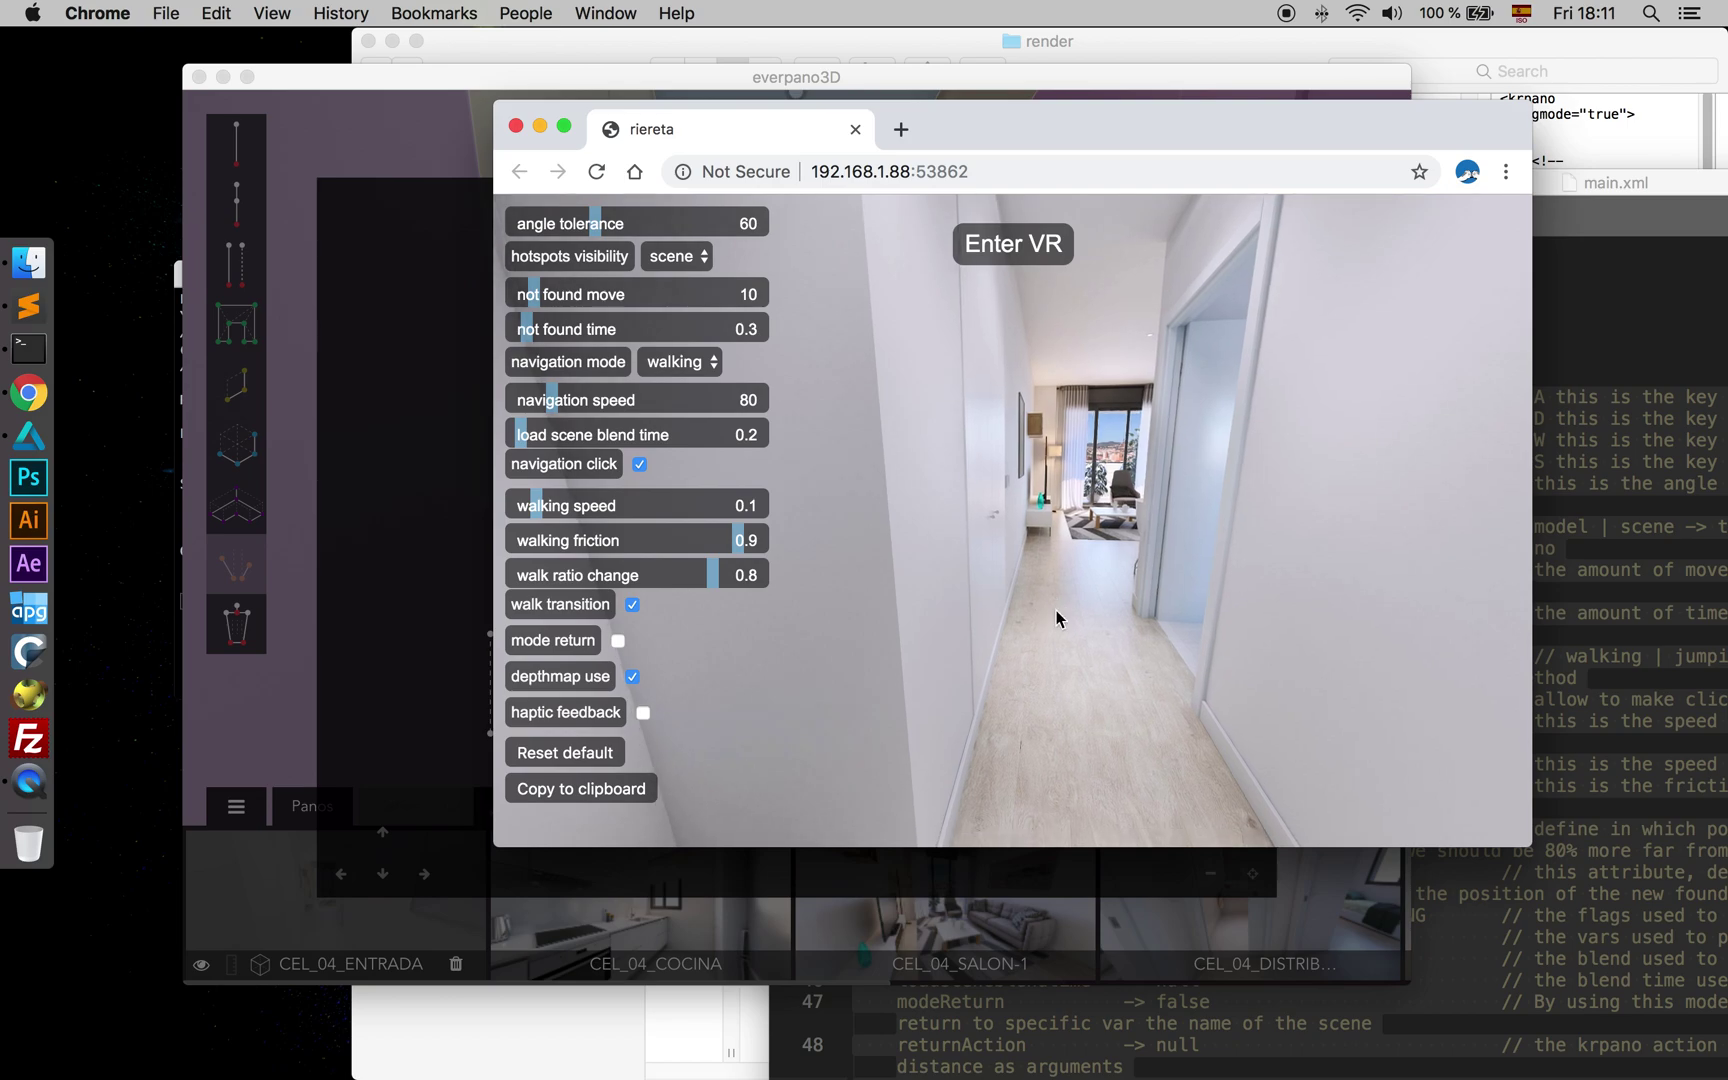
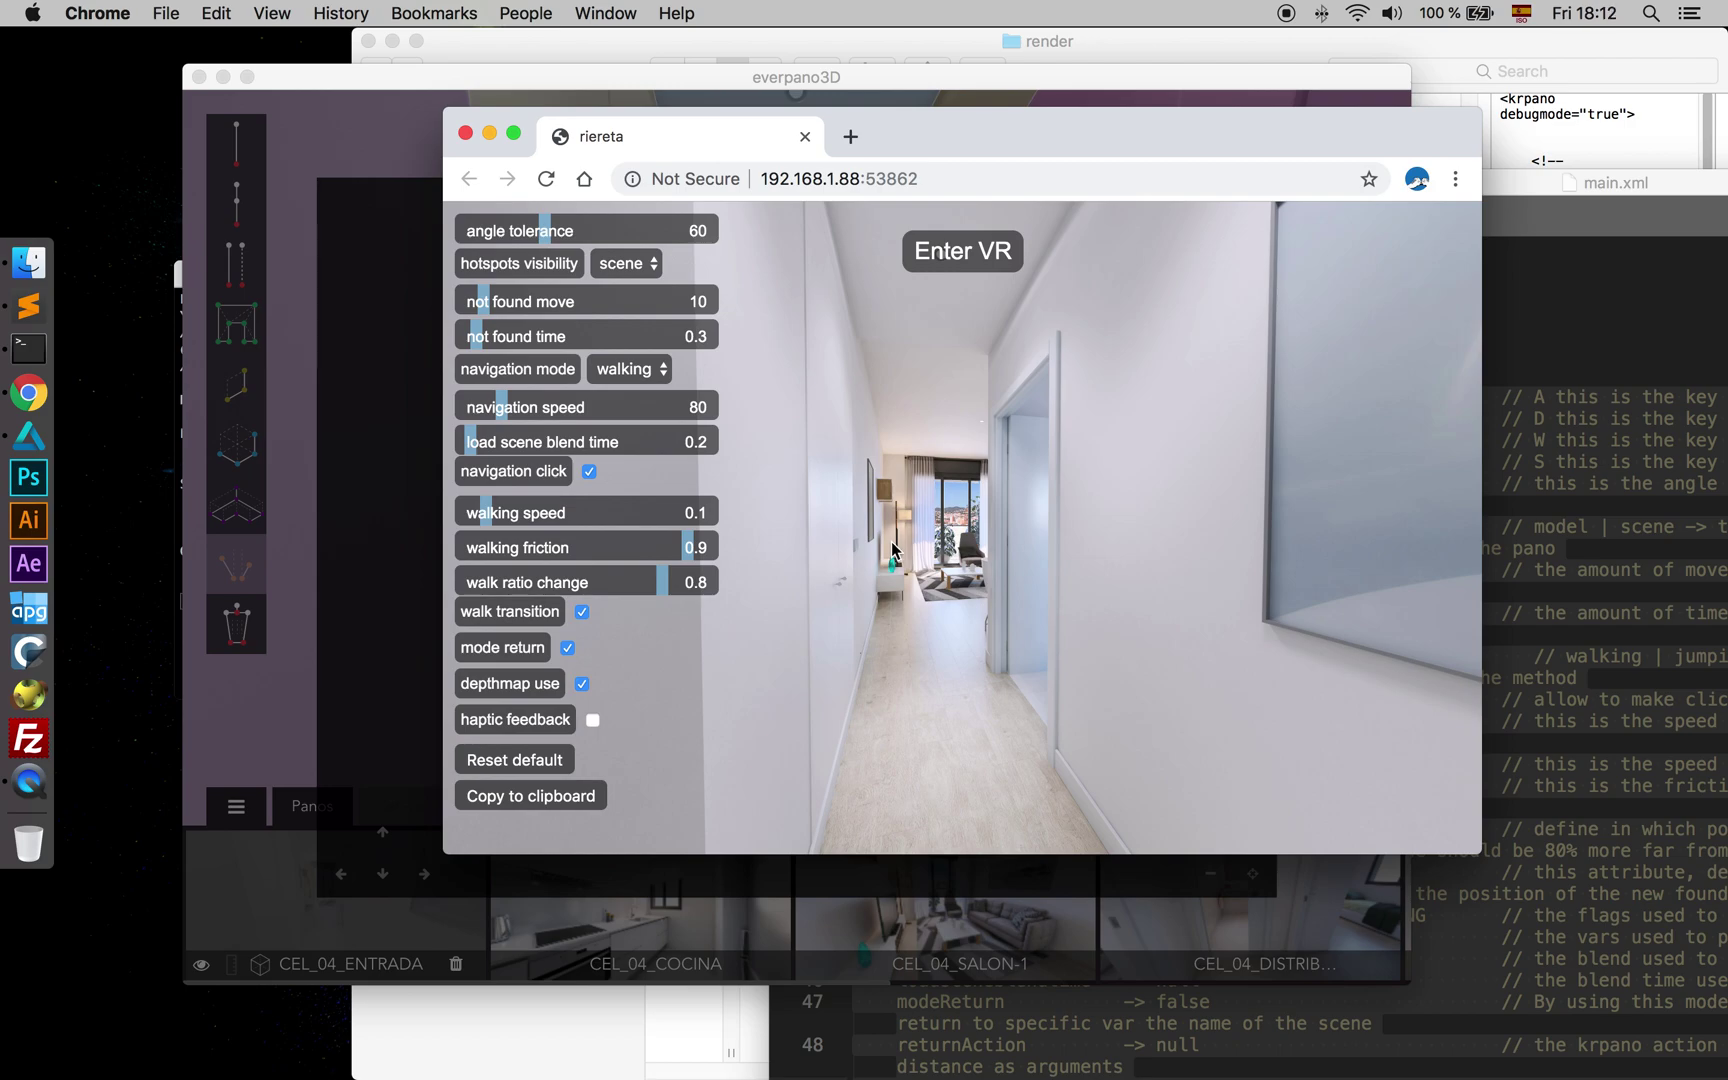
# - Switch to main.xml in Sublime Text, maximize its window and examine the navigator attribute notes and the example code below them
pyautogui.click(1617, 332)
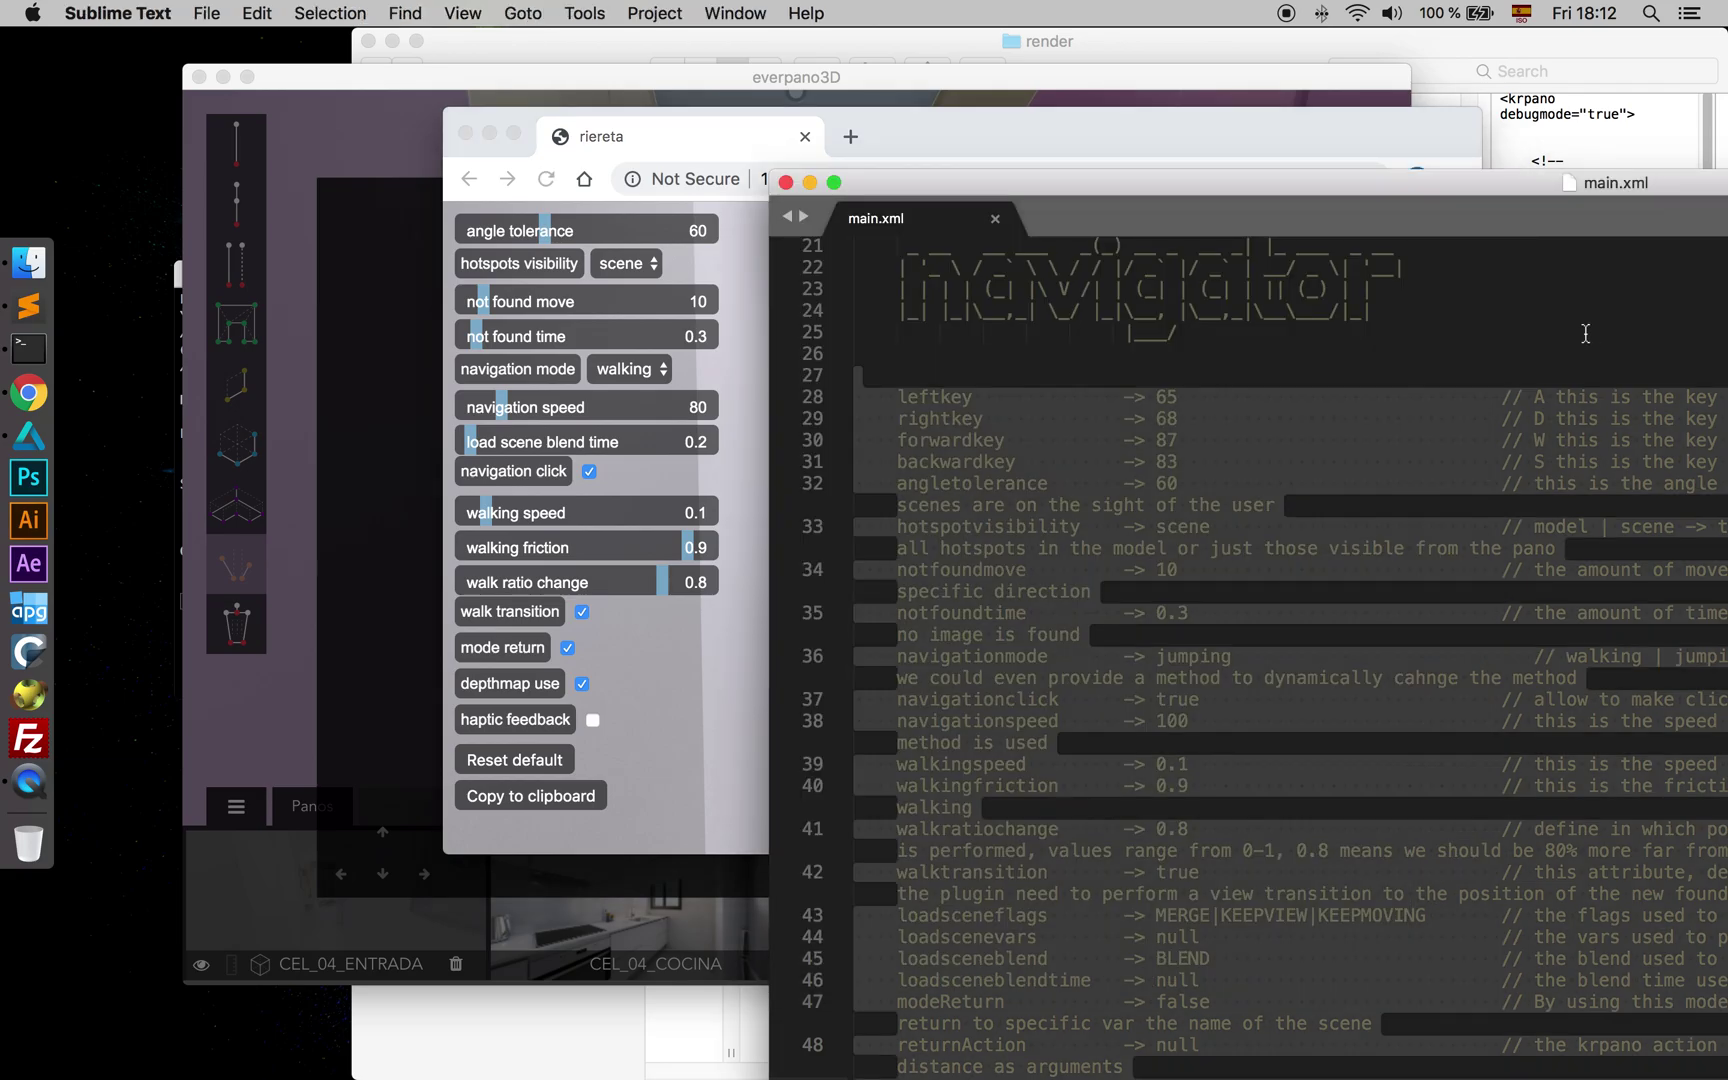
pyautogui.doubleClick(1424, 192)
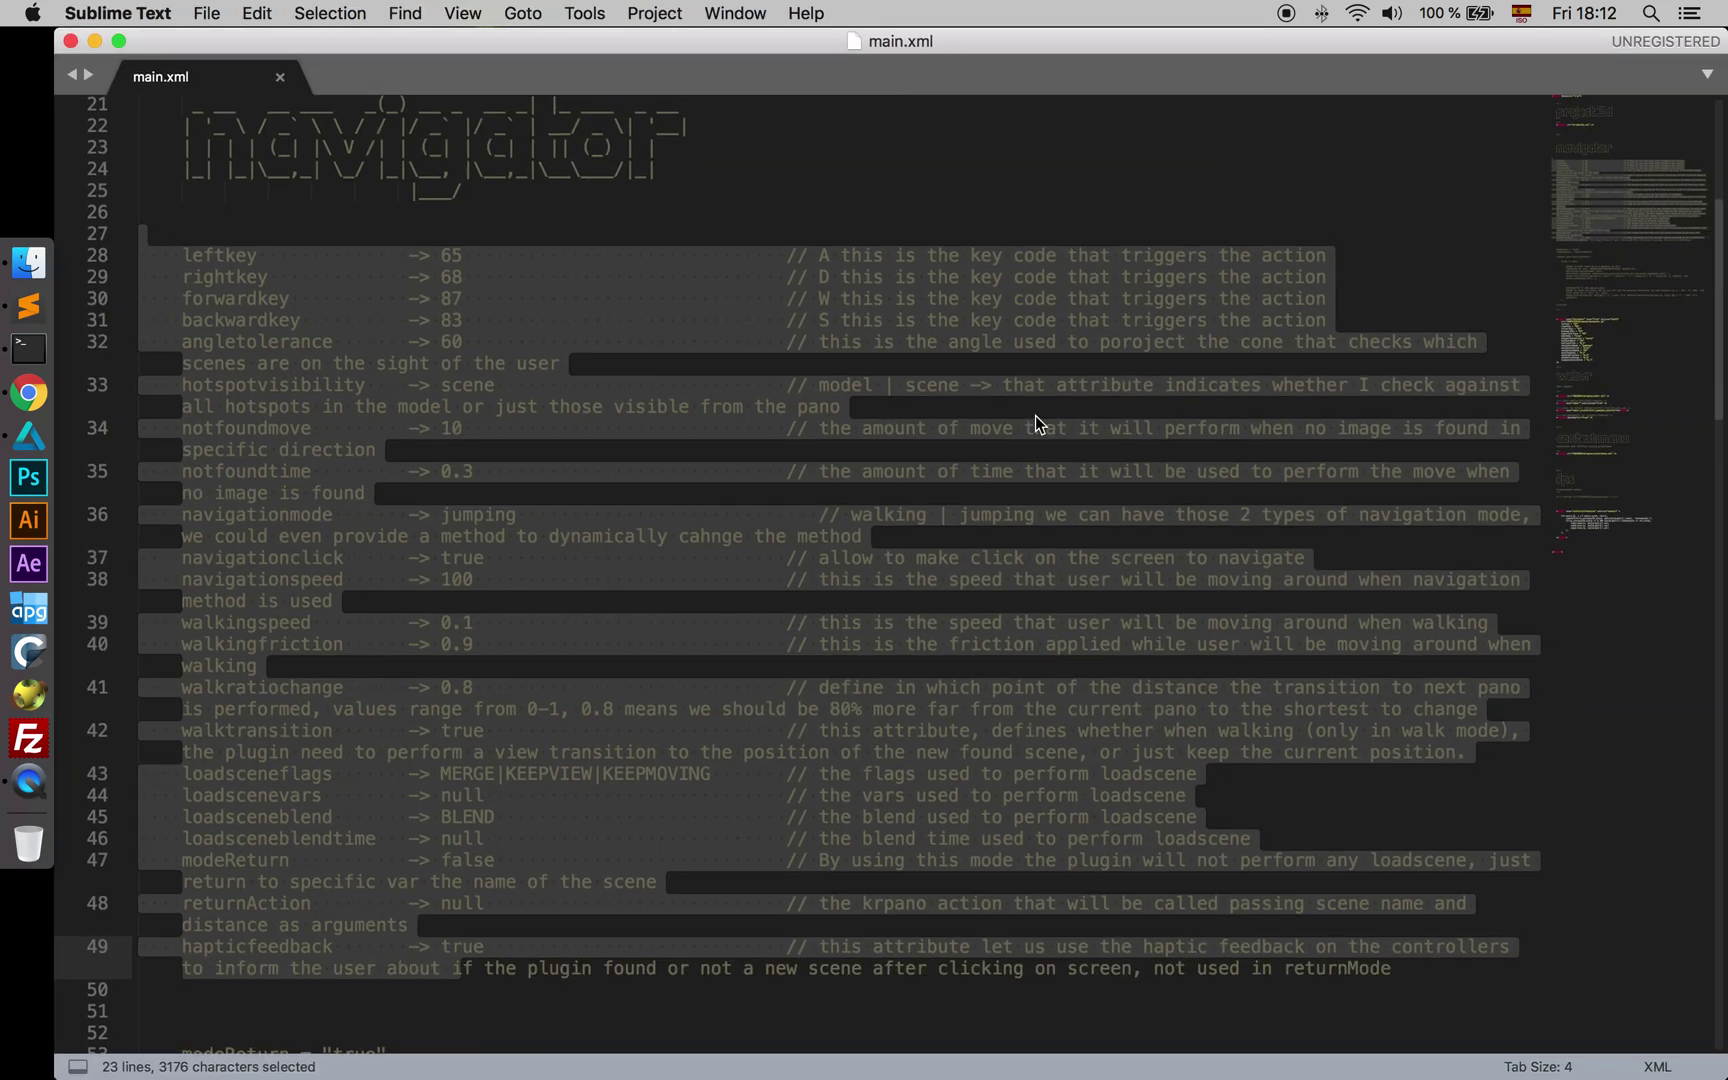
pyautogui.scroll(-10, 730, 554)
pyautogui.click(730, 554)
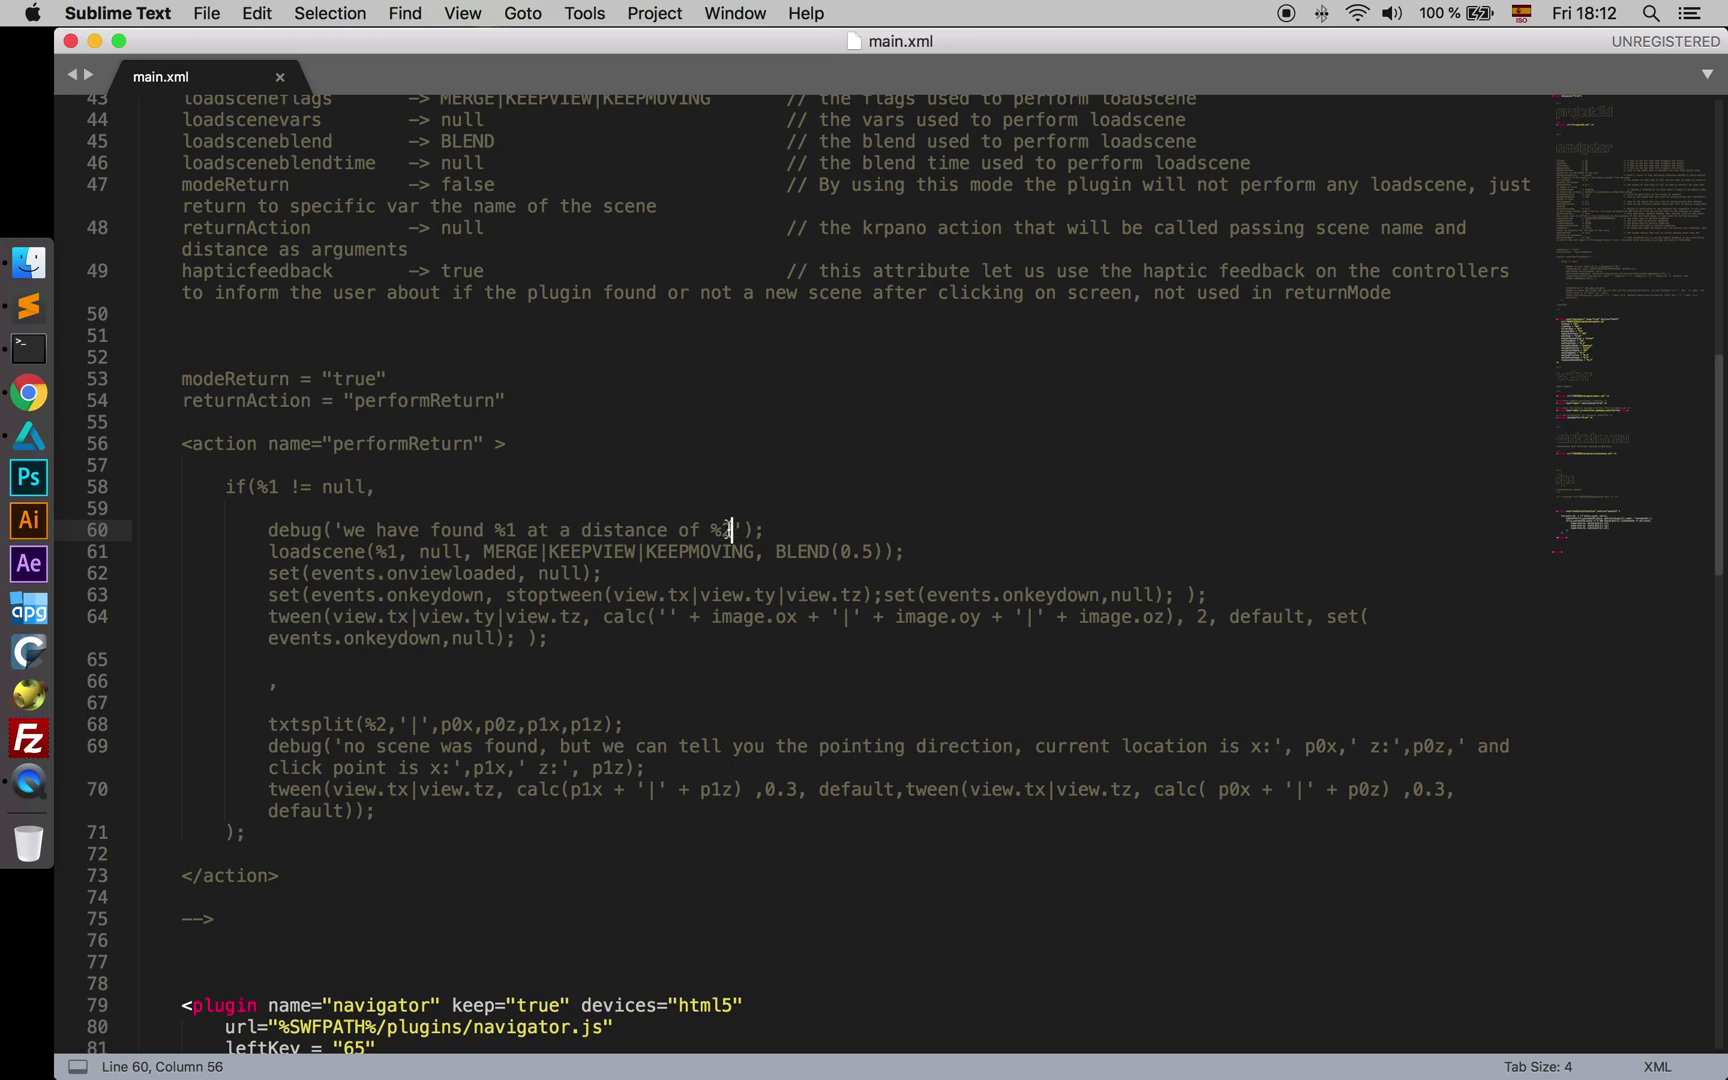
pyautogui.scroll(-3, 712, 540)
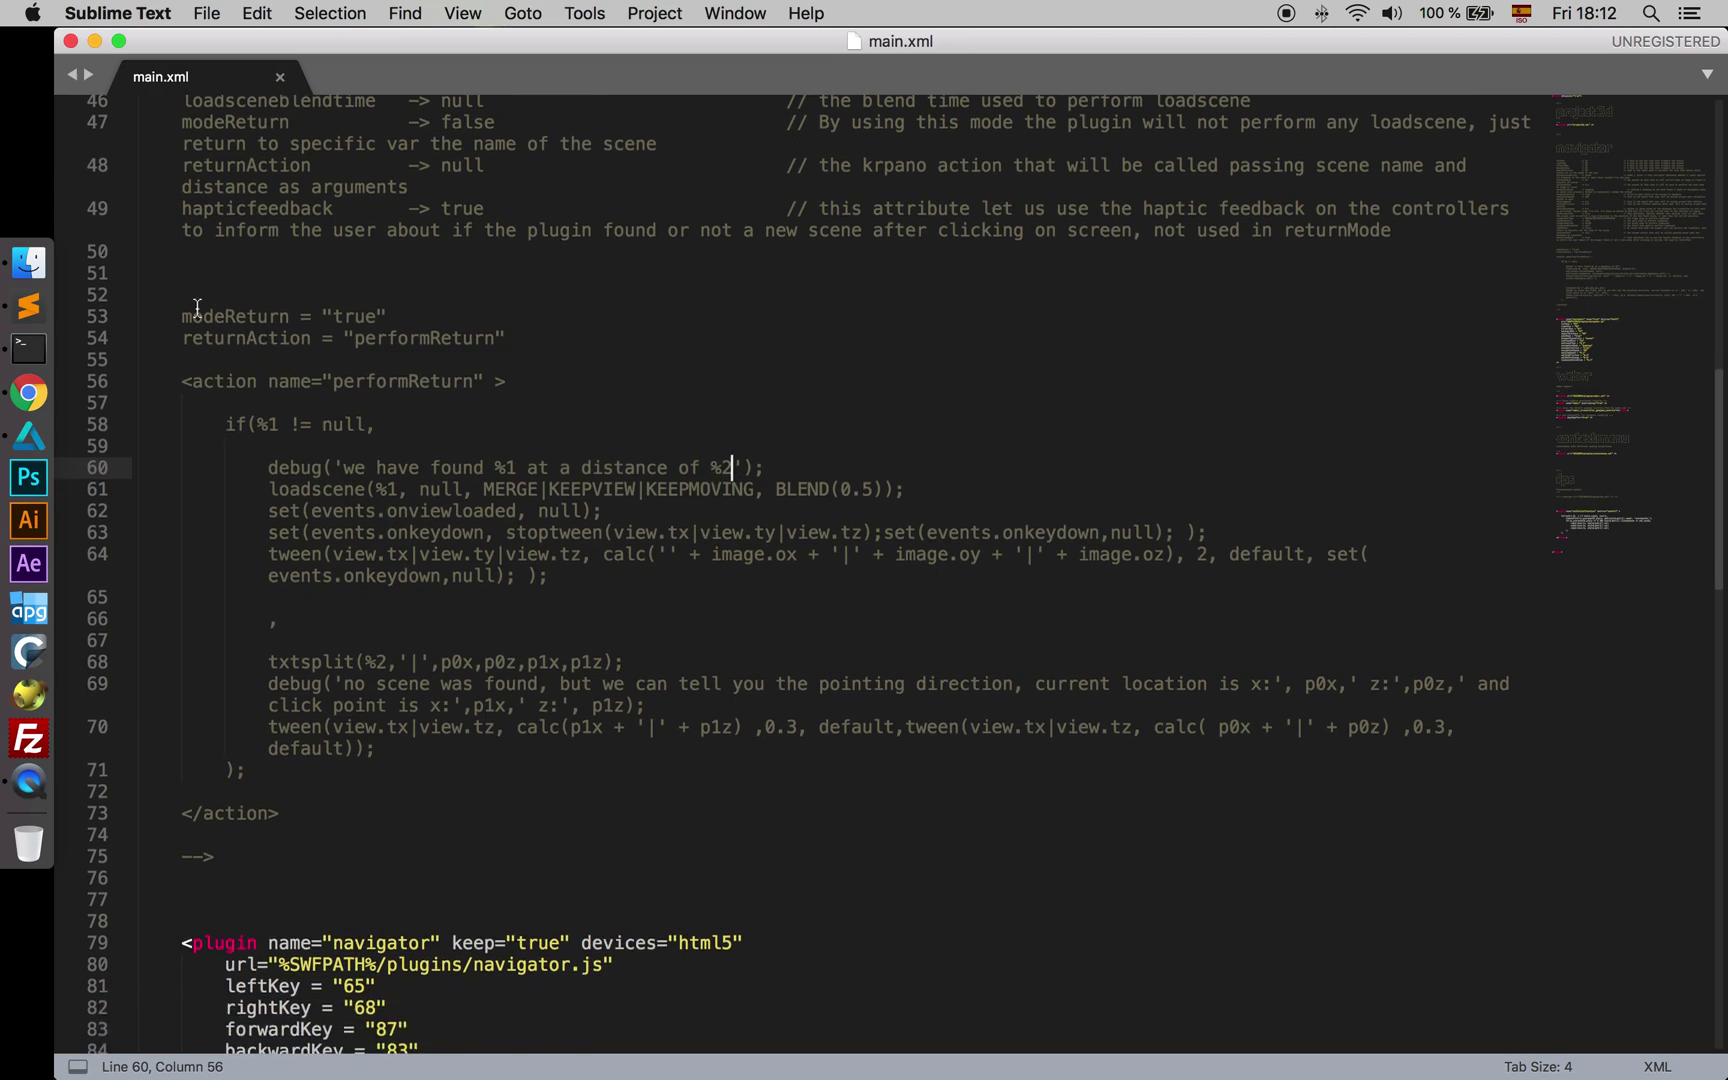
pyautogui.scroll(6, 182, 325)
pyautogui.scroll(2, 182, 344)
pyautogui.scroll(-8, 190, 355)
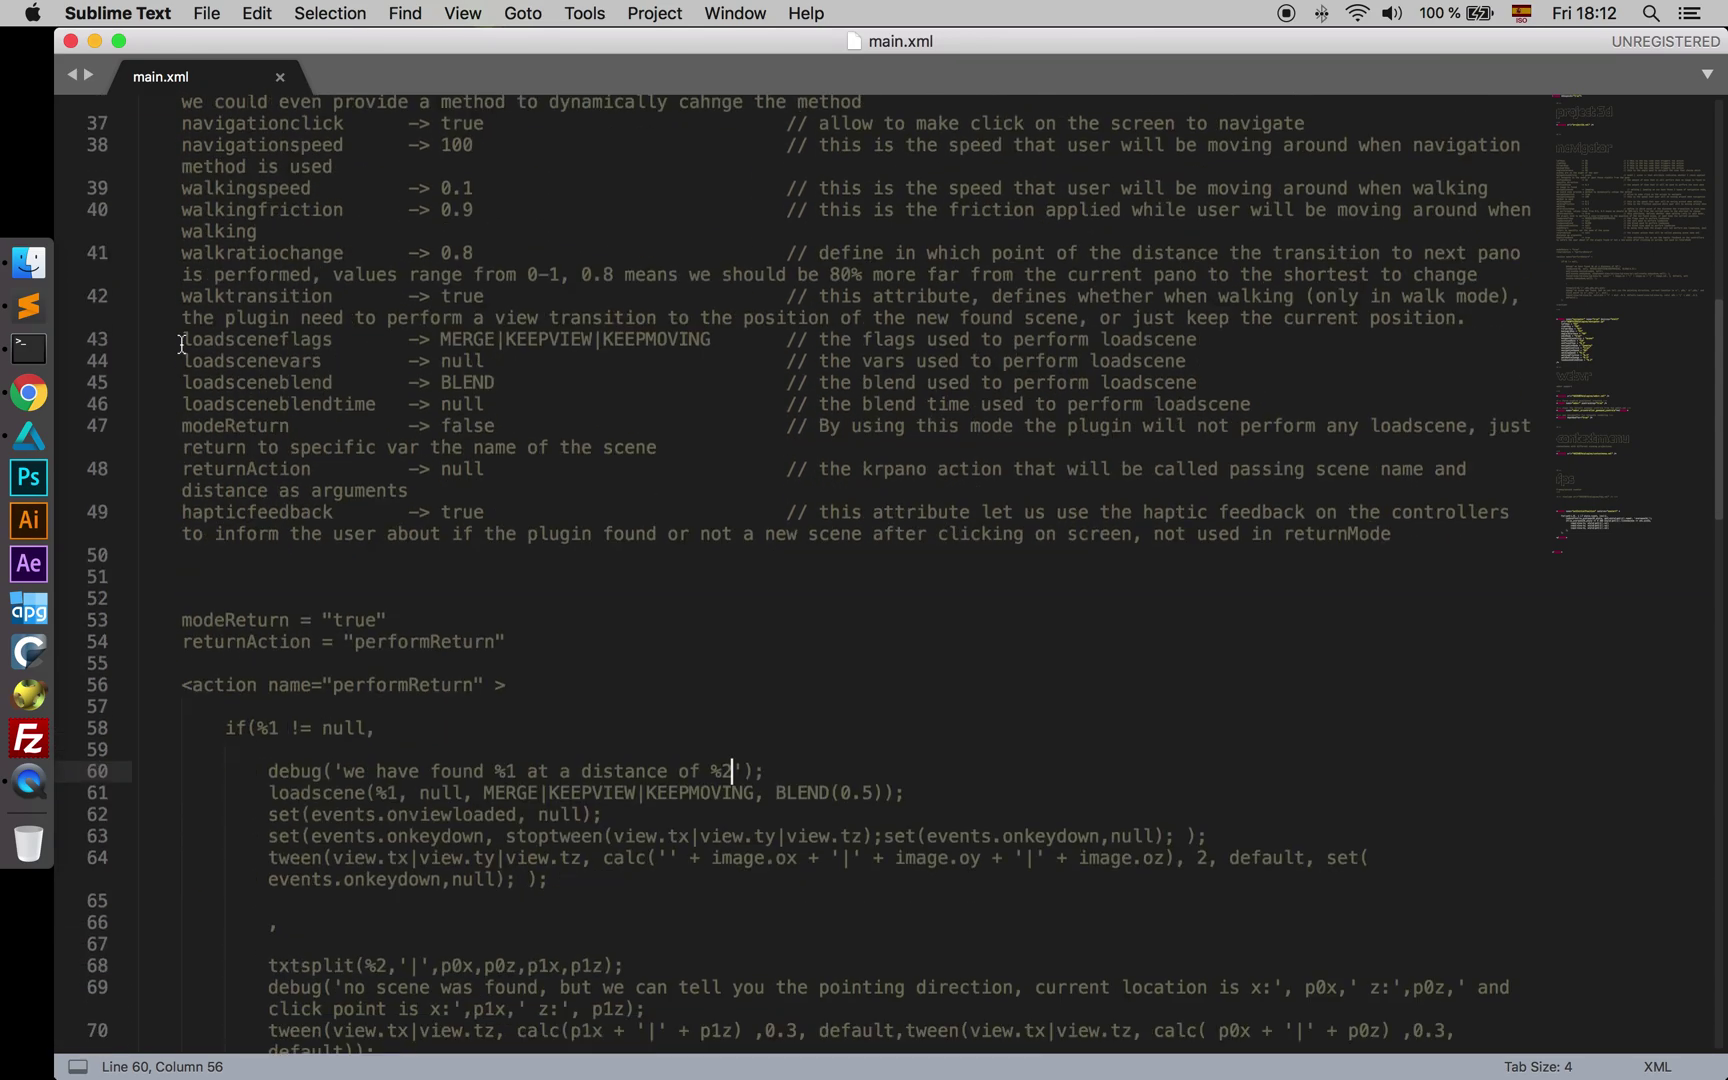
# - Examine the modeReturn = "true" and returnAction = "performReturn" lines and the name of the matching action
pyautogui.doubleClick(206, 337)
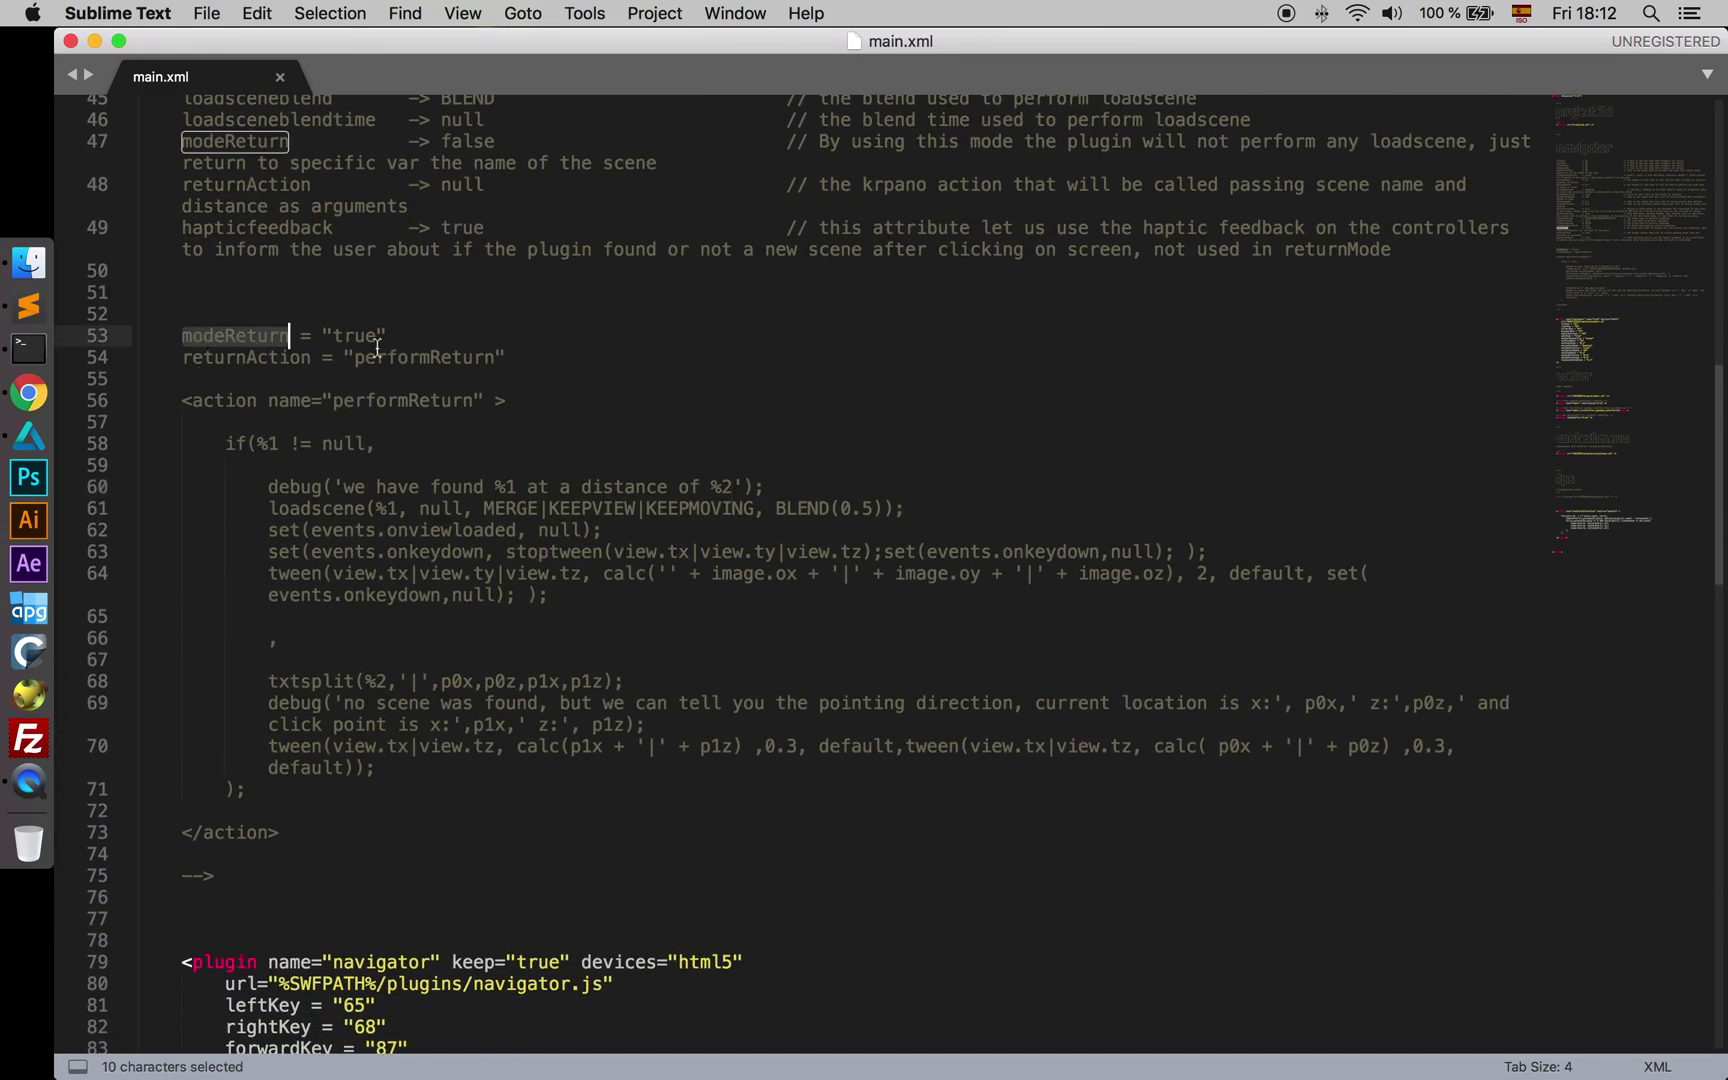
pyautogui.doubleClick(360, 337)
pyautogui.doubleClick(356, 341)
pyautogui.doubleClick(264, 356)
pyautogui.doubleClick(398, 358)
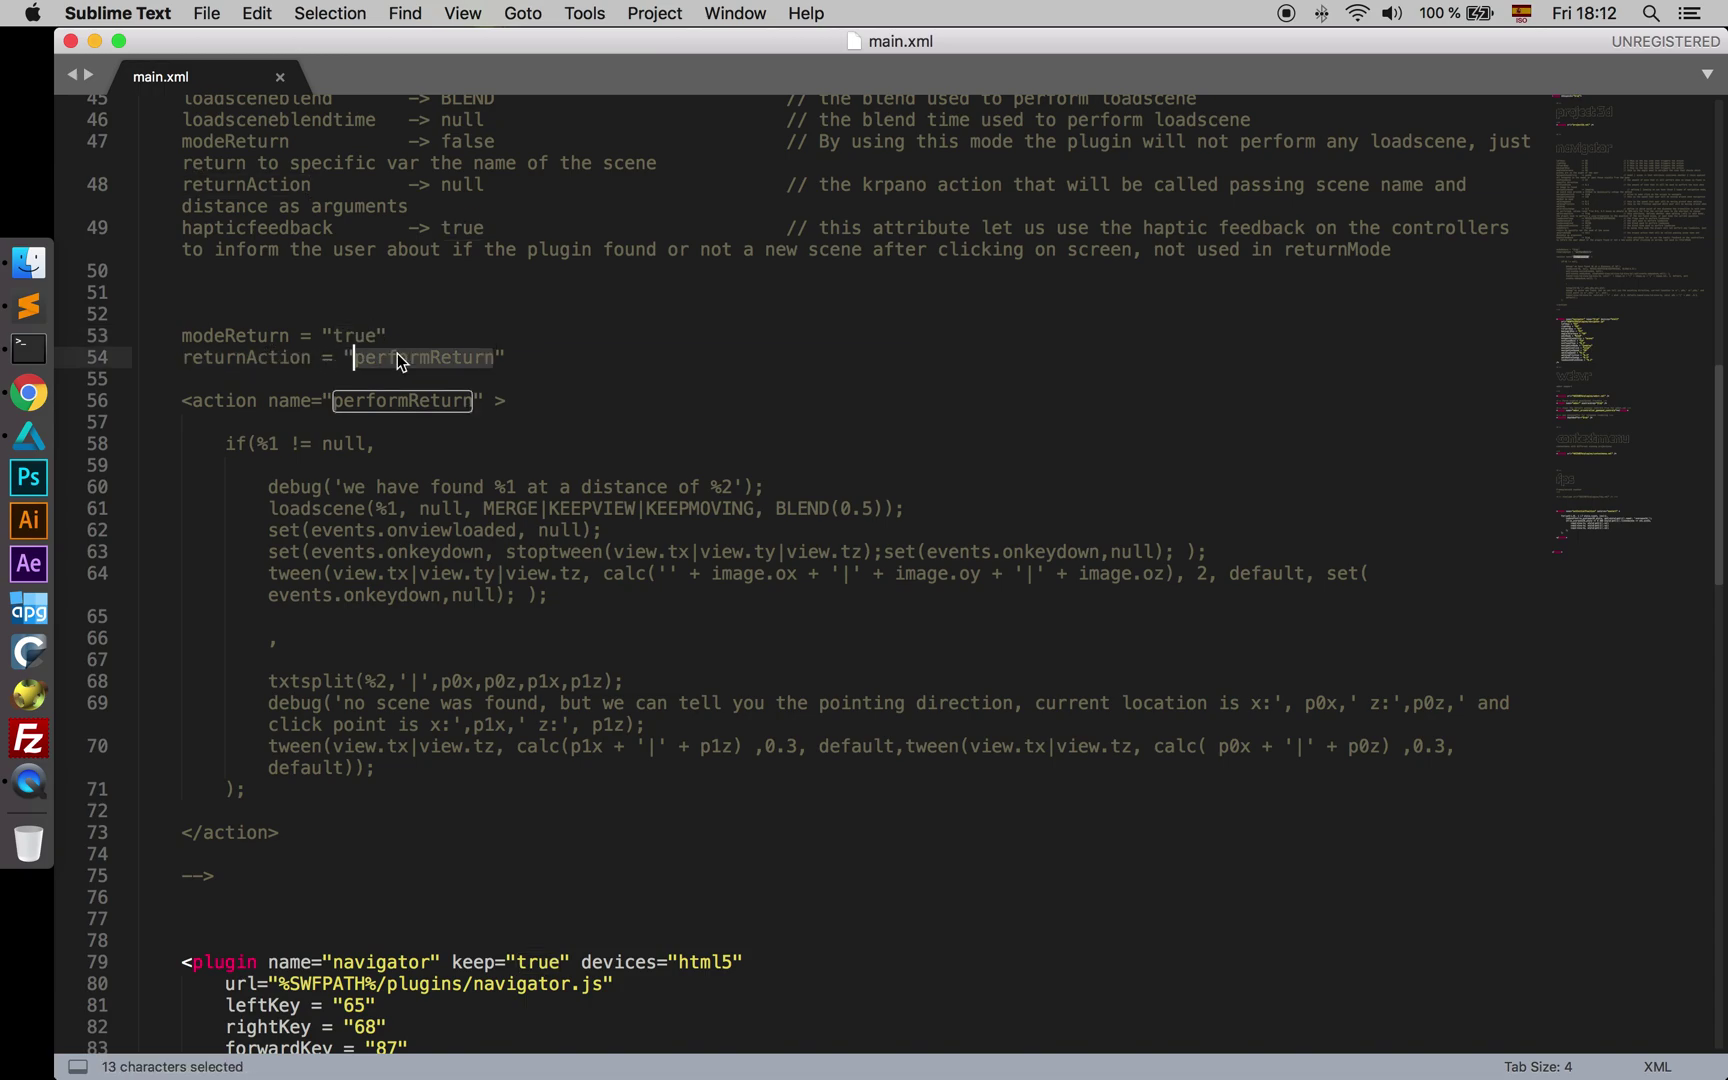
pyautogui.doubleClick(251, 364)
pyautogui.doubleClick(438, 358)
pyautogui.click(267, 355)
pyautogui.doubleClick(265, 357)
pyautogui.doubleClick(400, 358)
pyautogui.doubleClick(410, 402)
# - Examine the performReturn action's code and how the %1 parameter is used in its debug and loadscene calls
pyautogui.moveTo(189, 400); pyautogui.dragTo(298, 818)
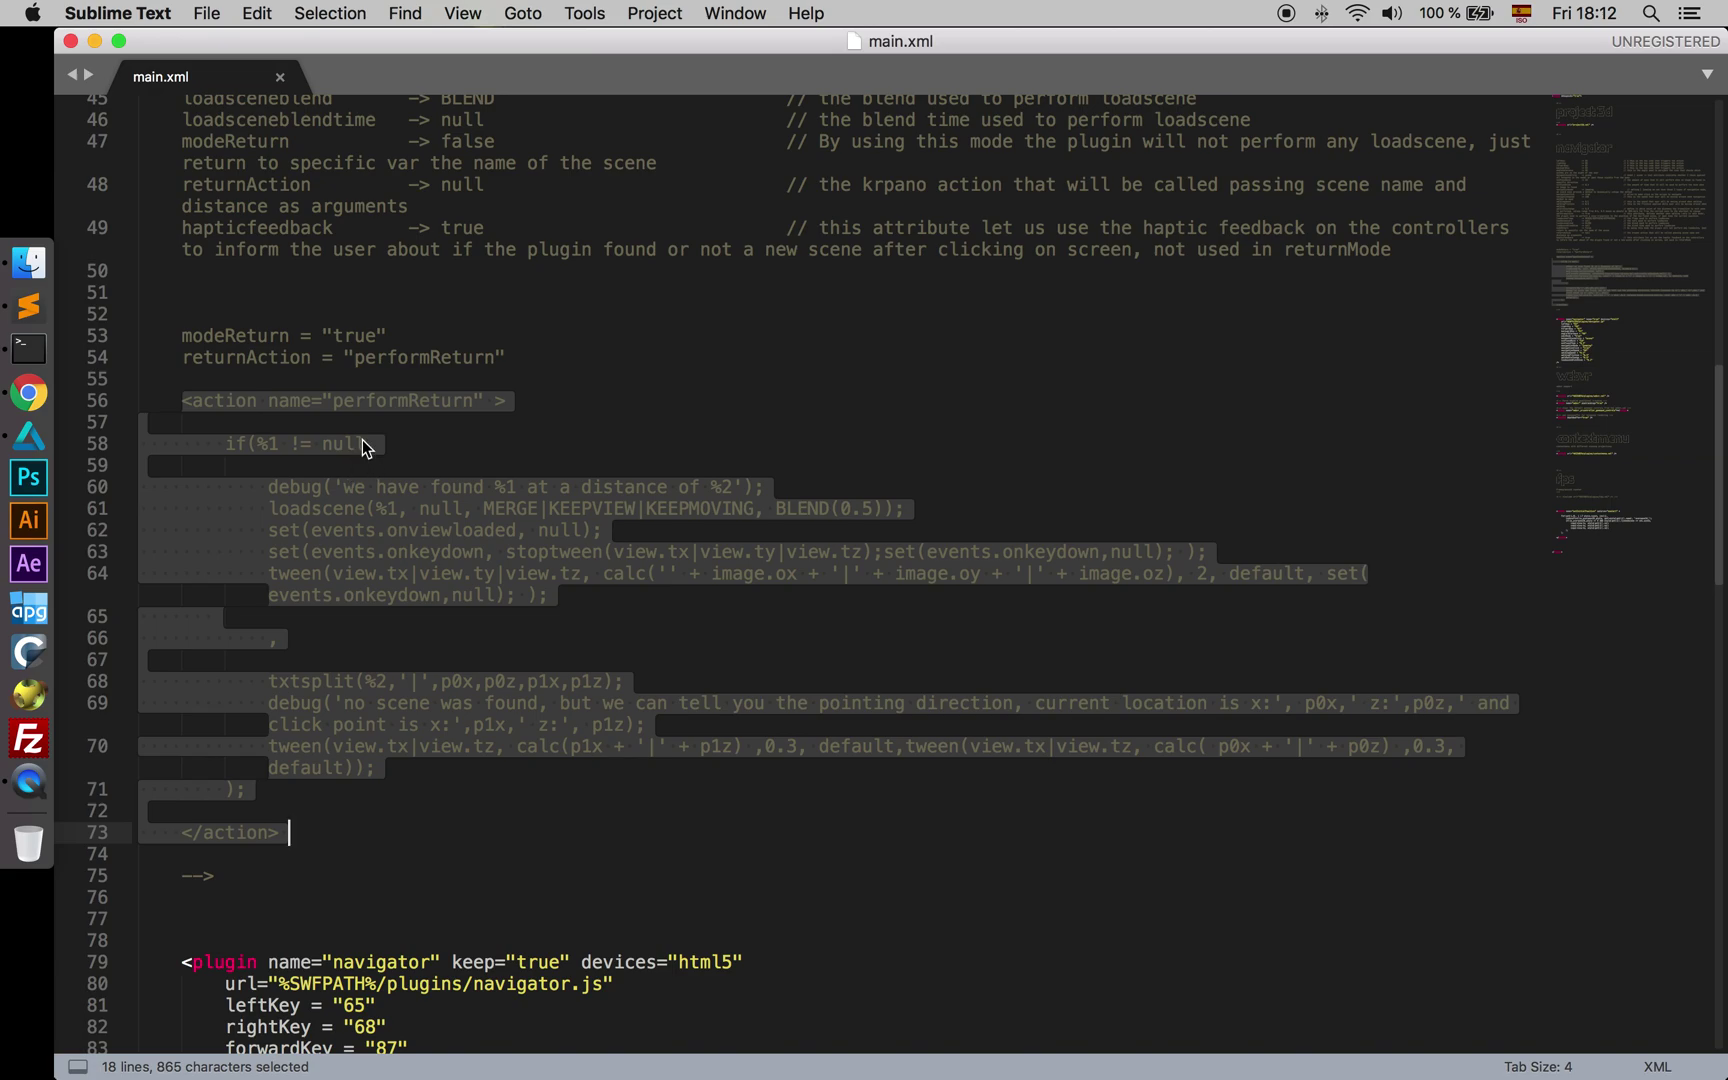
pyautogui.click(440, 422)
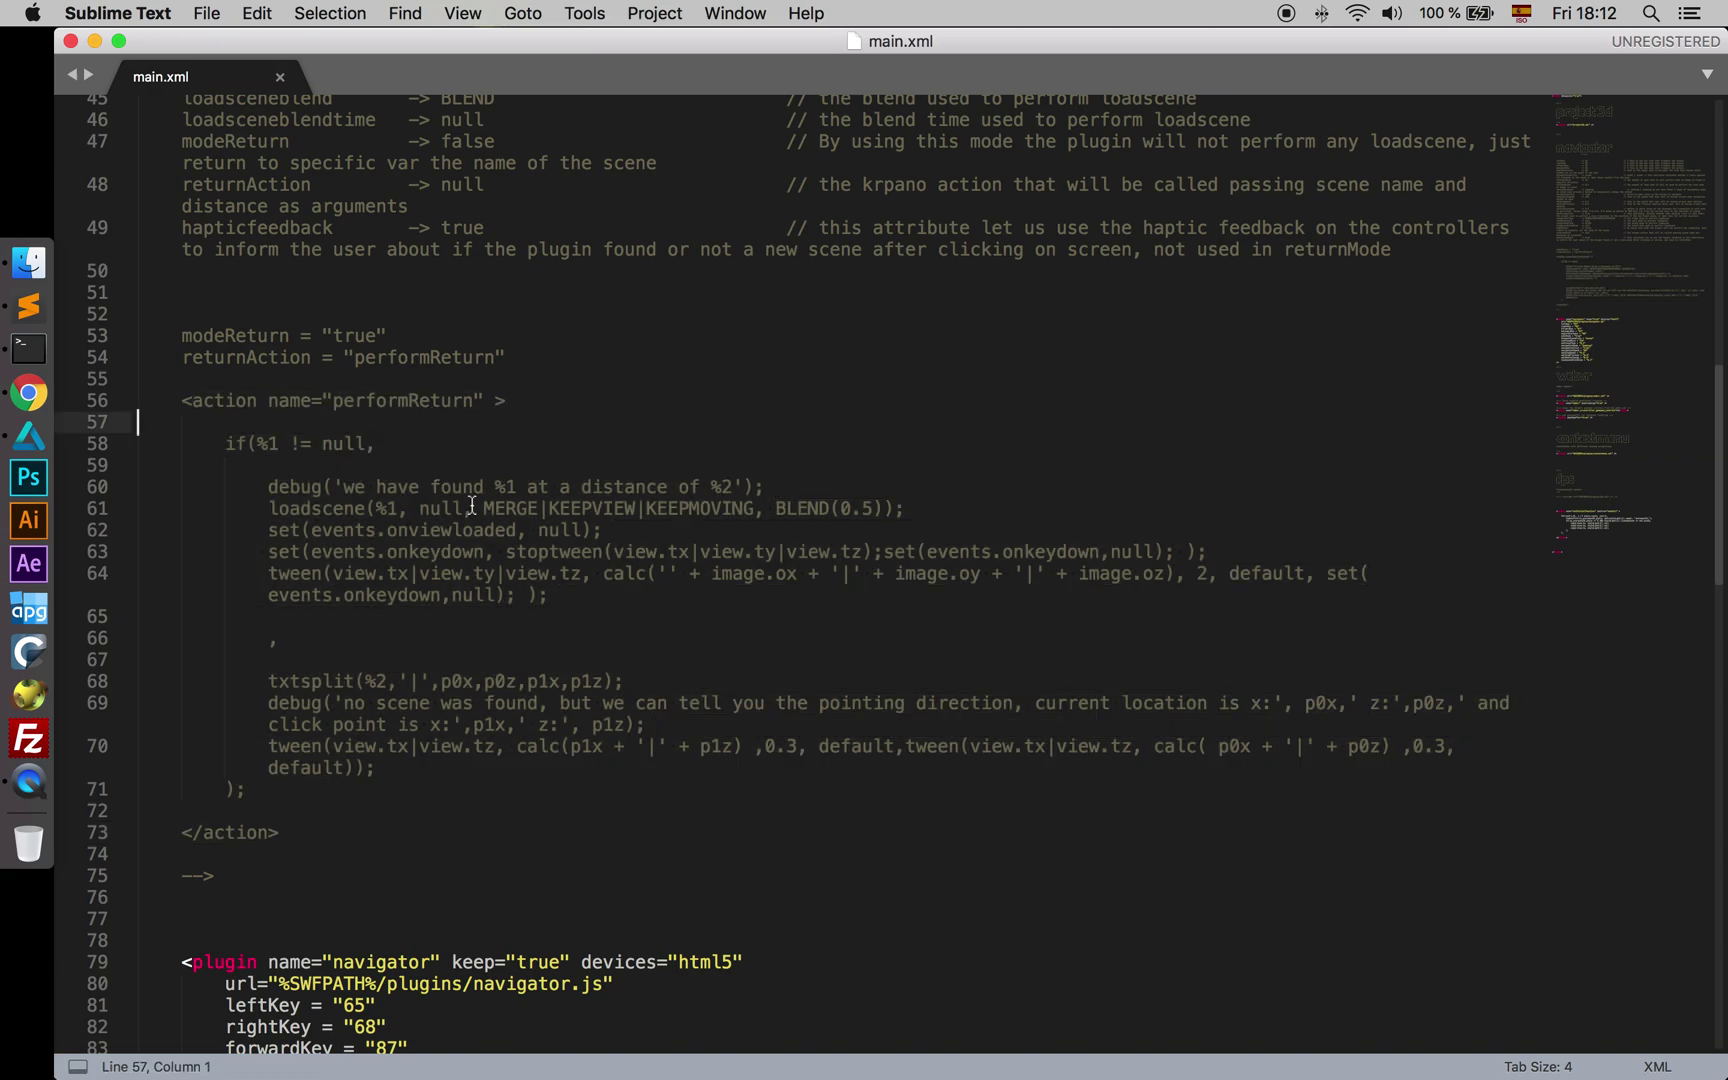
pyautogui.moveTo(494, 487); pyautogui.dragTo(516, 487)
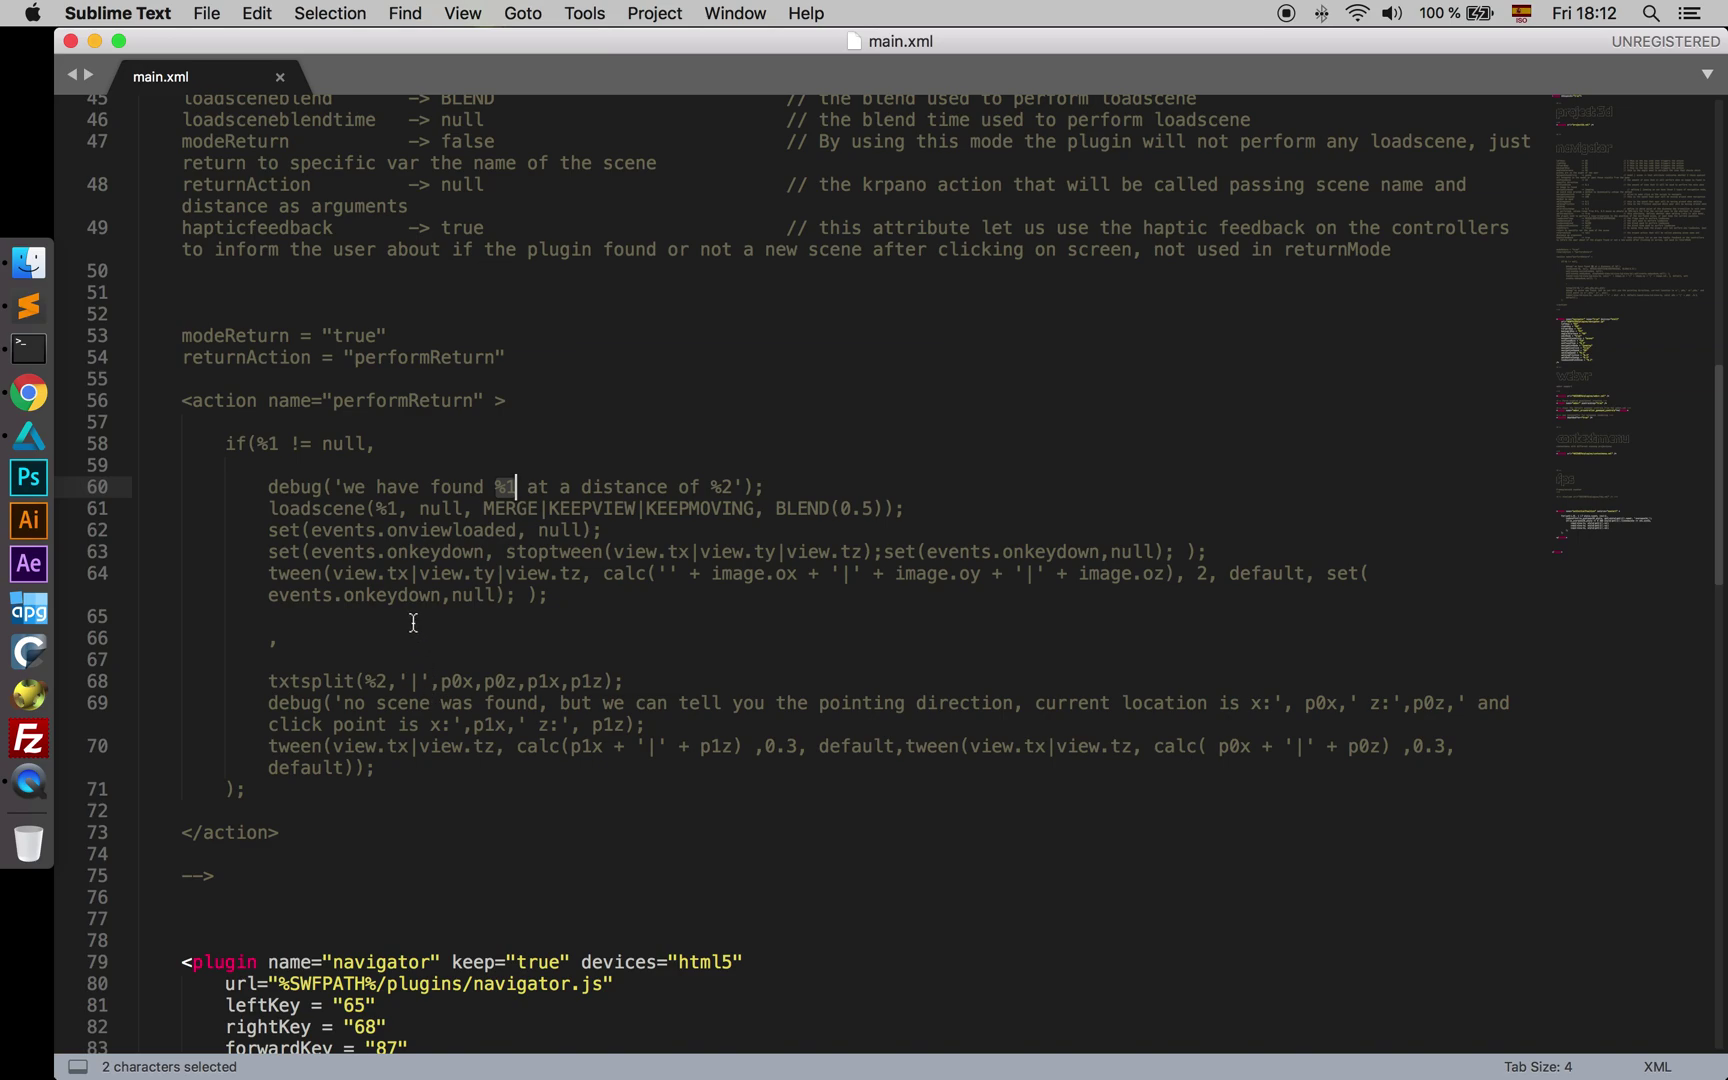
pyautogui.click(483, 489)
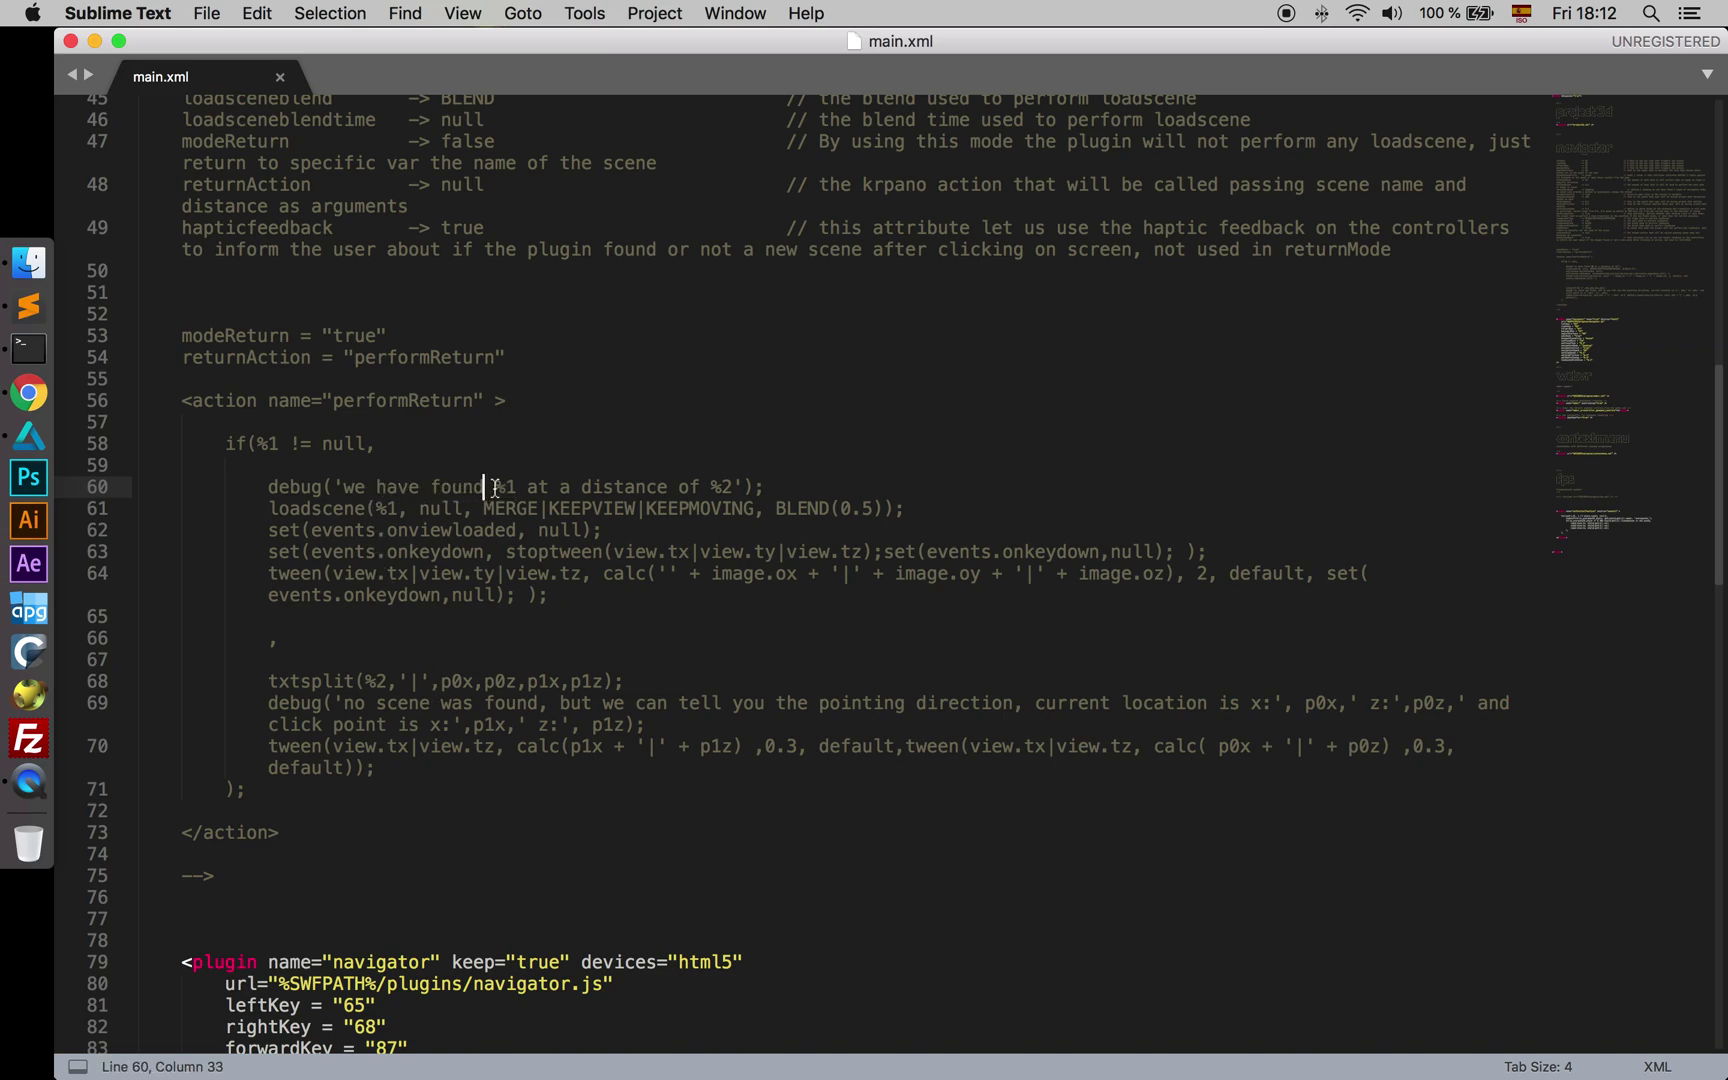
pyautogui.moveTo(495, 488); pyautogui.dragTo(516, 487)
pyautogui.moveTo(398, 513); pyautogui.dragTo(377, 510)
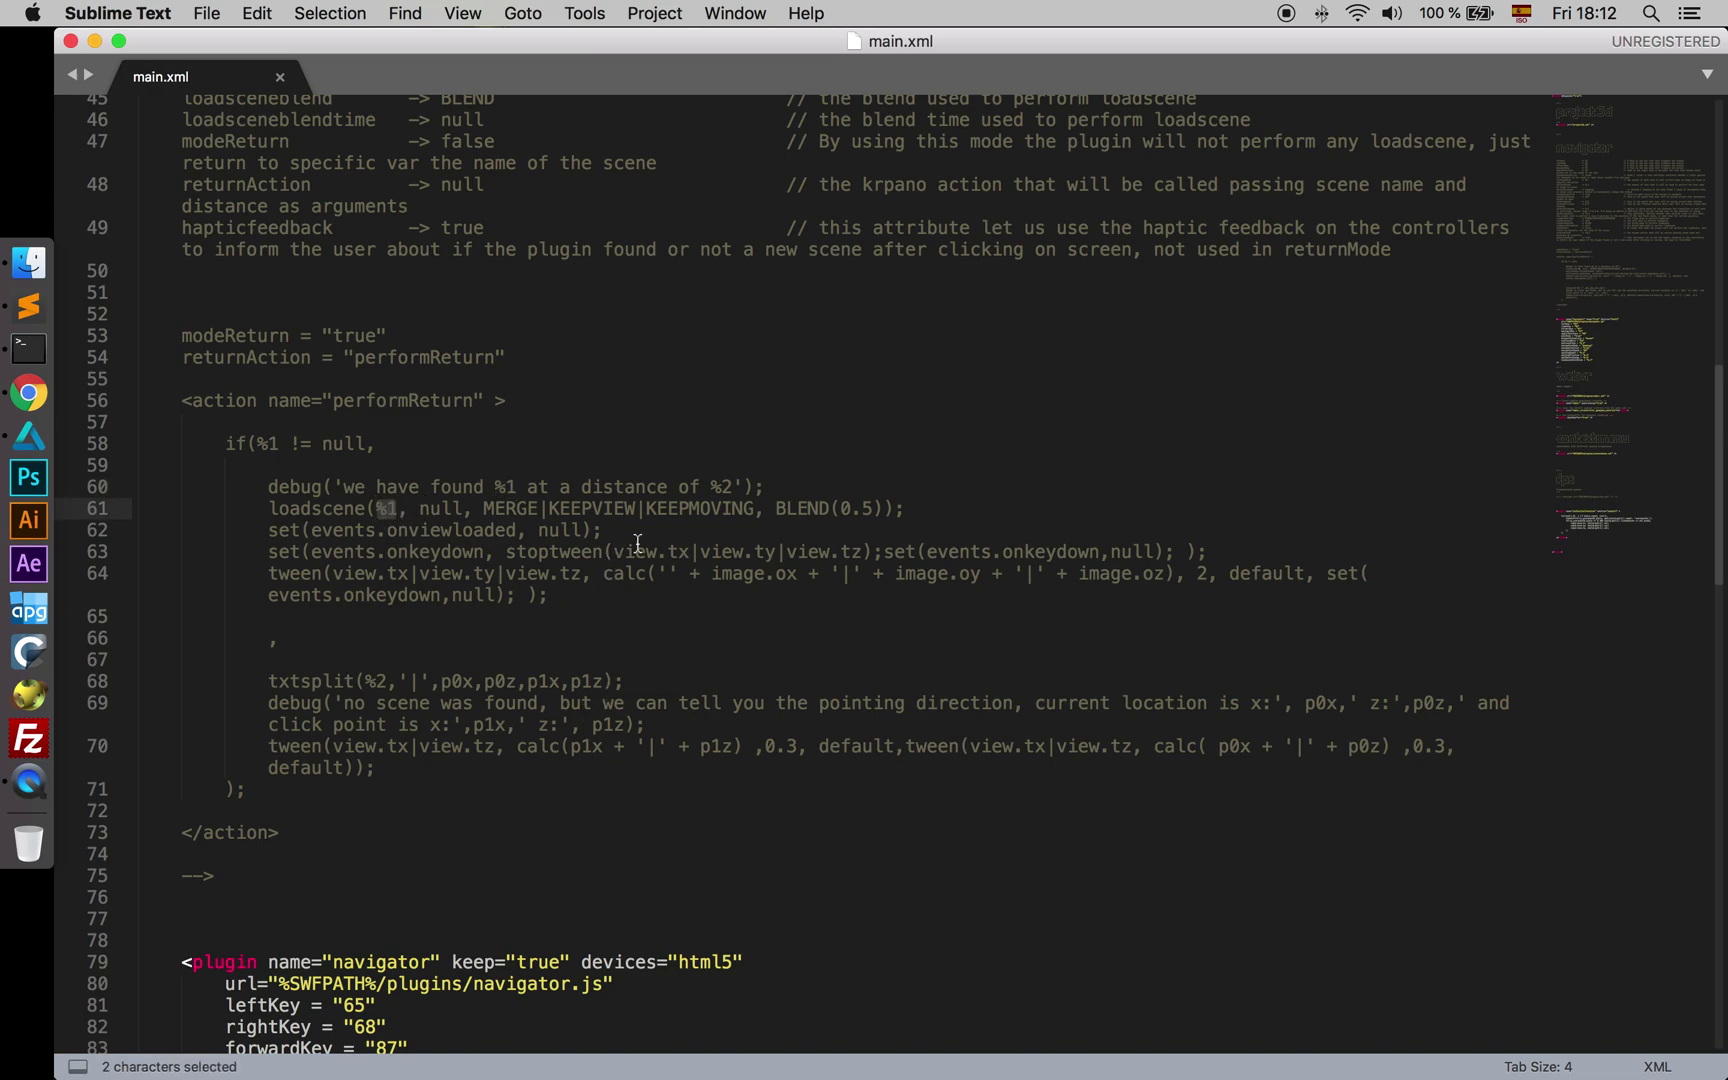
# - Examine the %2 distance parameter, the whole performReturn action block and the action name given in returnAction
pyautogui.moveTo(711, 487); pyautogui.dragTo(734, 487)
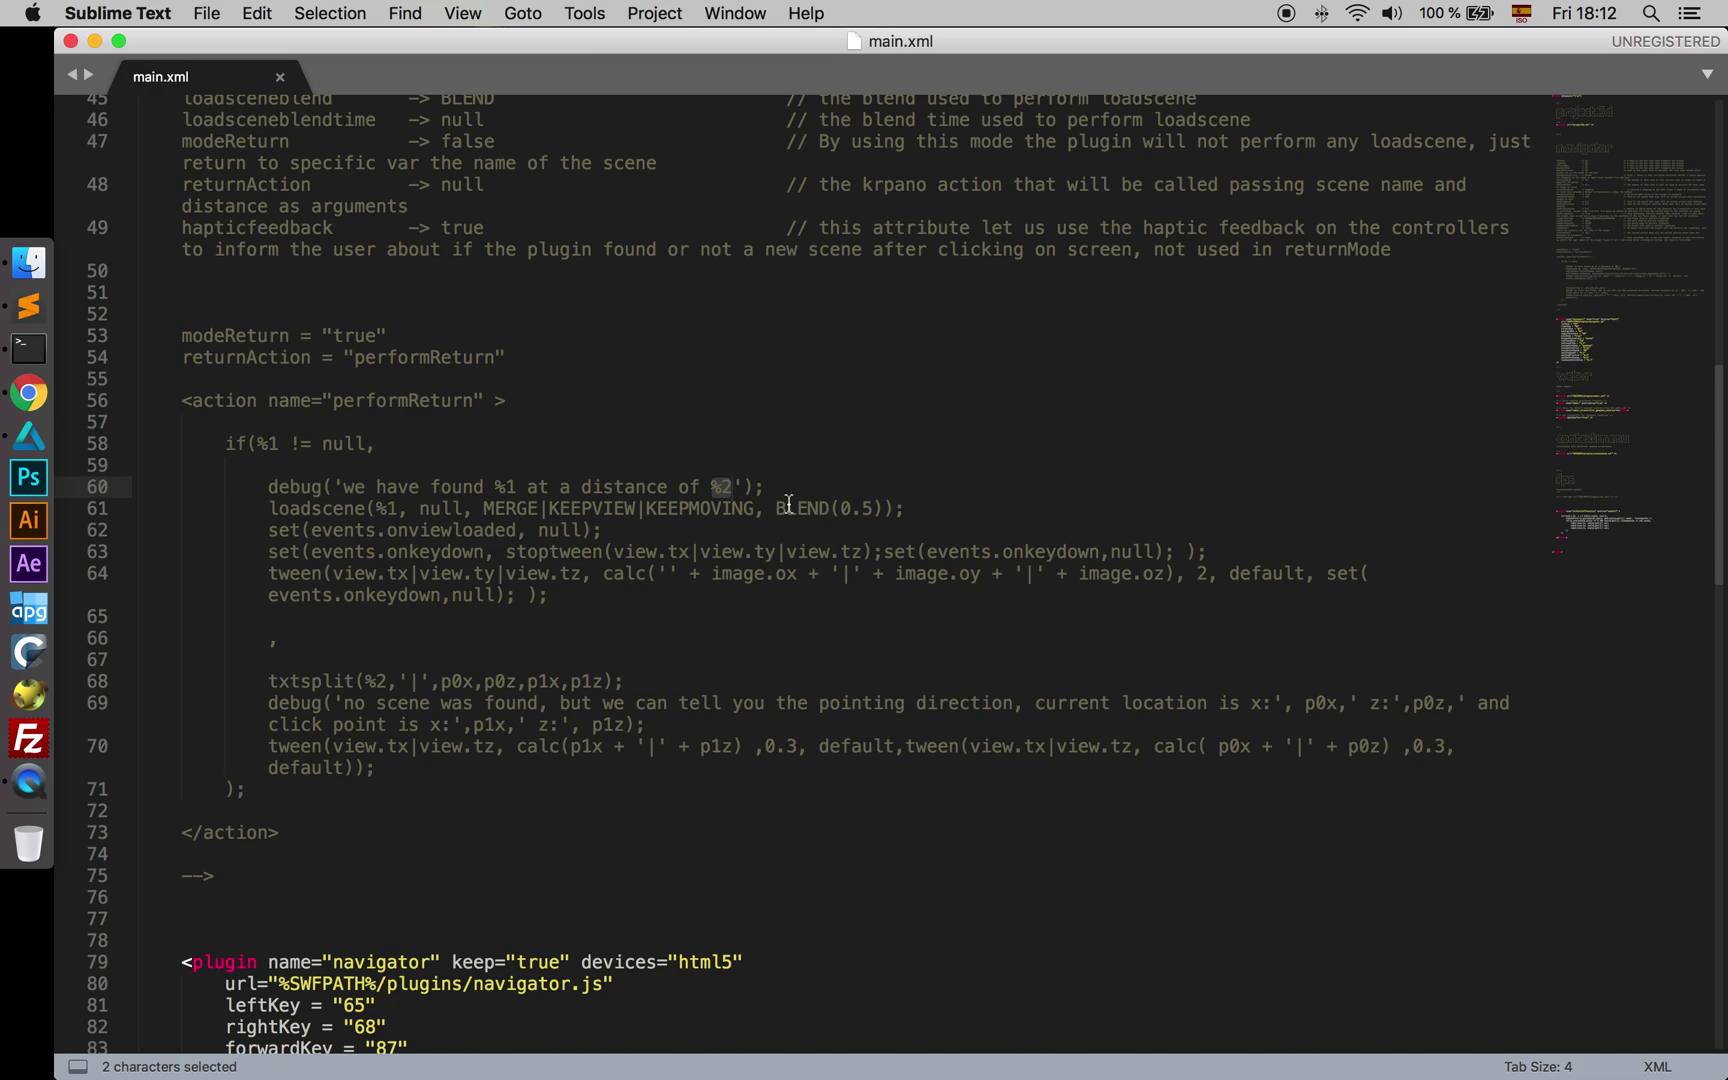
pyautogui.scroll(-2, 789, 503)
pyautogui.click(182, 320)
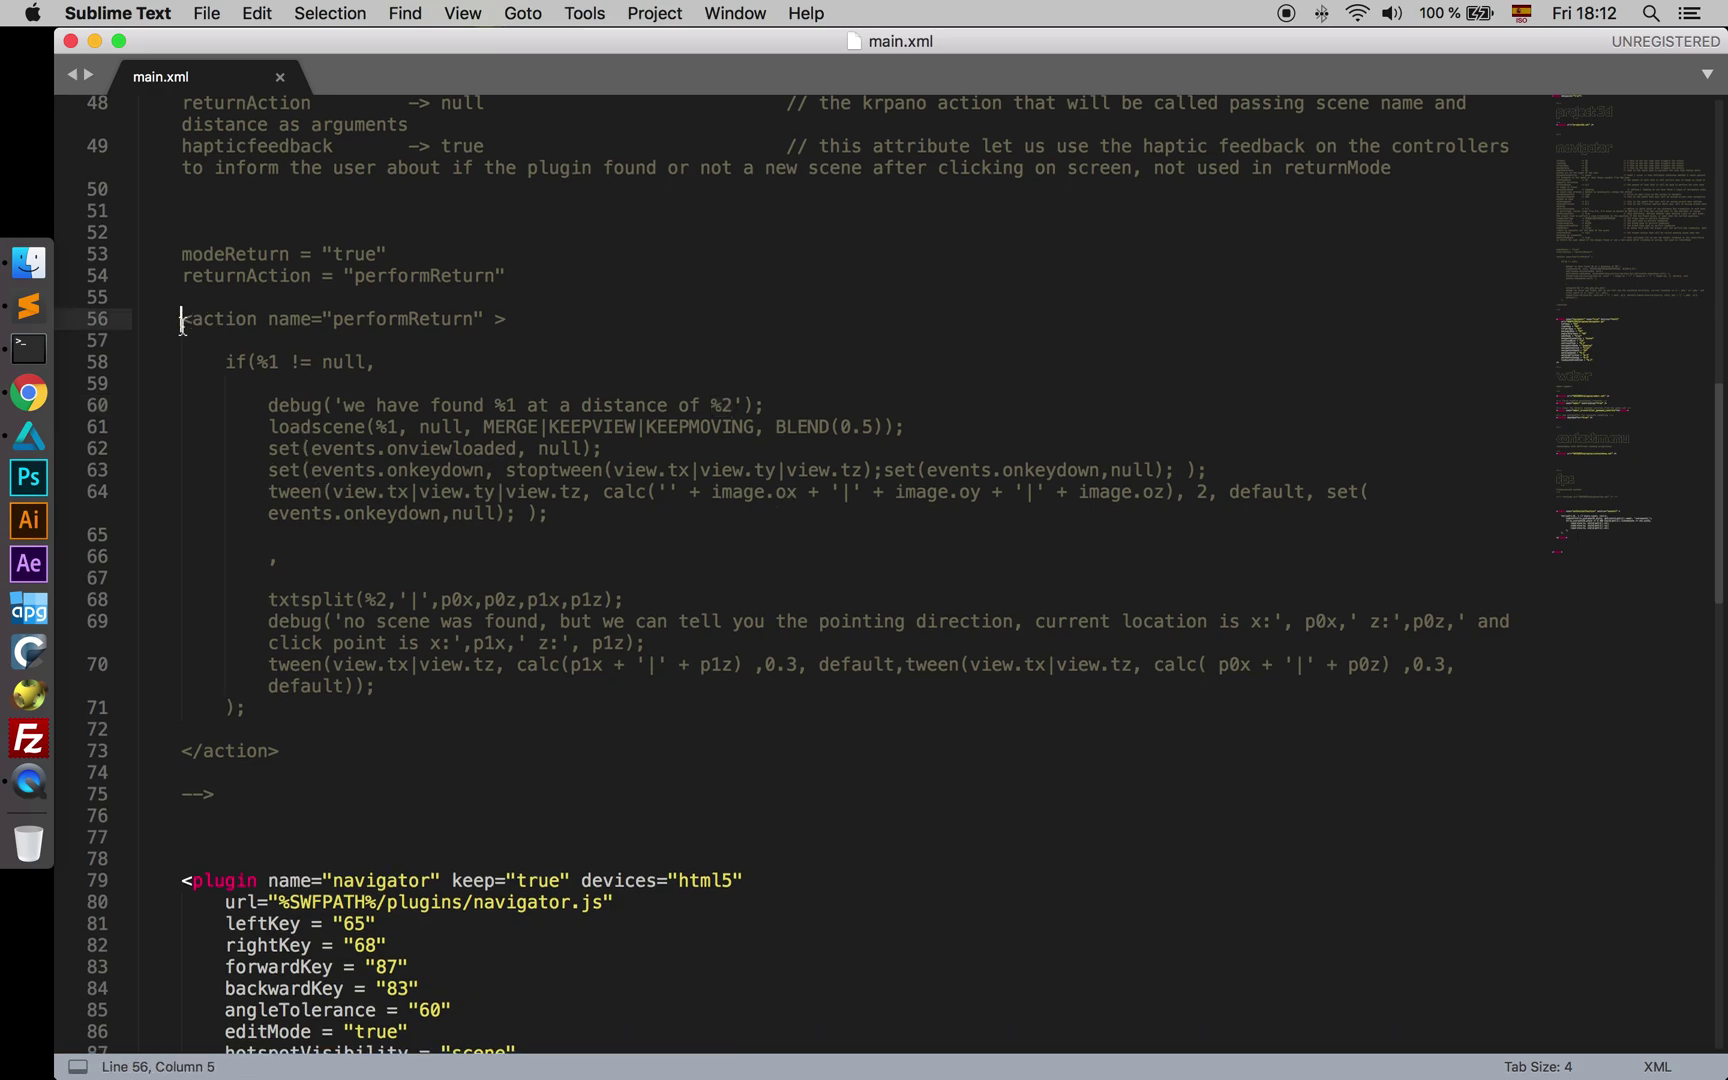
pyautogui.moveTo(182, 320); pyautogui.dragTo(393, 756)
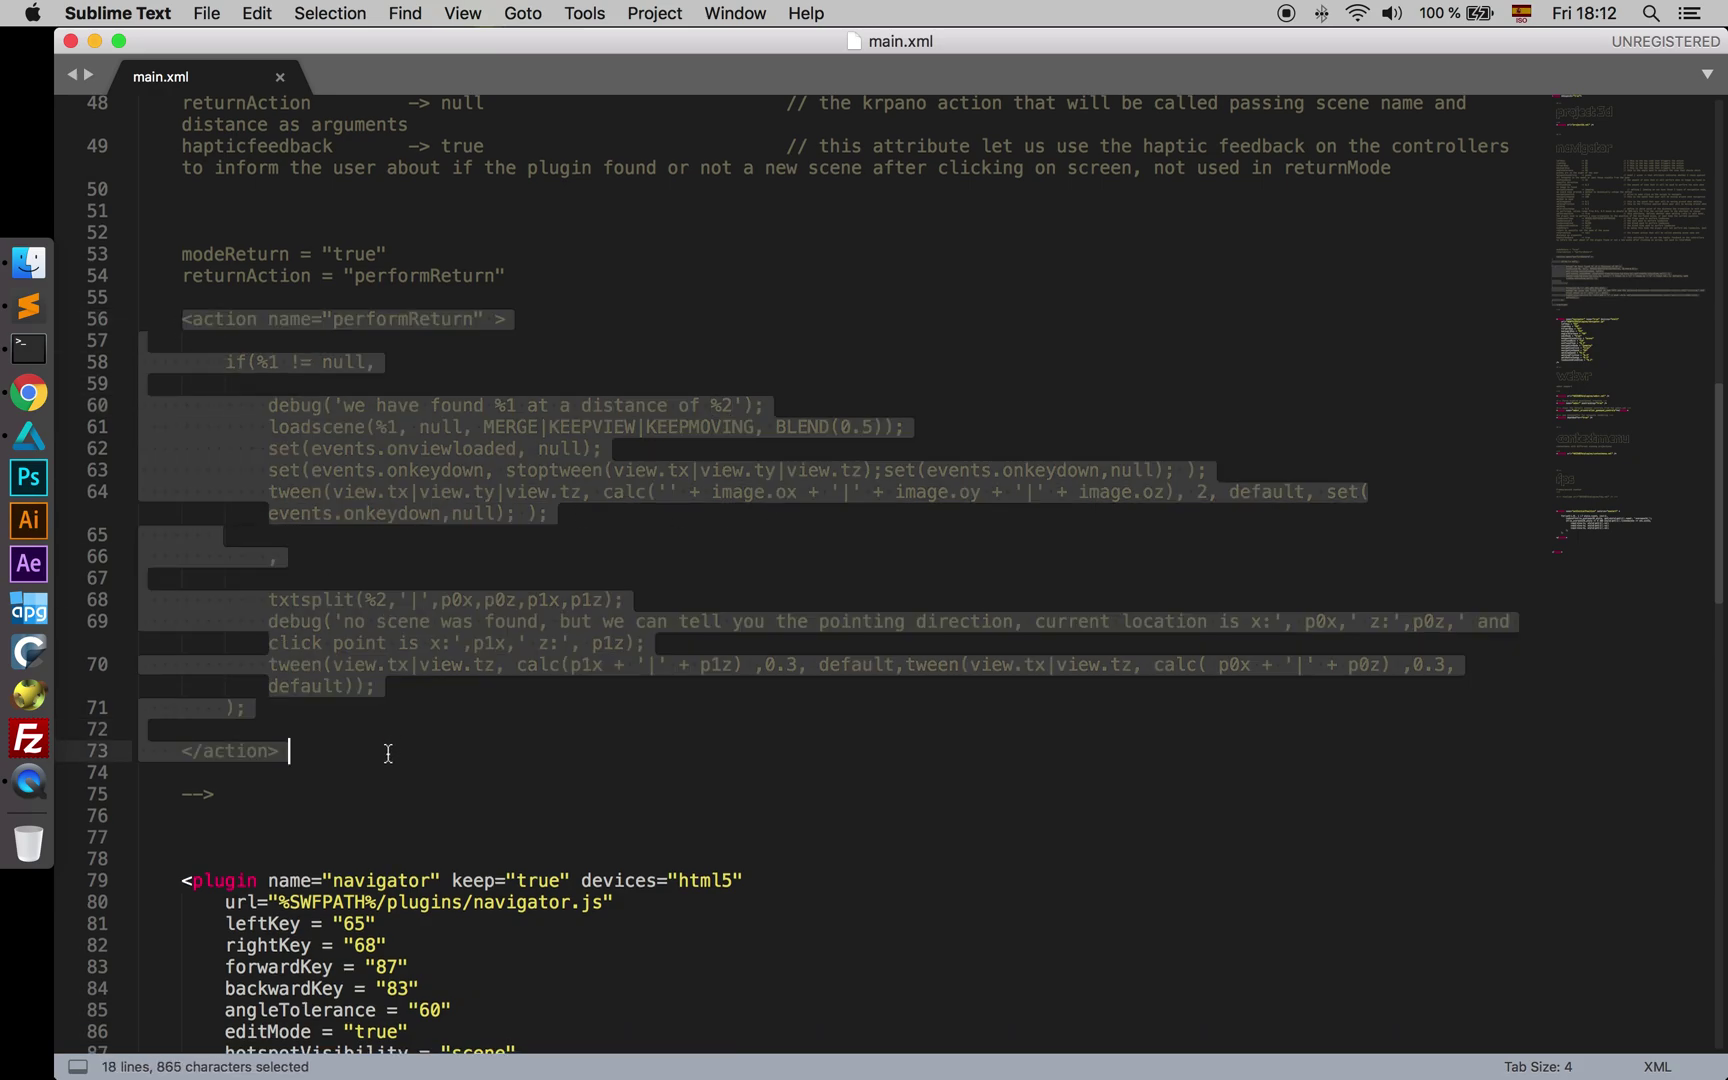
pyautogui.click(439, 562)
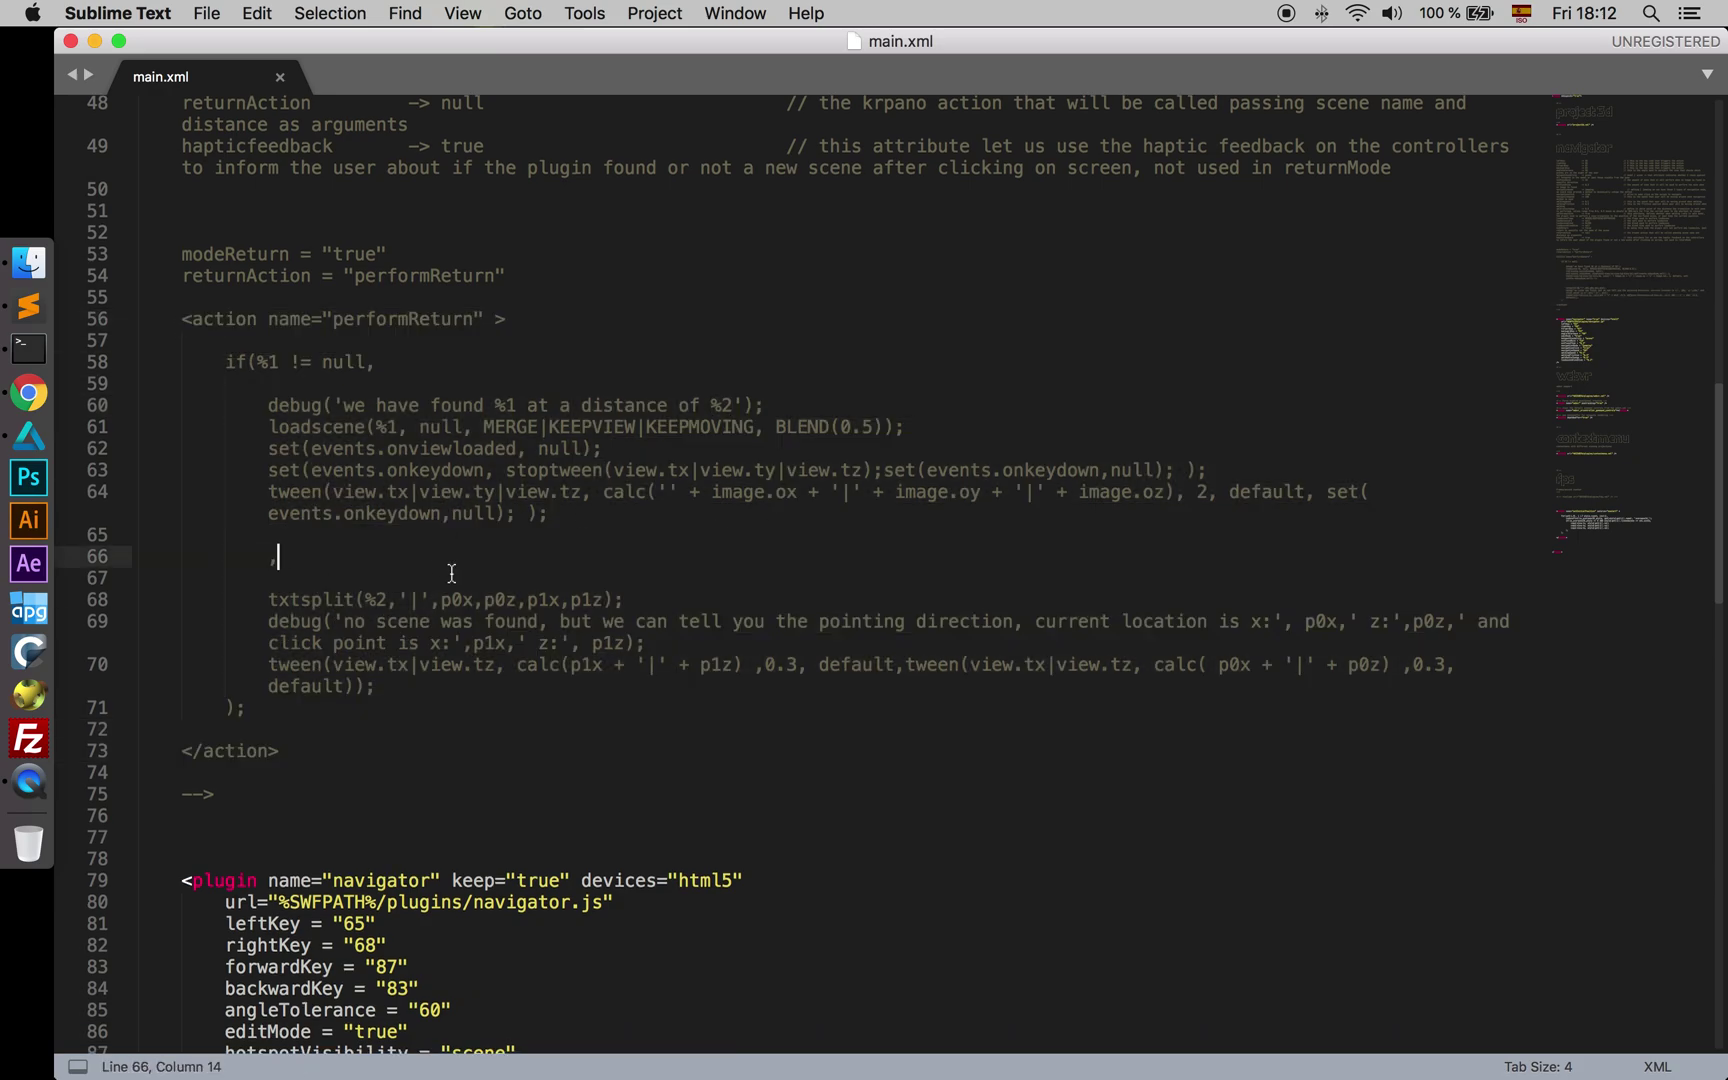
pyautogui.doubleClick(346, 276)
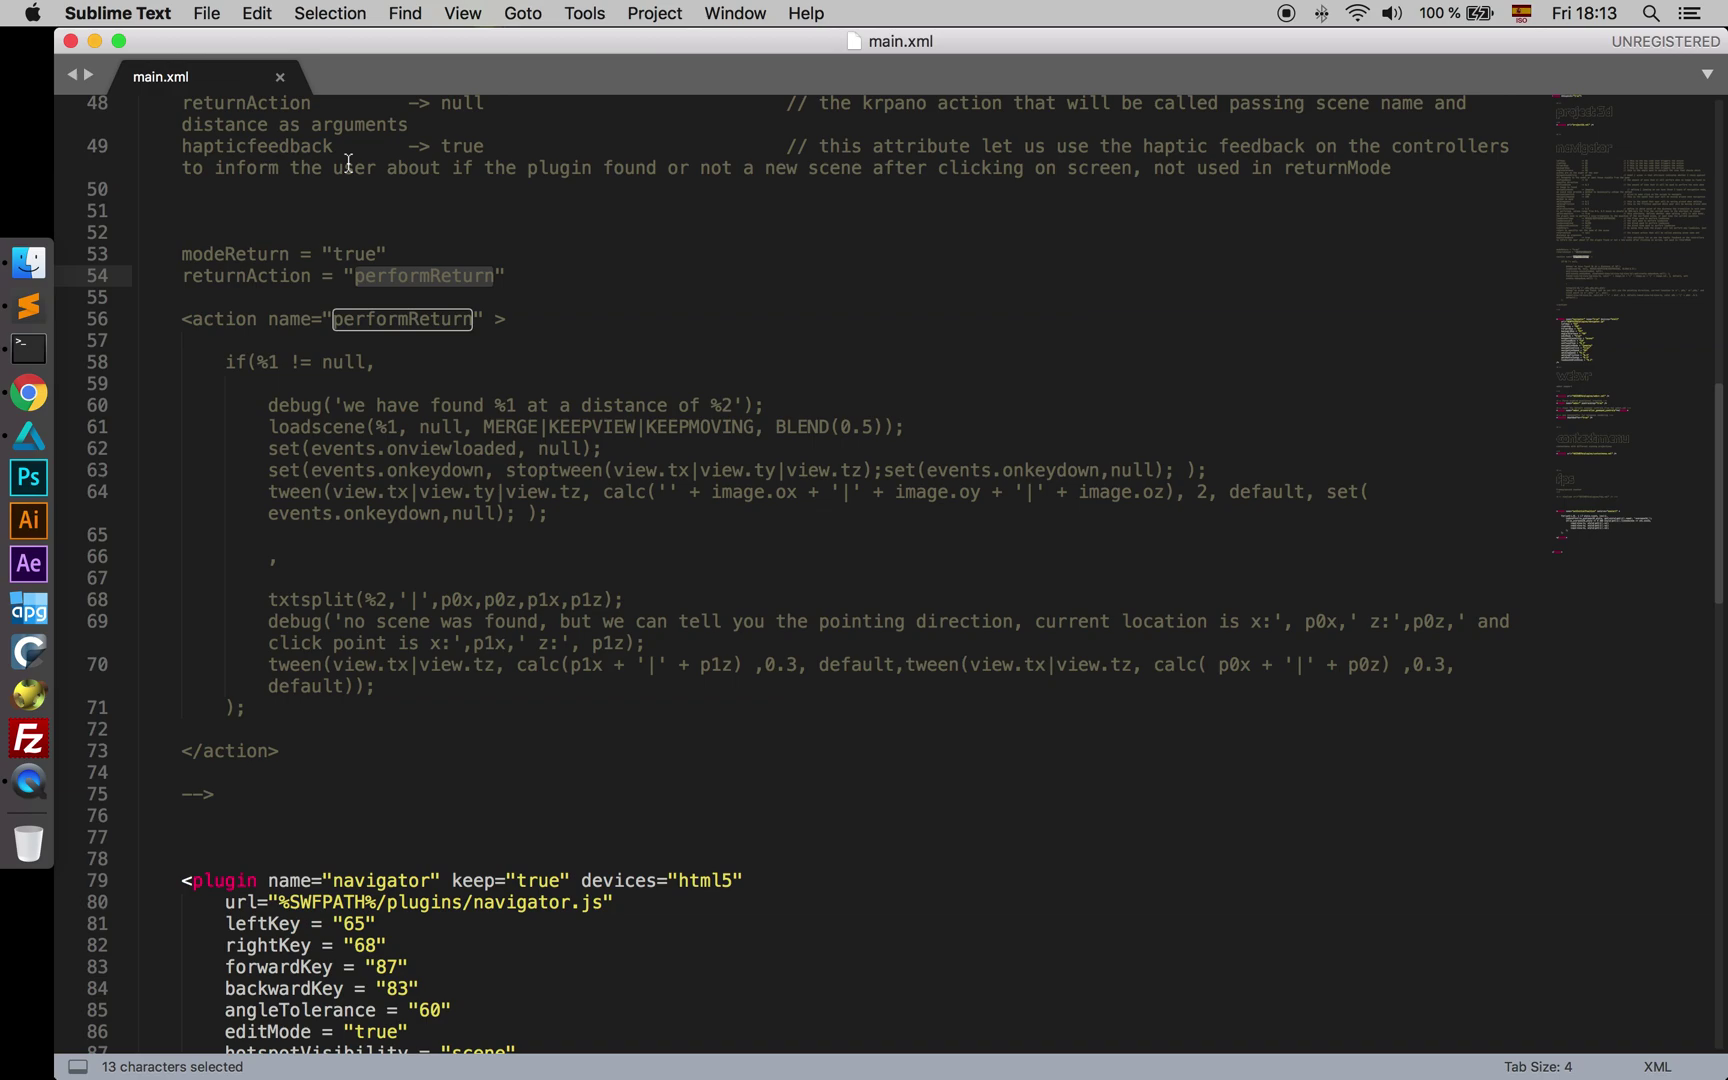
# - Restore the main.xml window to its smaller size, switch to the riereta tour in Chrome and look around the hallway
pyautogui.moveTo(115, 81); pyautogui.dragTo(293, 272)
pyautogui.moveTo(1031, 142); pyautogui.dragTo(944, 147)
pyautogui.moveTo(887, 560); pyautogui.dragTo(922, 563)
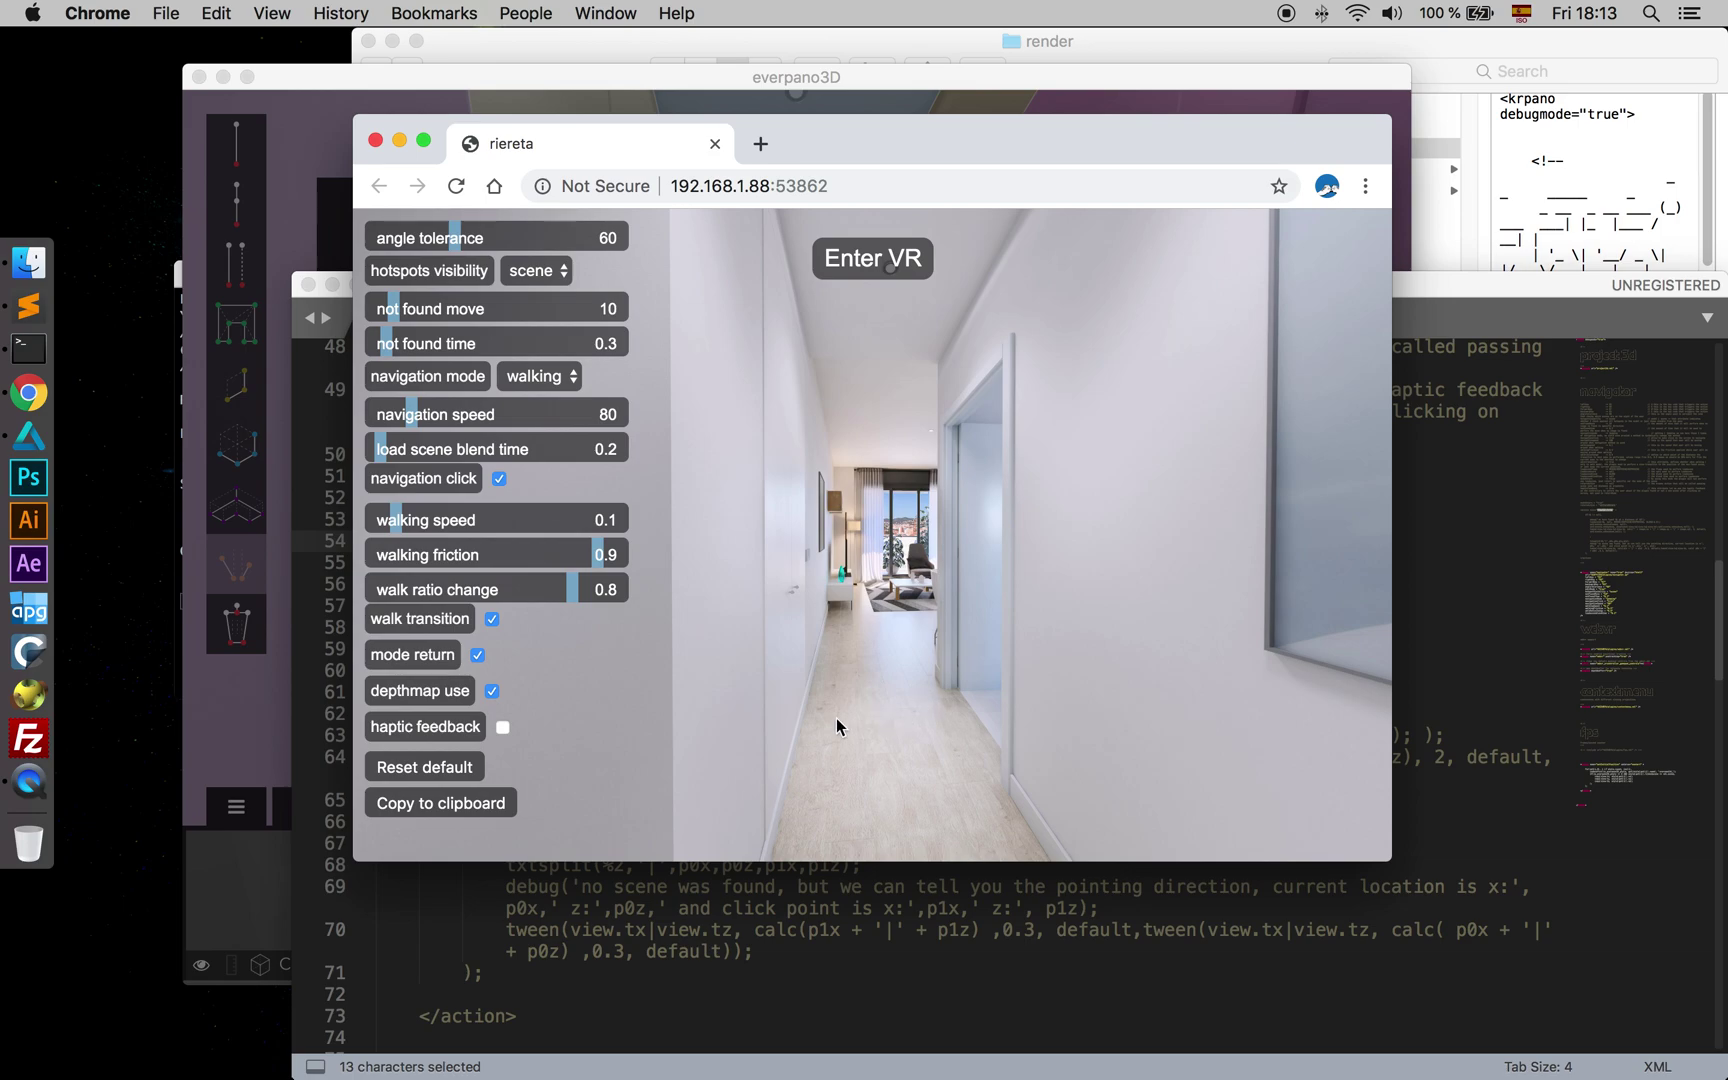
pyautogui.moveTo(685, 701); pyautogui.dragTo(808, 662)
pyautogui.click(906, 670)
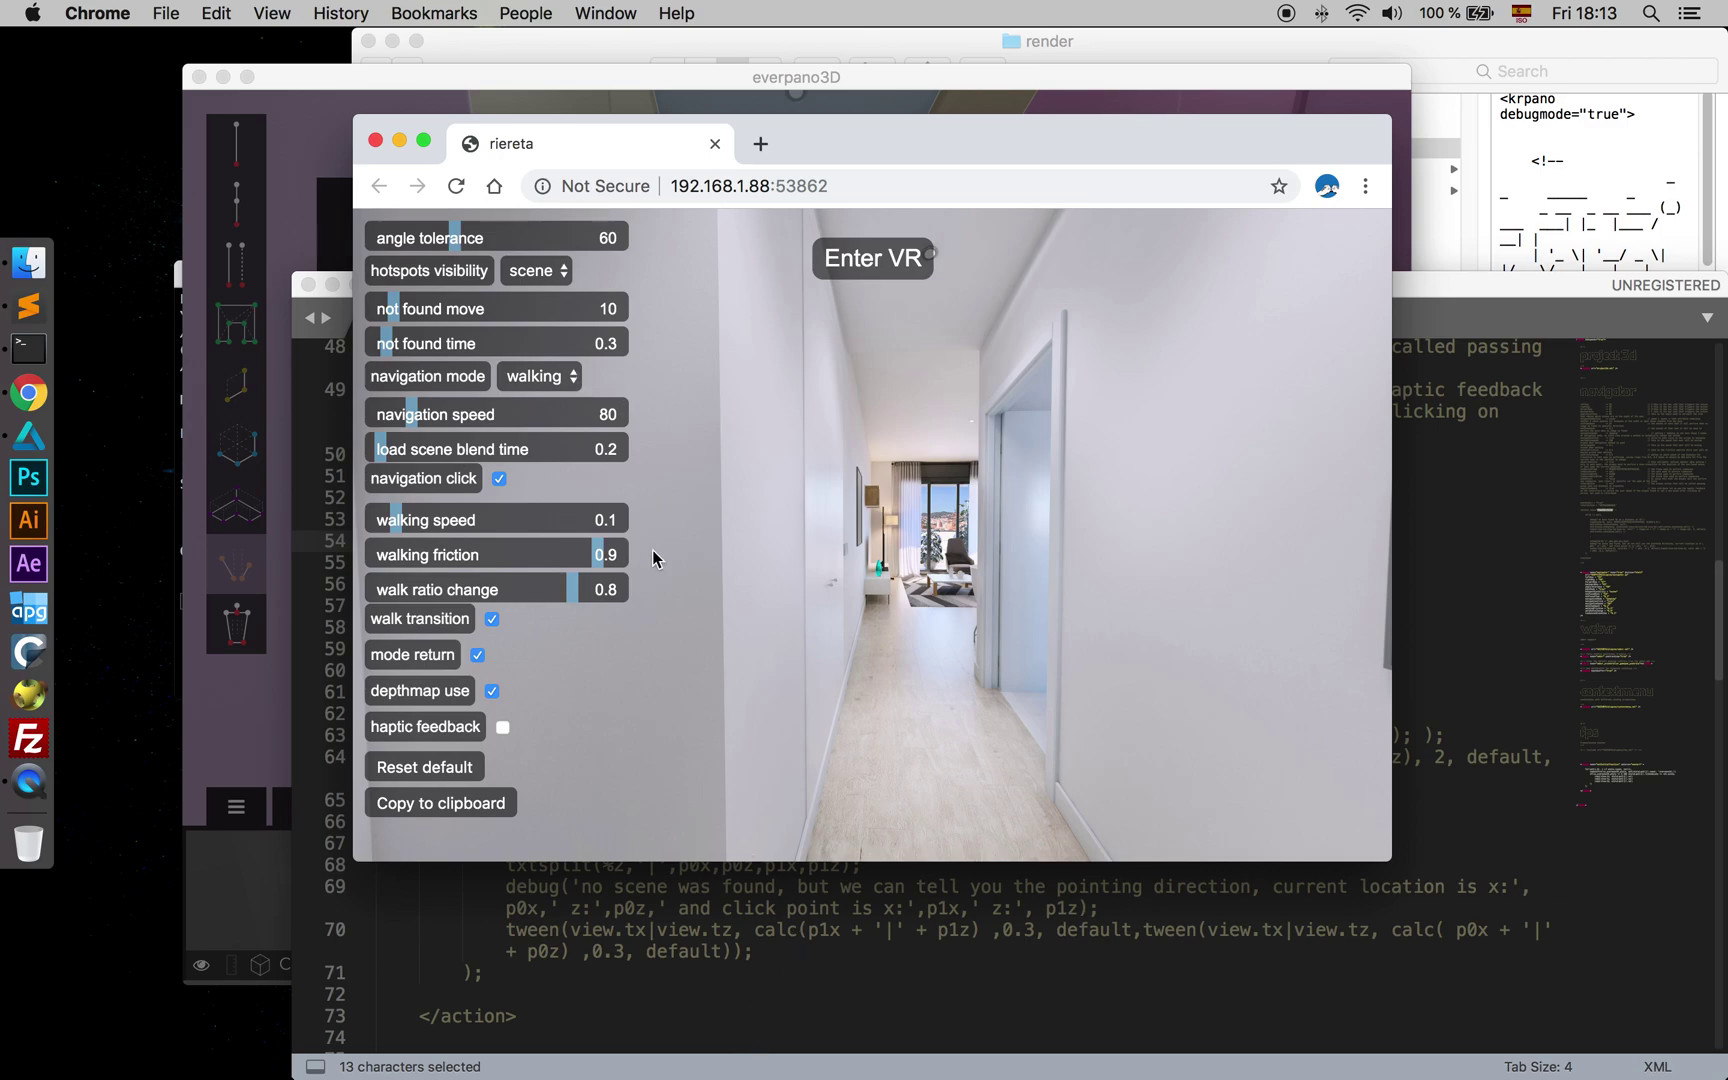
# - Try pasting the copied navigator plugin tag below the existing plugin block in main.xml and undo the paste
pyautogui.click(653, 962)
pyautogui.scroll(-5, 653, 962)
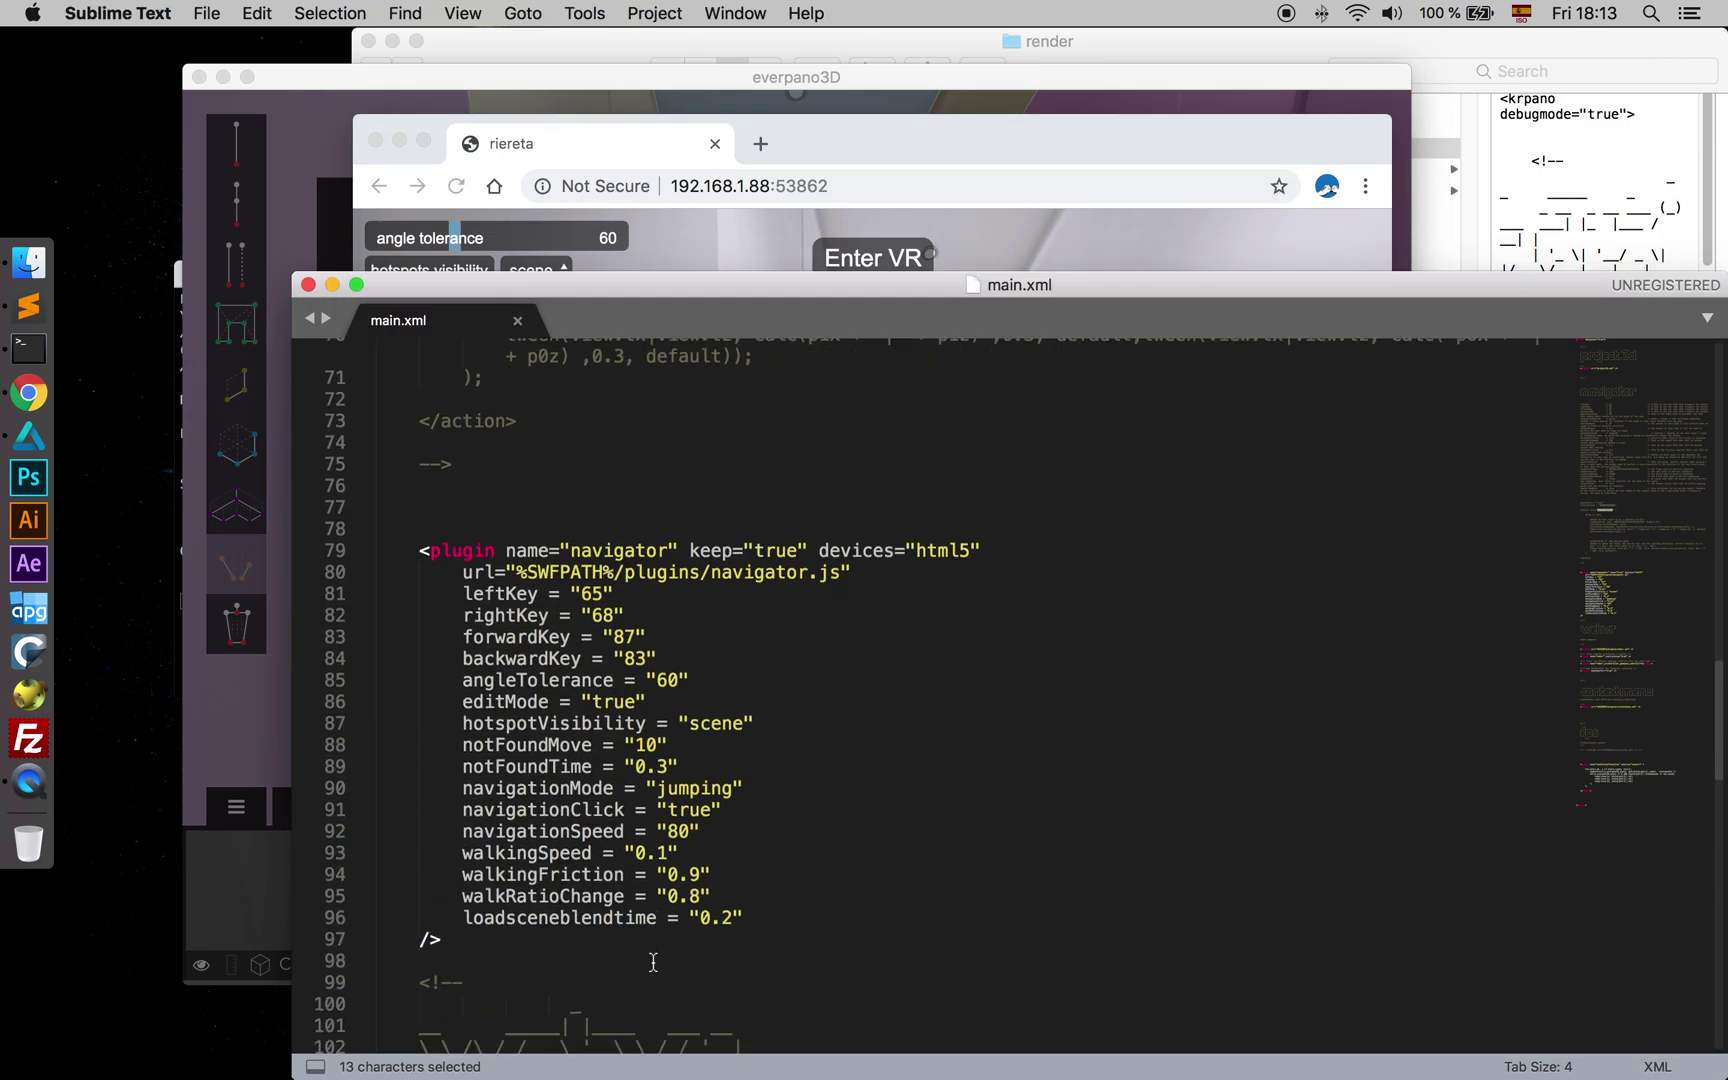
pyautogui.scroll(-4, 653, 962)
pyautogui.click(498, 724)
pyautogui.press('Return')
pyautogui.press('Return')
pyautogui.write('<plugin name="navigator" keep="true" devices="html5" url="%SWFPATH%/plugins/navigator.js" leftkey="65" rightkey="68" forwardkey="87" backwardkey="83" angletolerance="60" hotspotvisibility="scene" notfoundmove="10" notfoundtime="0.3" navigationmode="walking" navigationclick="true" navigationspeed="80" walkingspeed="0.1" walkingfriction="0.9" walkratiochange="0.8" walktransition="true" loadsceneflags="MERGE|KEEPVIEW|KEEPMOVING" loadscenevars="null" loadsceneblend="BLEND" loadsceneblendtime="0.2" modereturn="true" returnaction="null" depthmapuse="true" hapticfeedback="false" editmode="true" />')
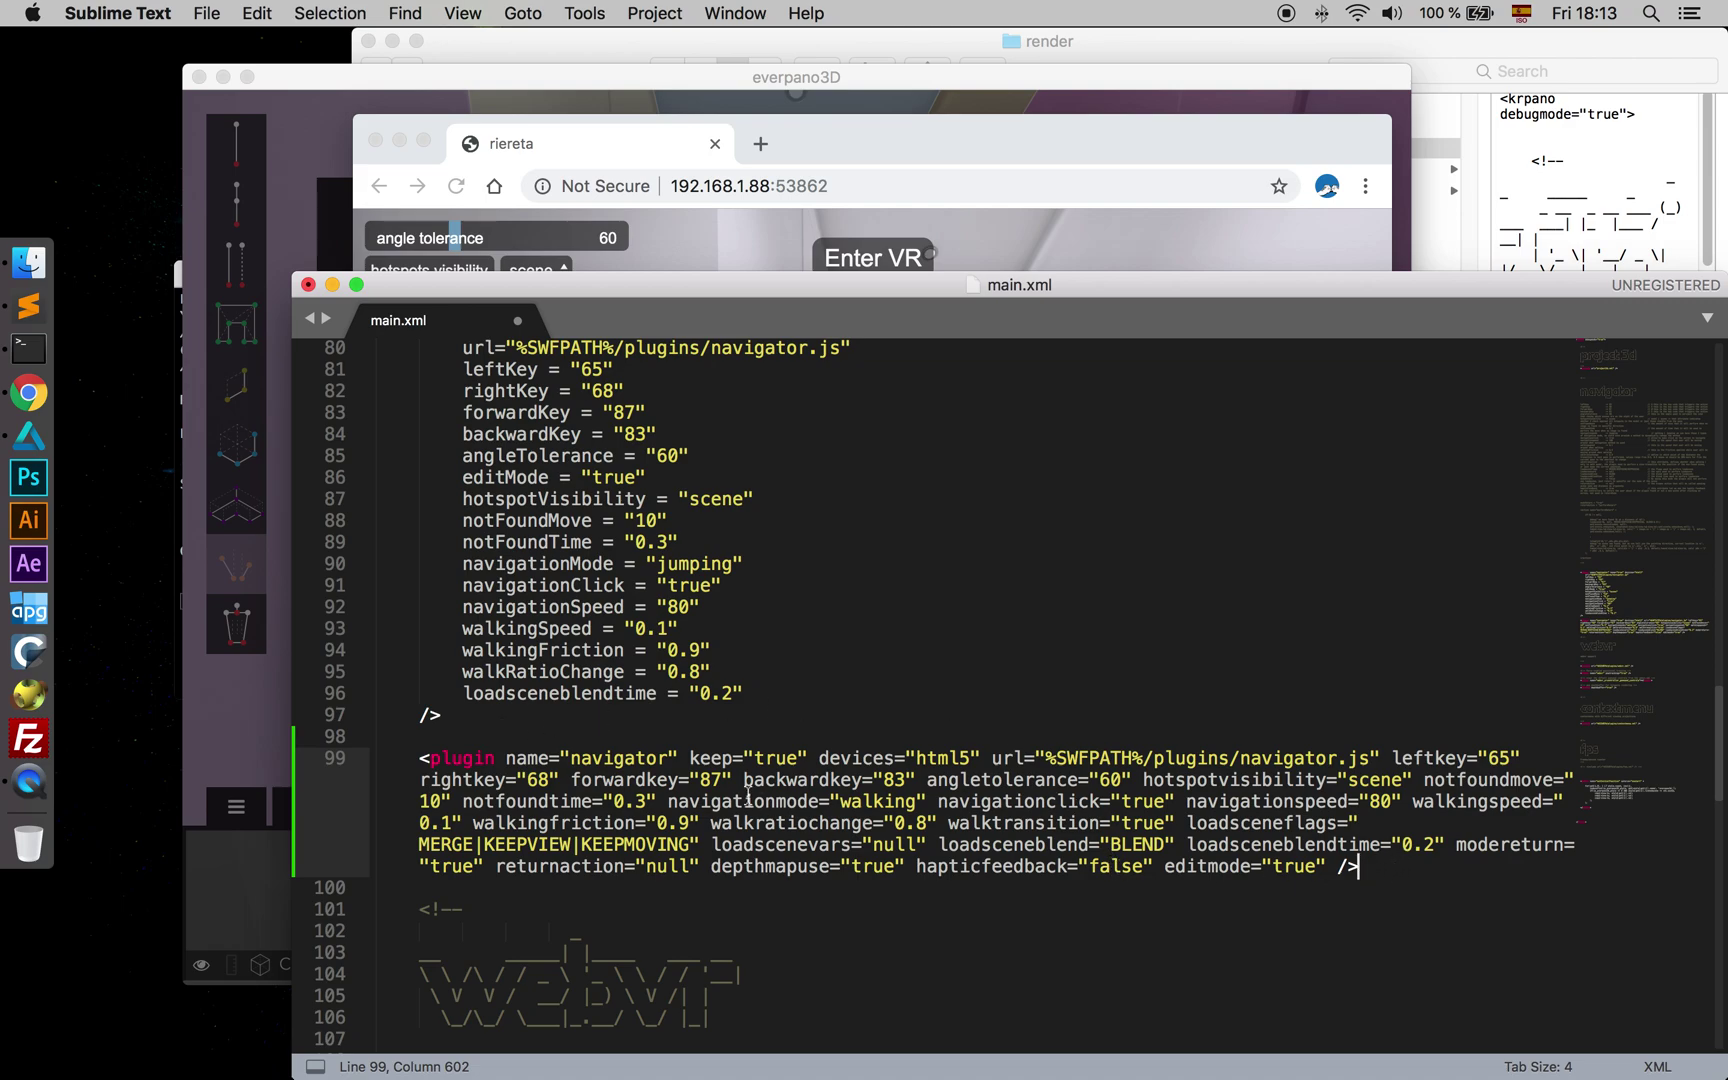
pyautogui.scroll(3, 748, 797)
pyautogui.press('super+z')
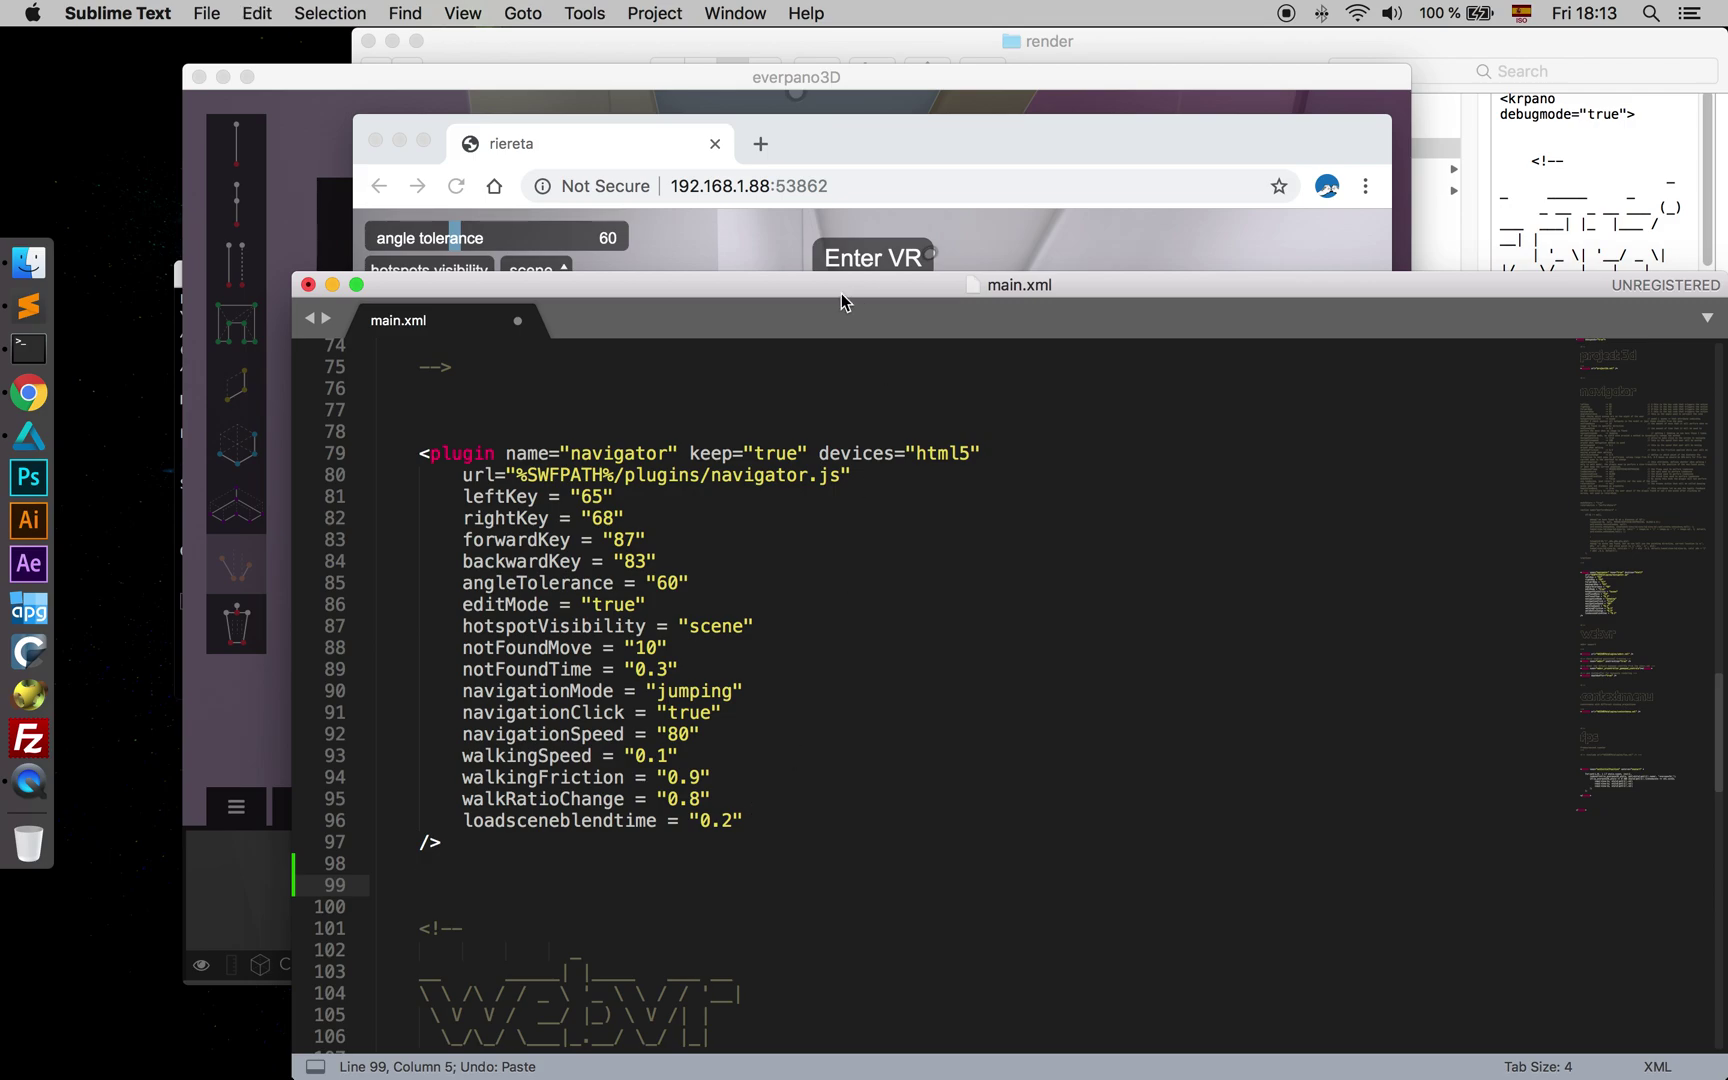
# - Switch back to Chrome and close the riereta tour tab
pyautogui.click(747, 235)
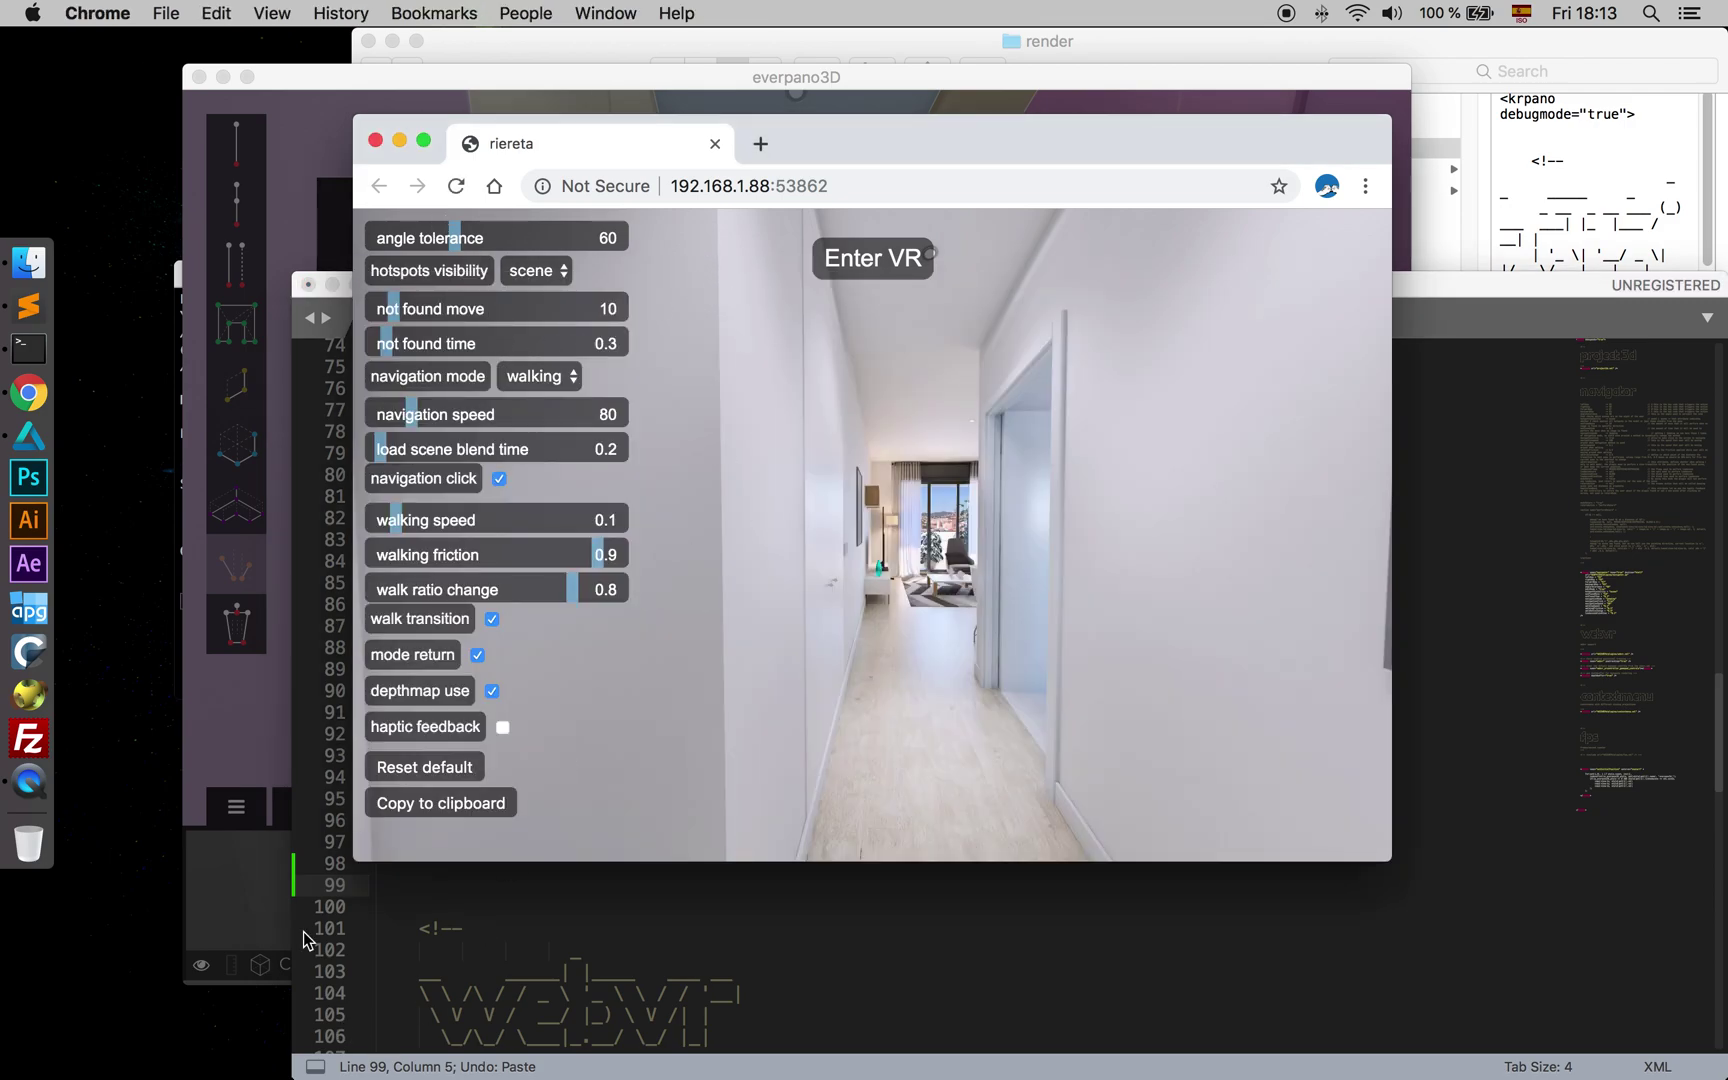
pyautogui.moveTo(823, 151); pyautogui.dragTo(852, 176)
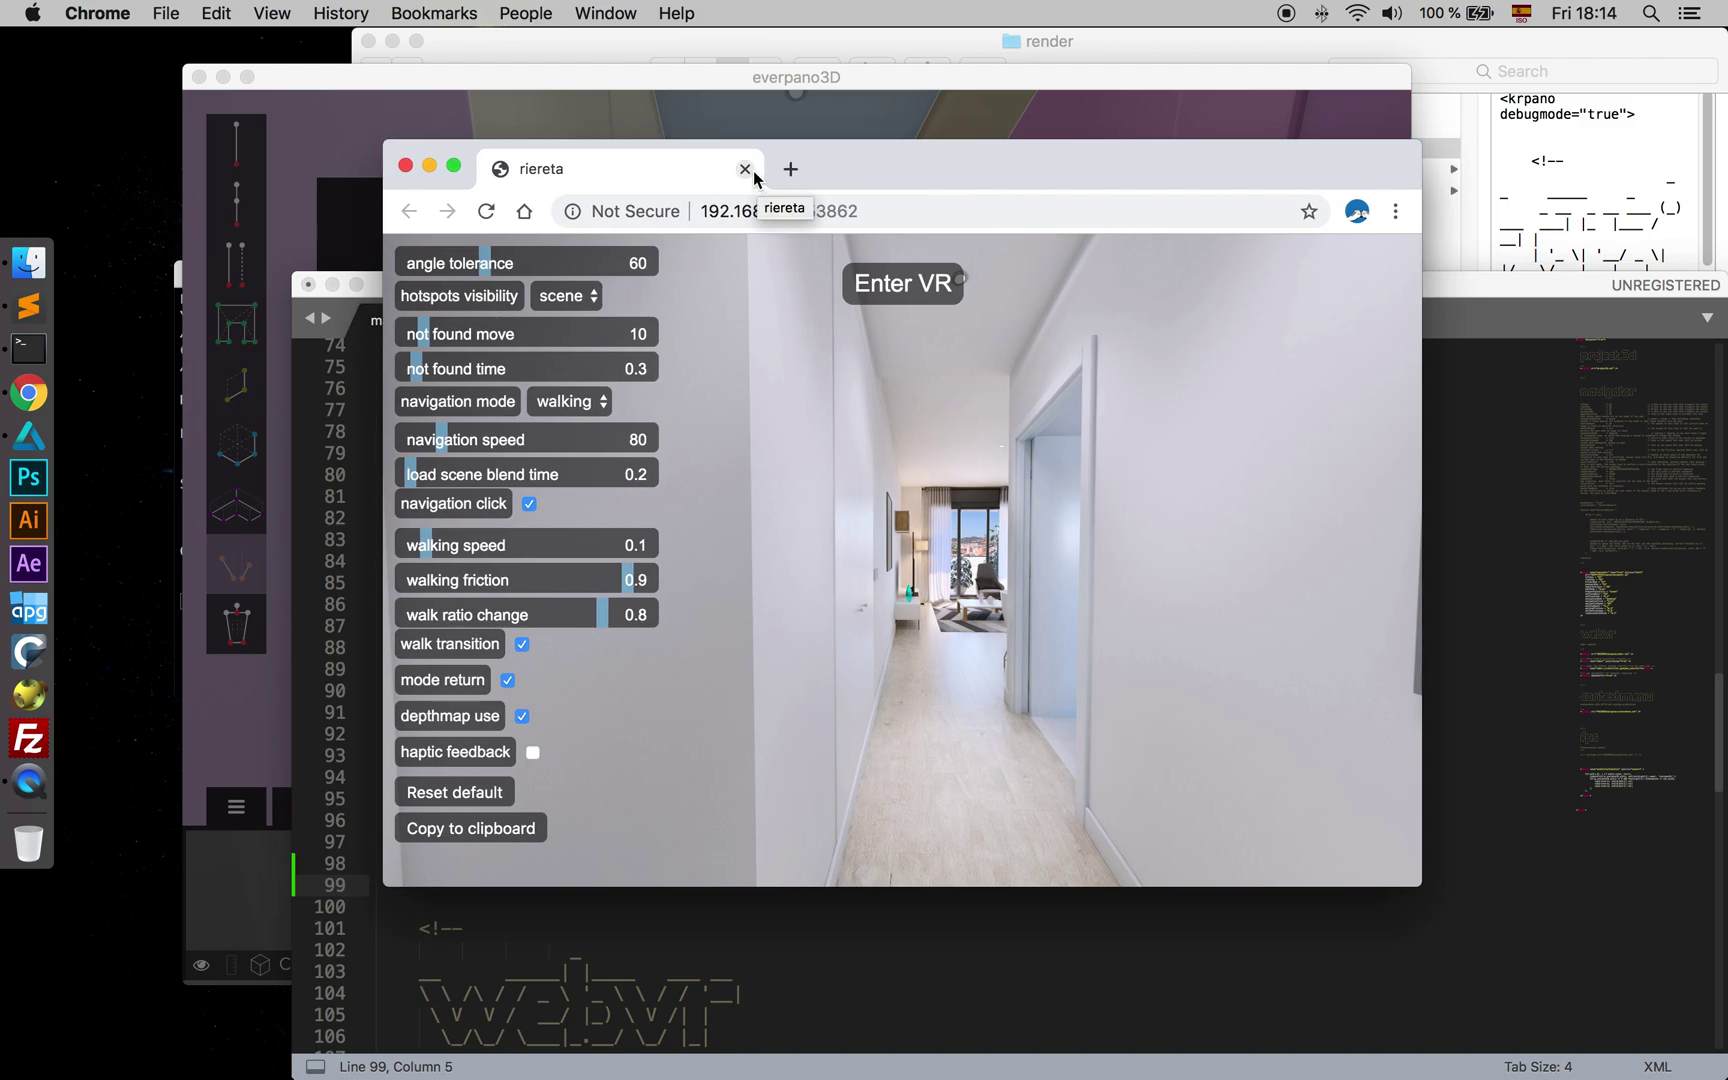
pyautogui.moveTo(954, 156); pyautogui.dragTo(901, 181)
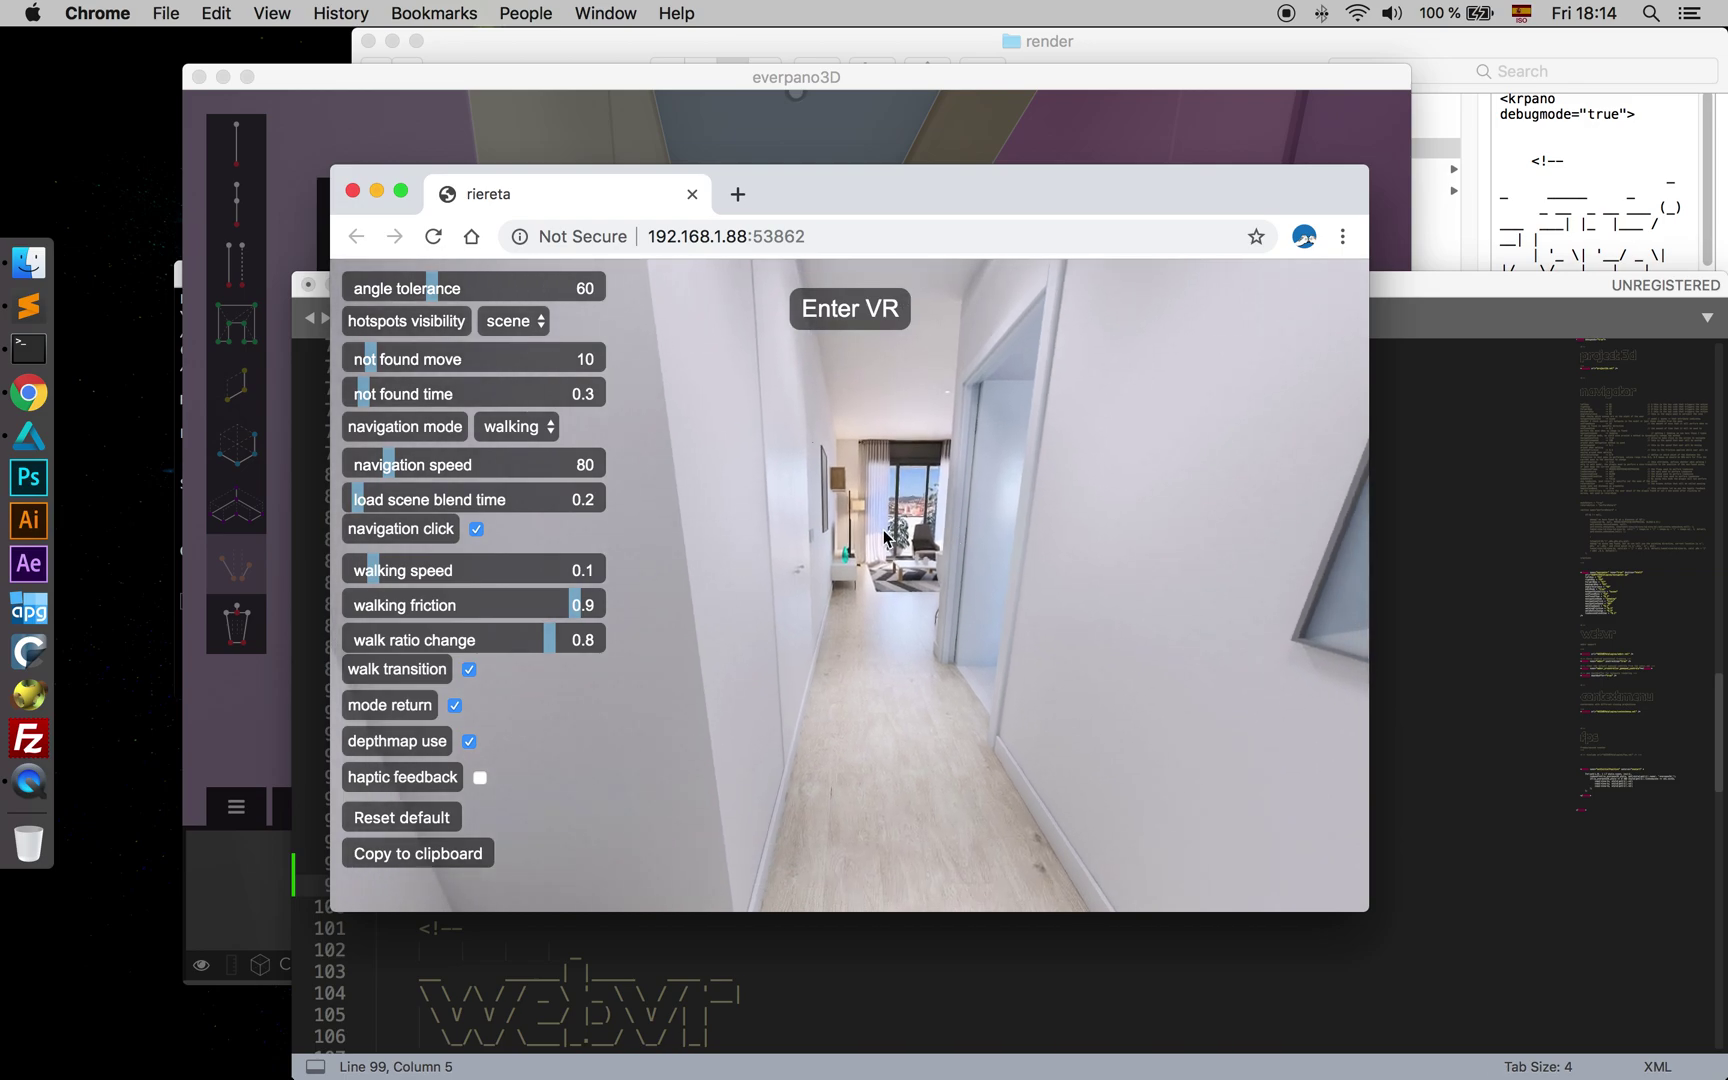
pyautogui.click(692, 195)
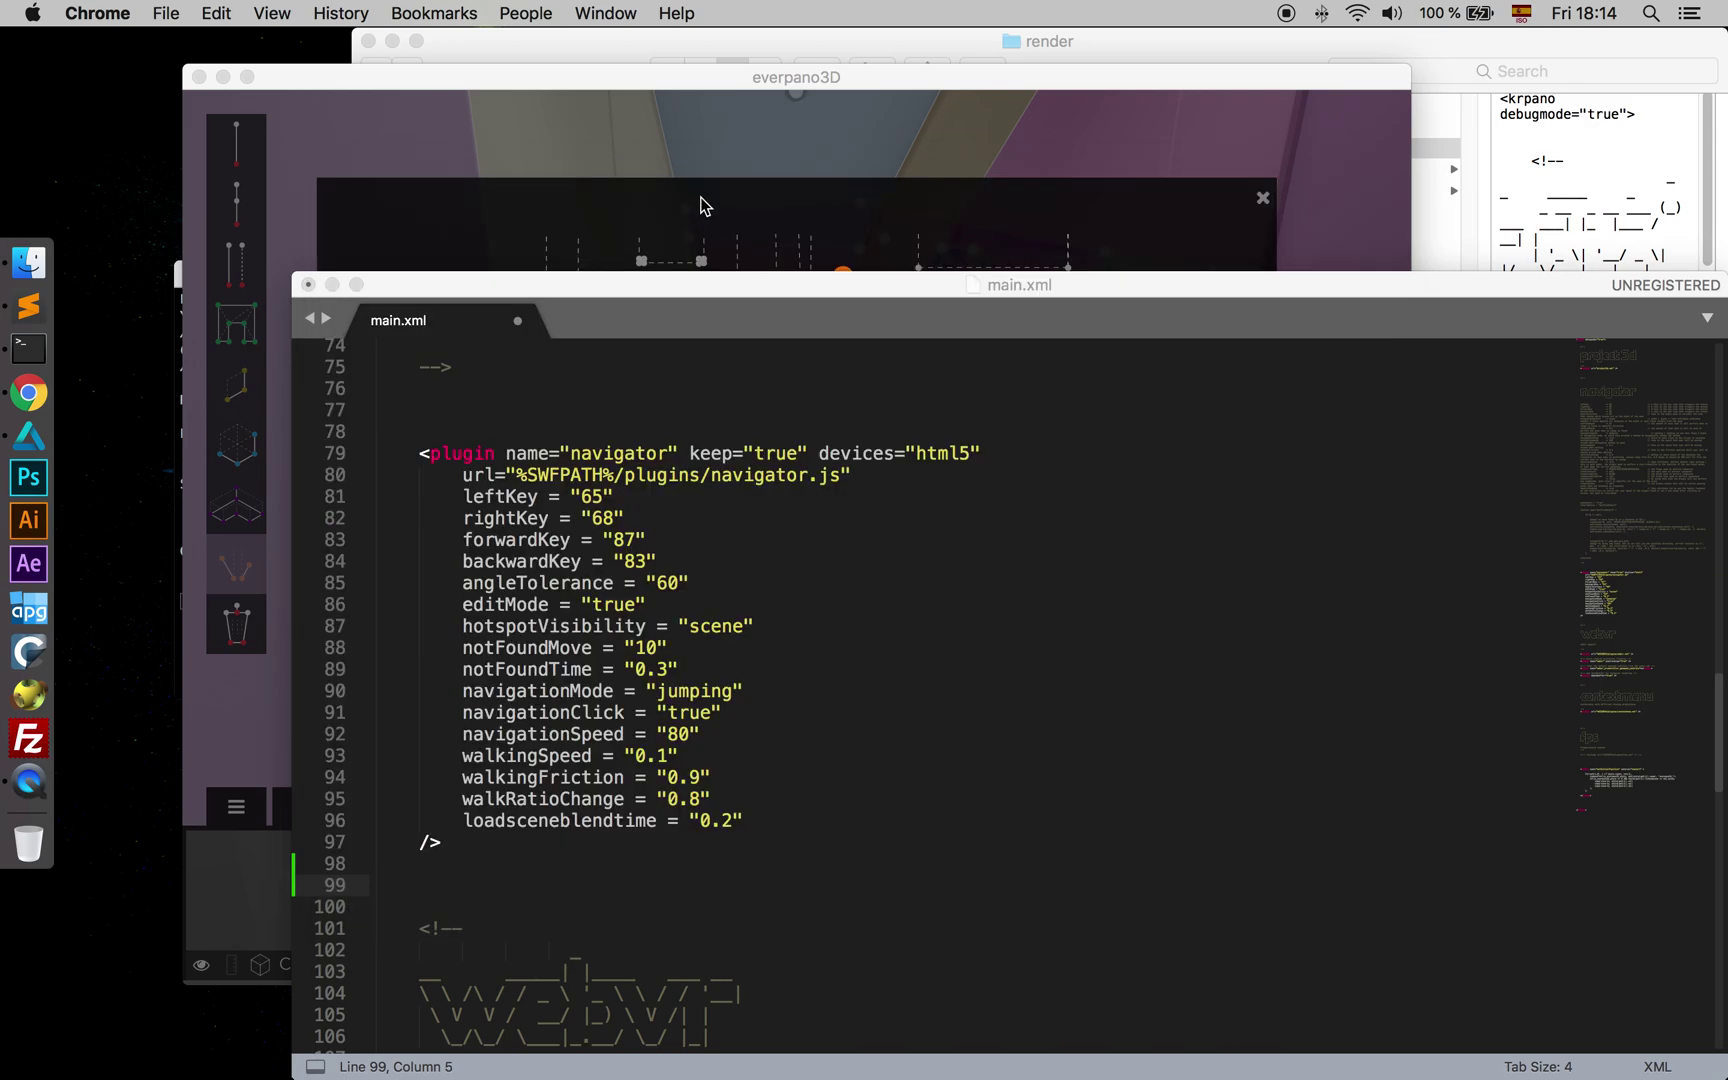
# - Move the everpano3D window down out of the way and move the main.xml window up in front of it
pyautogui.click(745, 158)
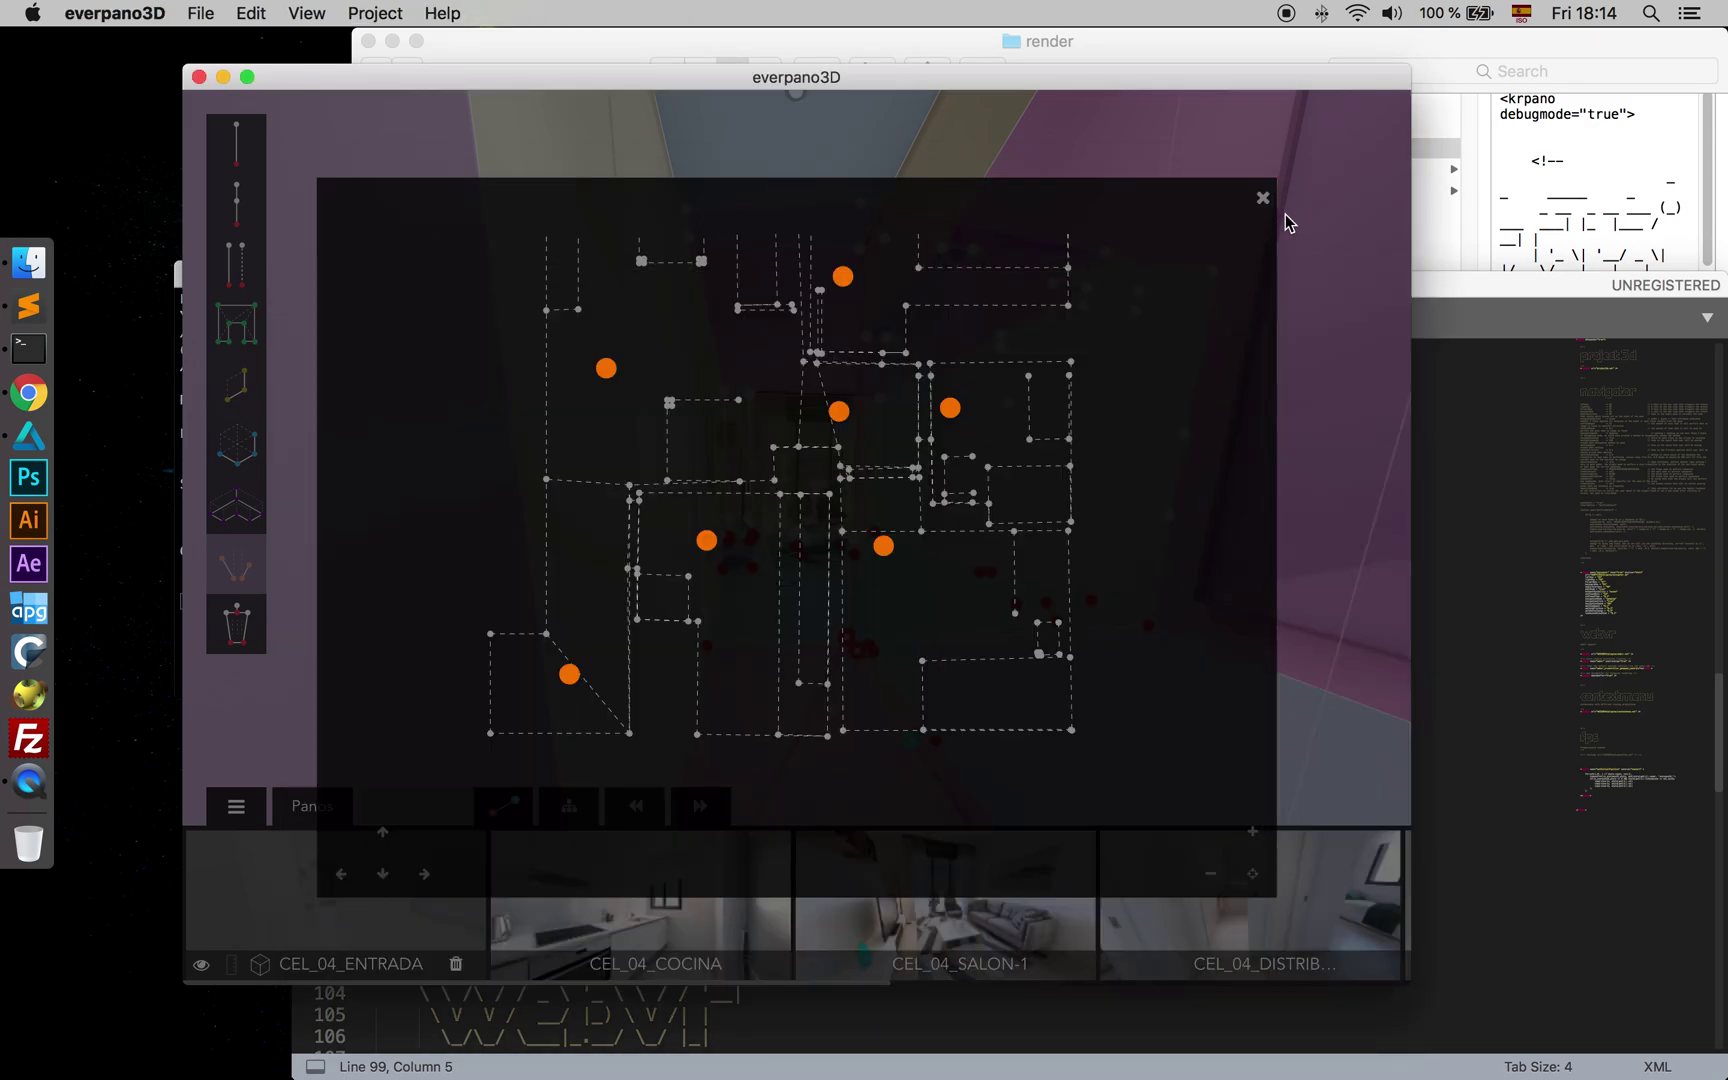
pyautogui.moveTo(1228, 82); pyautogui.dragTo(1170, 510)
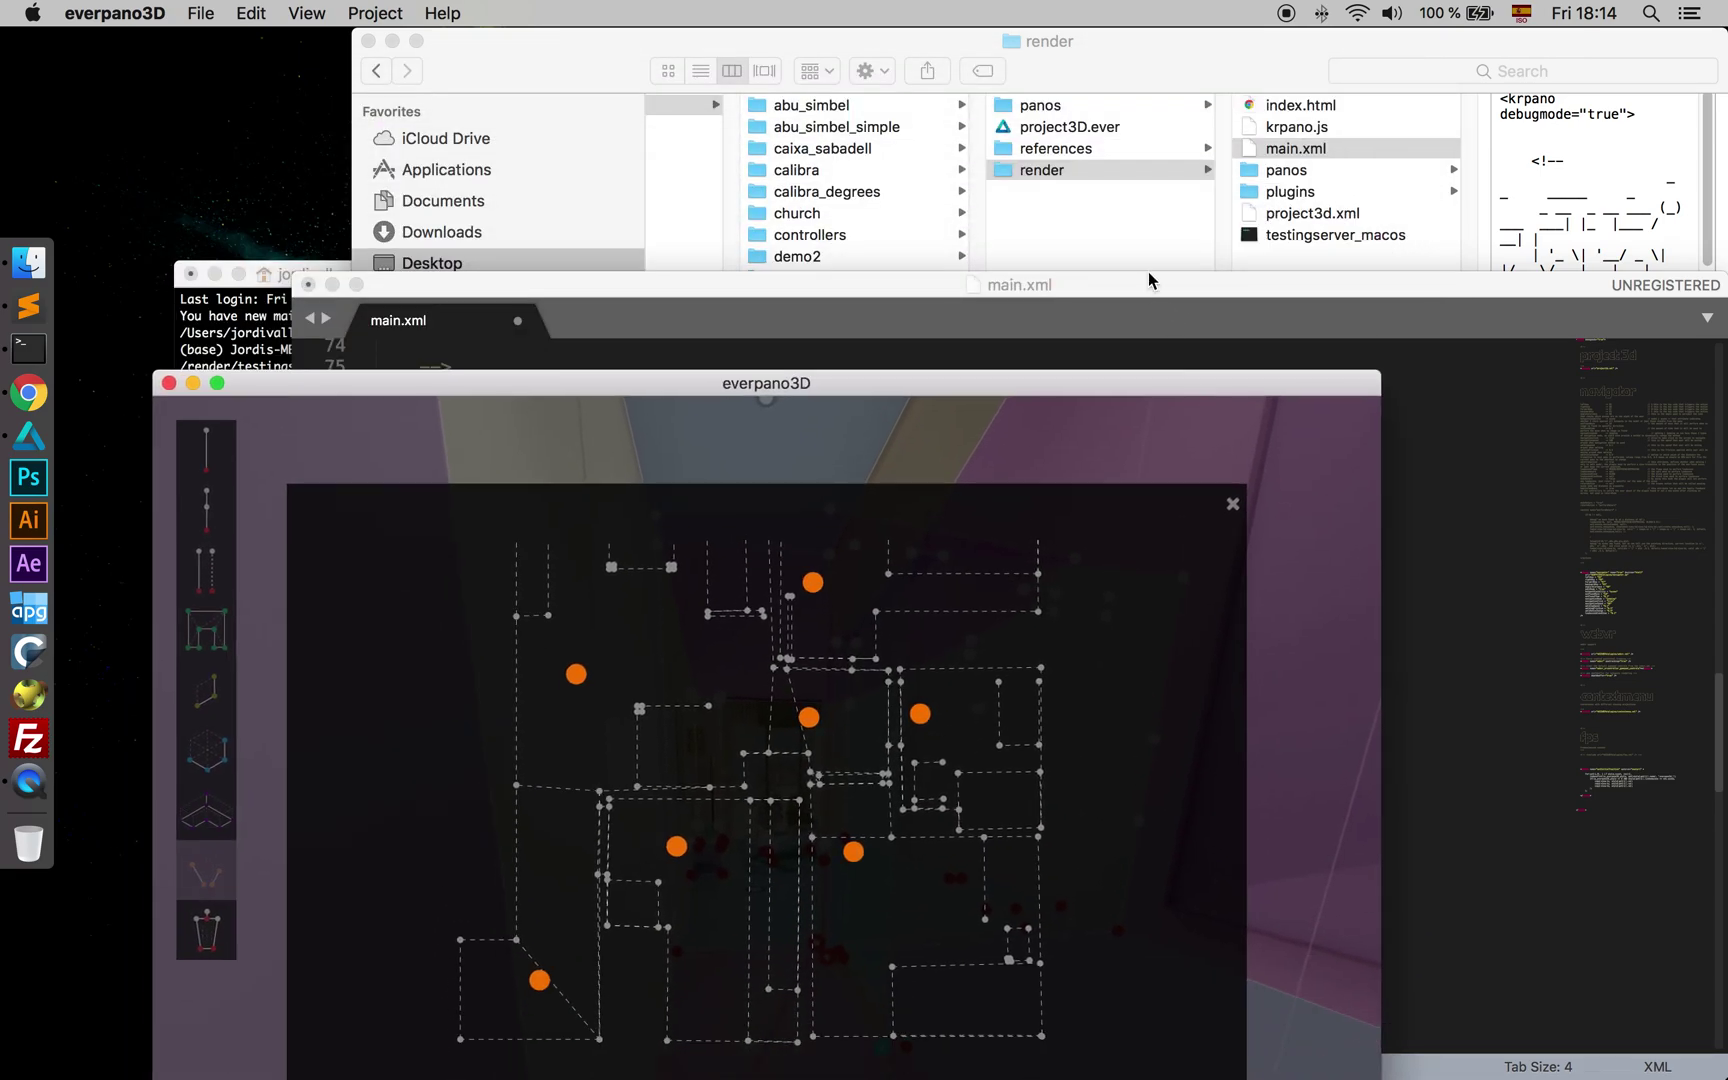
pyautogui.click(1149, 277)
pyautogui.moveTo(1149, 277); pyautogui.dragTo(1149, 111)
# - Set the navigator plugin's editMode to "false" and save main.xml
pyautogui.click(603, 440)
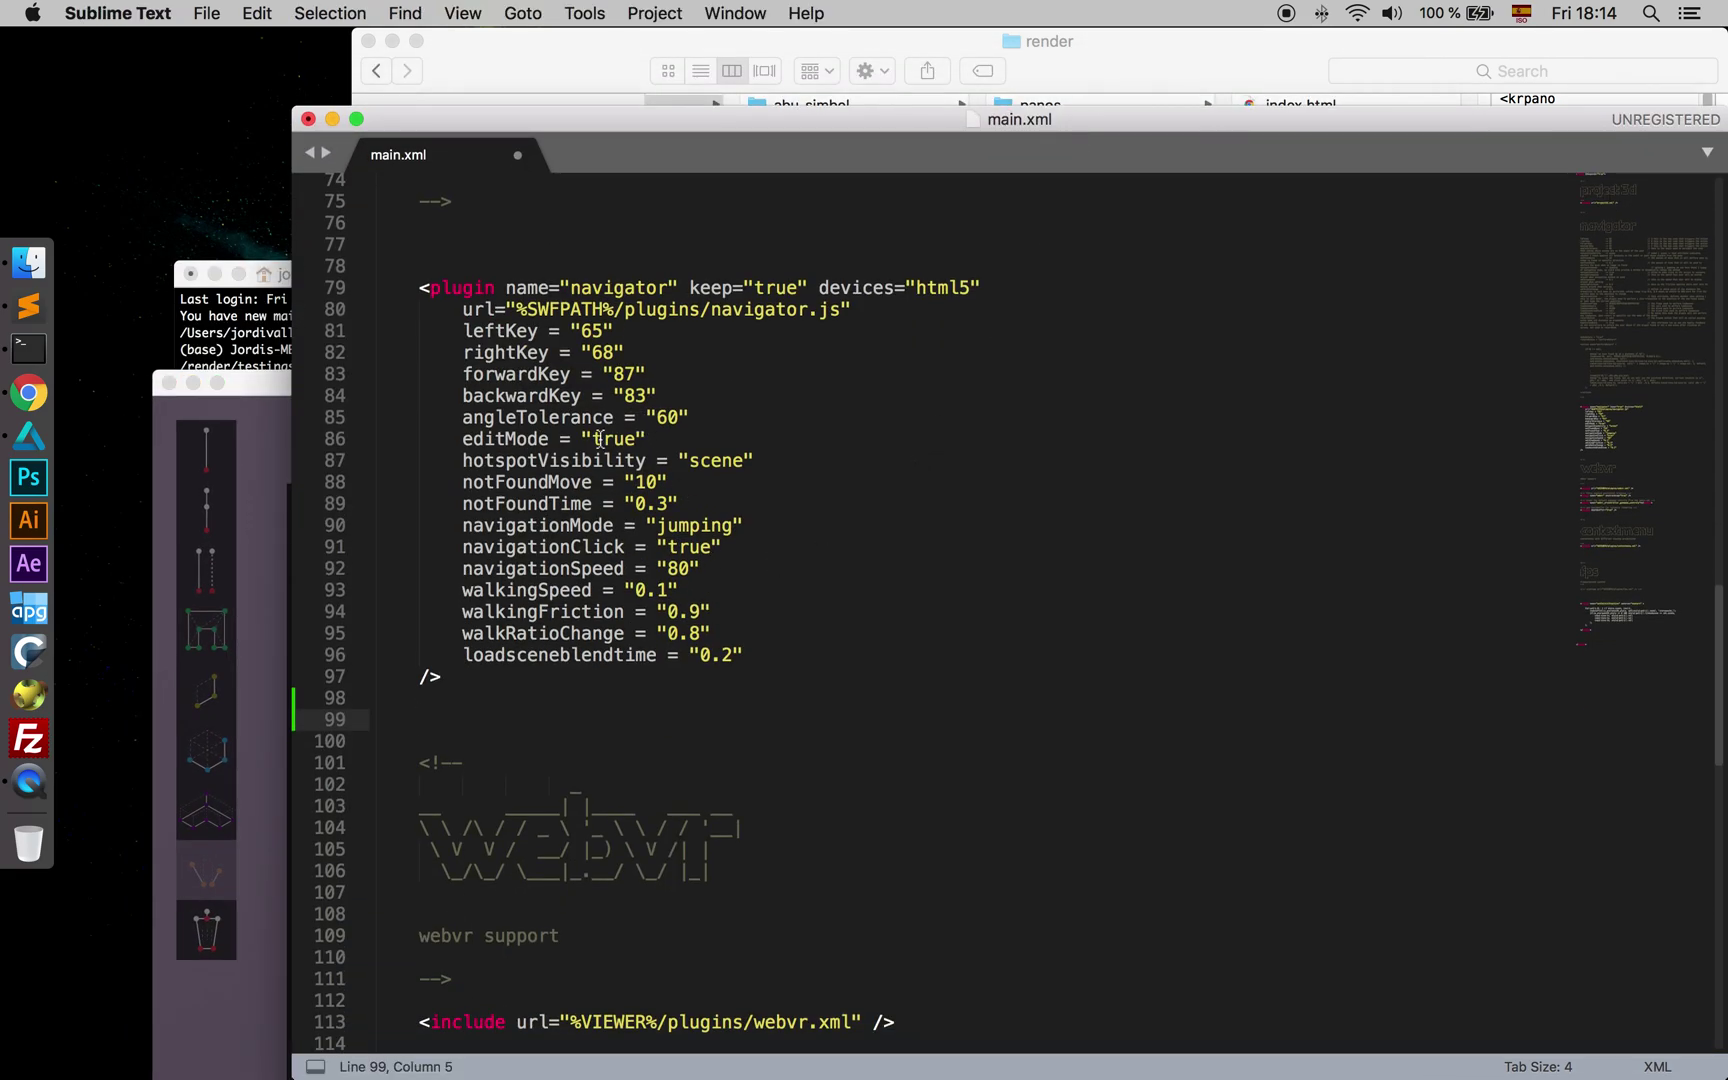
pyautogui.hotkey('alt', 'Up')
pyautogui.press('super+s')
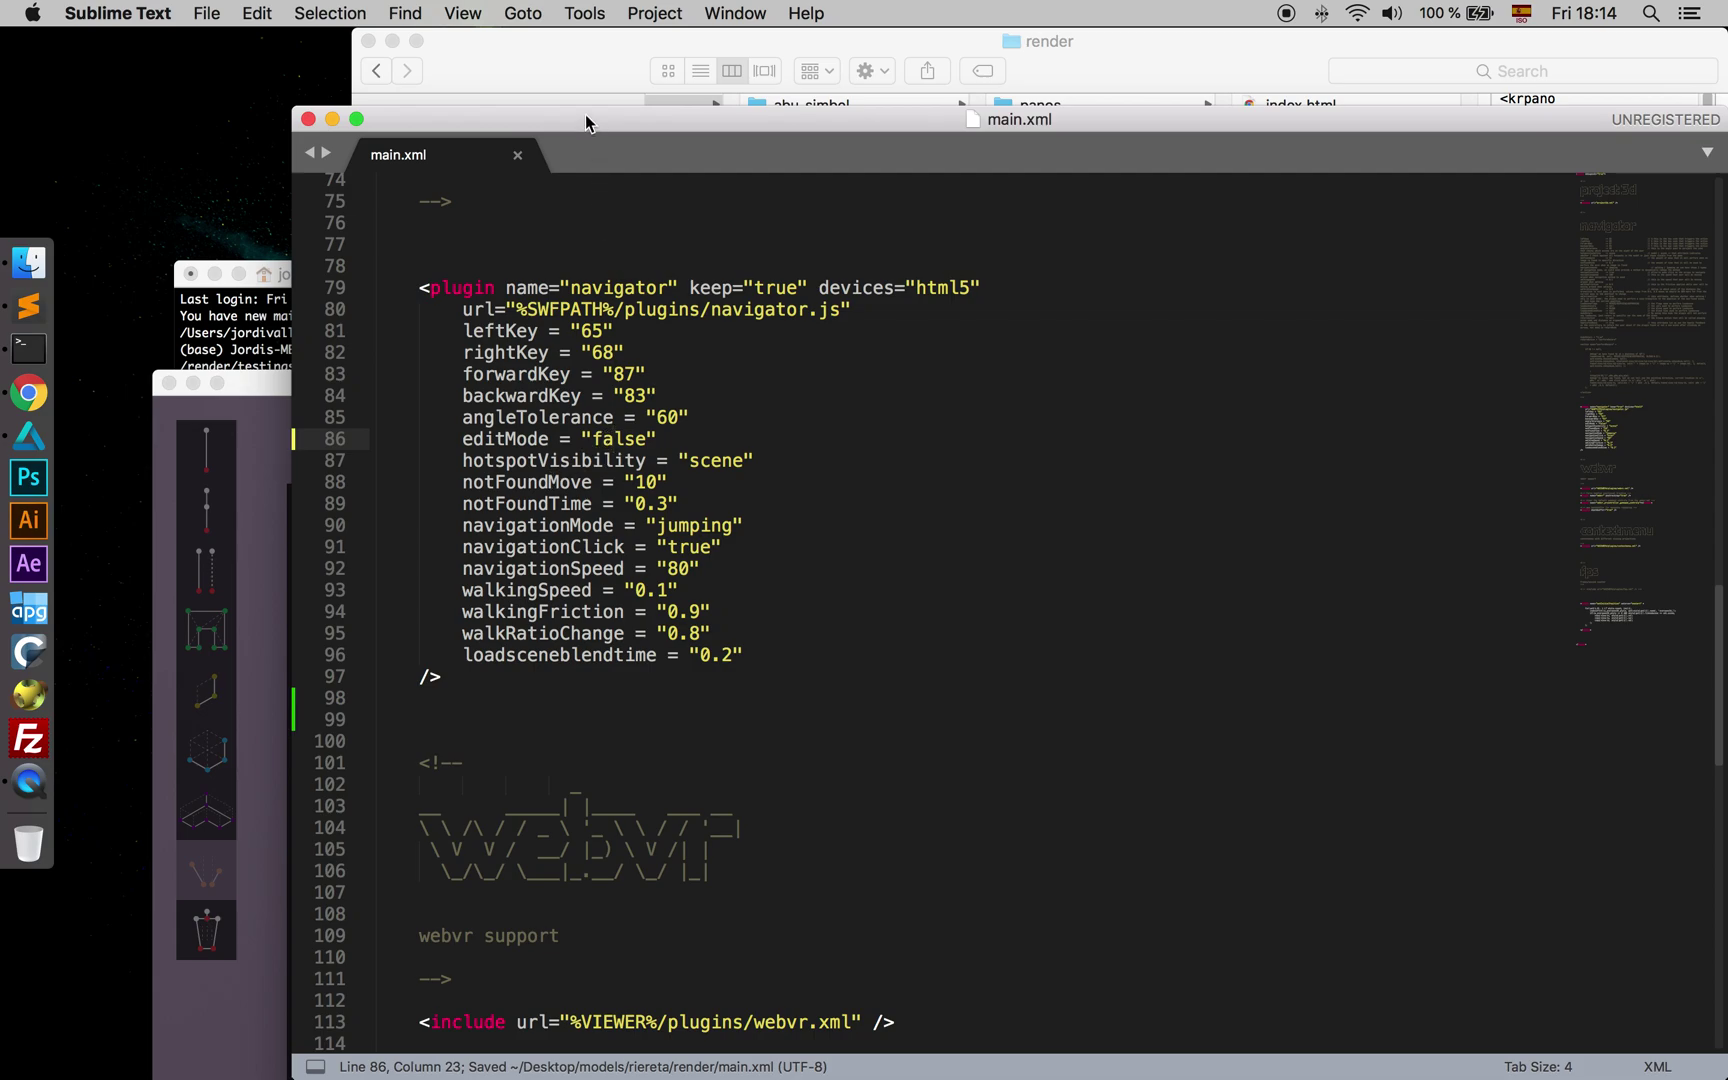
# - Close the running local server's Terminal window and relaunch testingserver_macos from the render folder
pyautogui.moveTo(592, 122); pyautogui.dragTo(912, 122)
pyautogui.click(26, 392)
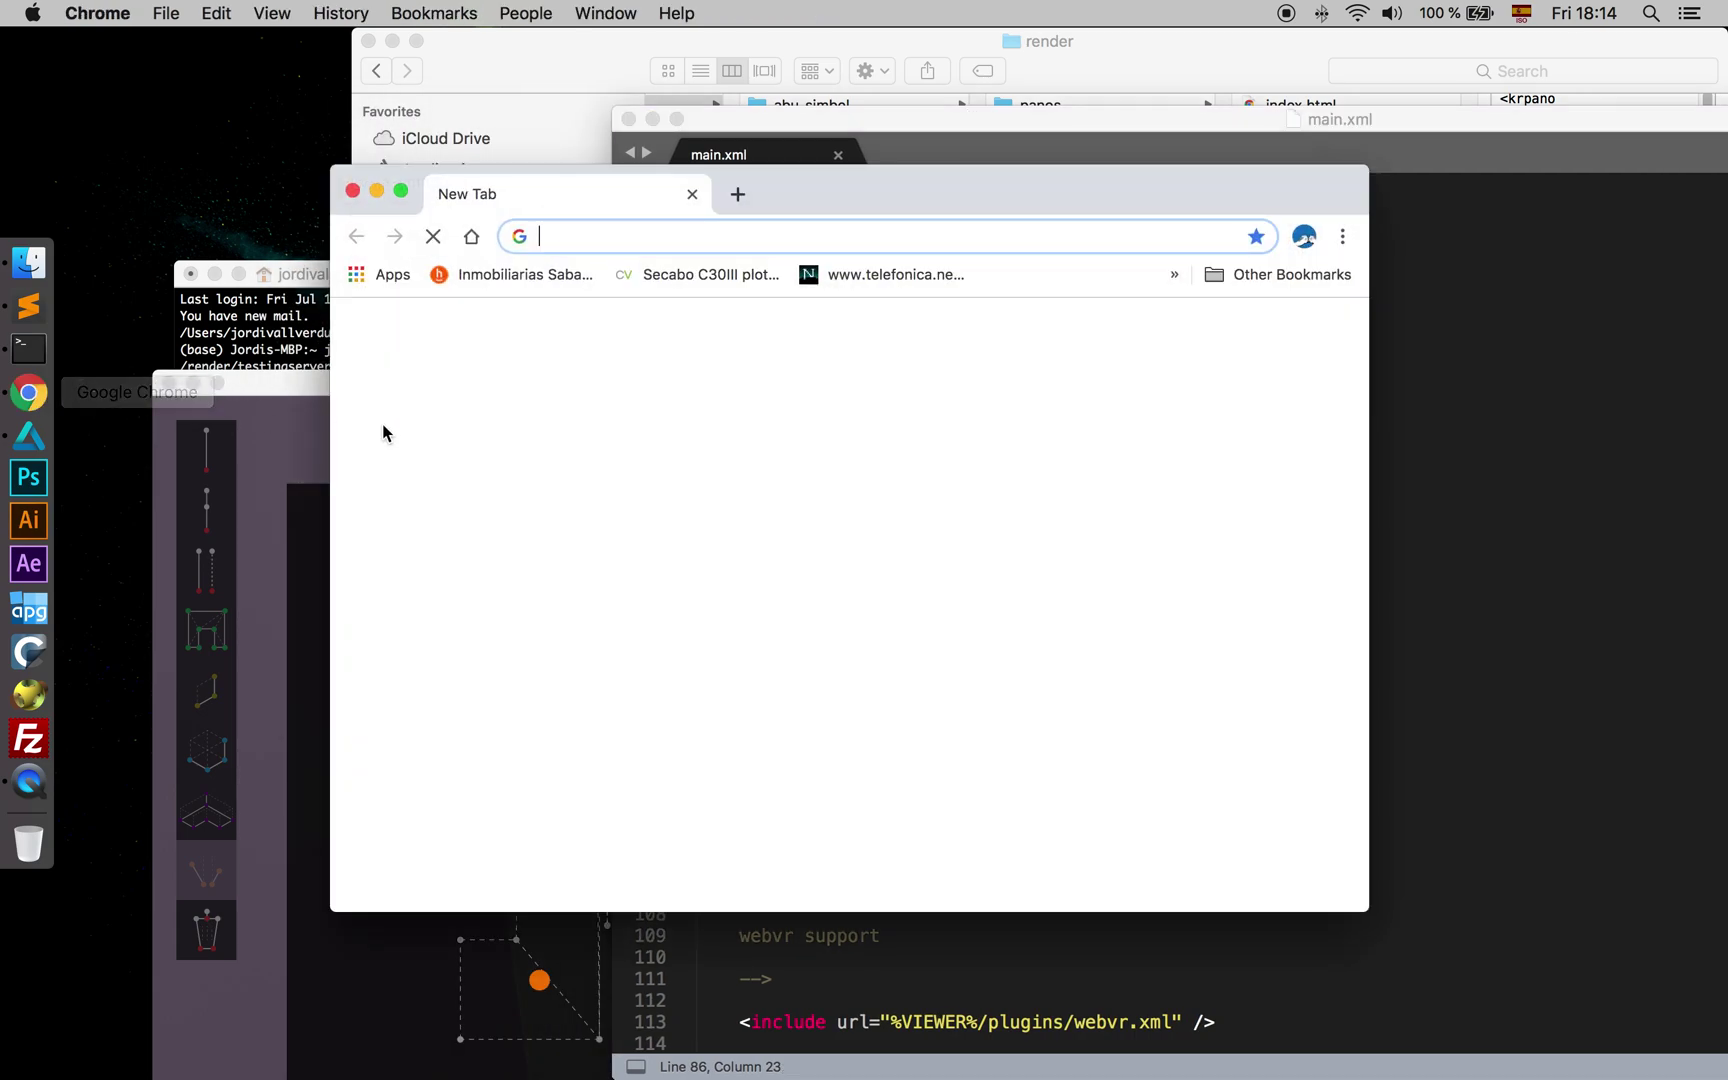
pyautogui.click(353, 190)
pyautogui.click(211, 266)
pyautogui.click(597, 68)
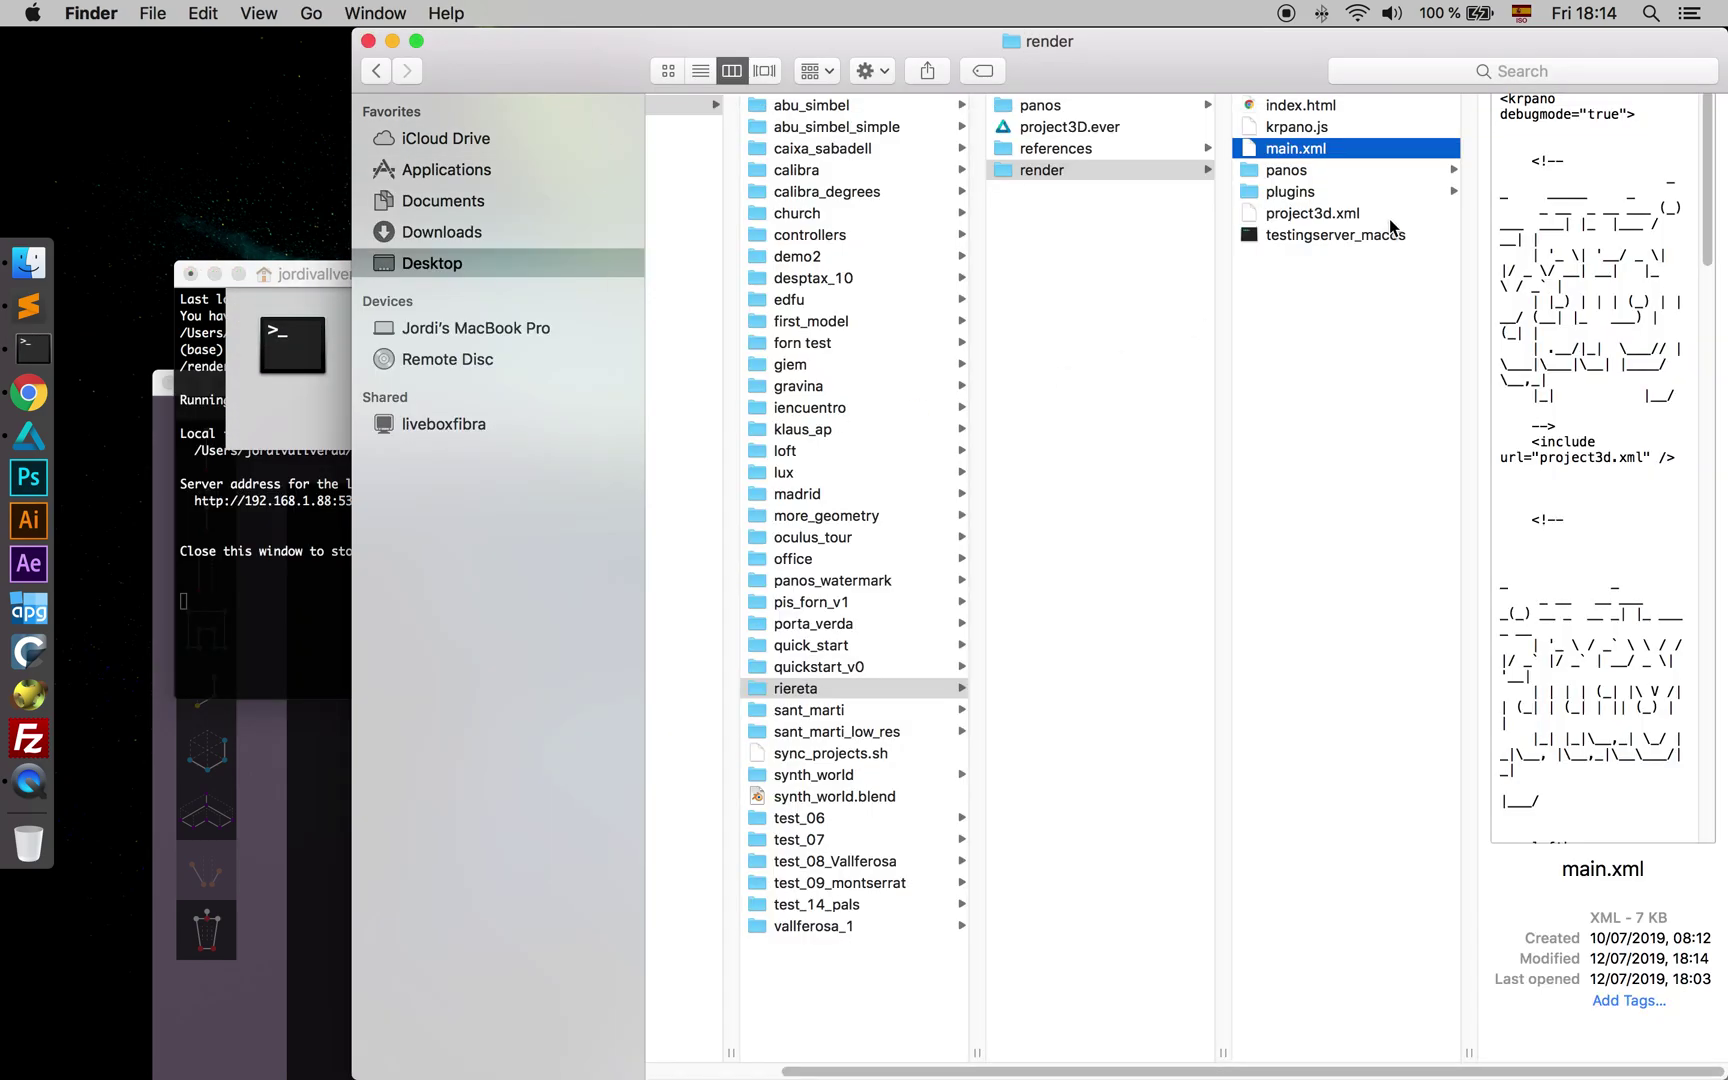
pyautogui.click(328, 409)
pyautogui.click(644, 415)
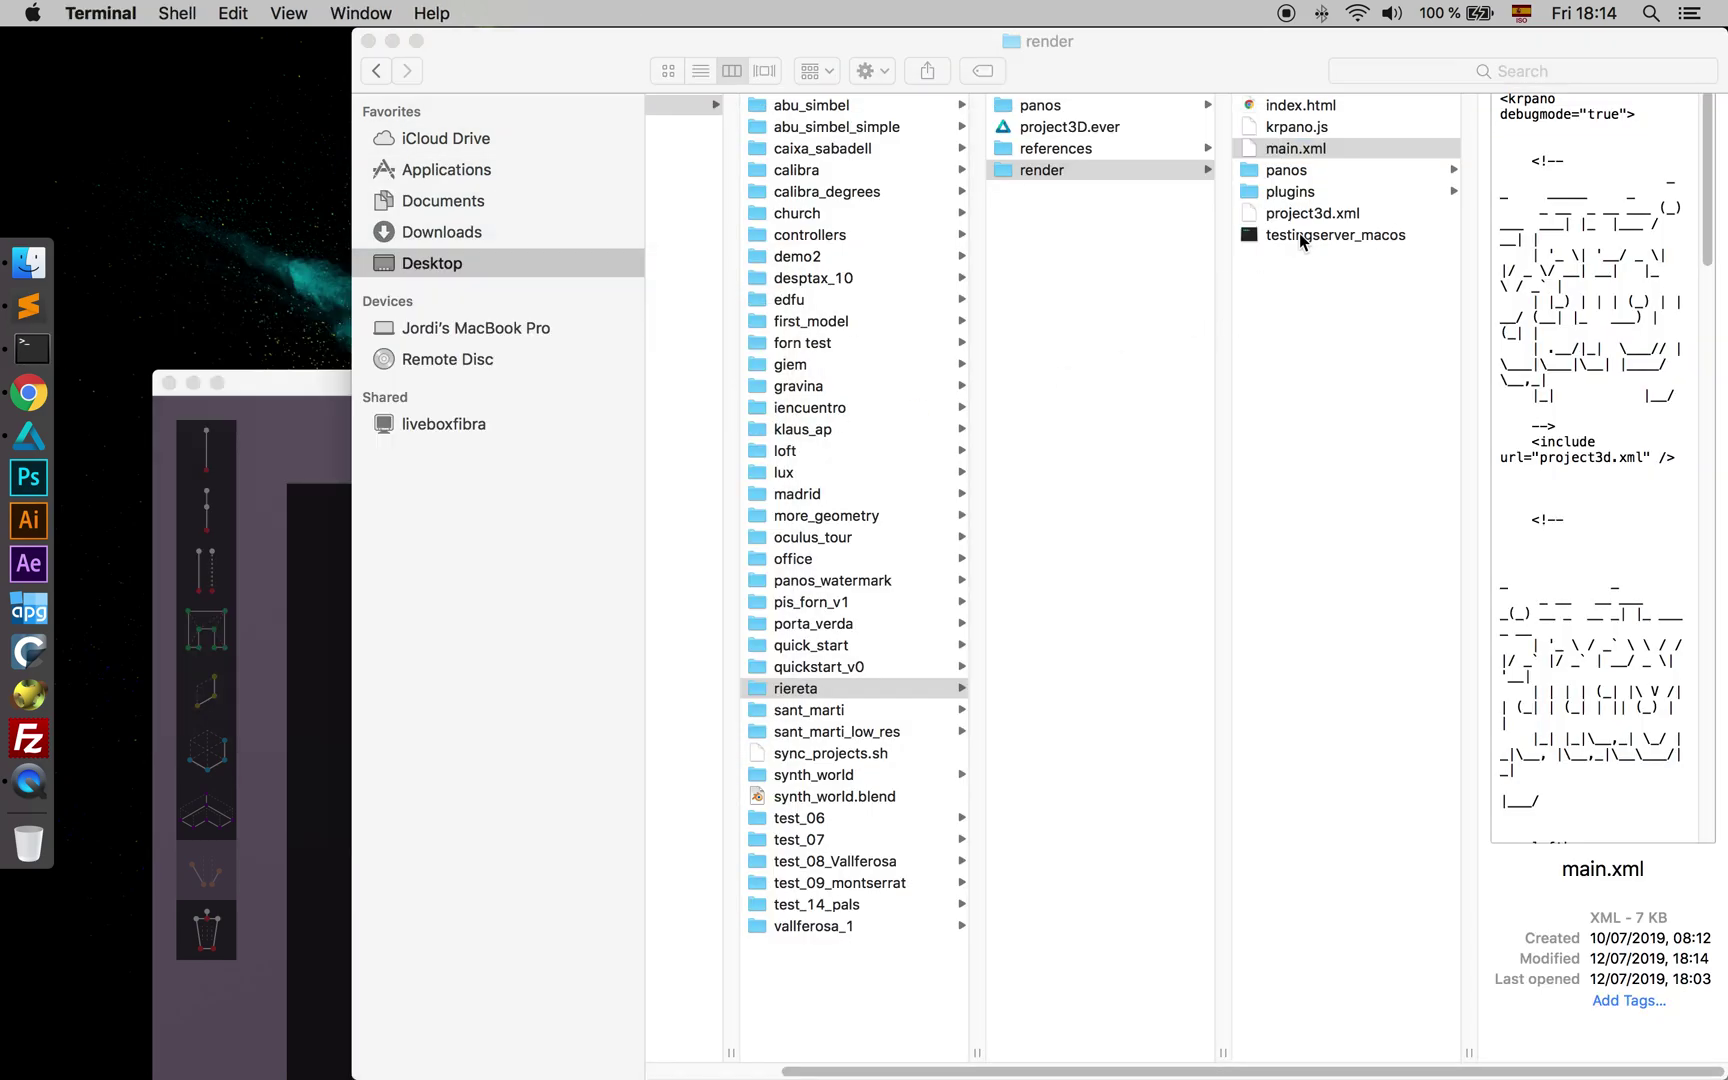
pyautogui.doubleClick(1299, 234)
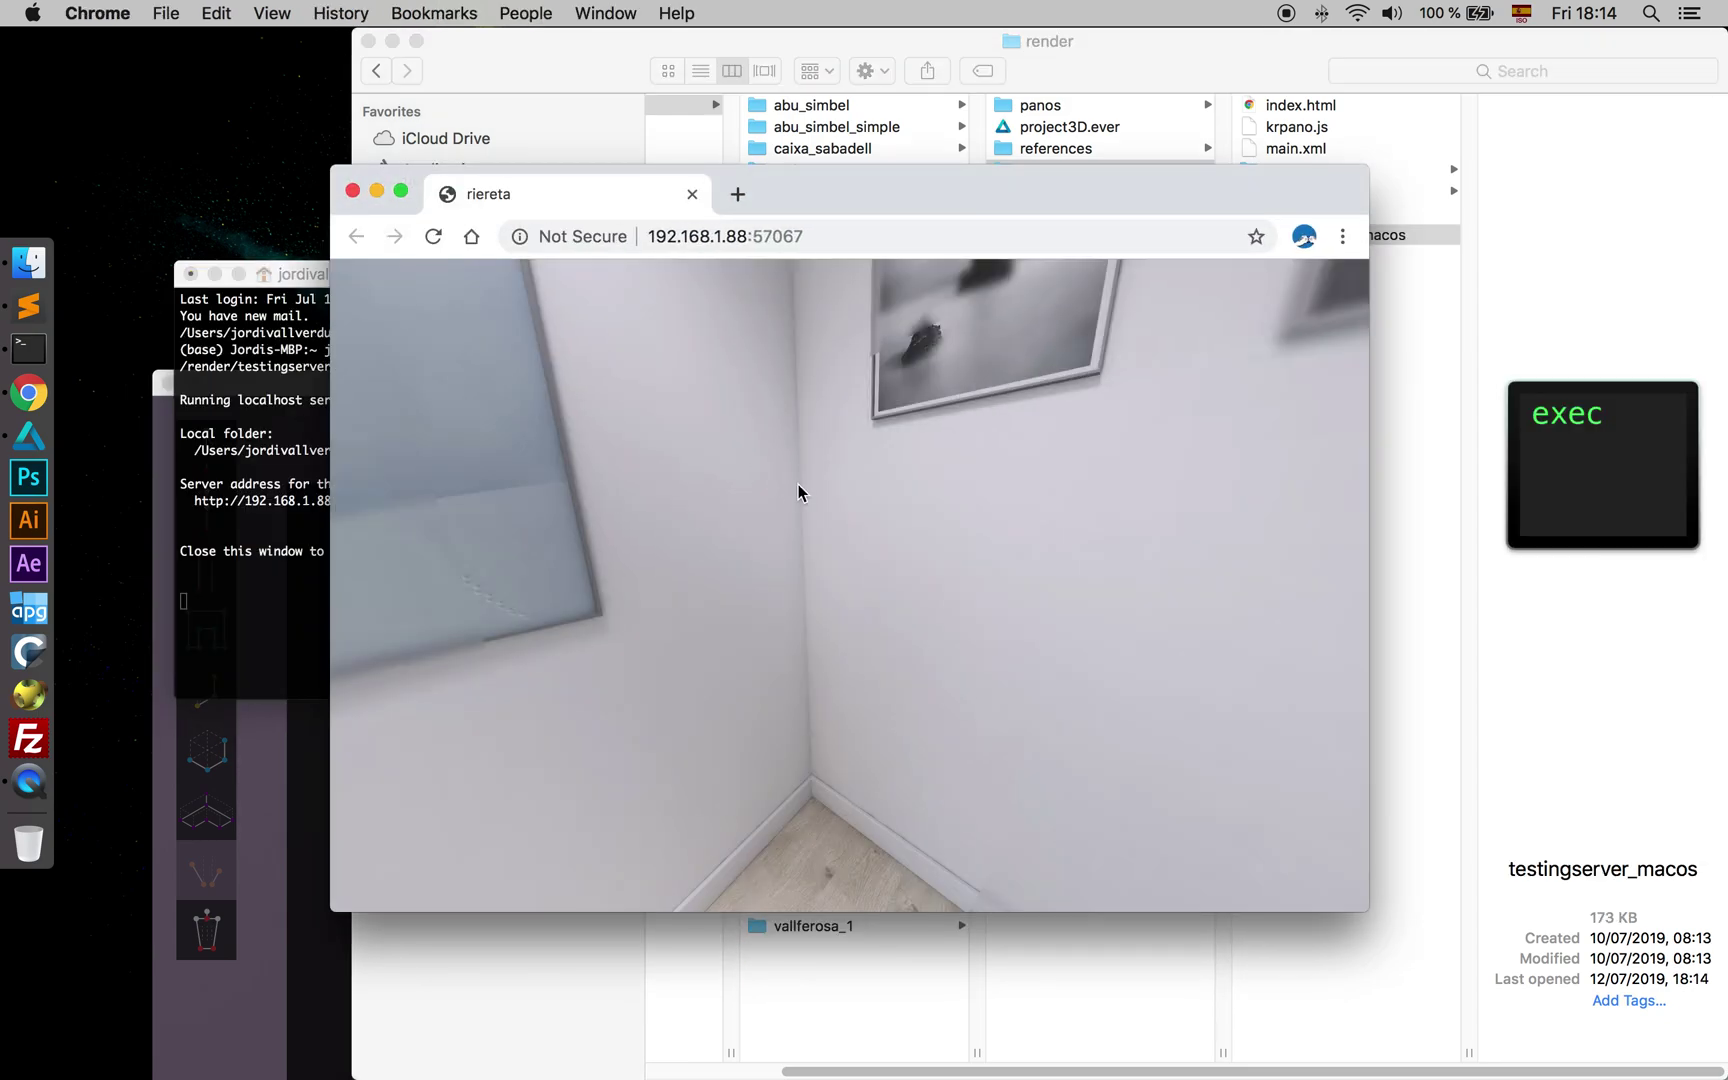
# - Test the reloaded riereta tour by turning the view in the hallway and moving through it
pyautogui.moveTo(800, 494)
pyautogui.mouseDown()
pyautogui.moveTo(452, 503)
pyautogui.moveTo(787, 513)
pyautogui.mouseUp()
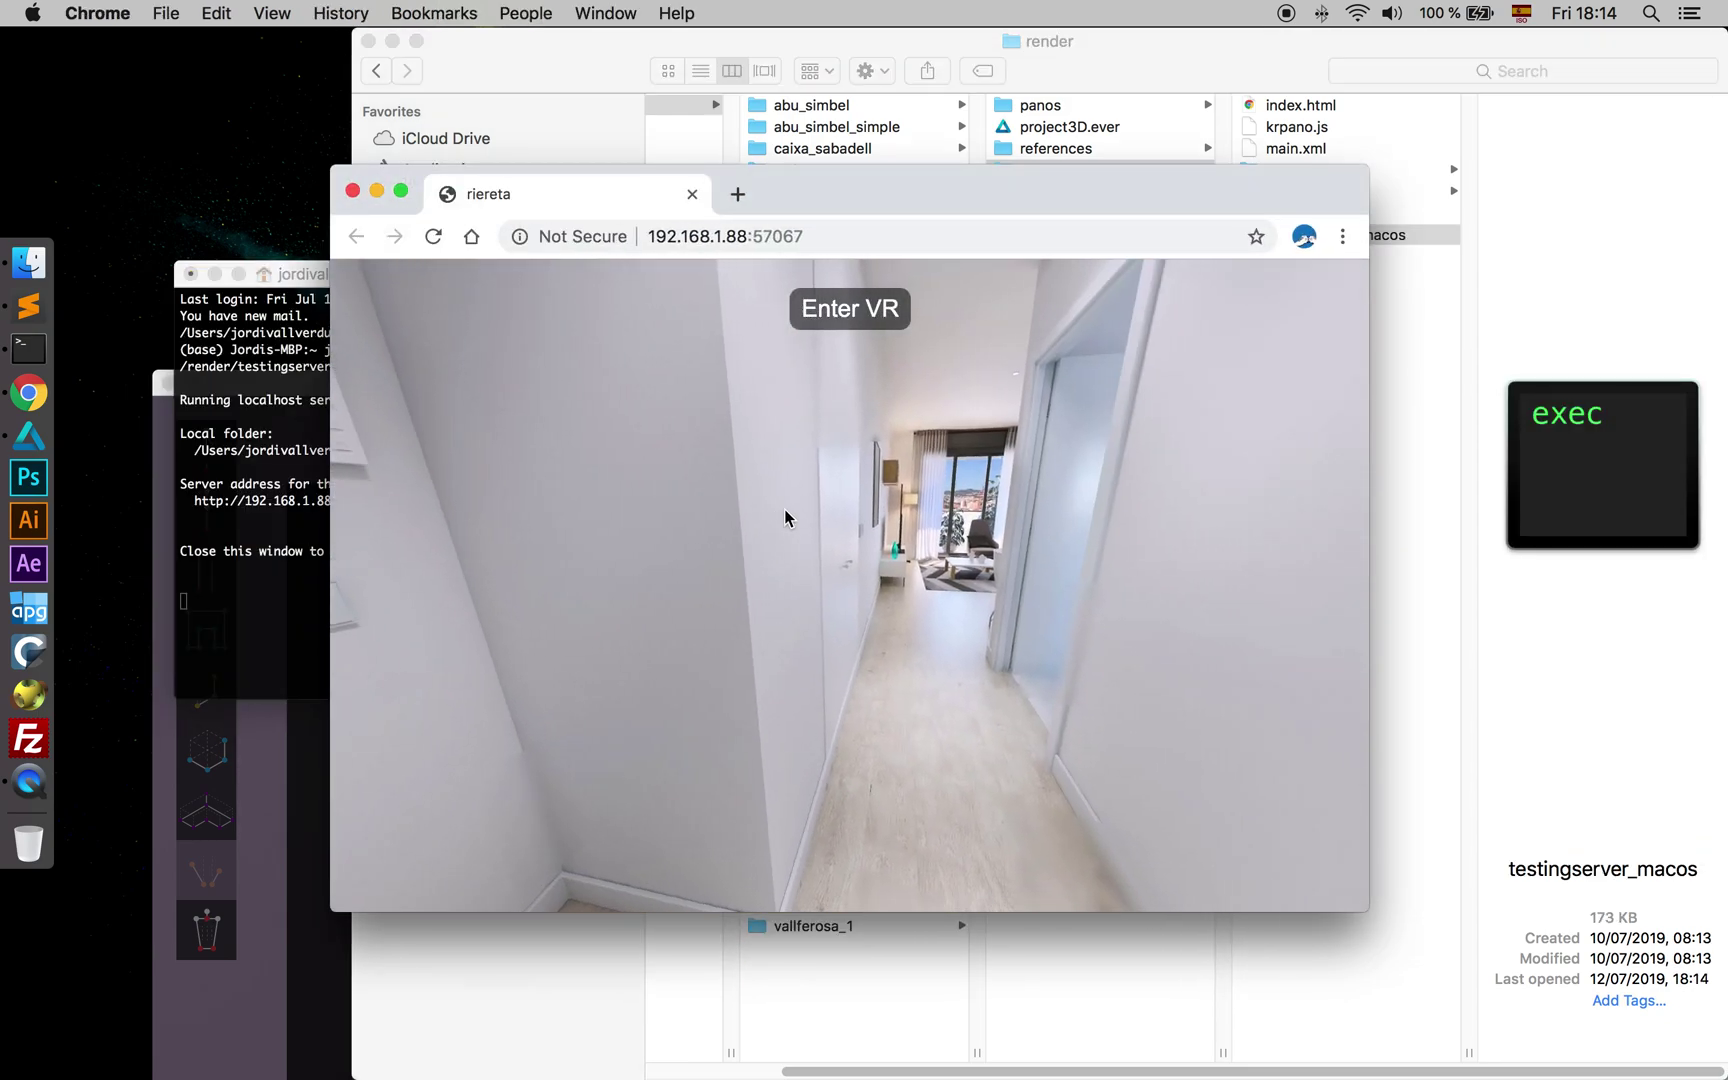
pyautogui.moveTo(905, 520); pyautogui.dragTo(920, 570)
pyautogui.click(896, 573)
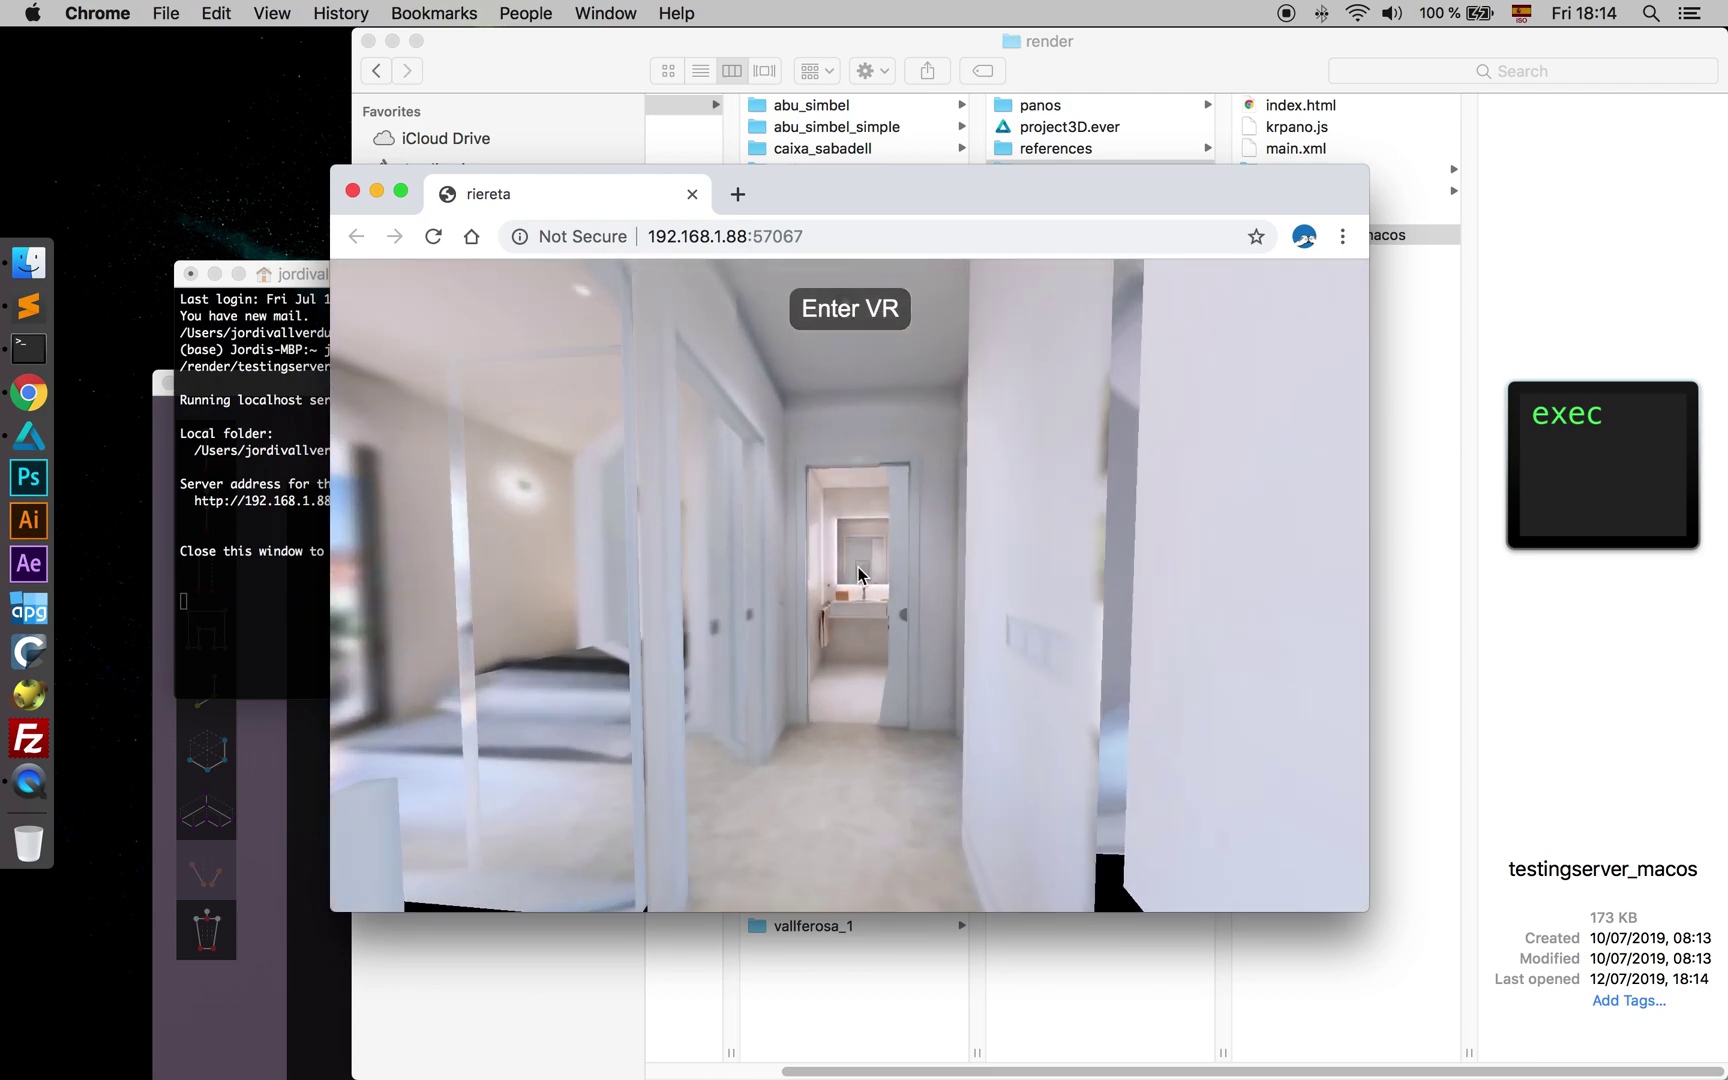
pyautogui.moveTo(845, 577); pyautogui.dragTo(722, 548)
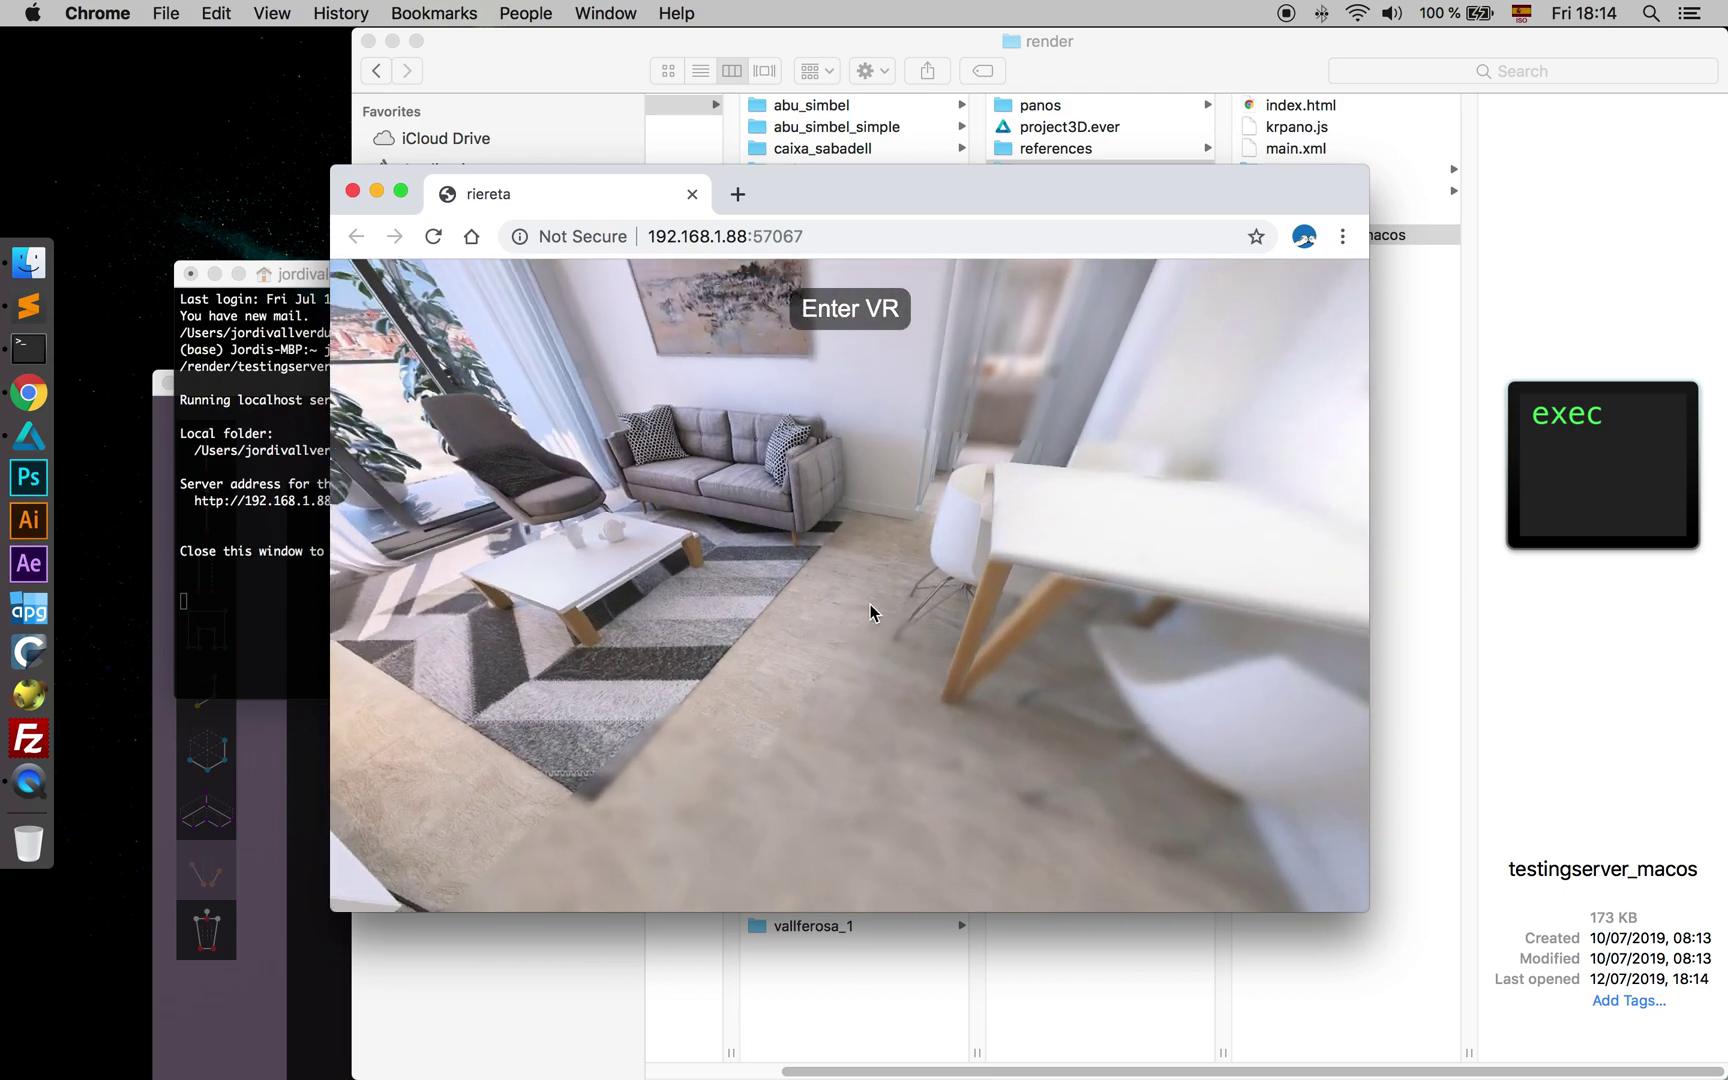
# - Explore the living room and dining area in the tour, return down the hallway and look back towards the living room
pyautogui.moveTo(866, 566); pyautogui.dragTo(987, 570)
pyautogui.click(748, 594)
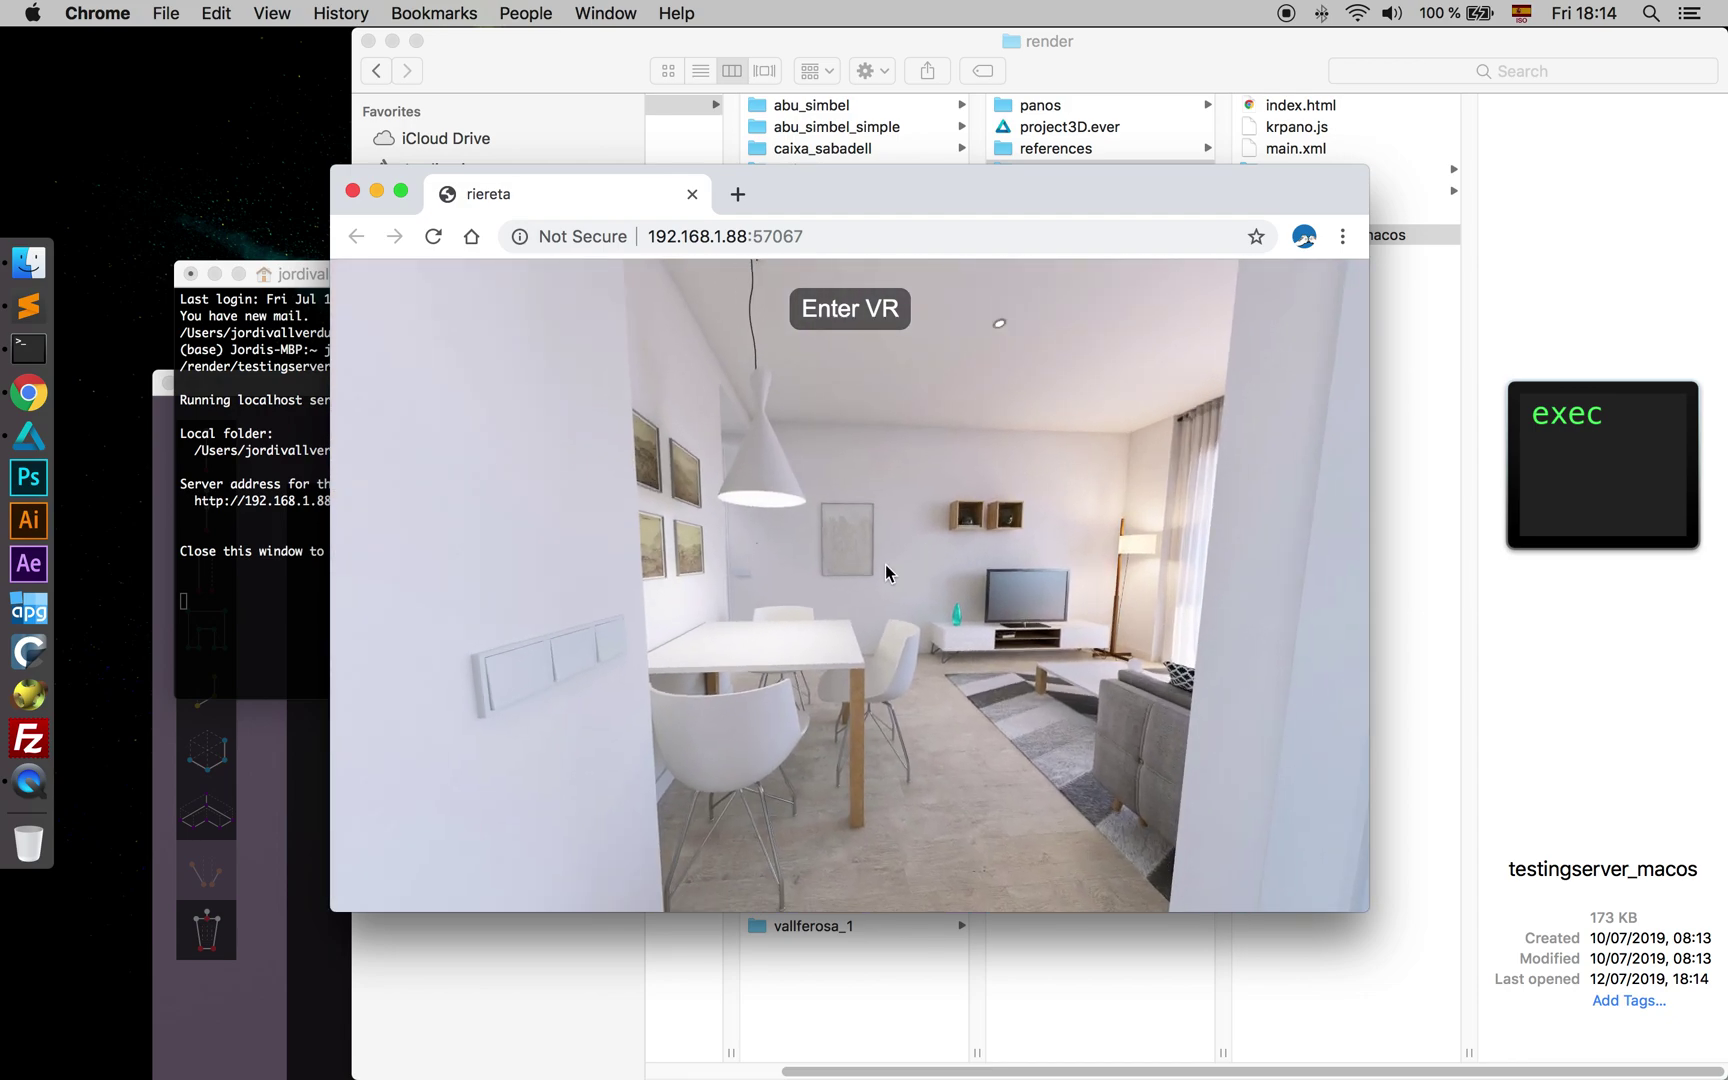
pyautogui.click(891, 576)
pyautogui.click(852, 552)
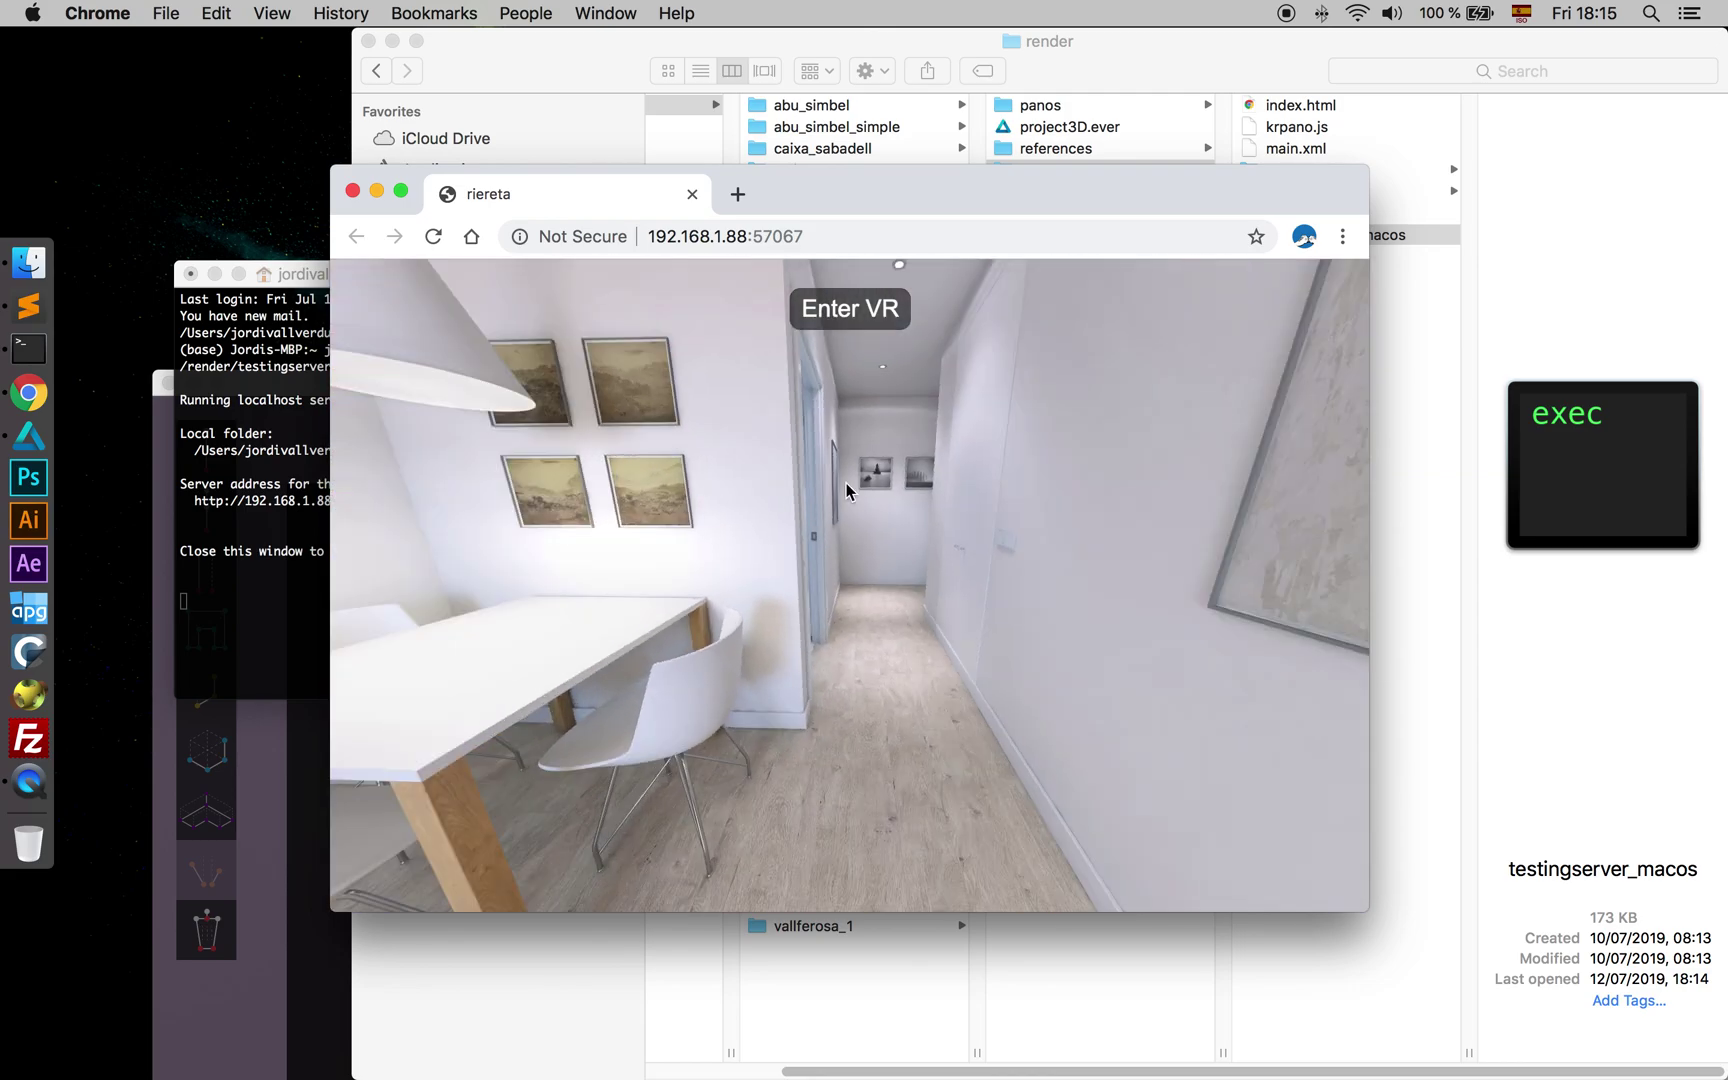
pyautogui.click(876, 493)
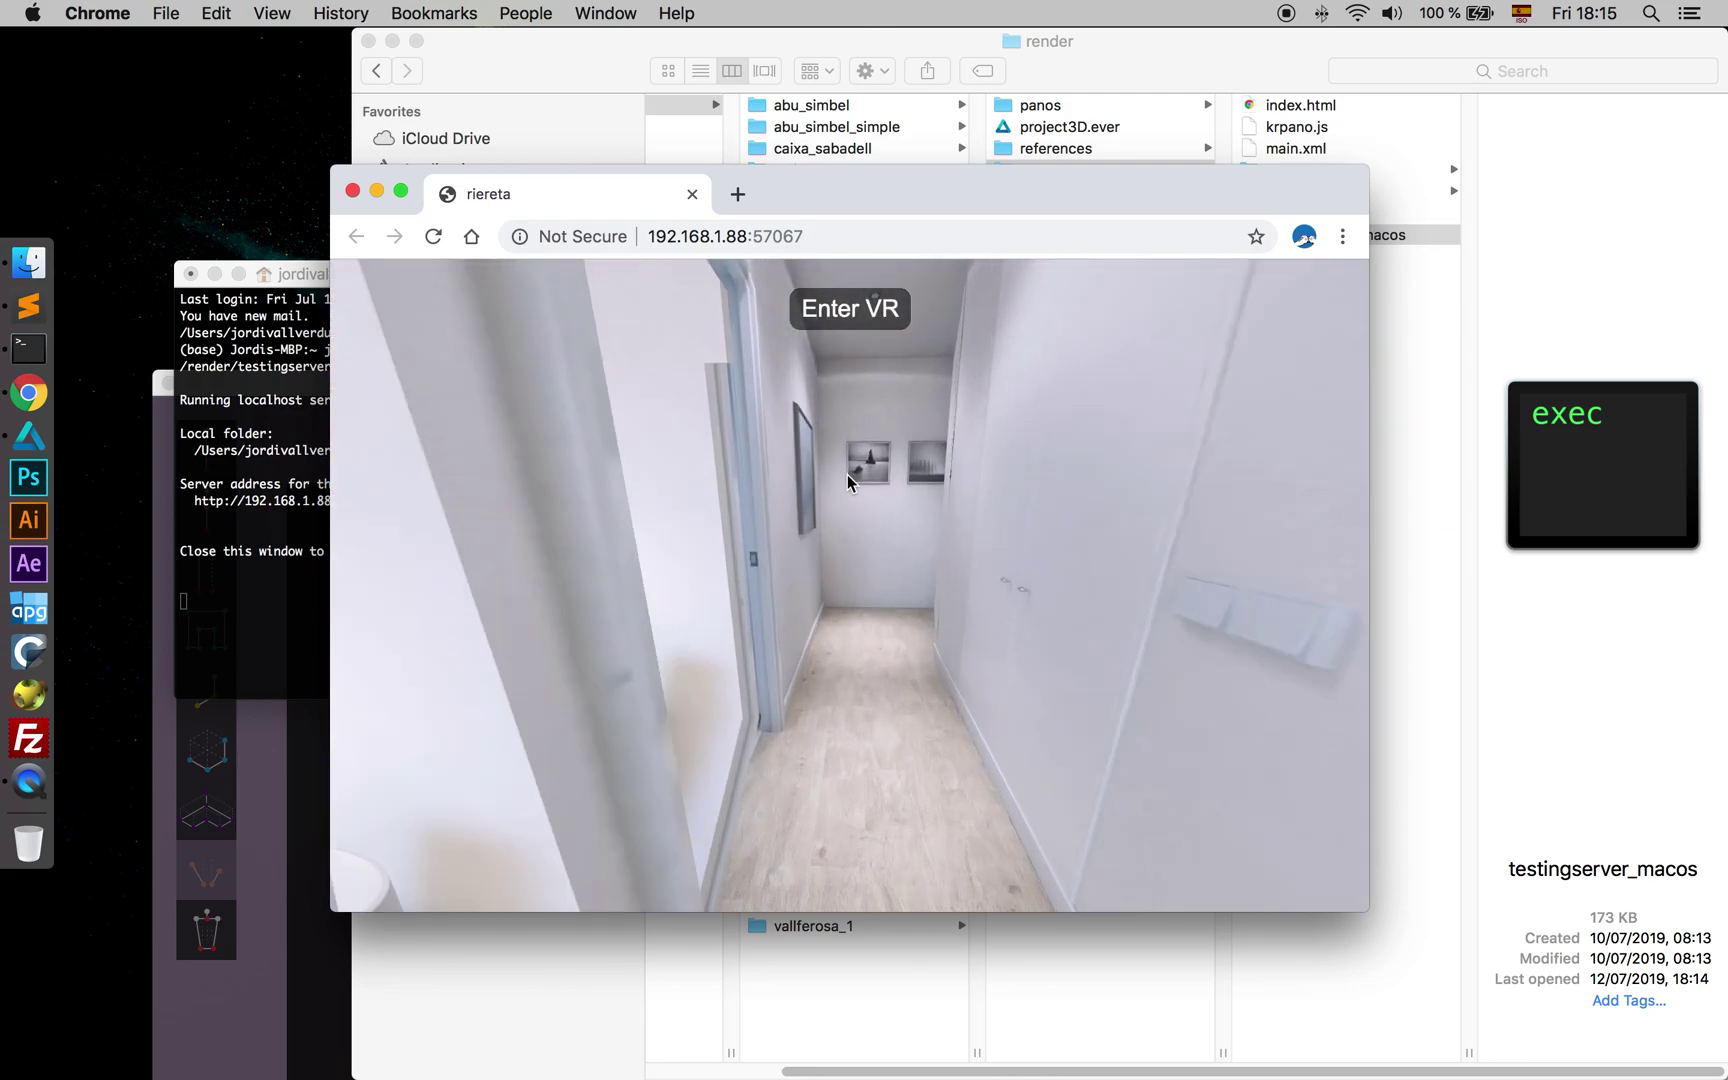
pyautogui.moveTo(1080, 494); pyautogui.dragTo(828, 525)
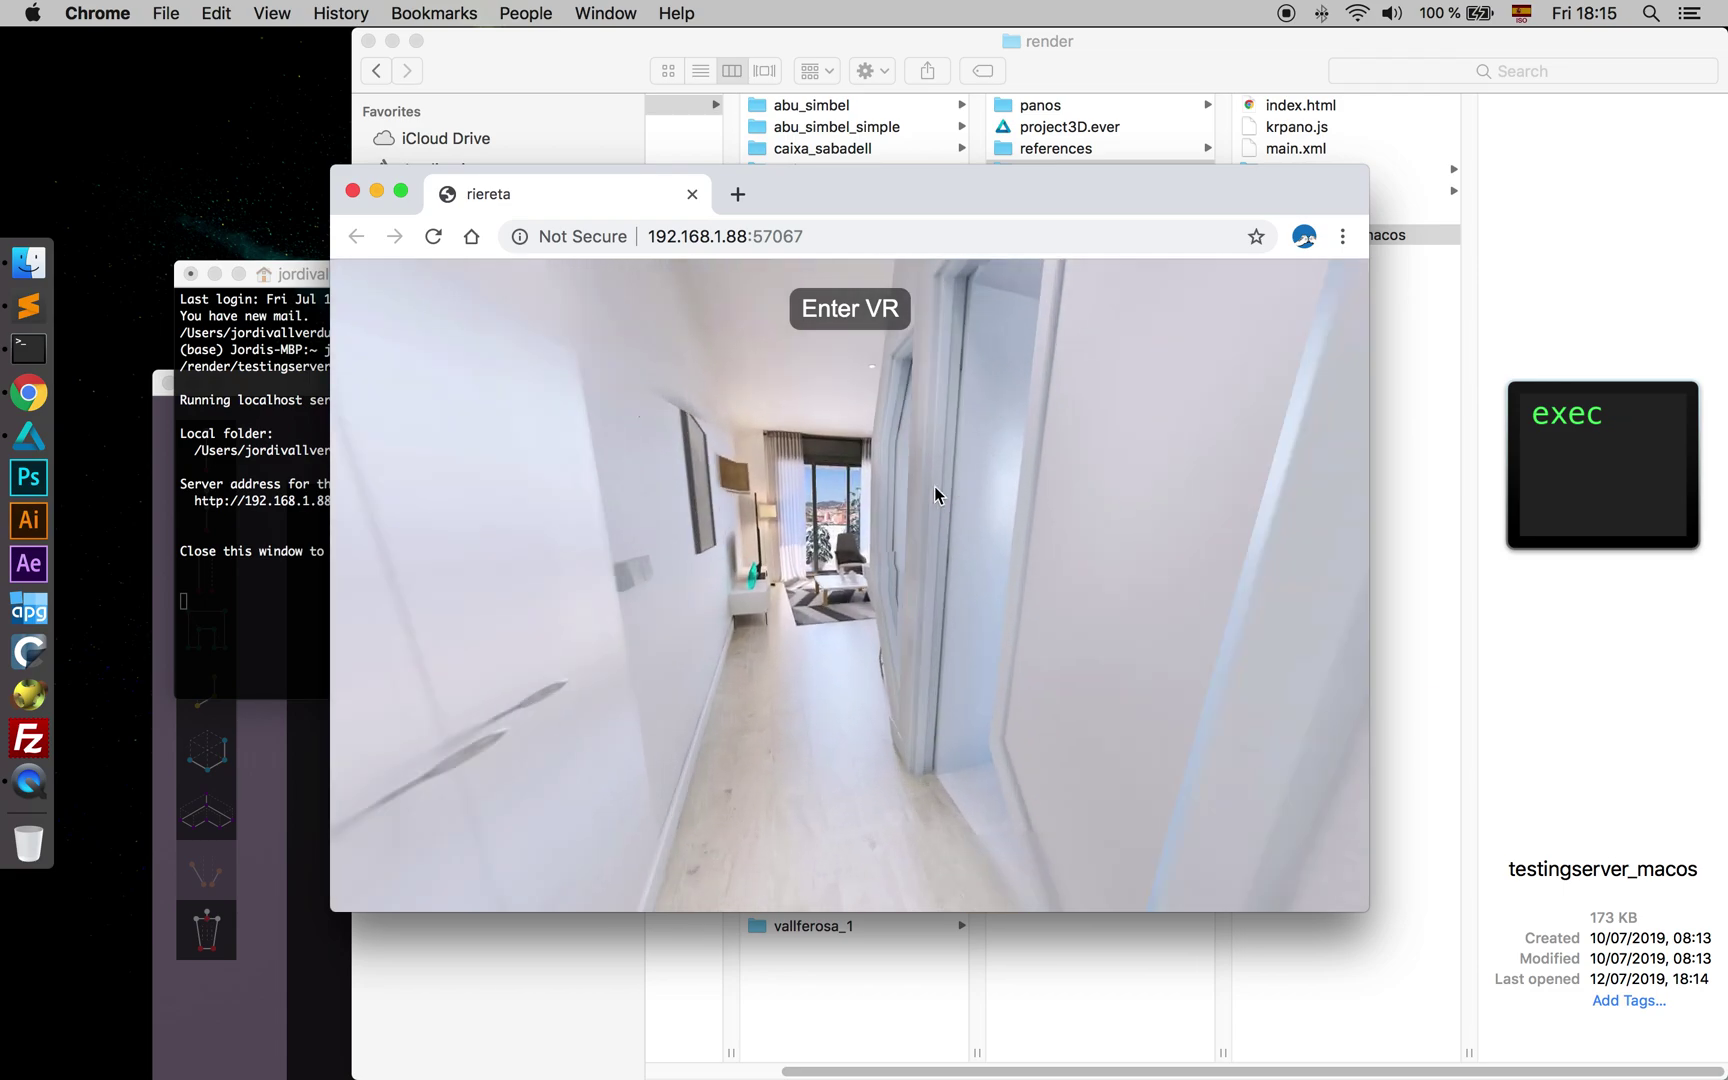